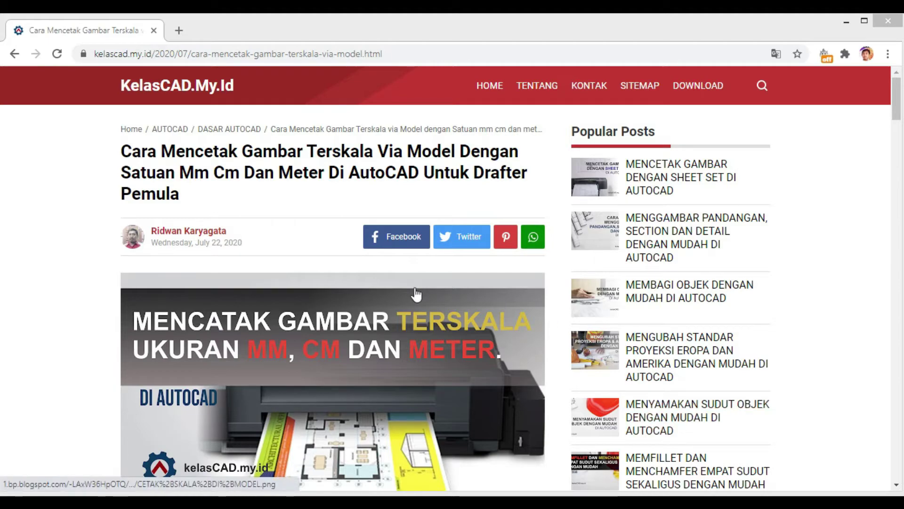
- Read the article's introduction on print scale and on printing through the Model or Layout tab
scroll(92, 267, "down", 4)
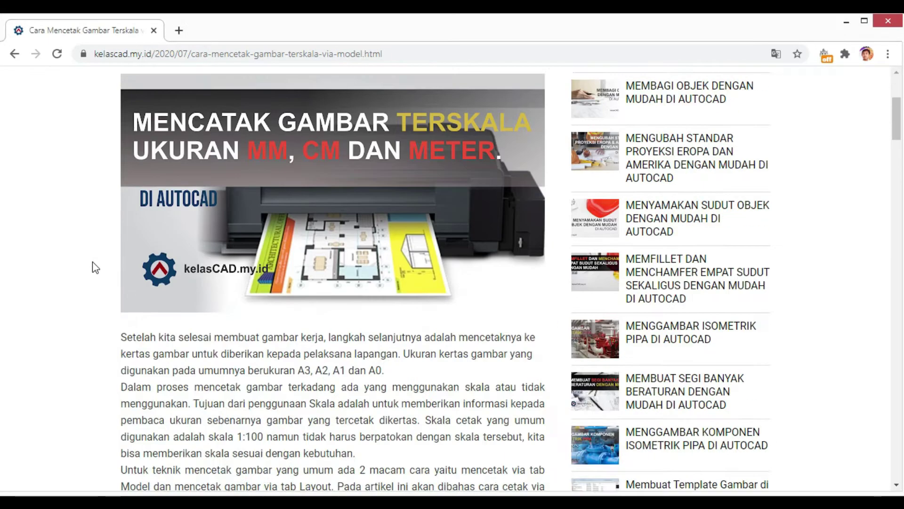
scroll(93, 267, "down", 3)
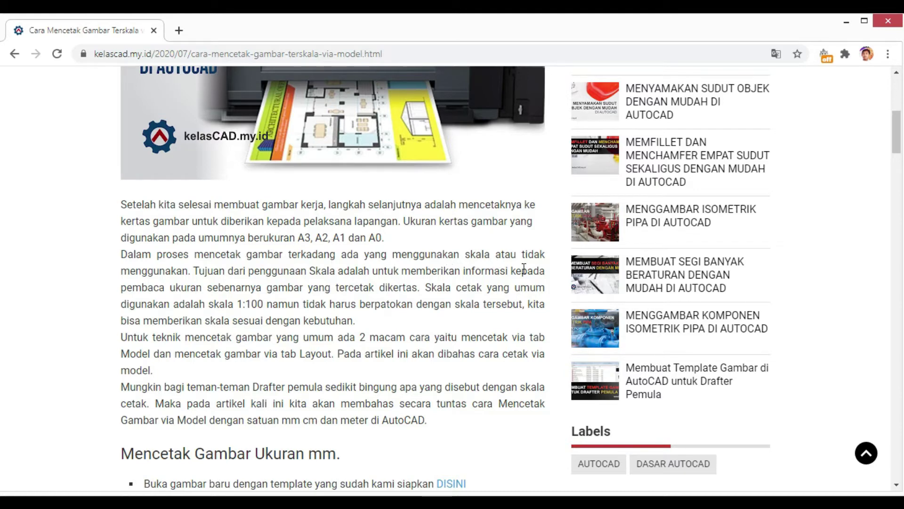
left_click_drag(494, 271, 387, 270)
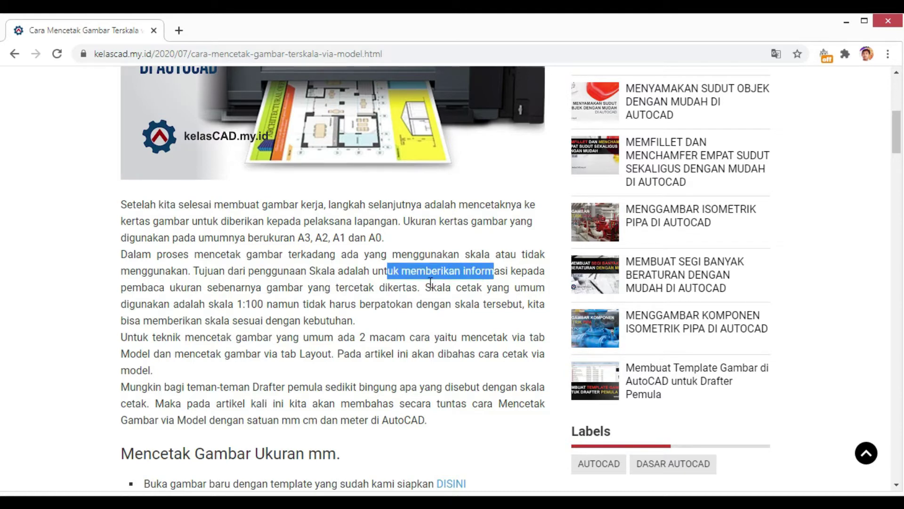
left_click(261, 289)
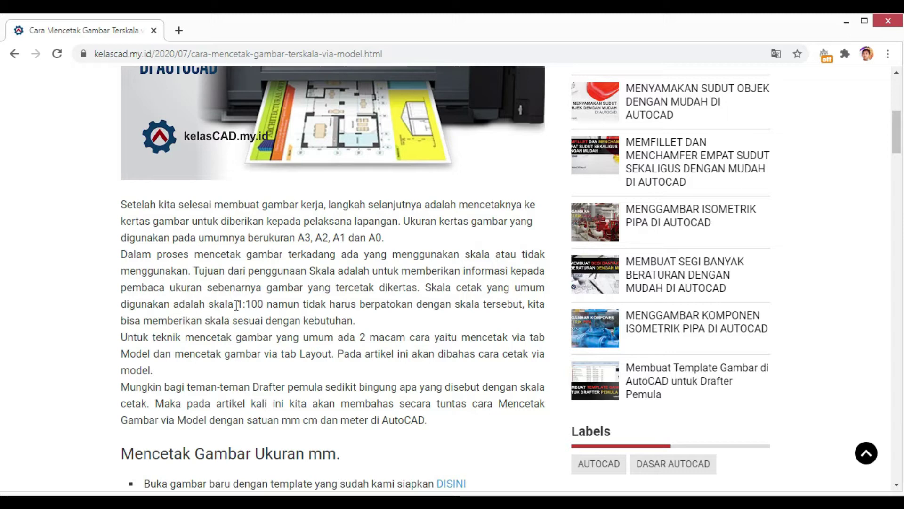
left_click_drag(237, 306, 269, 305)
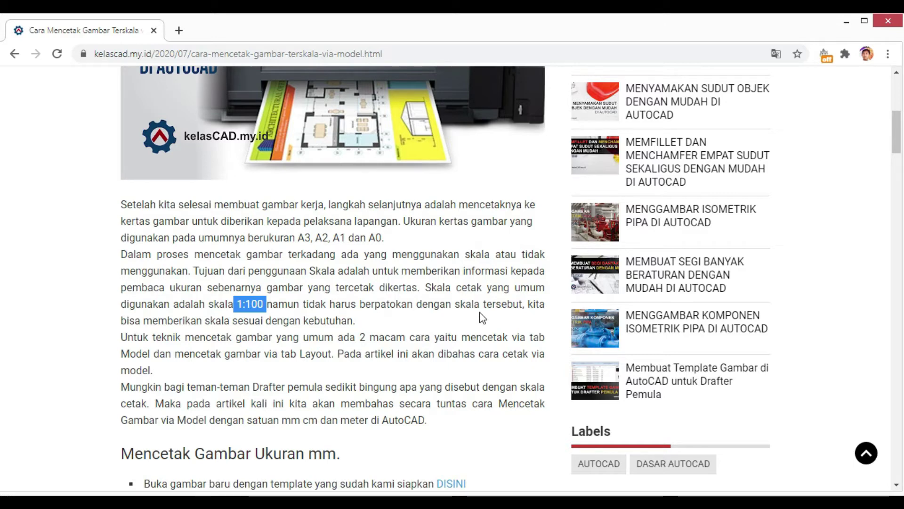
left_click_drag(470, 304, 474, 303)
left_click_drag(537, 300, 536, 303)
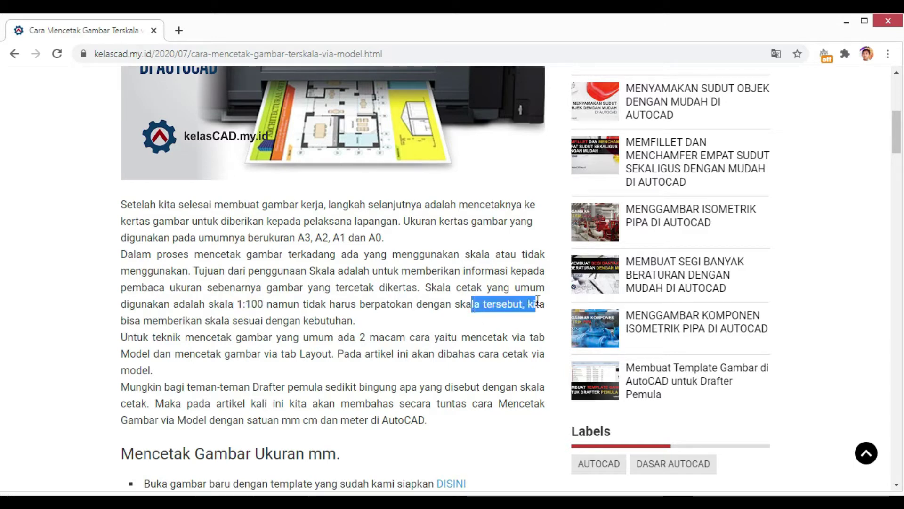
left_click(362, 323)
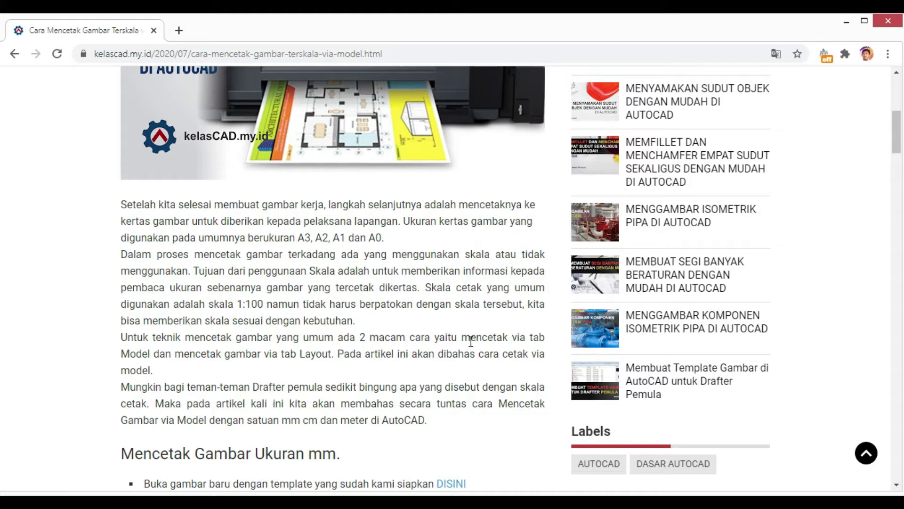
left_click_drag(457, 338, 546, 338)
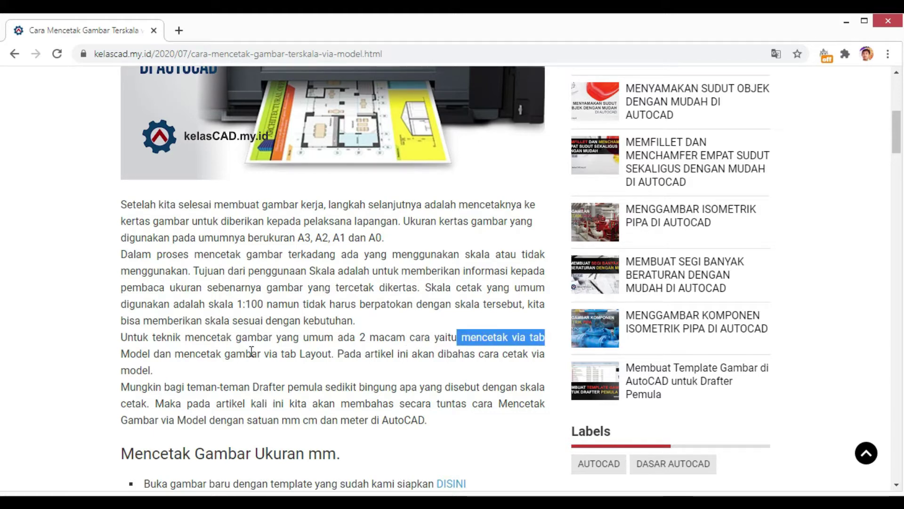
left_click_drag(151, 353, 121, 353)
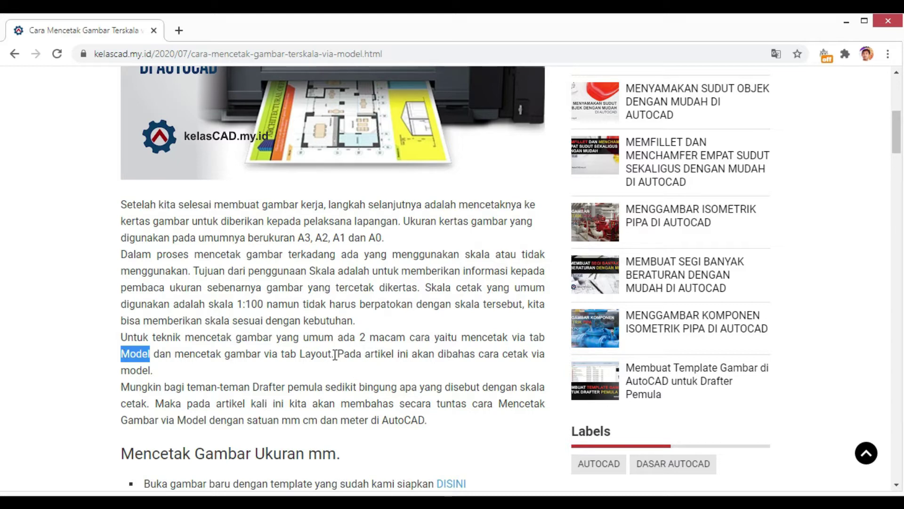
left_click_drag(290, 353, 337, 352)
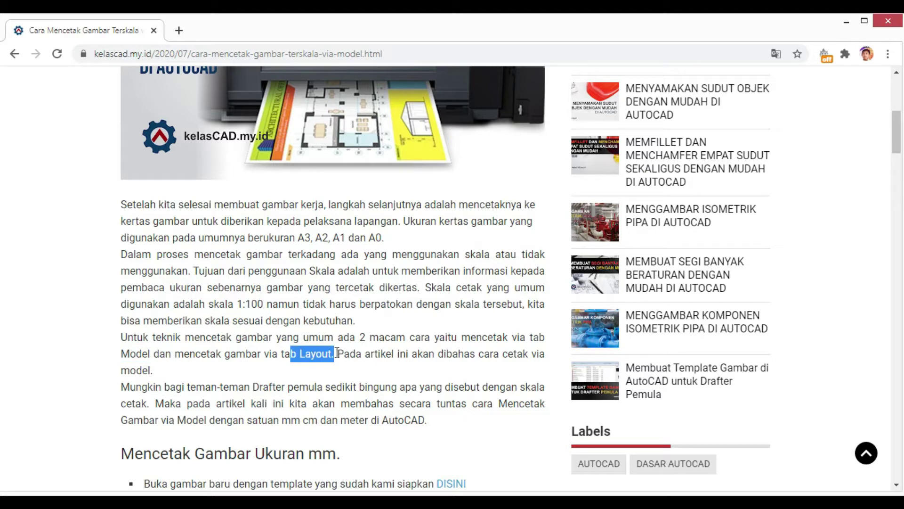
left_click(342, 353)
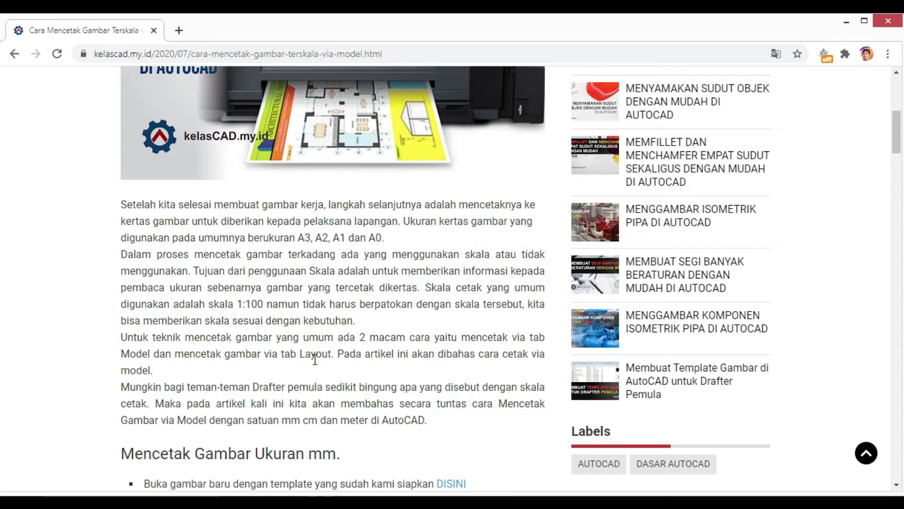
- Read the article's instructions for printing a drawing in mm, including the template, title block and box size
scroll(336, 367, "down", 1)
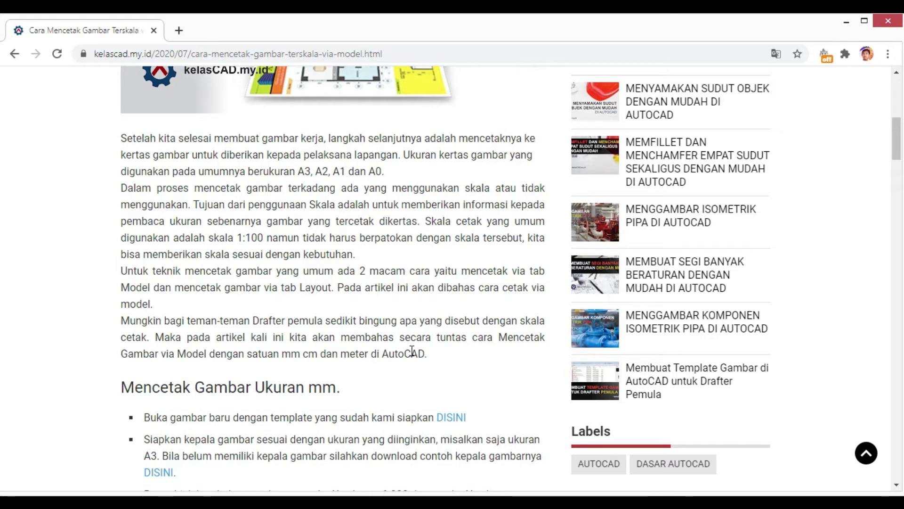
scroll(361, 265, "down", 1)
scroll(361, 266, "down", 2)
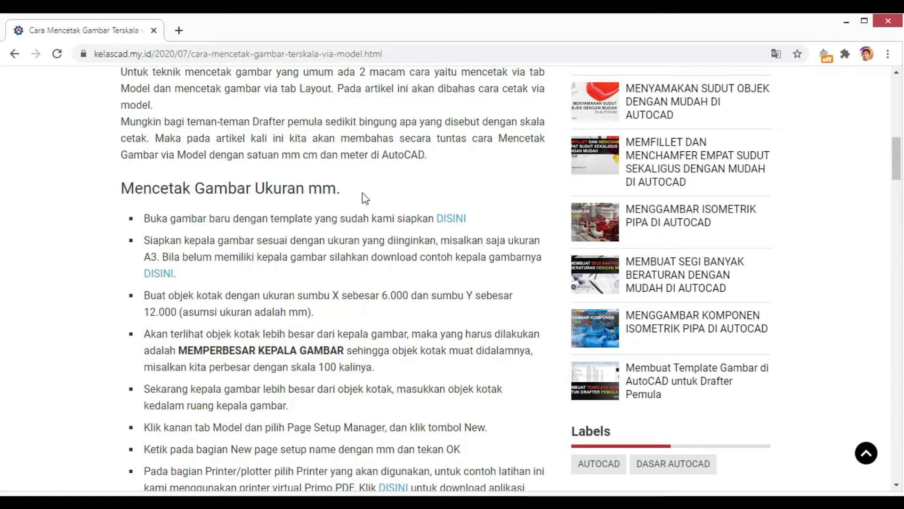
scroll(364, 218, "down", 1)
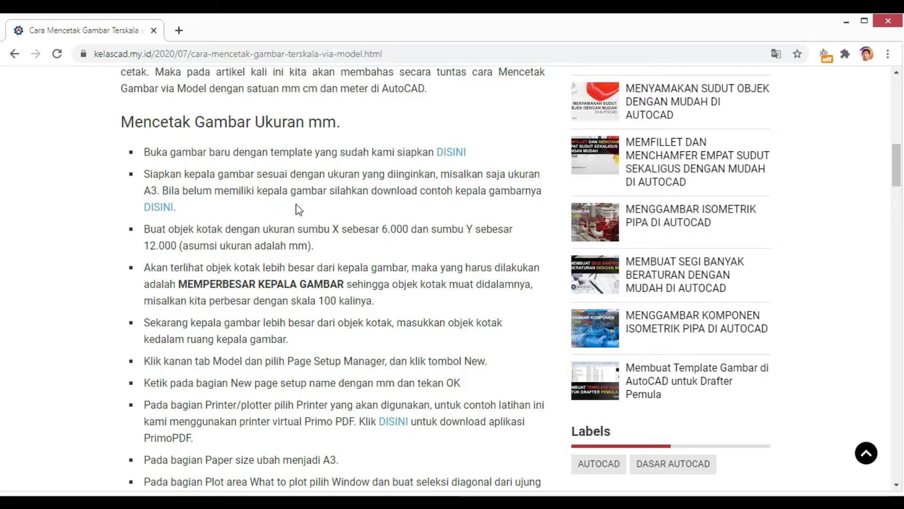
scroll(295, 208, "down", 1)
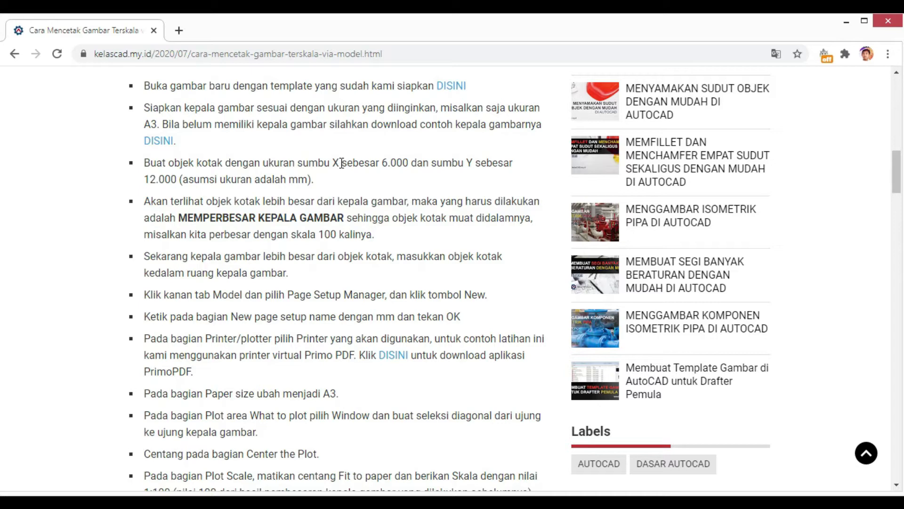
double_click(294, 179)
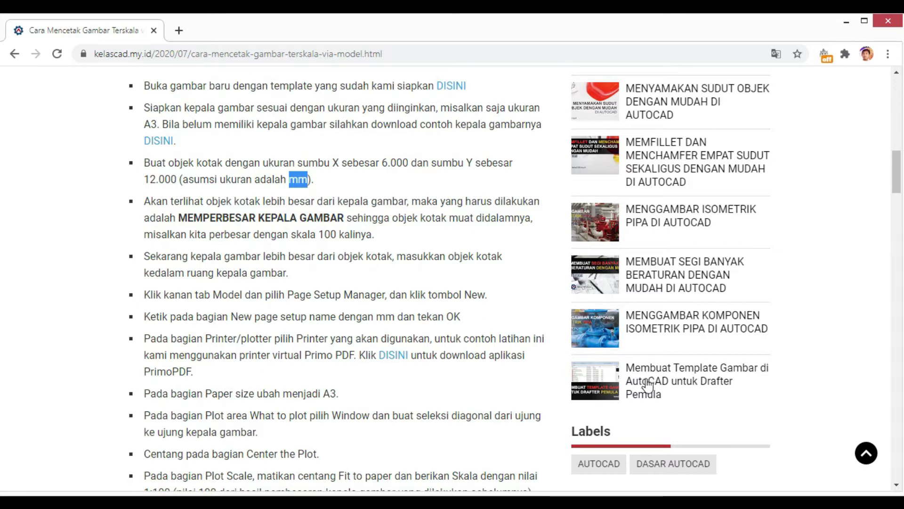
- Switch to AutoCAD and check which dimension styles are available in the drawing
left_click(518, 502)
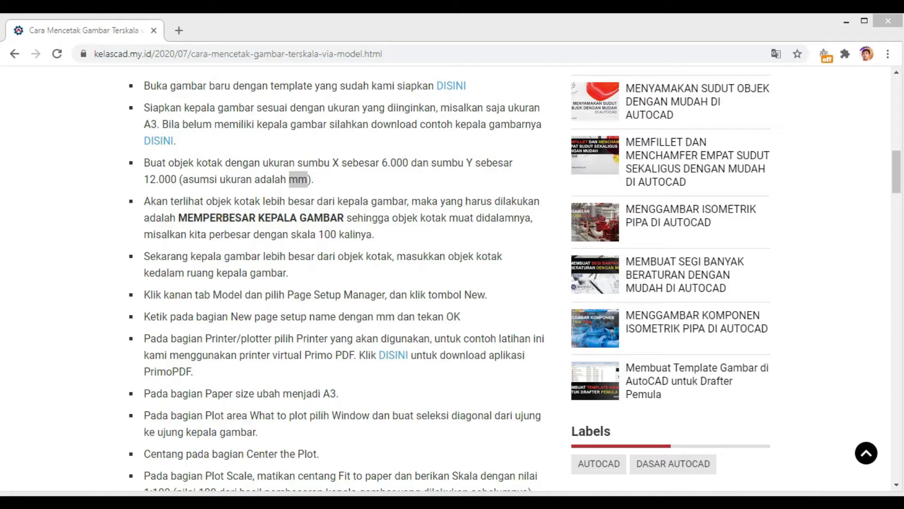
left_click(421, 502)
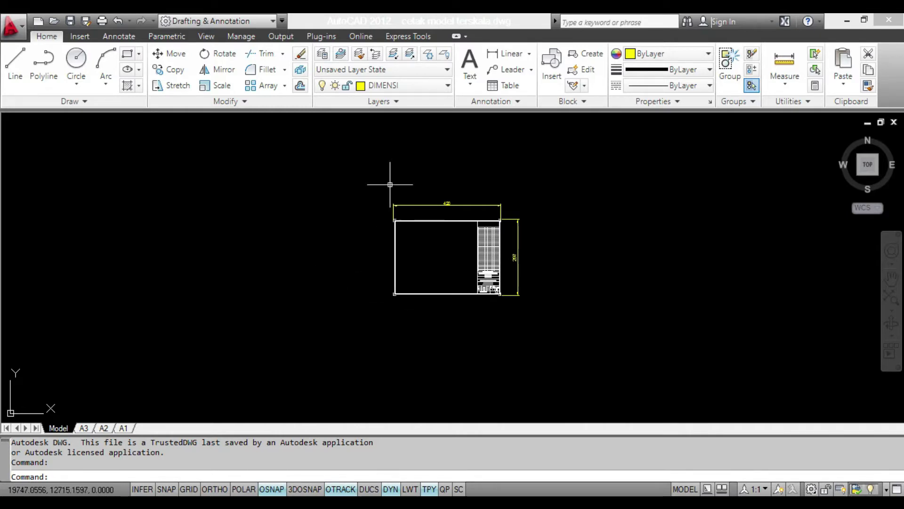
left_click(435, 89)
left_click(433, 87)
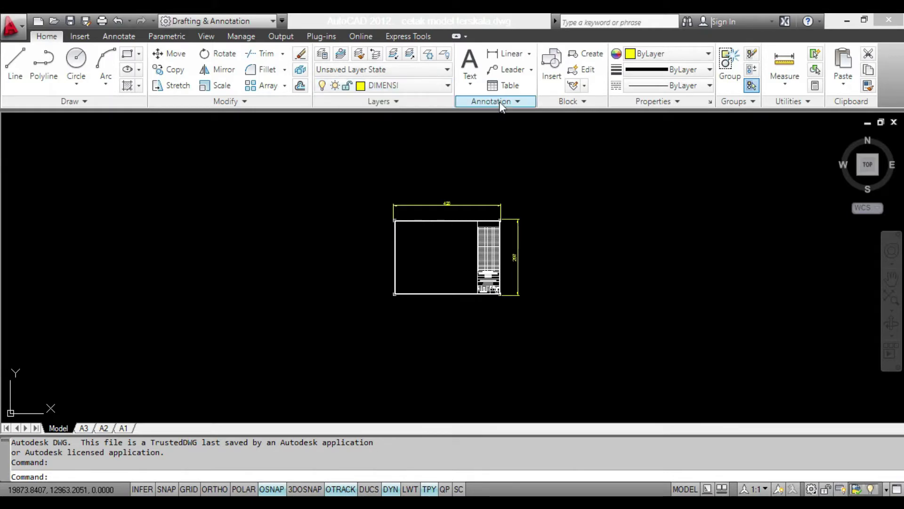
left_click(500, 103)
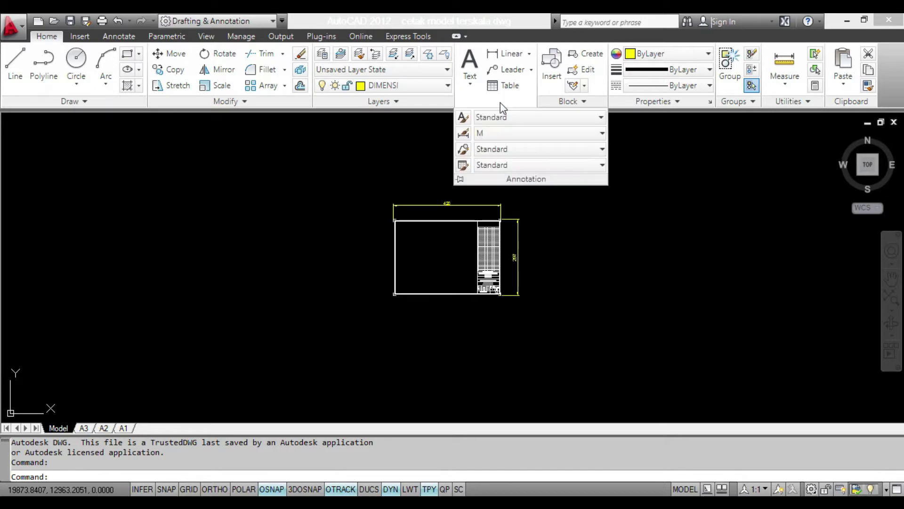
left_click(504, 134)
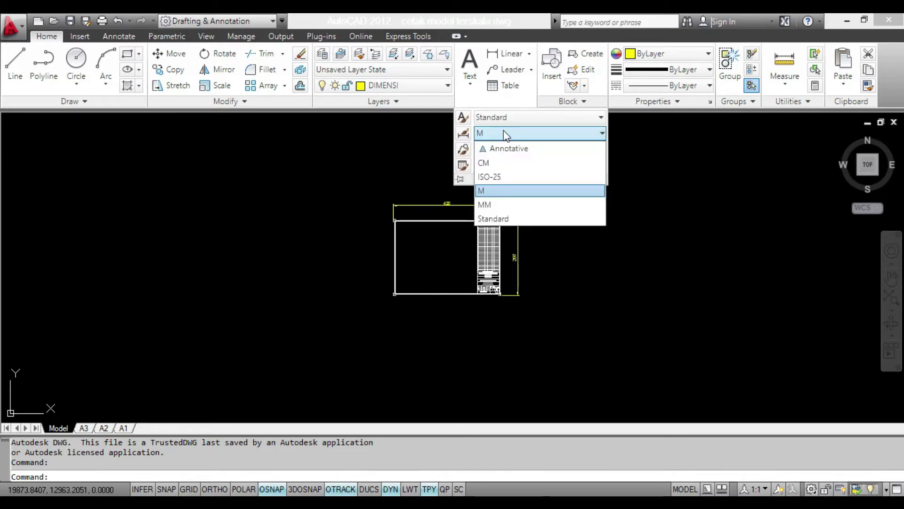
left_click(404, 151)
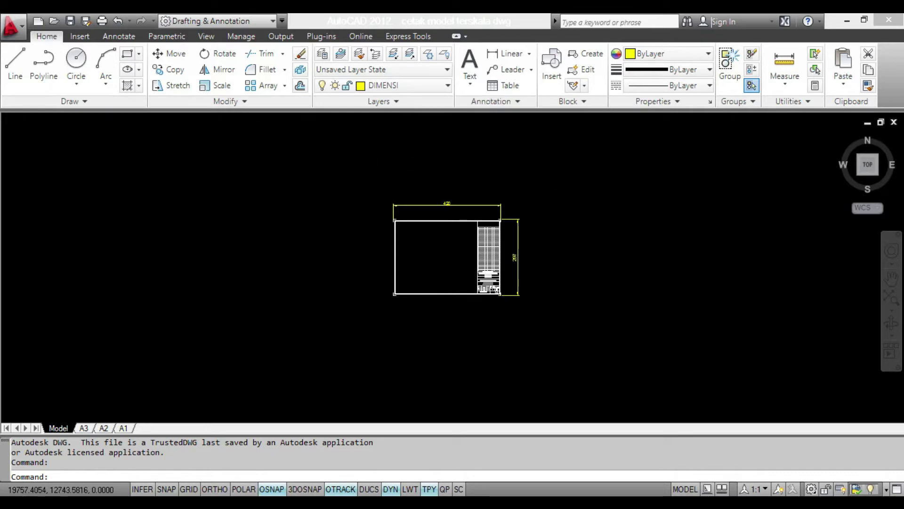
- Examine the large magenta rectangle with its dimensions and compare its size with the drawing frame
scroll(393, 177, "down", 4)
scroll(393, 177, "down", 2)
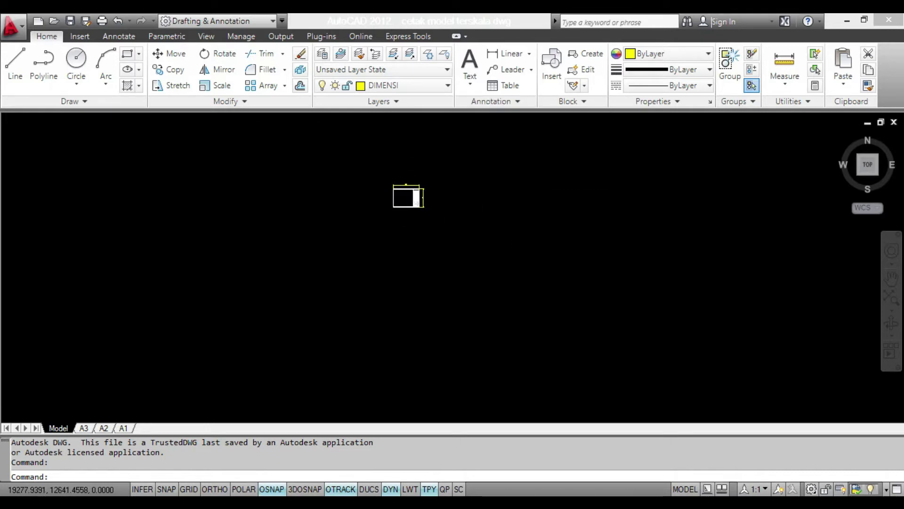
scroll(365, 184, "down", 2)
mouse_move(347, 199)
middle_mouse_down()
mouse_move(378, 209)
mouse_move(513, 216)
mouse_move(416, 237)
mouse_move(598, 221)
middle_mouse_up()
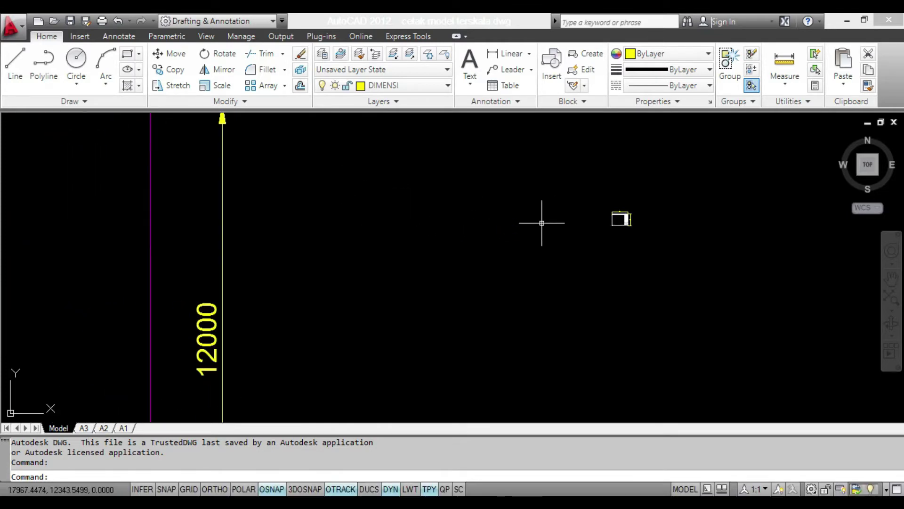
scroll(542, 223, "down", 4)
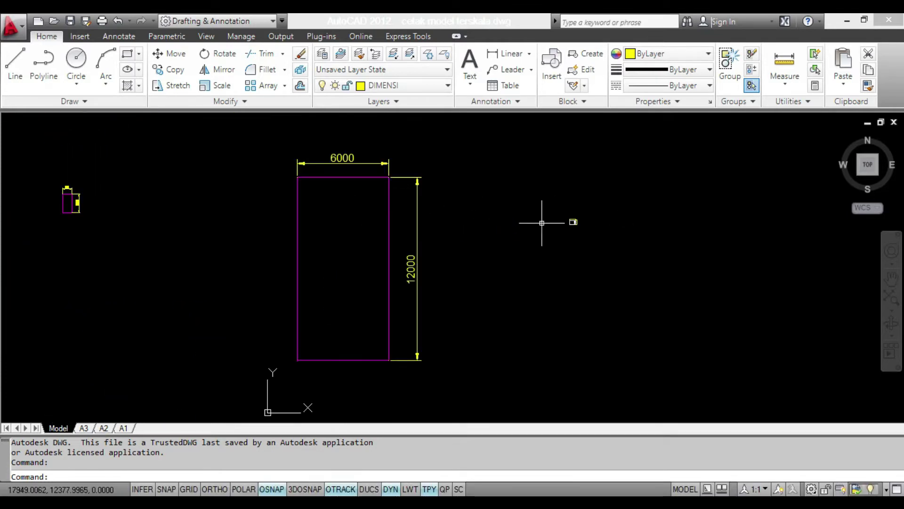
scroll(329, 208, "up", 2)
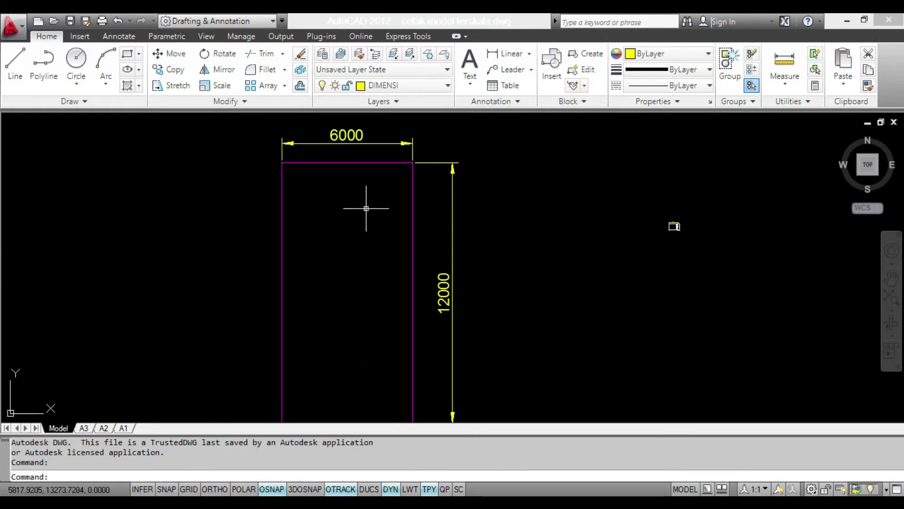
scroll(366, 208, "down", 2)
middle_click_drag(360, 202, 403, 201)
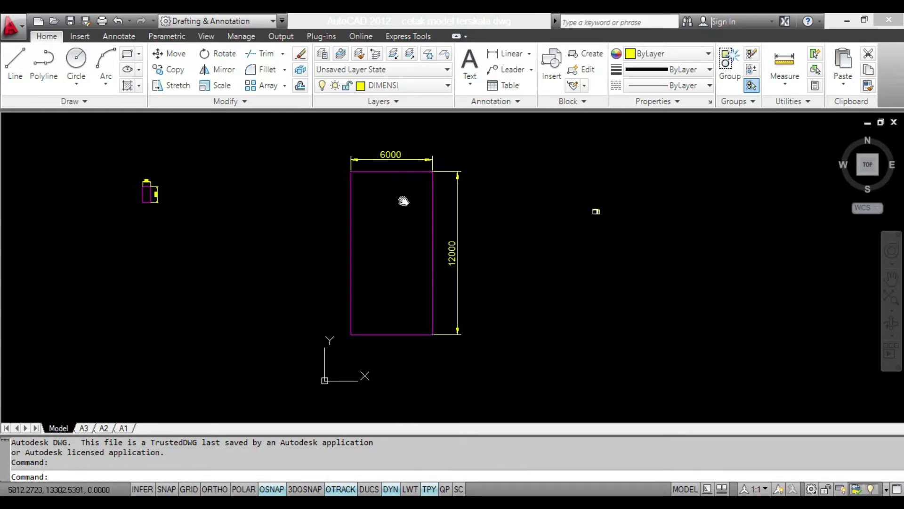
scroll(403, 168, "up", 1)
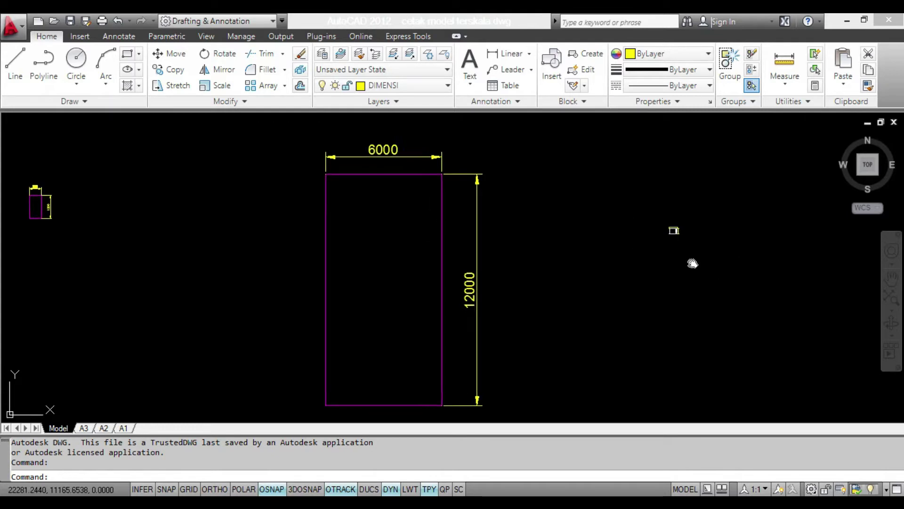
- Inspect the drawing frame's overall dimensions and the paper size given in its title block
middle_click_drag(692, 262, 545, 277)
scroll(510, 257, "up", 12)
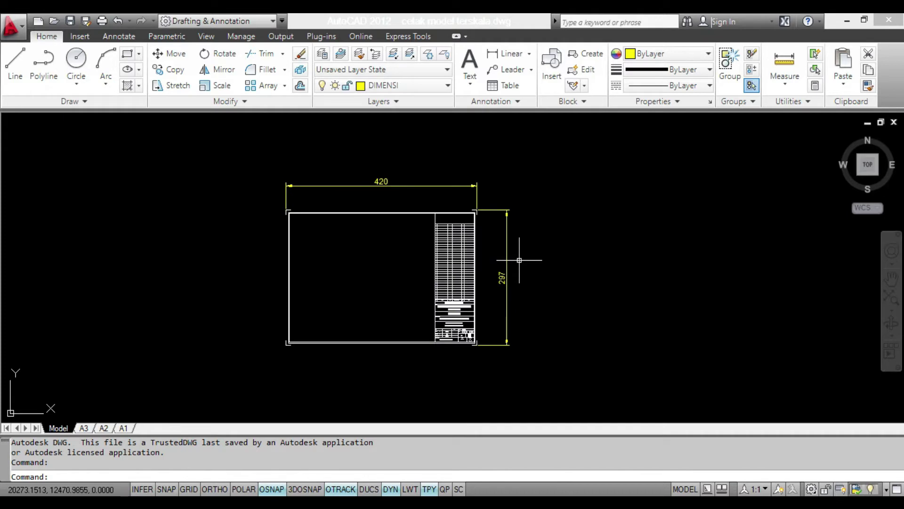
scroll(519, 260, "up", 2)
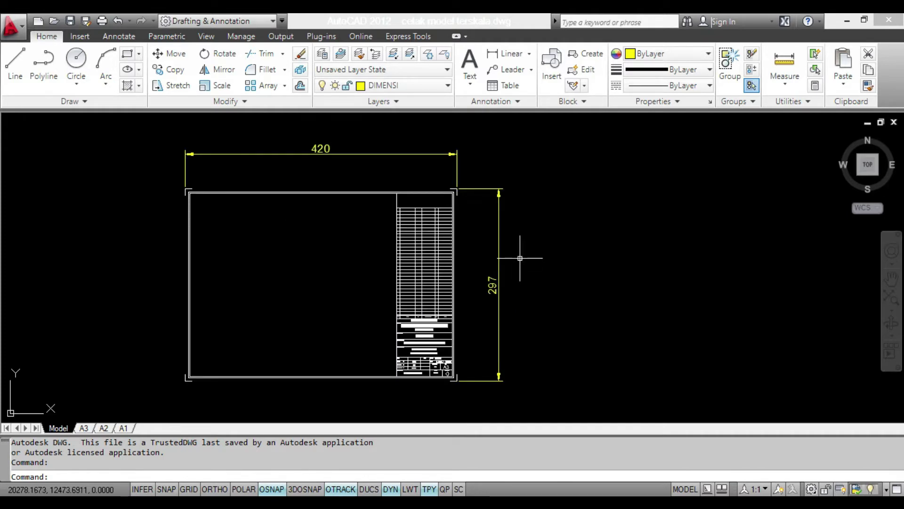
middle_click_drag(552, 257, 628, 258)
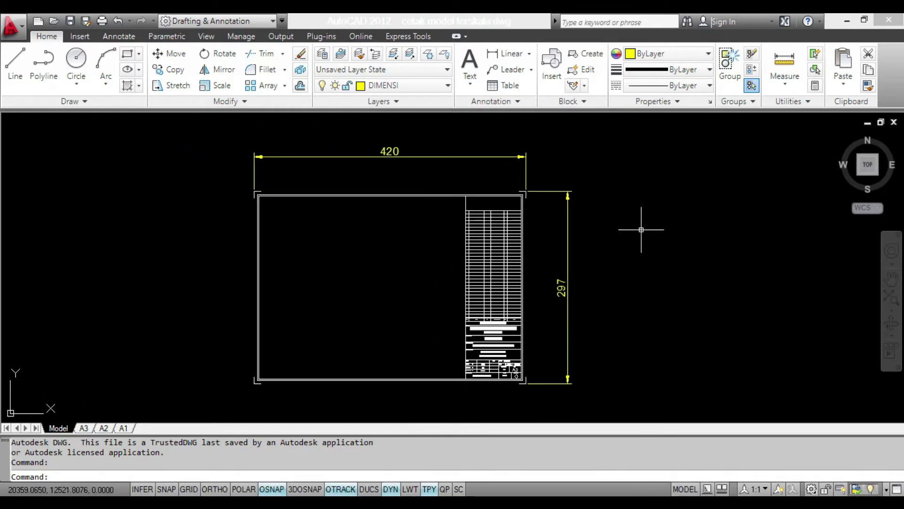
scroll(522, 379, "up", 5)
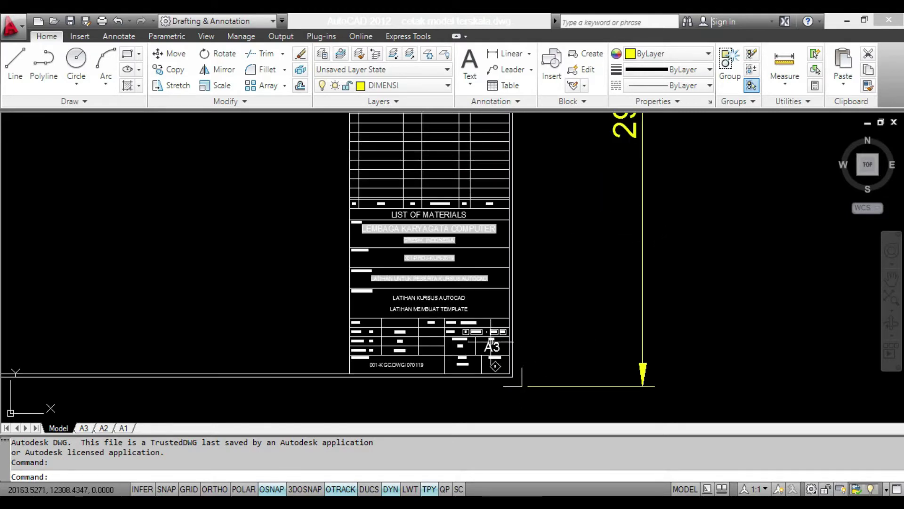
scroll(492, 347, "up", 5)
scroll(500, 370, "down", 4)
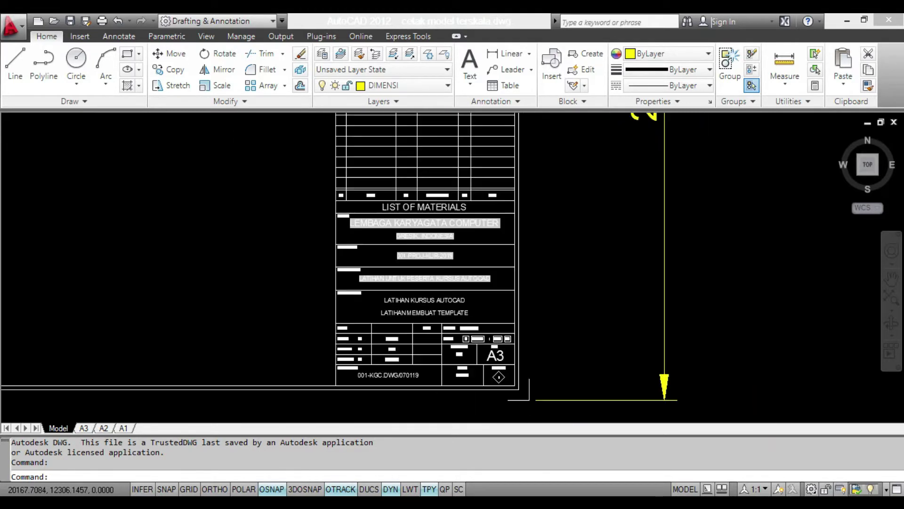
scroll(521, 307, "down", 6)
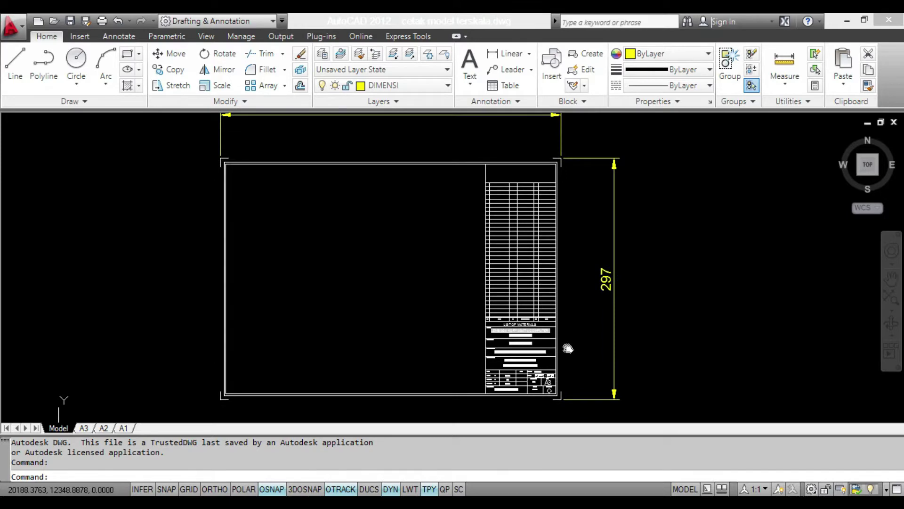
scroll(568, 347, "down", 2)
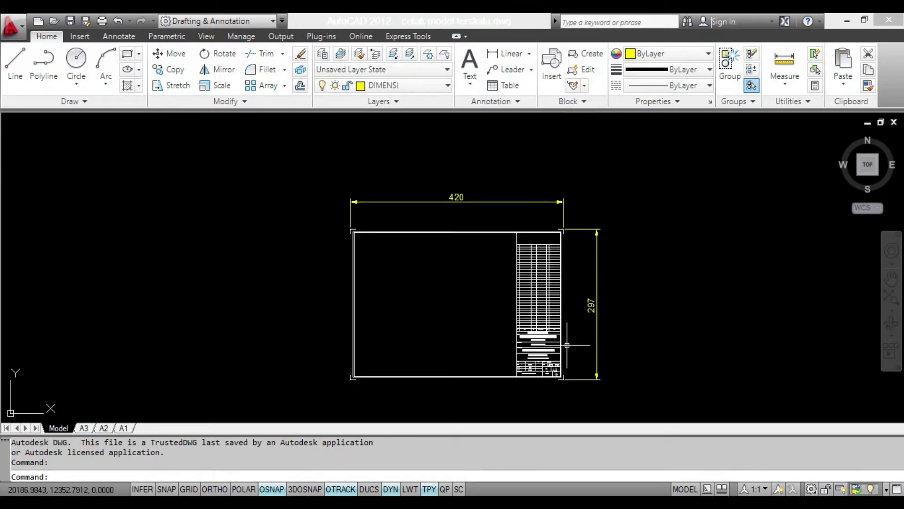
- Examine the A3 frame's width and height dimensions and compare the frame's size with the large magenta rectangle
scroll(456, 186, "up", 1)
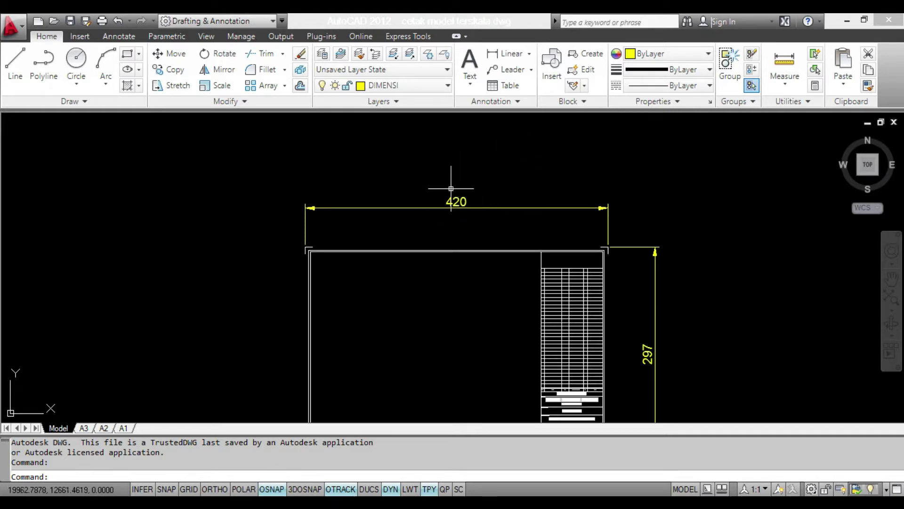
scroll(496, 202, "down", 2)
middle_click_drag(611, 274, 588, 258)
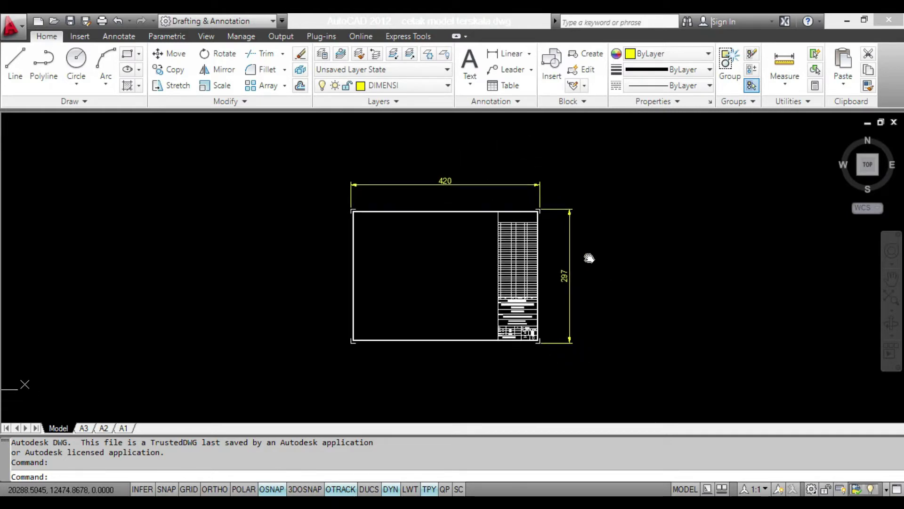
scroll(565, 277, "up", 3)
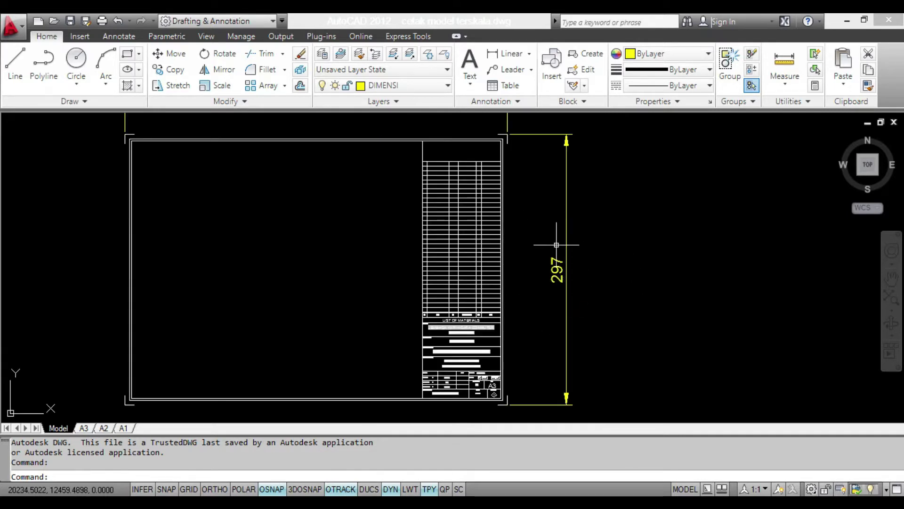
scroll(557, 245, "down", 2)
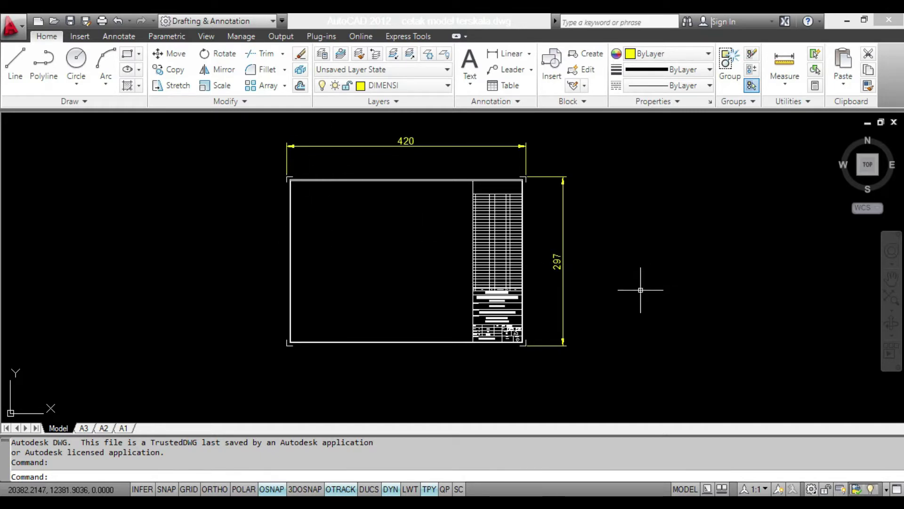
scroll(608, 294, "down", 6)
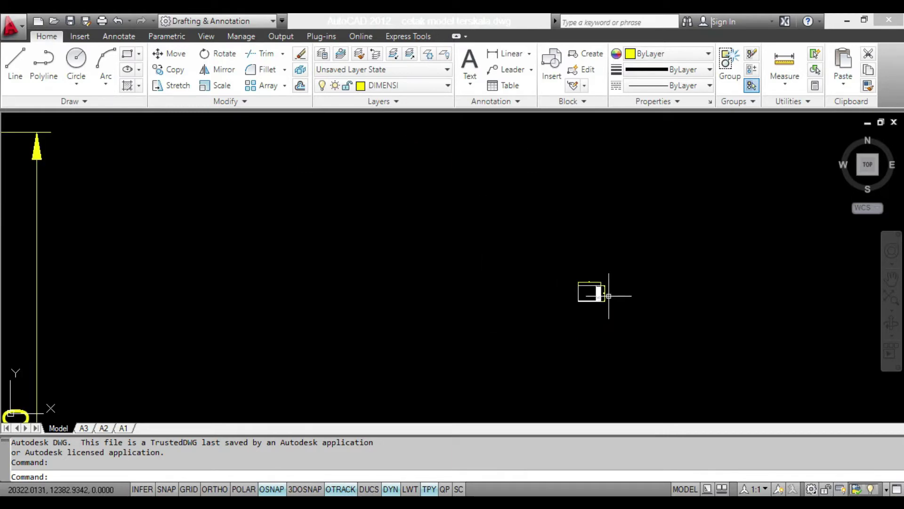
scroll(608, 296, "down", 4)
mouse_move(632, 309)
middle_mouse_down()
mouse_move(639, 245)
mouse_move(660, 234)
middle_mouse_up()
scroll(662, 234, "down", 2)
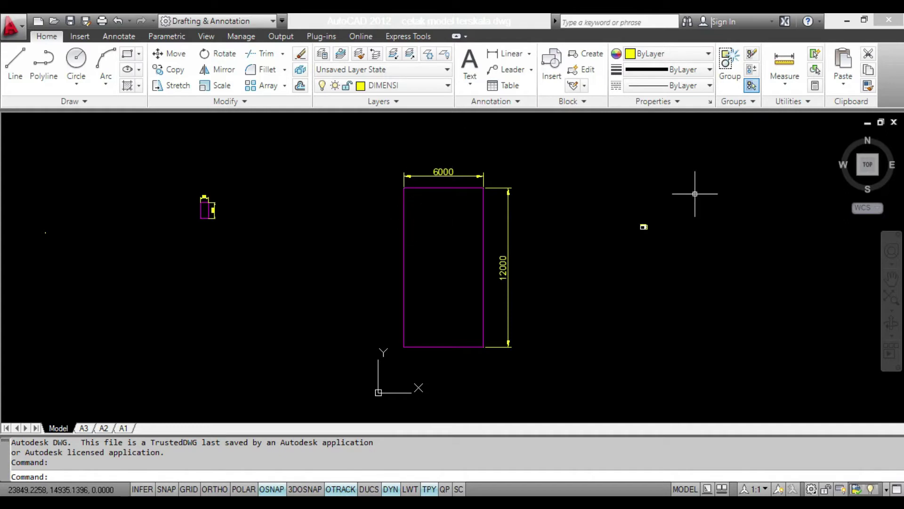
scroll(627, 225, "up", 8)
scroll(624, 225, "up", 5)
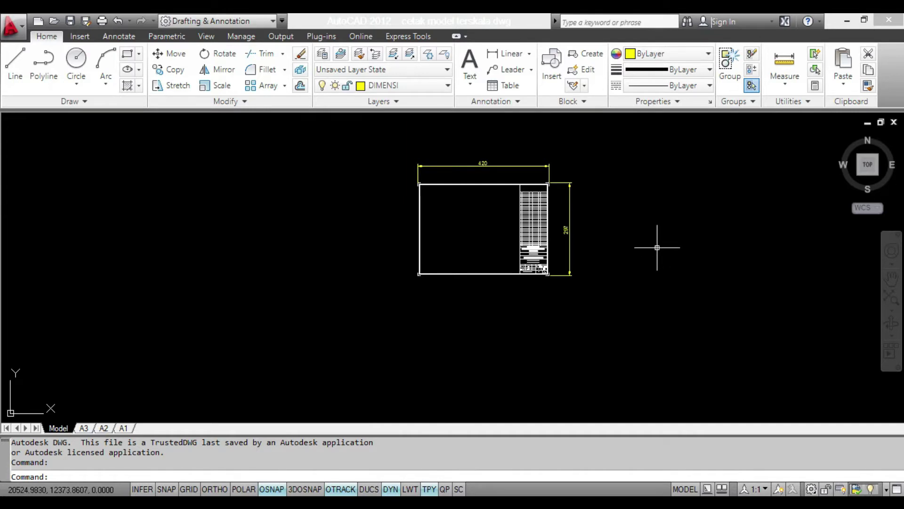
scroll(658, 244, "down", 4)
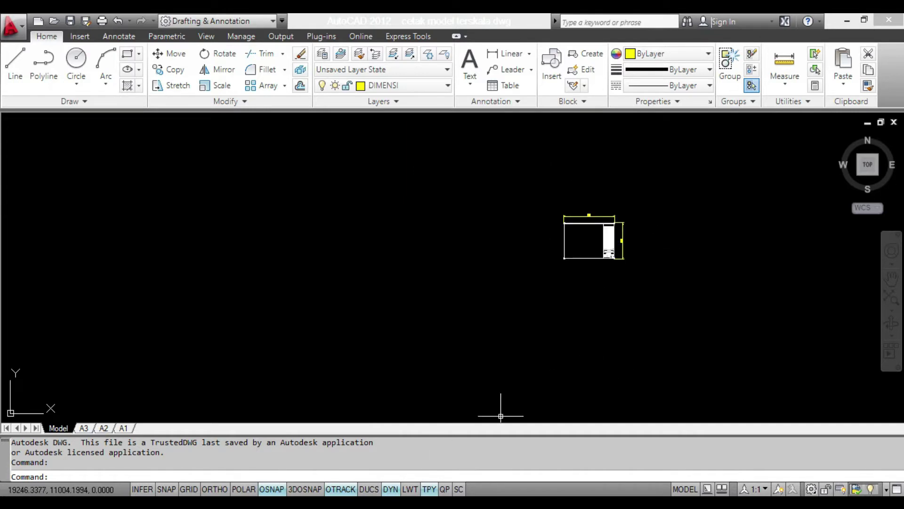
- Switch to the web article and highlight the bold instruction "MEMPERBESAR KEPALA GAMBAR"
left_click(485, 502)
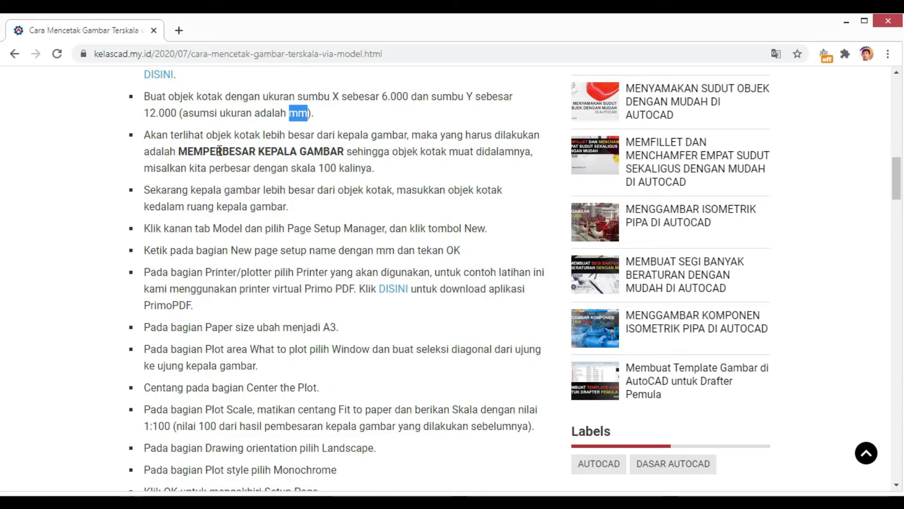
left_click(314, 154)
left_click_drag(178, 151, 346, 148)
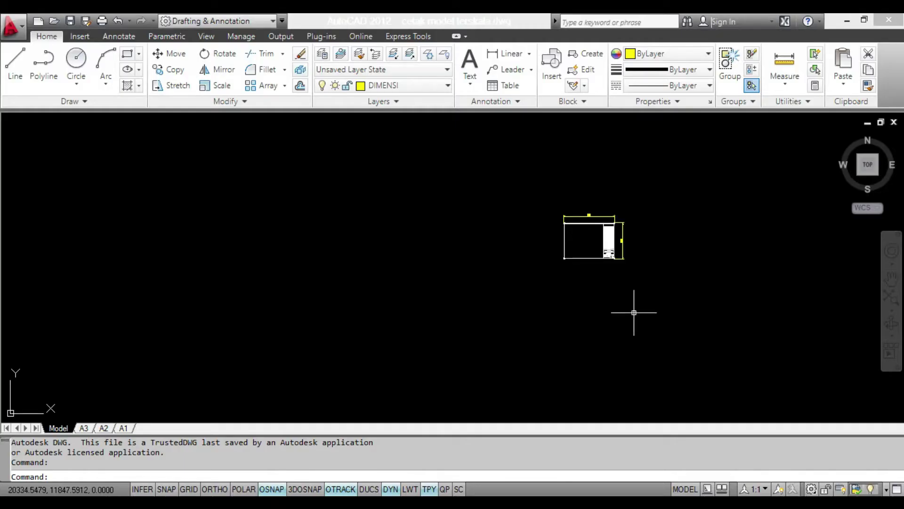
- Return to AutoCAD and compare the small A3 frame with the 6000 by 12000 rectangle it has to contain
scroll(634, 312, "down", 8)
middle_click_drag(615, 319, 623, 231)
scroll(646, 212, "up", 13)
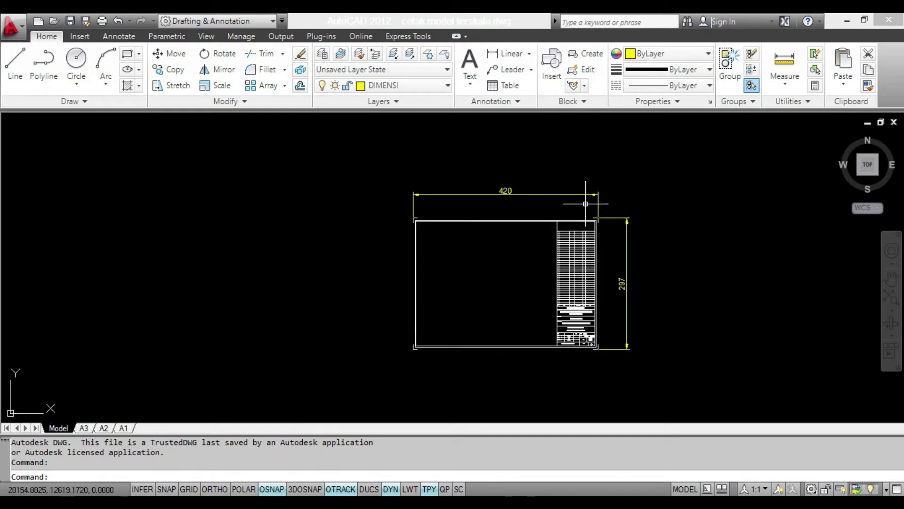
scroll(578, 220, "down", 5)
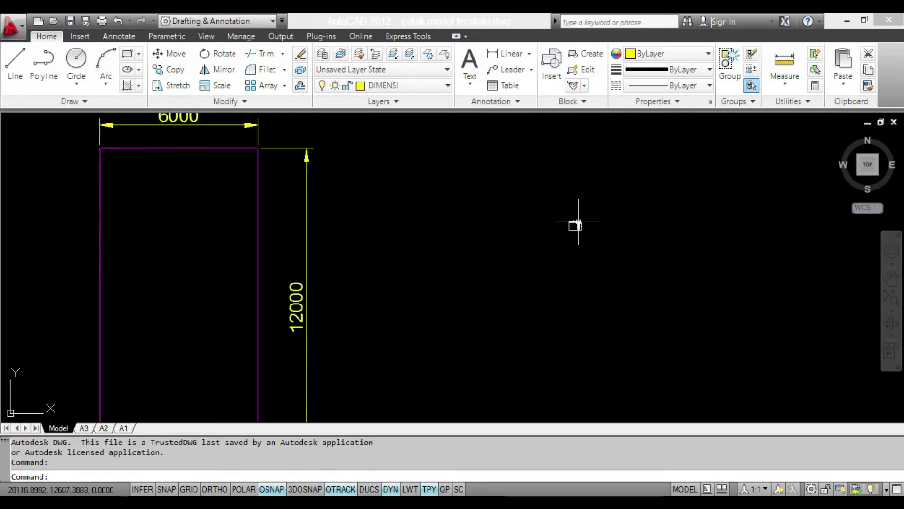
scroll(510, 240, "down", 3)
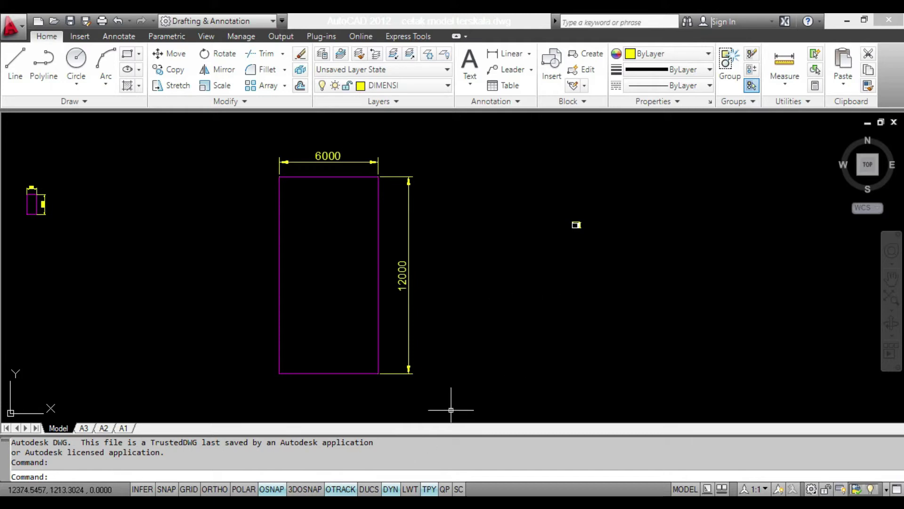
- Highlight the enlargement factor "100 kalinya" in the web article and return to AutoCAD
mouse_move(382, 502)
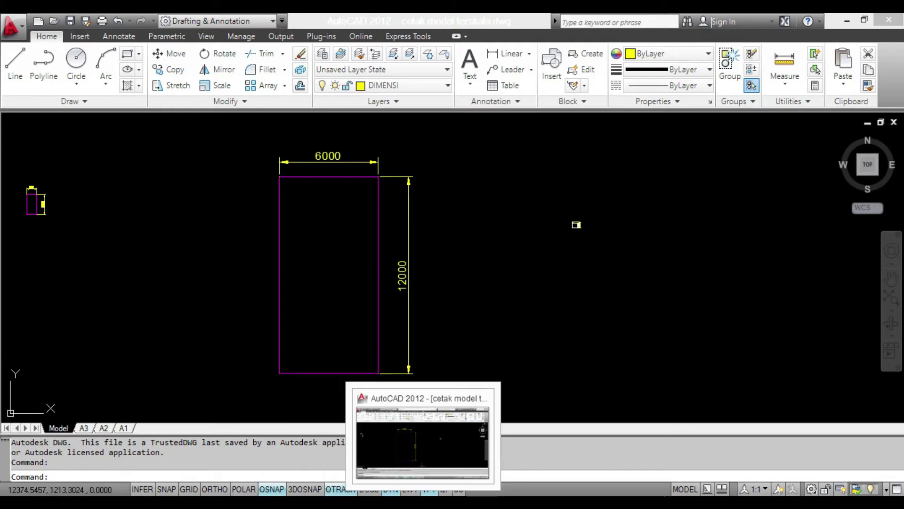
left_click(382, 502)
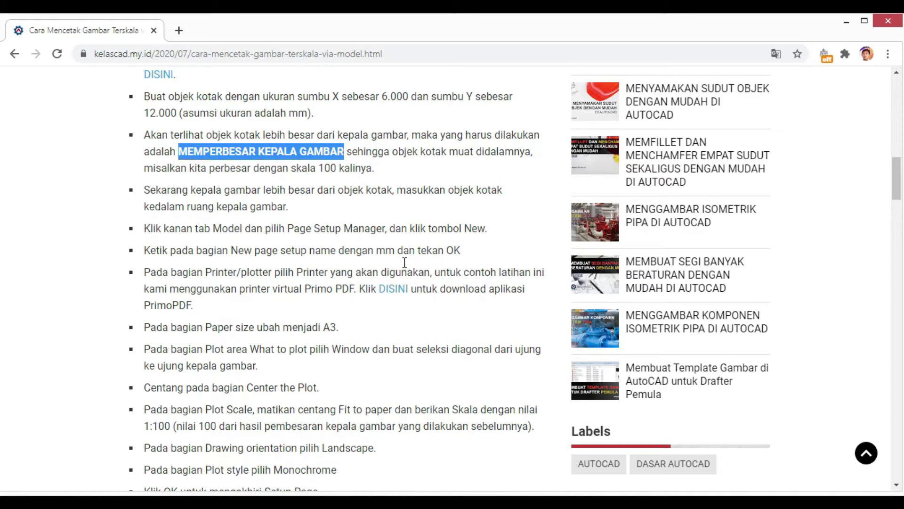
left_click(340, 164)
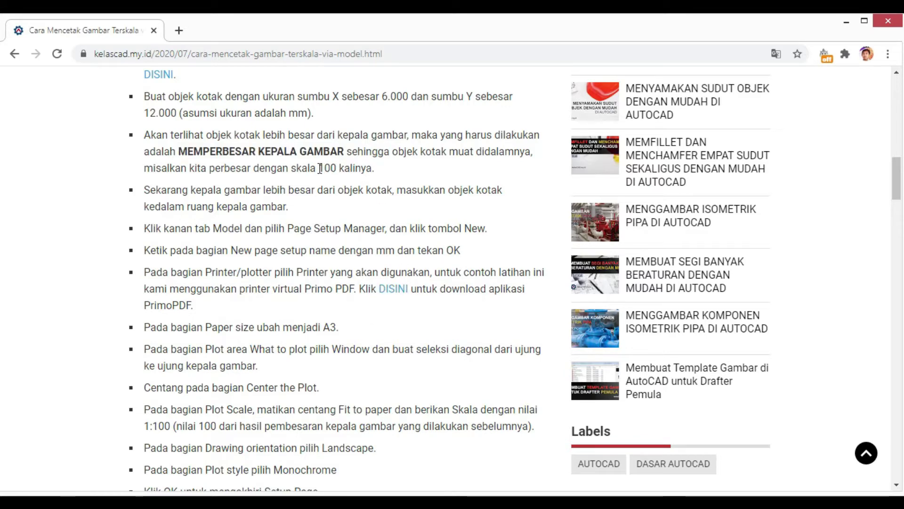
left_click_drag(370, 167, 373, 168)
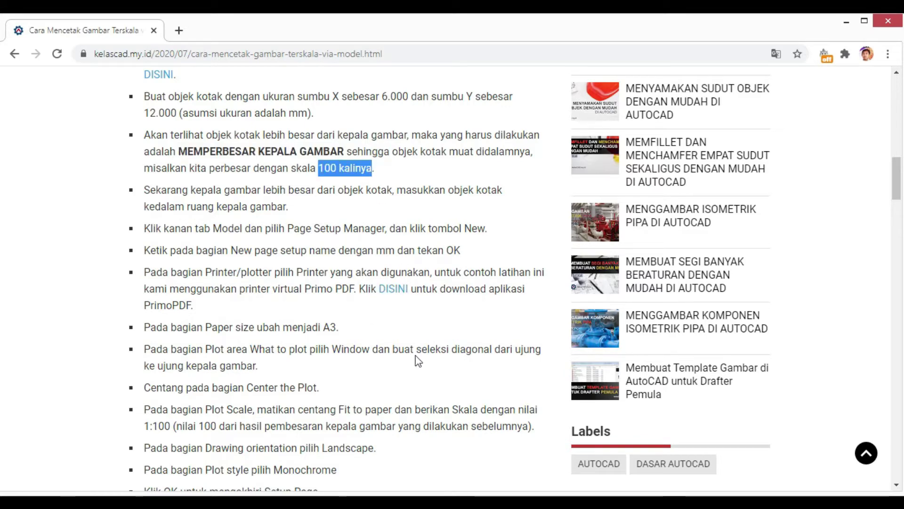
mouse_move(423, 501)
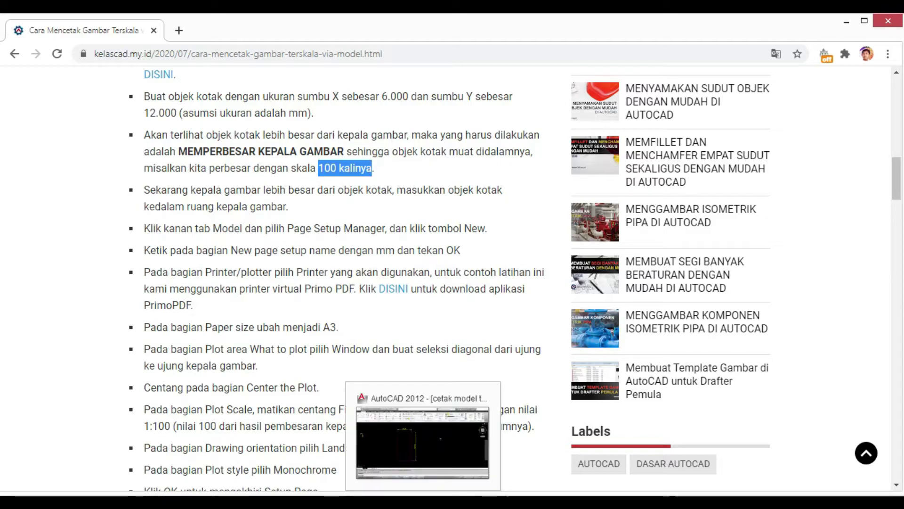
left_click(423, 440)
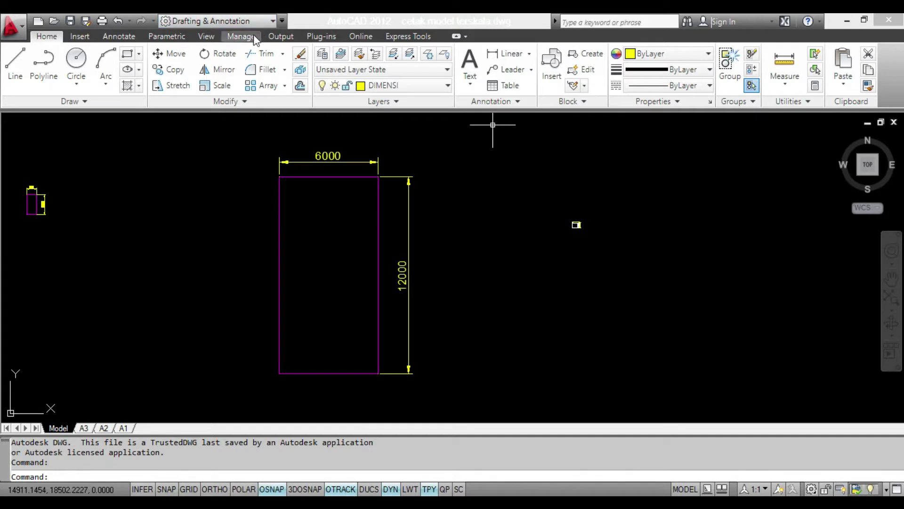
left_click(224, 85)
scroll(586, 227, "up", 5)
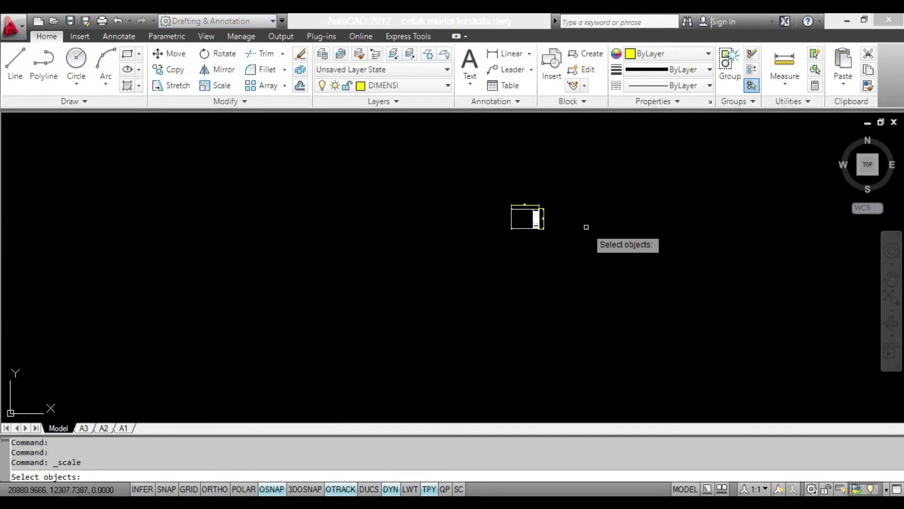
scroll(549, 225, "up", 10)
scroll(512, 227, "down", 6)
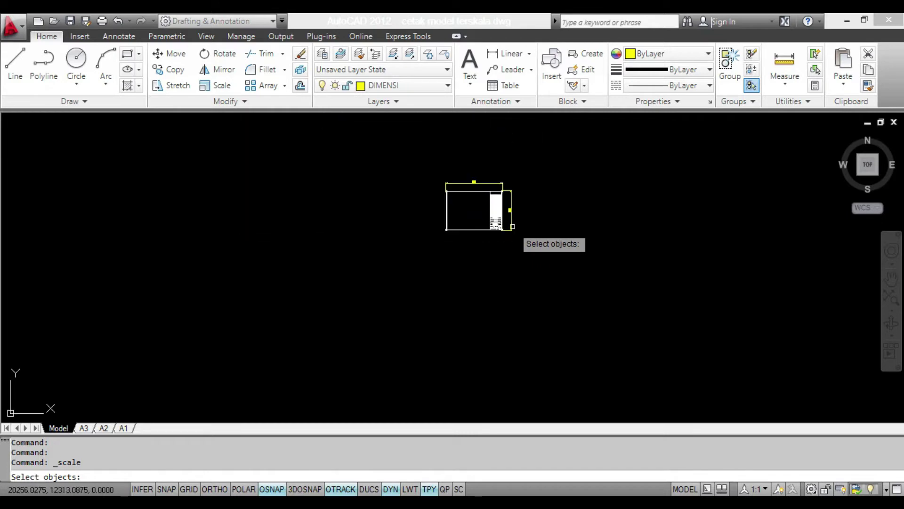
scroll(513, 227, "down", 2)
key("Return")
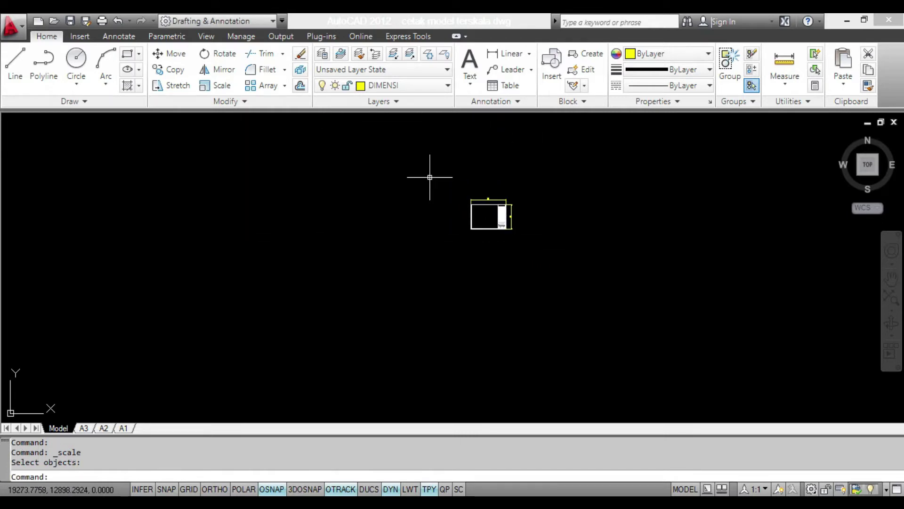
- Copy the dimensioned A3 frame to a spot just below each of the two smaller magenta rectangles
scroll(452, 188, "down", 6)
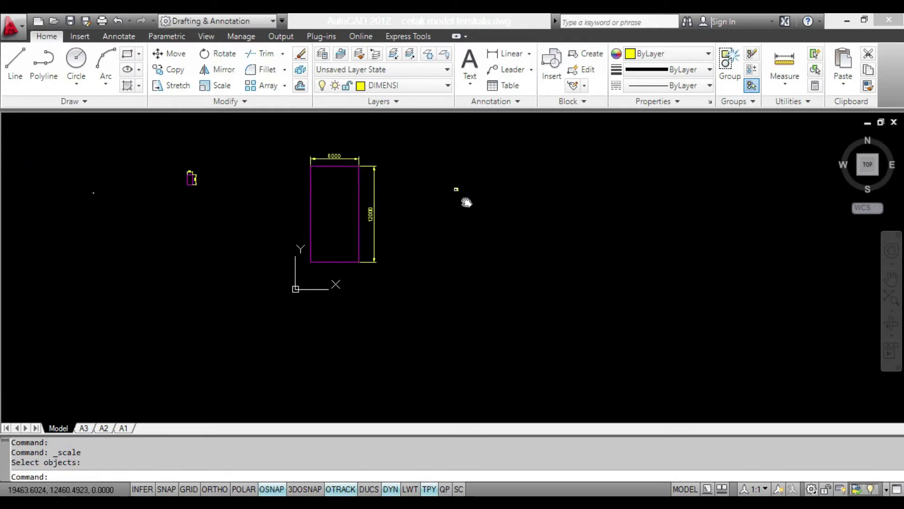
middle_click_drag(462, 198, 521, 217)
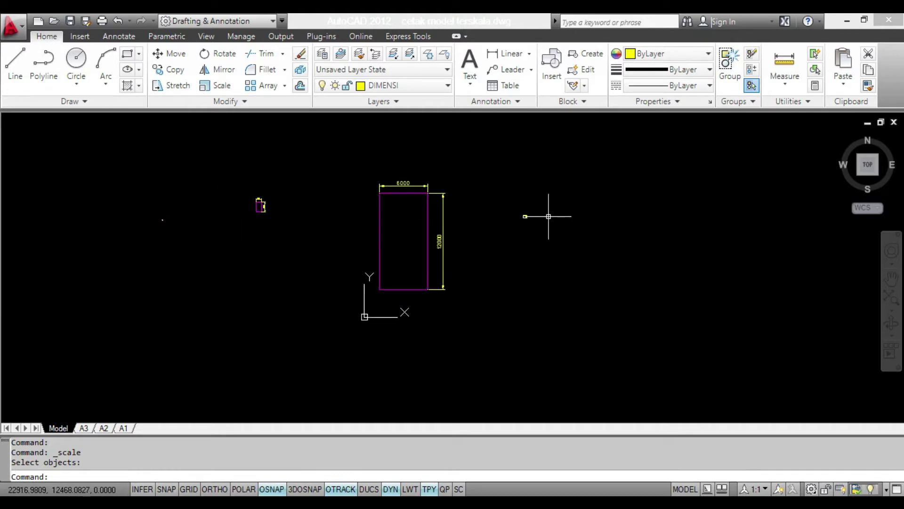
scroll(546, 216, "up", 4)
left_click(170, 69)
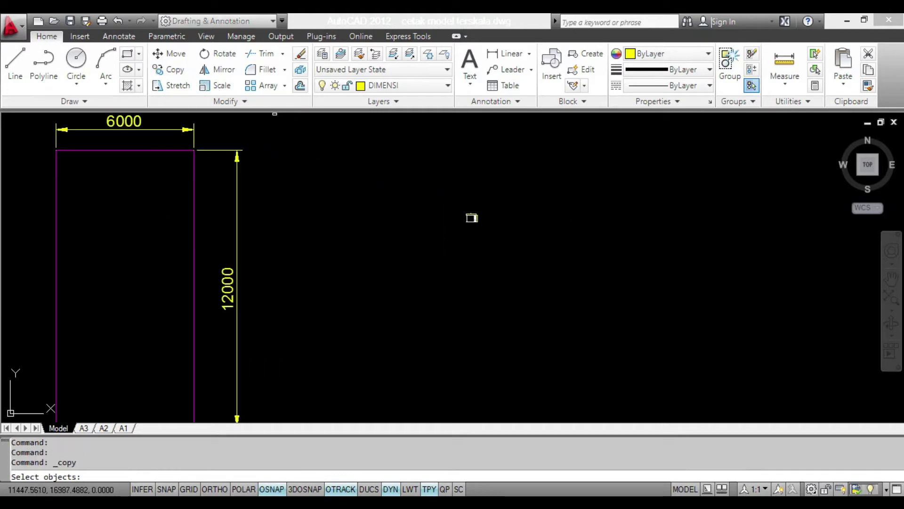
left_click(397, 186)
left_click(505, 260)
key("Return")
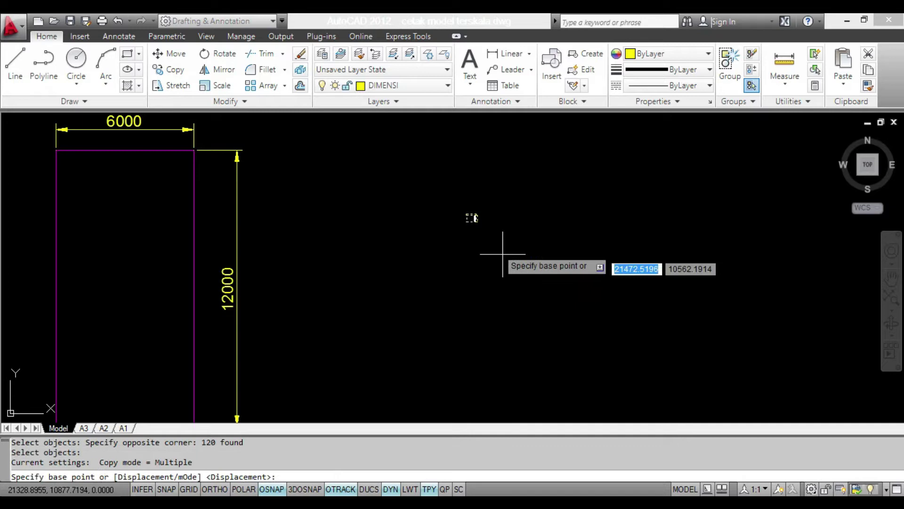
left_click(472, 217)
scroll(473, 221, "down", 3)
middle_click_drag(472, 222, 640, 267)
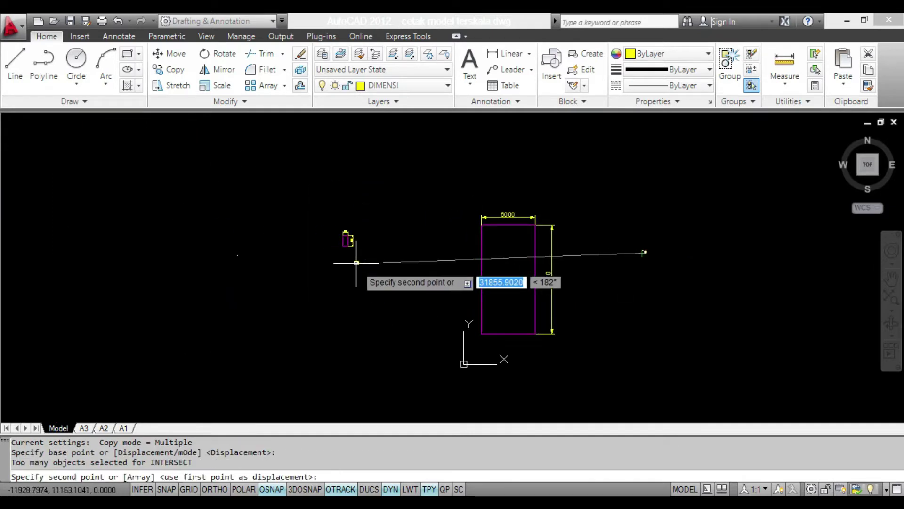
left_click(356, 265)
left_click(238, 270)
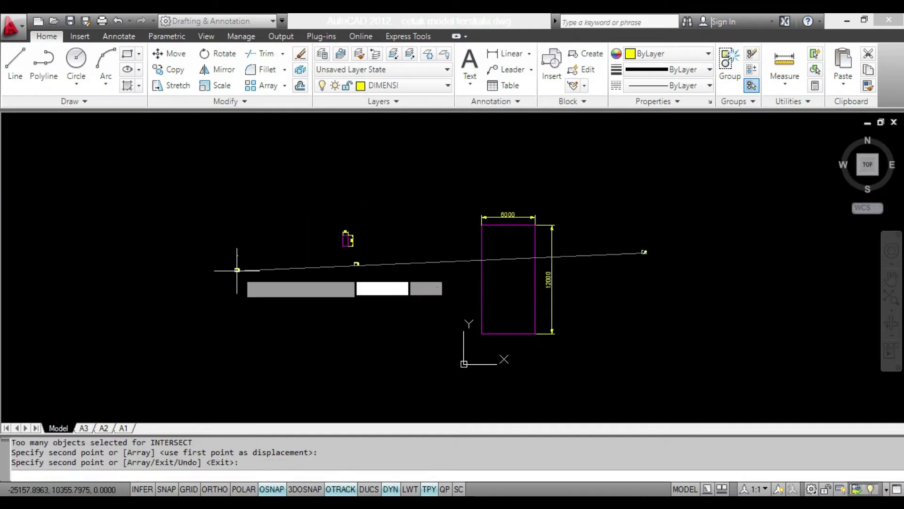
left_click(728, 220)
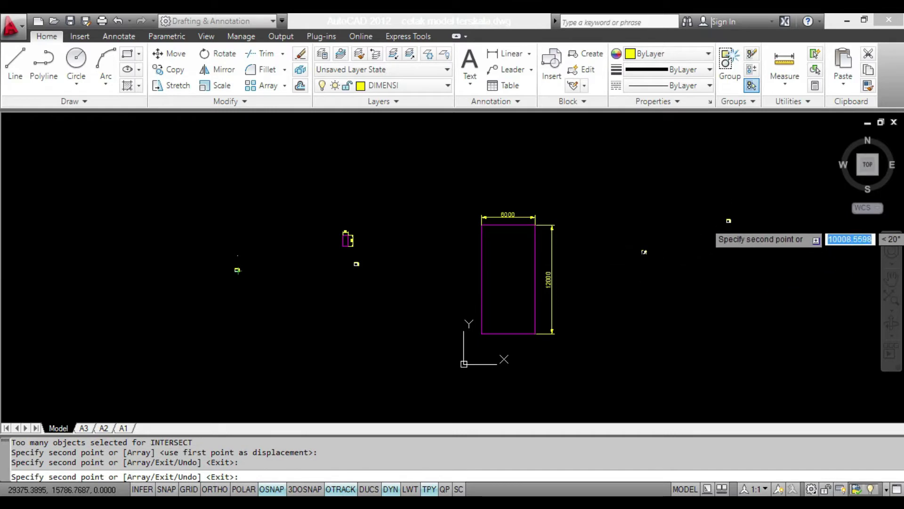
right_click(735, 231)
left_click(753, 237)
- Move the original A3 frame about 26,500 units farther away from the 6000 by 12000 rectangle, nearly horizontally in the positive X direction
scroll(649, 252, "up", 6)
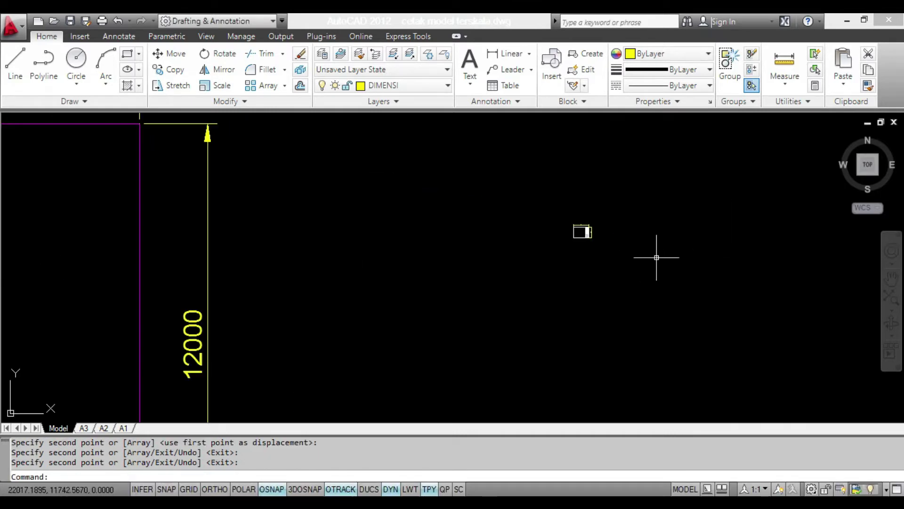
scroll(641, 250, "down", 2)
scroll(641, 250, "down", 3)
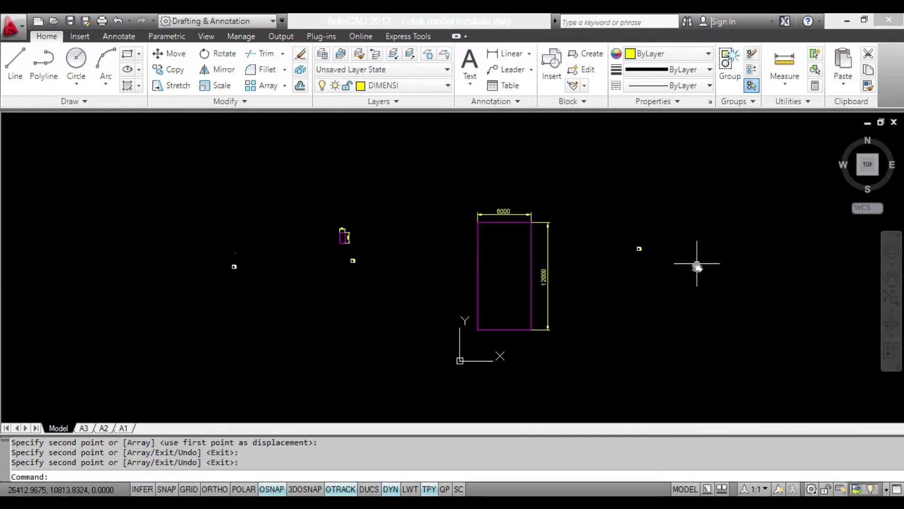
middle_click_drag(700, 256, 527, 266)
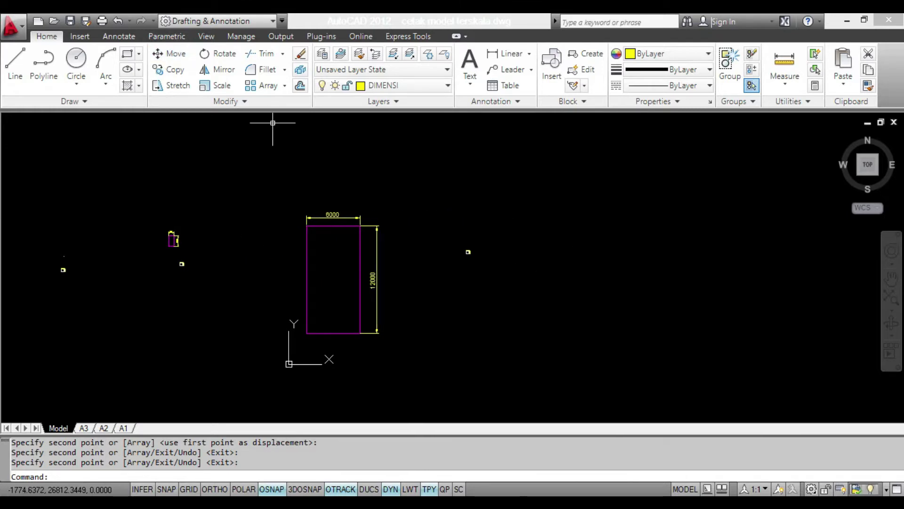
left_click(170, 54)
left_click(448, 232)
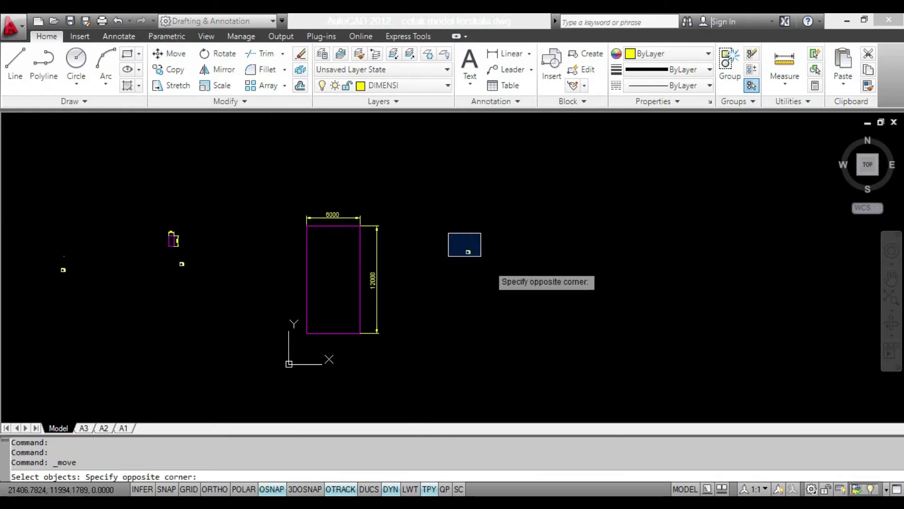
left_click(509, 280)
key("Return")
left_click(510, 258)
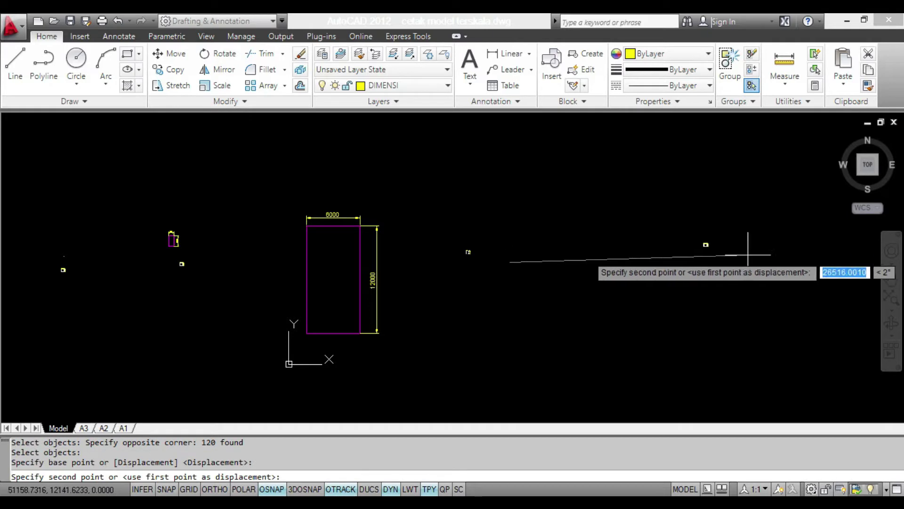
left_click(748, 250)
middle_click_drag(748, 301, 587, 299)
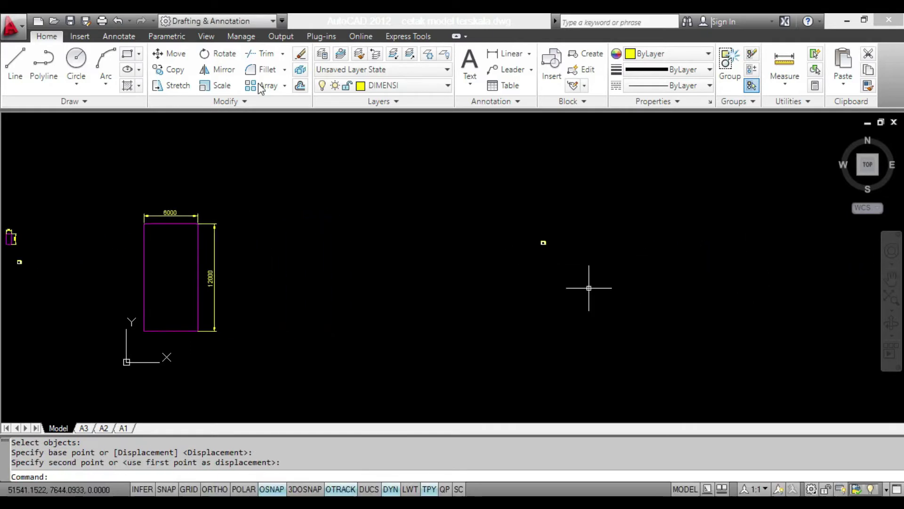
- Scale the original A3 frame with its dimensions by a factor of 100 about a base point inside the frame
left_click(210, 86)
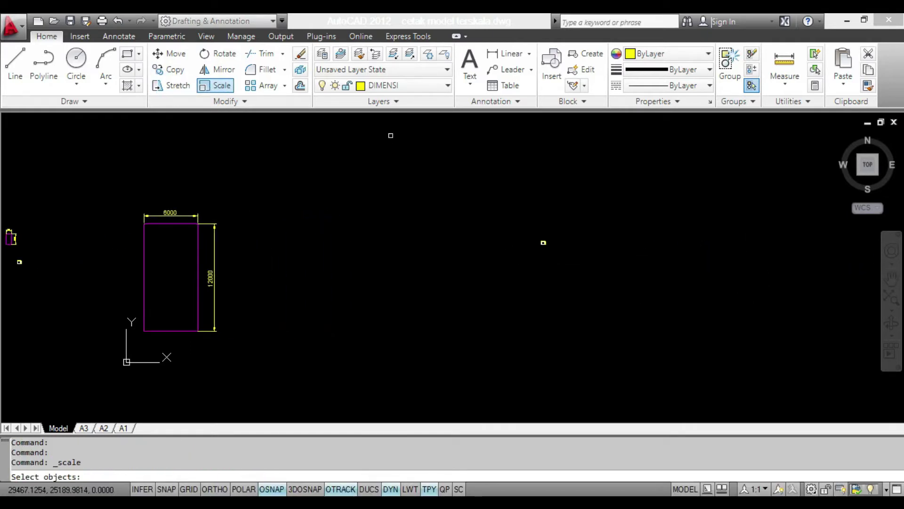
left_click(530, 230)
left_click(589, 276)
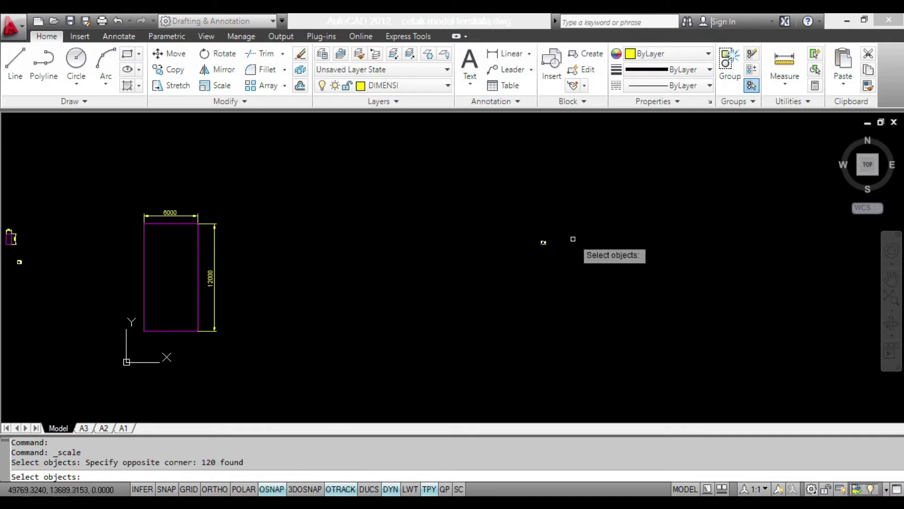
key("Return")
scroll(541, 244, "up", 3)
scroll(541, 244, "up", 5)
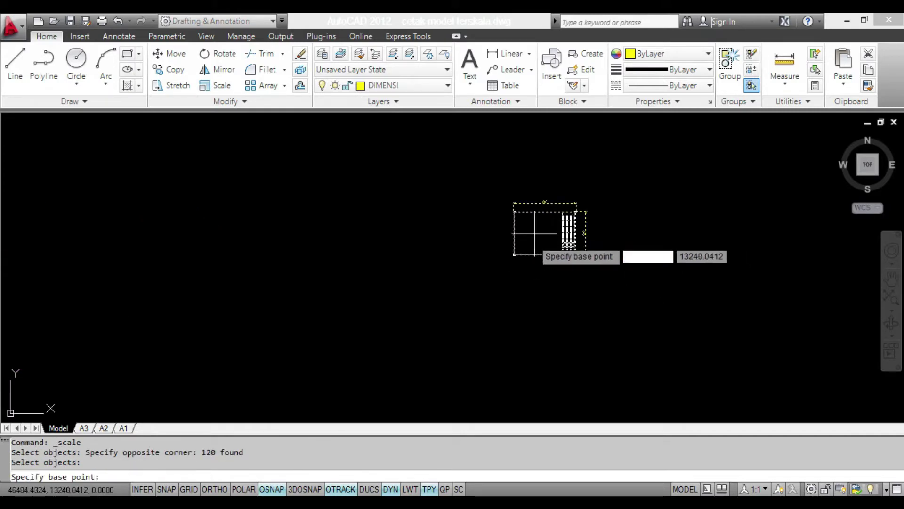
left_click(540, 232)
scroll(539, 232, "down", 5)
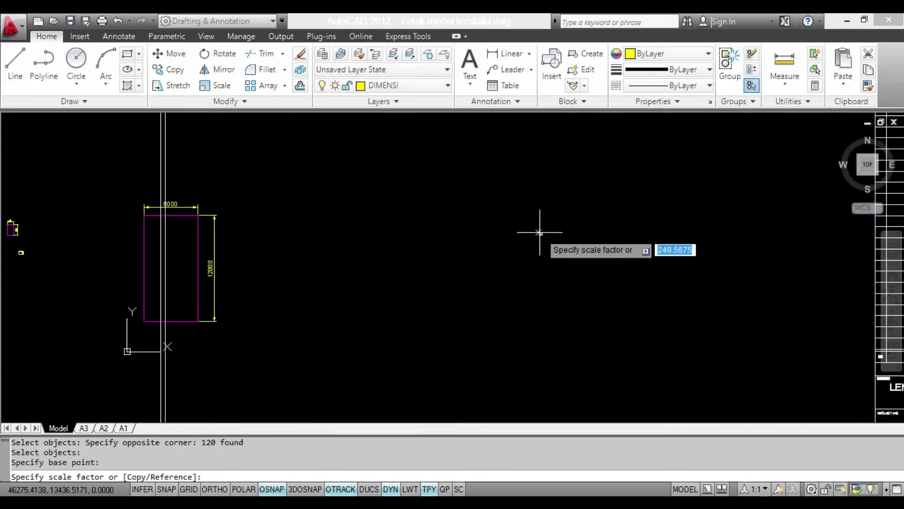
type("100")
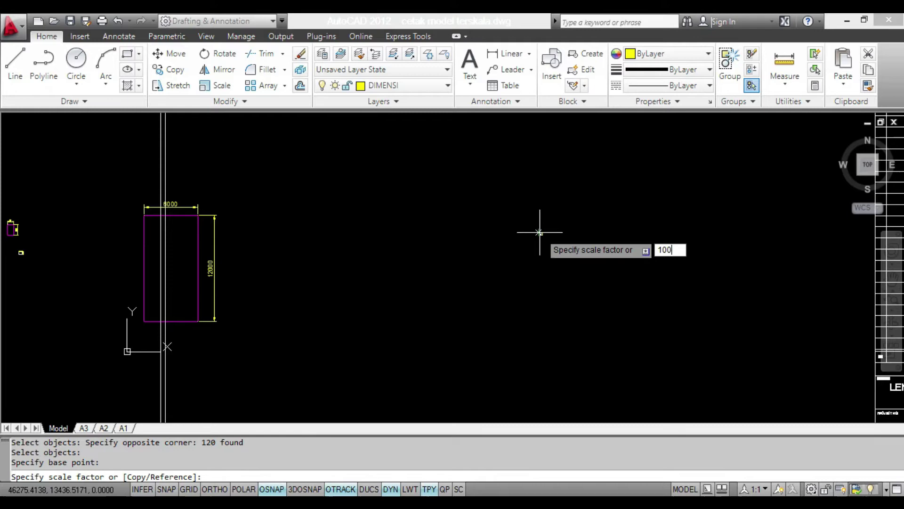
key("Return")
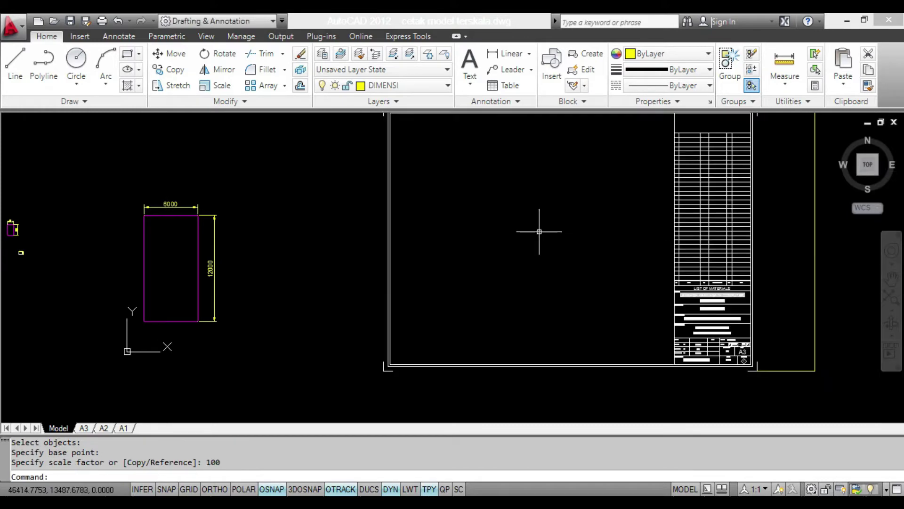
- Examine the width and height dimension texts of the enlarged A3 frame
scroll(602, 270, "down", 2)
middle_click_drag(621, 261, 579, 350)
scroll(531, 135, "up", 8)
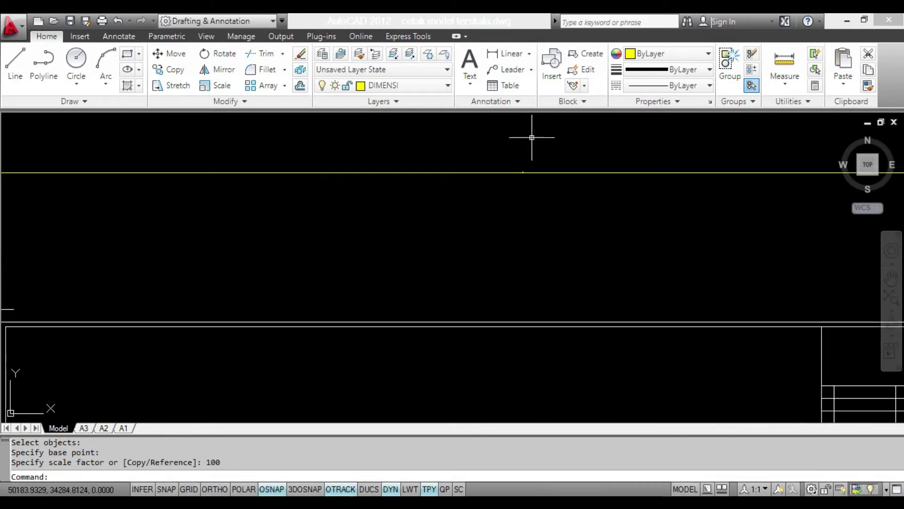
scroll(440, 212, "up", 5)
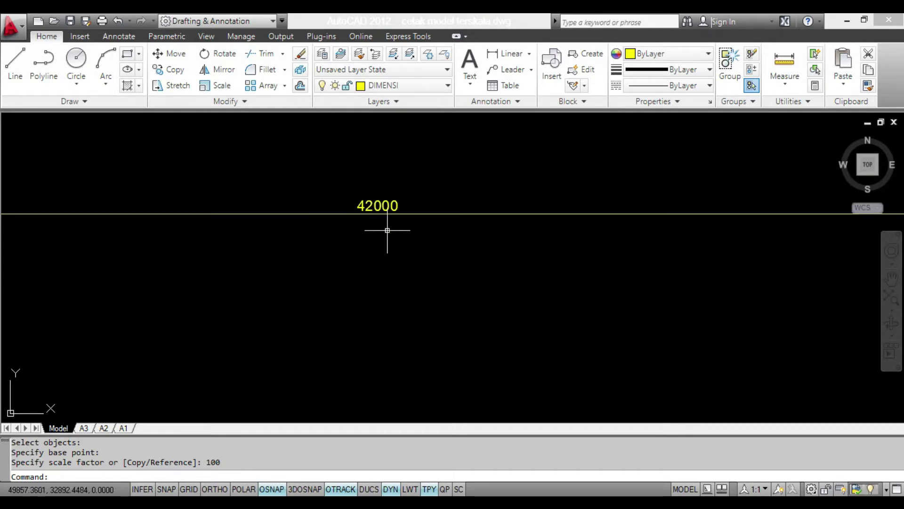
scroll(390, 191, "down", 10)
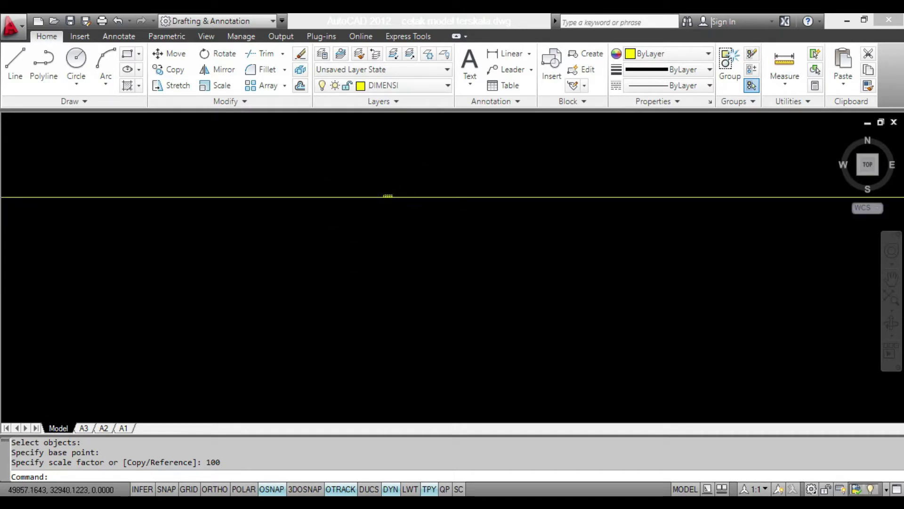
scroll(557, 233, "up", 10)
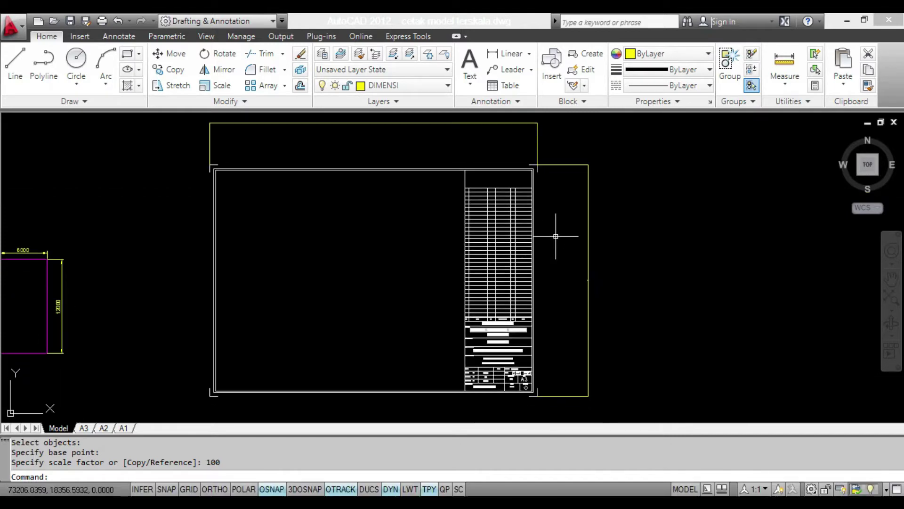
scroll(552, 243, "up", 10)
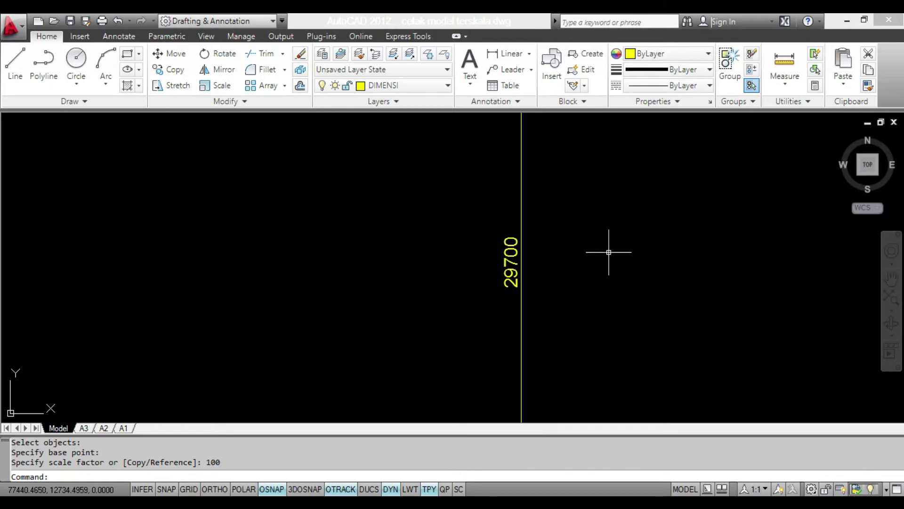
scroll(609, 252, "down", 5)
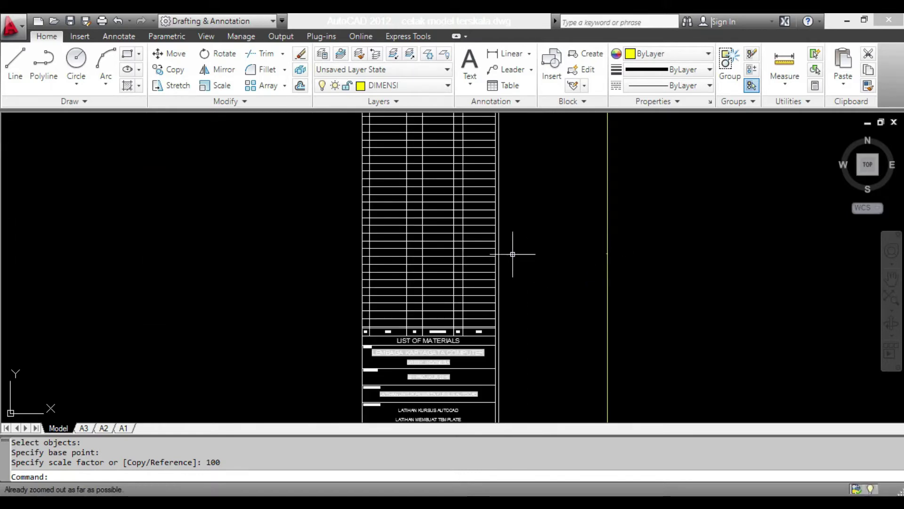
- Move the 6000 by 12000 rectangle with its dimensions into the empty drawing area of the enlarged A3 frame
scroll(513, 254, "down", 3)
mouse_move(513, 254)
middle_mouse_down()
mouse_move(574, 262)
mouse_move(530, 260)
middle_mouse_up()
middle_click(571, 261)
middle_click(572, 261)
left_click(327, 240)
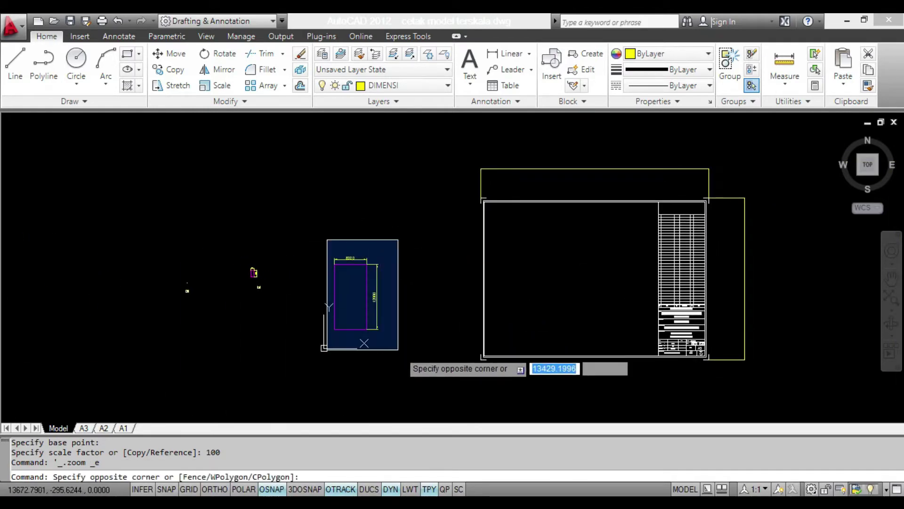
left_click(398, 350)
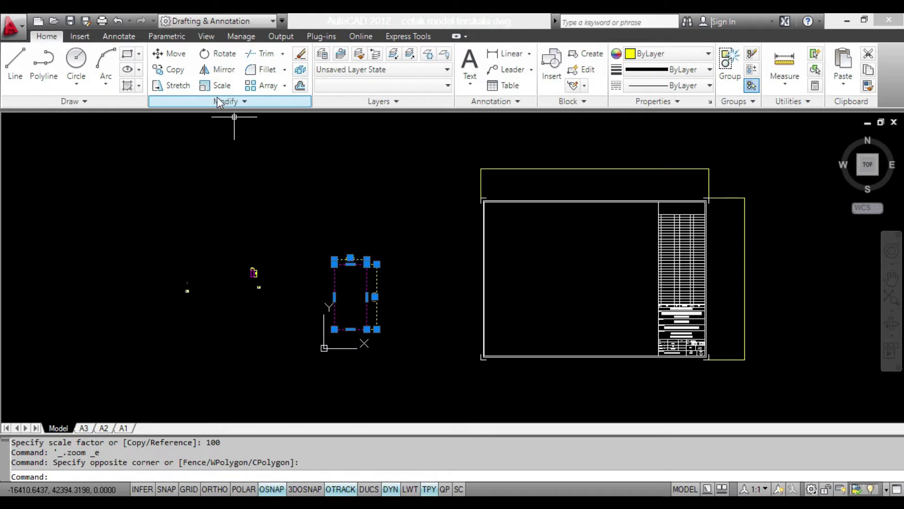
left_click(171, 53)
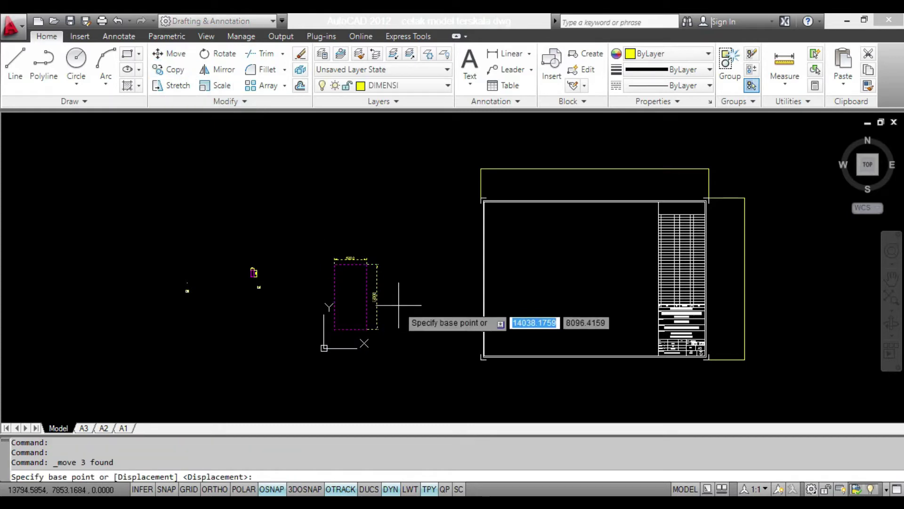
left_click(354, 303)
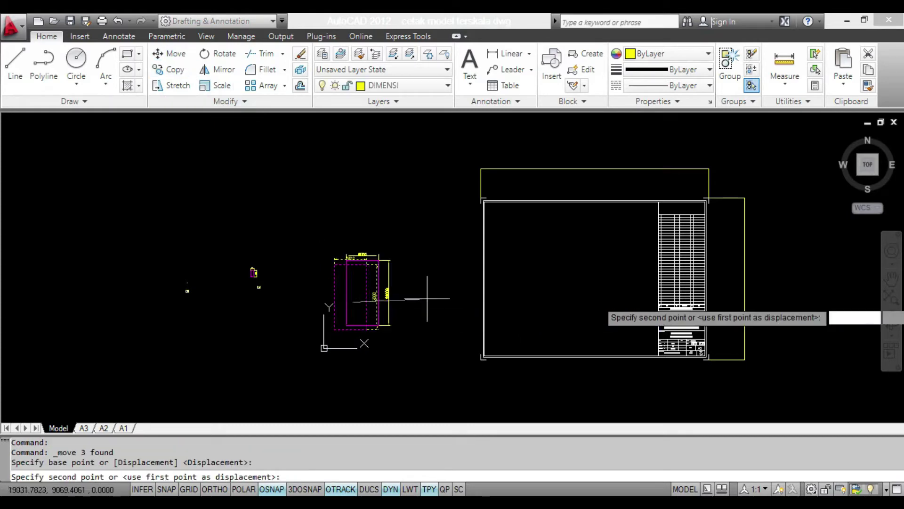
left_click(572, 283)
middle_click_drag(590, 304, 529, 306)
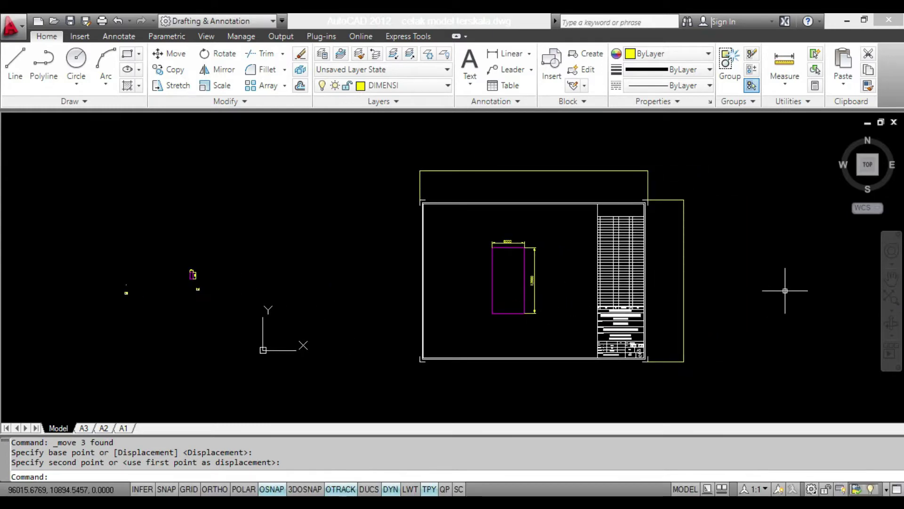
scroll(639, 311, "up", 2)
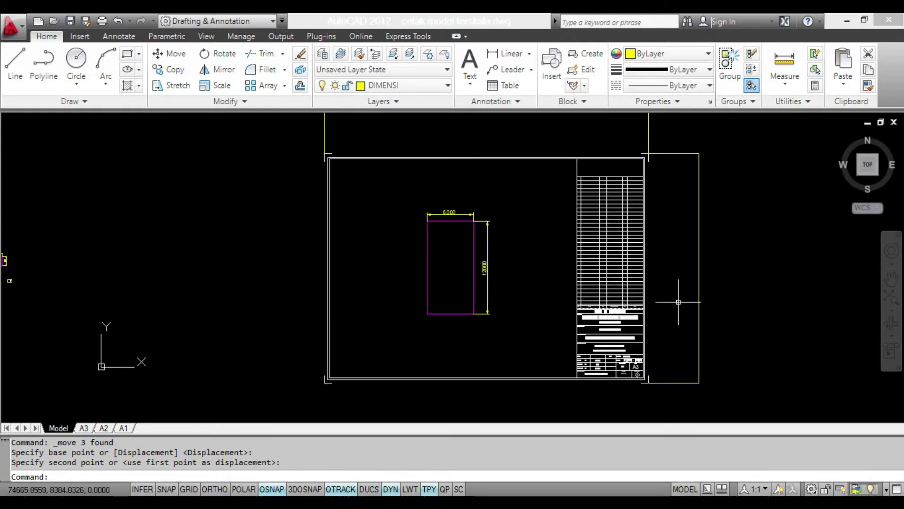
left_click(644, 172)
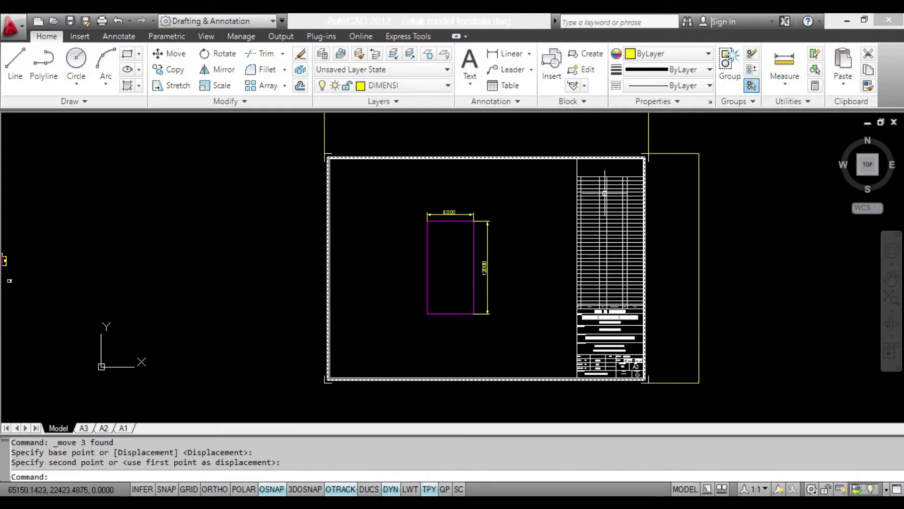
key("Escape")
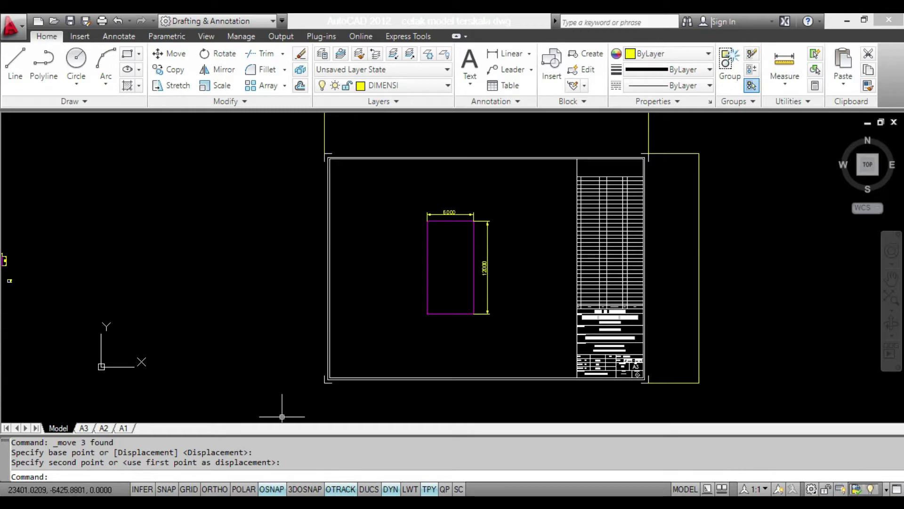
- Highlight the web article's instruction about the Model tab's Page Setup Manager and return to AutoCAD
left_click(226, 505)
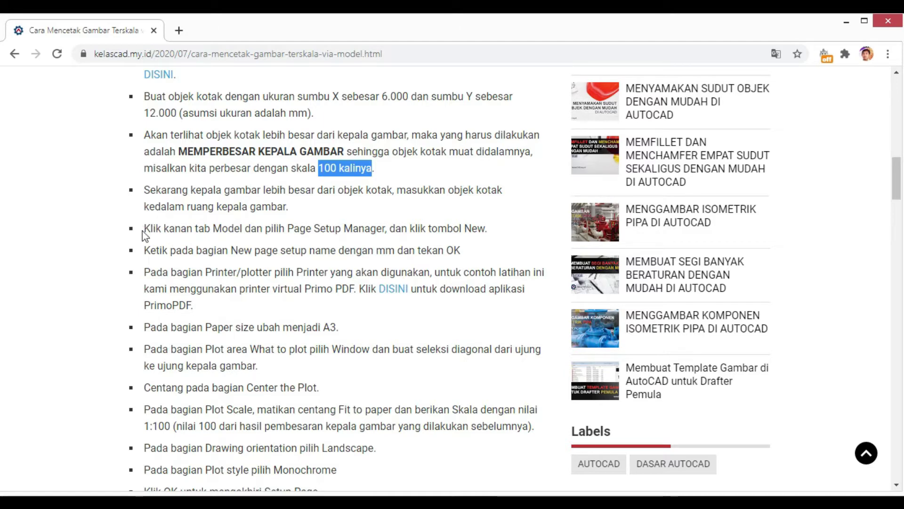
left_click_drag(143, 232, 502, 237)
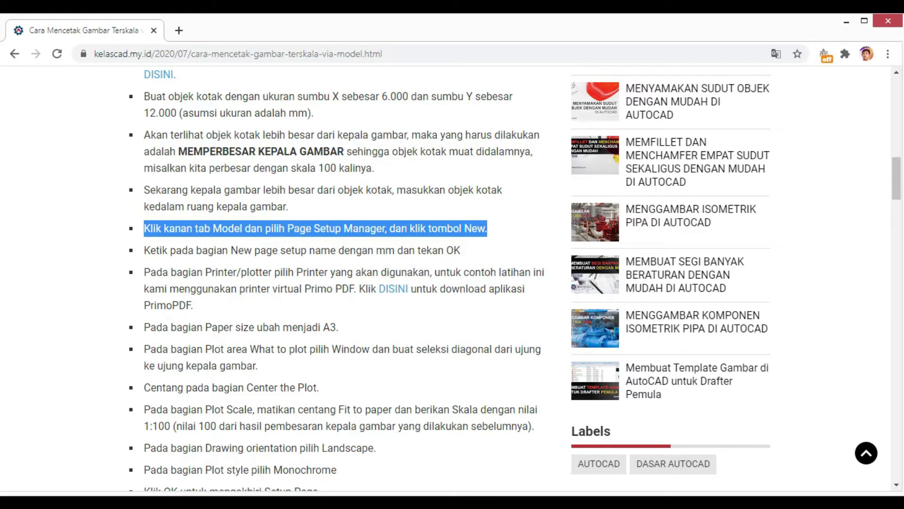
left_click(423, 502)
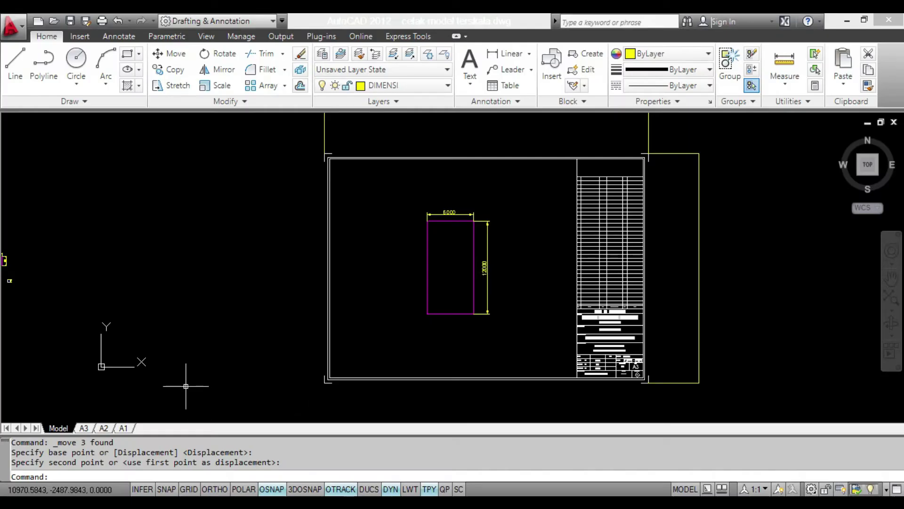
- Open the Page Setup Manager for Model, highlight the article's naming instruction, and start a new page setup
right_click(60, 429)
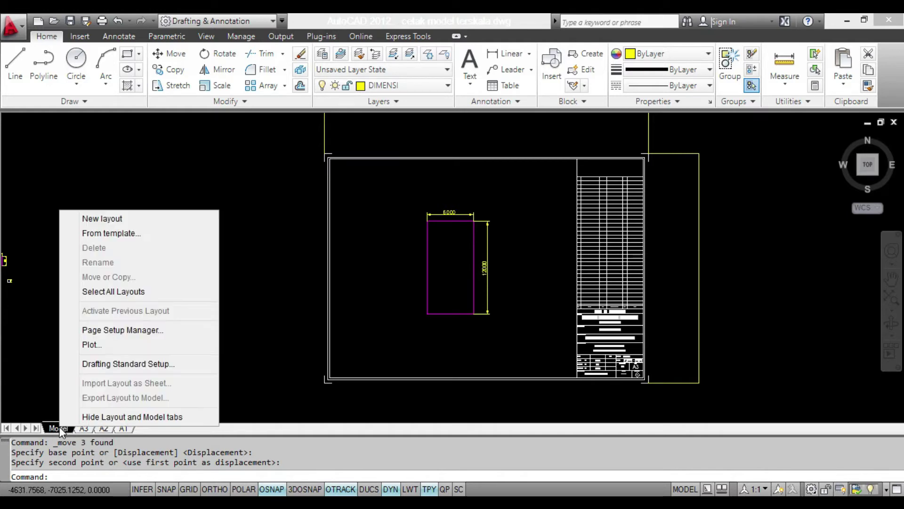
left_click(110, 327)
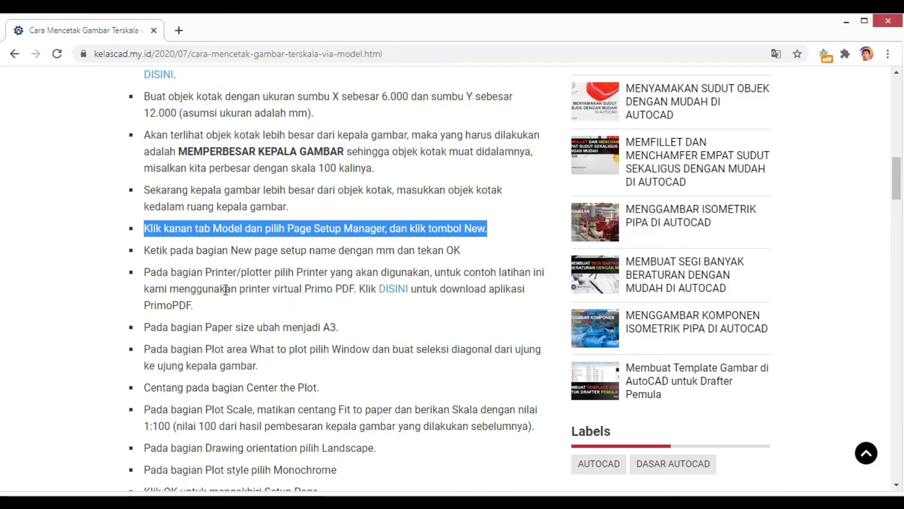
scroll(226, 289, "down", 2)
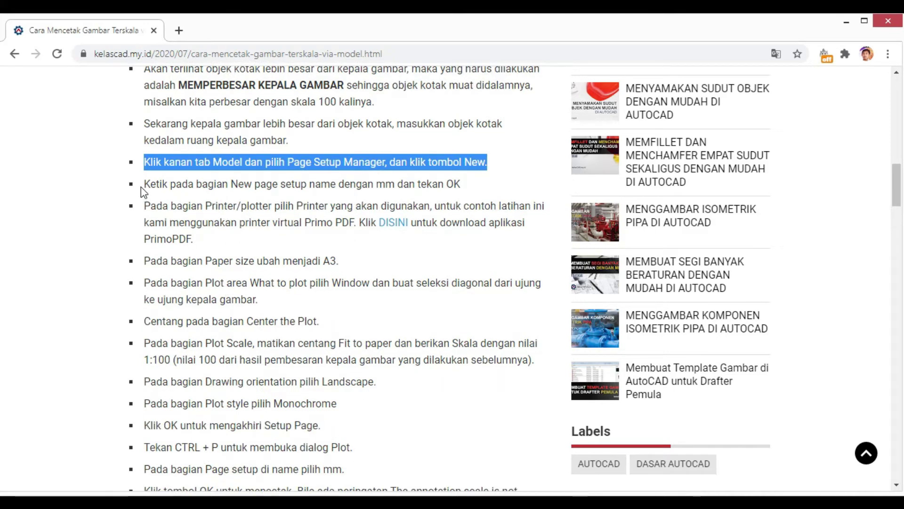
left_click_drag(149, 184, 446, 184)
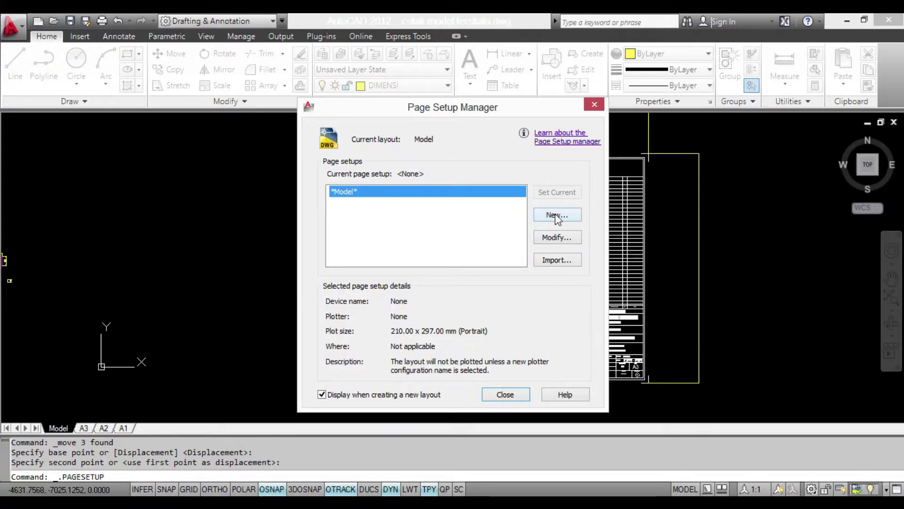
left_click(556, 215)
left_click(557, 215)
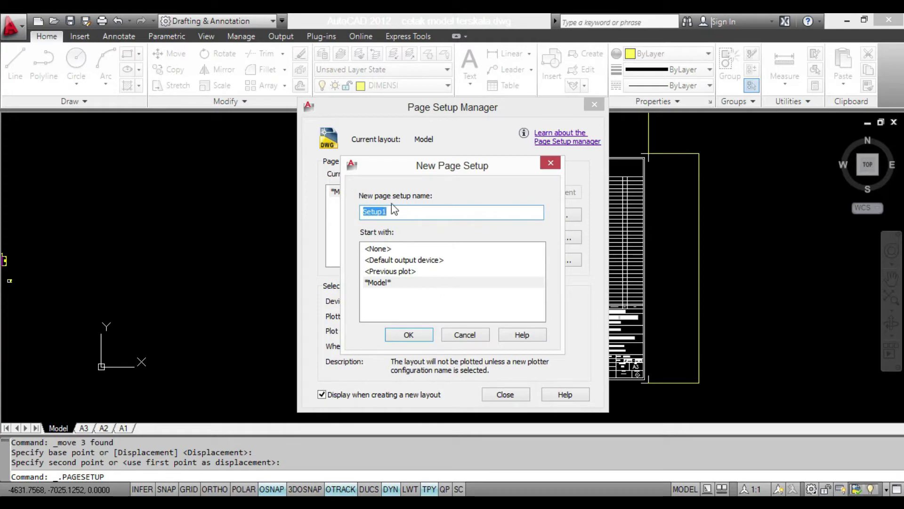
- Highlight the page setup name "mm" in the web article and return to AutoCAD
key("alt+Tab")
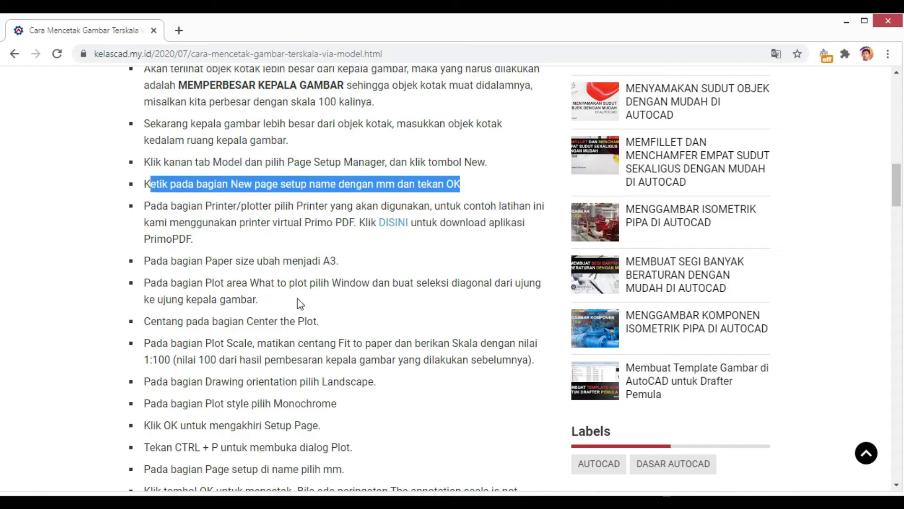
left_click_drag(397, 187, 381, 187)
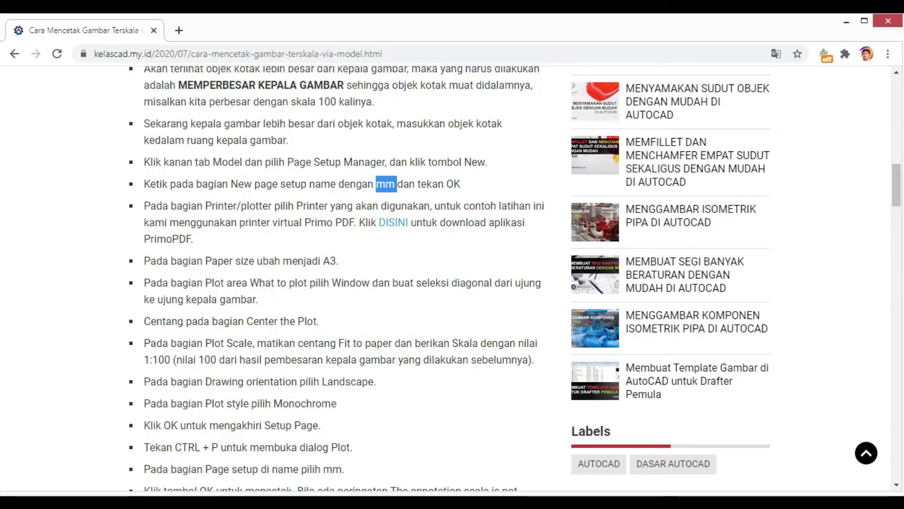
left_click(429, 501)
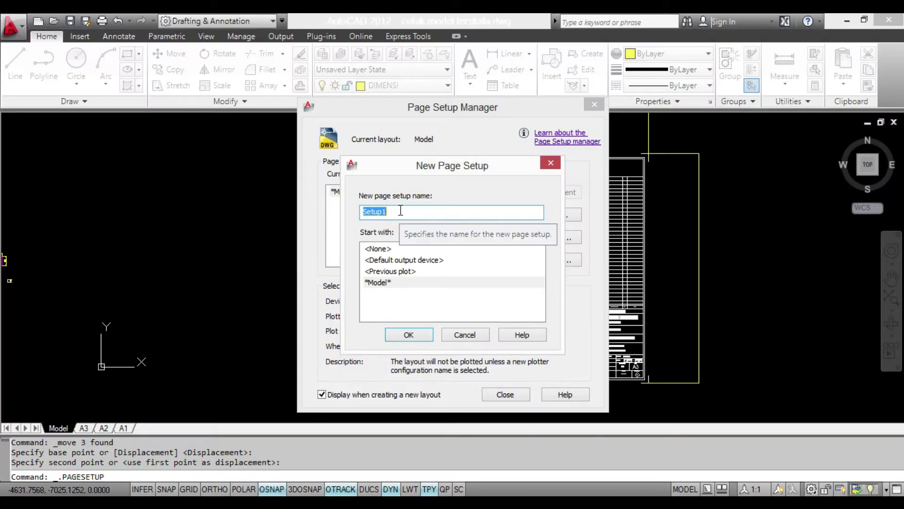
- Create the new page setup under the name mm and move its settings dialog slightly higher
type("mm")
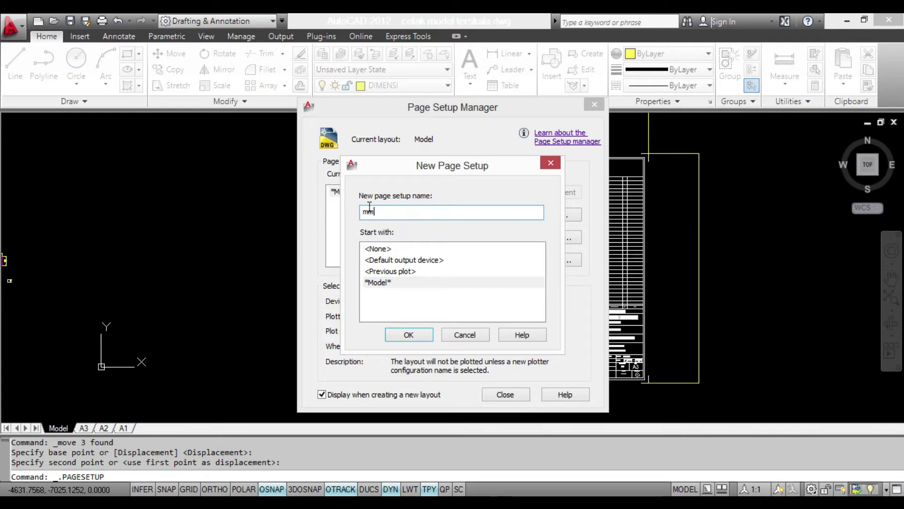
left_click(409, 334)
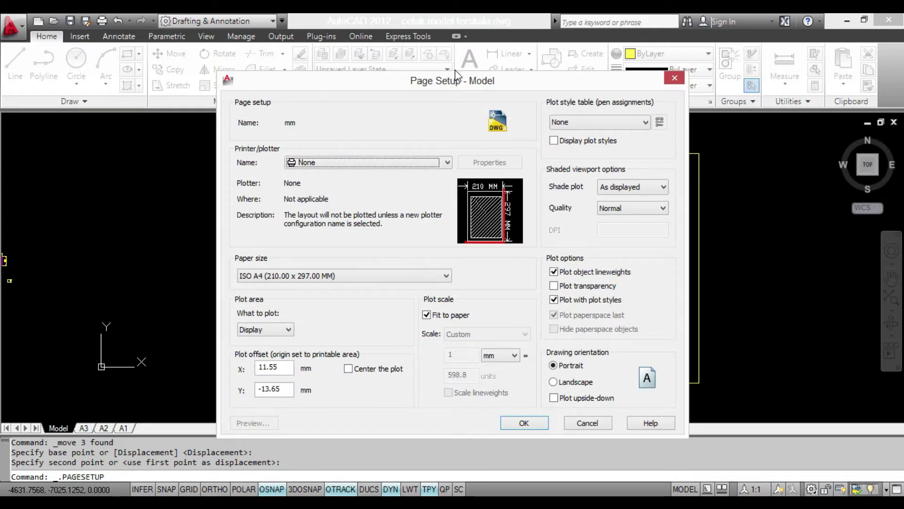
left_click_drag(456, 75, 468, 49)
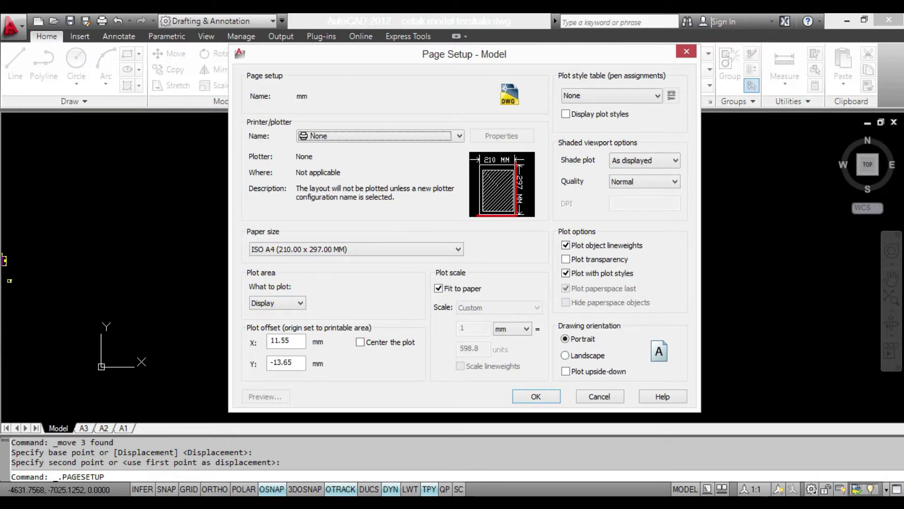
- Highlight the printer name Primo PDF in the web article, then return to AutoCAD and set the page setup's printer to PrimoPDF
key("alt+Tab")
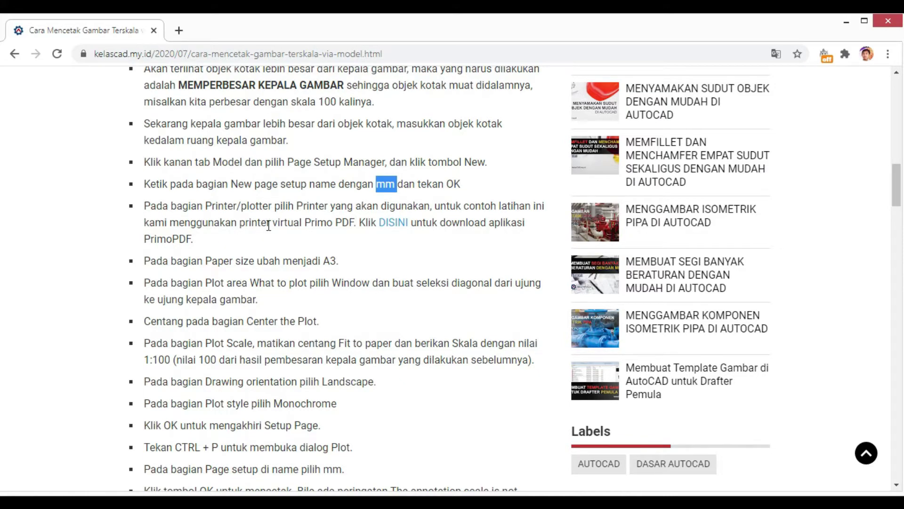
left_click_drag(305, 223, 355, 223)
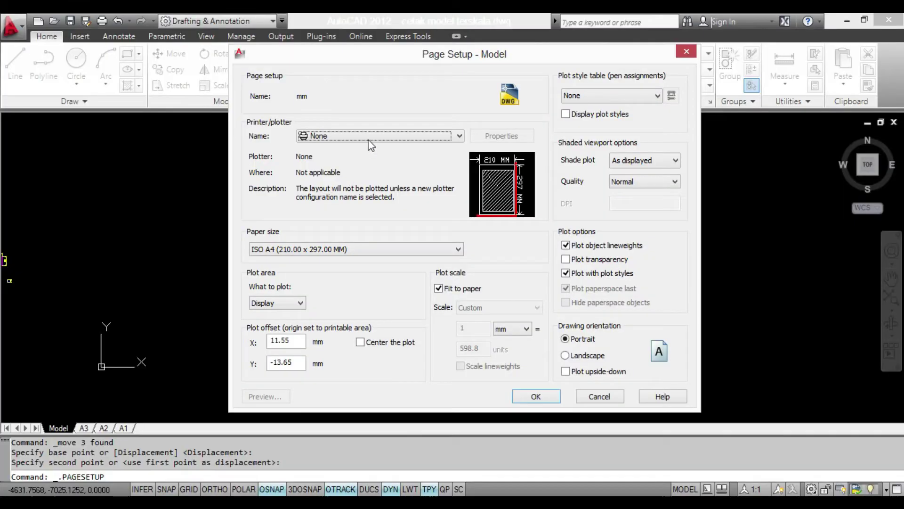
left_click(370, 137)
left_click(365, 157)
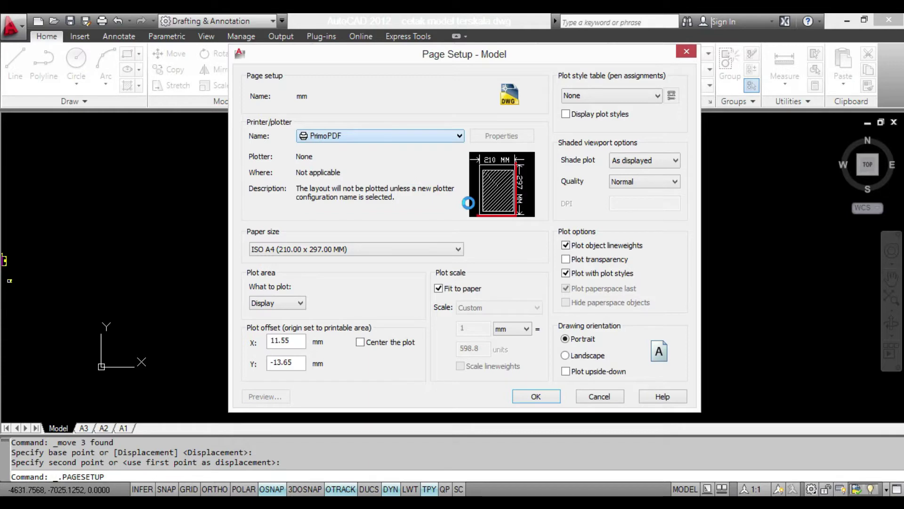
- Highlight the web article's paper size instruction, then return to AutoCAD and set the paper size to A3
mouse_move(433, 470)
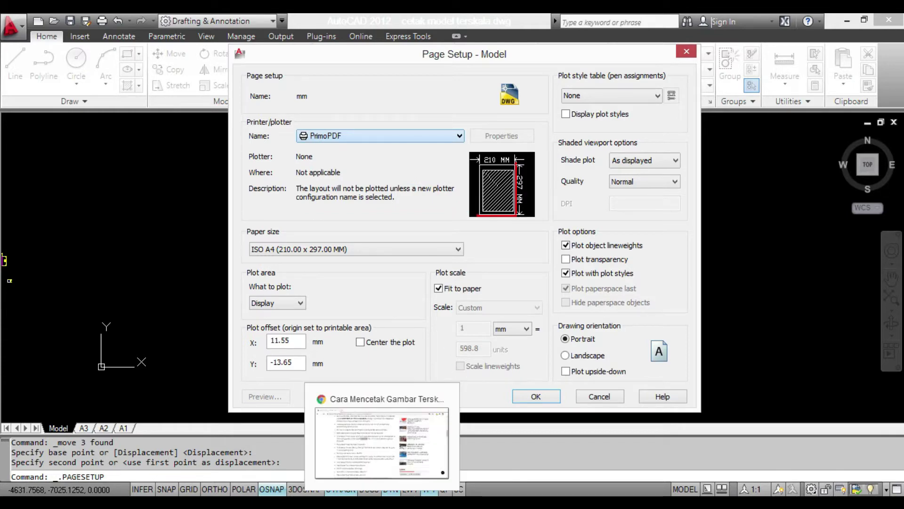
left_click(415, 425)
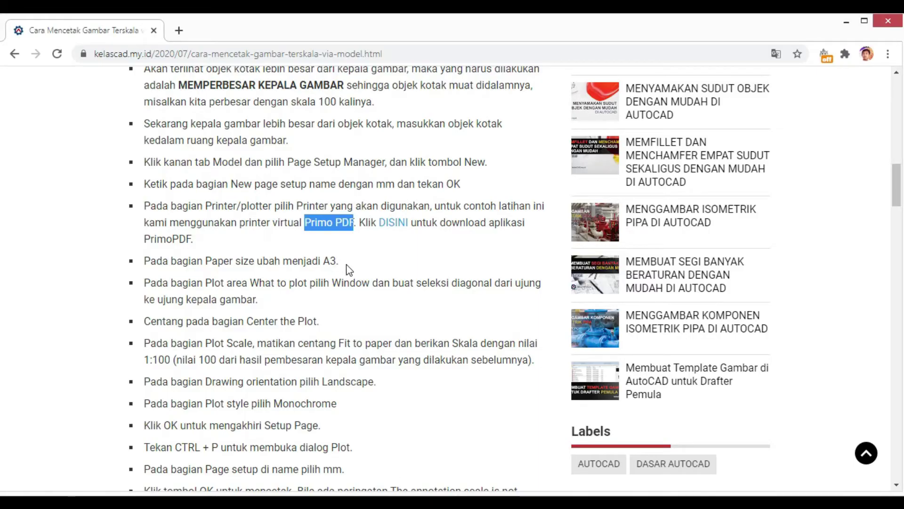
left_click_drag(346, 268, 323, 261)
left_click_drag(254, 264, 140, 264)
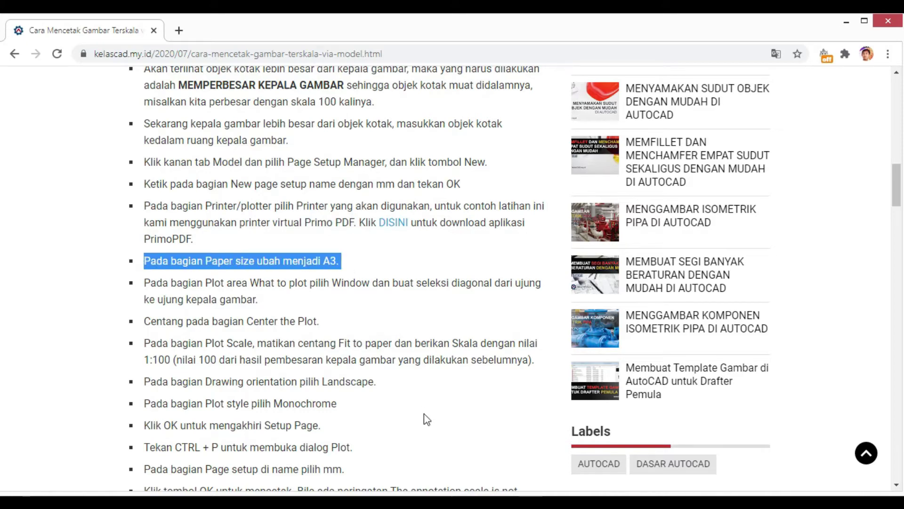
key("alt+Tab")
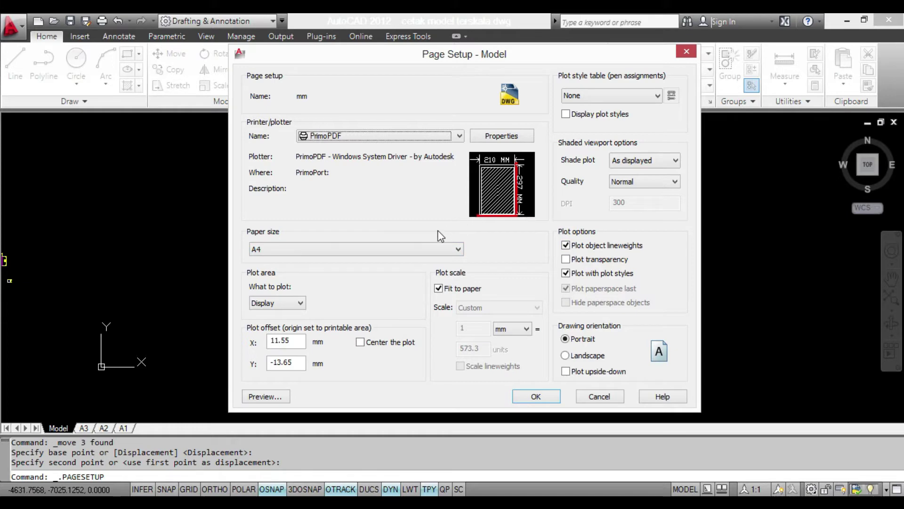
left_click(348, 250)
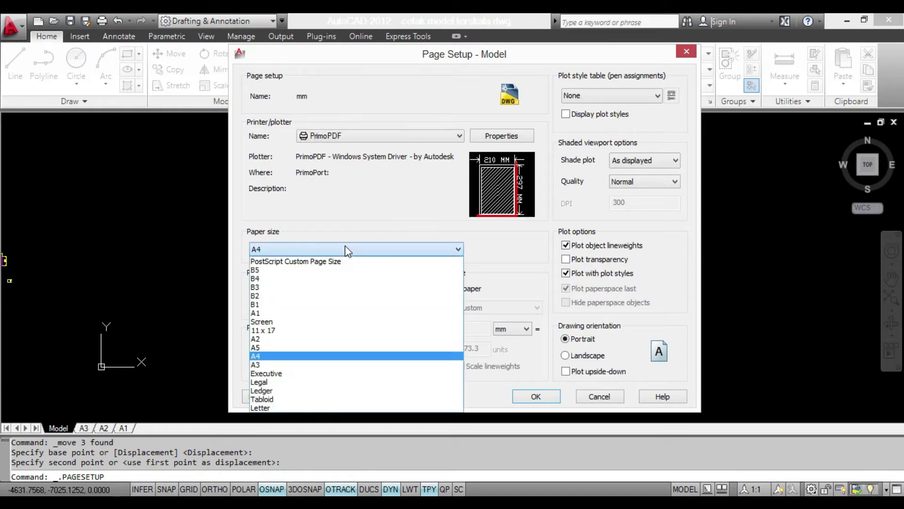
left_click(279, 363)
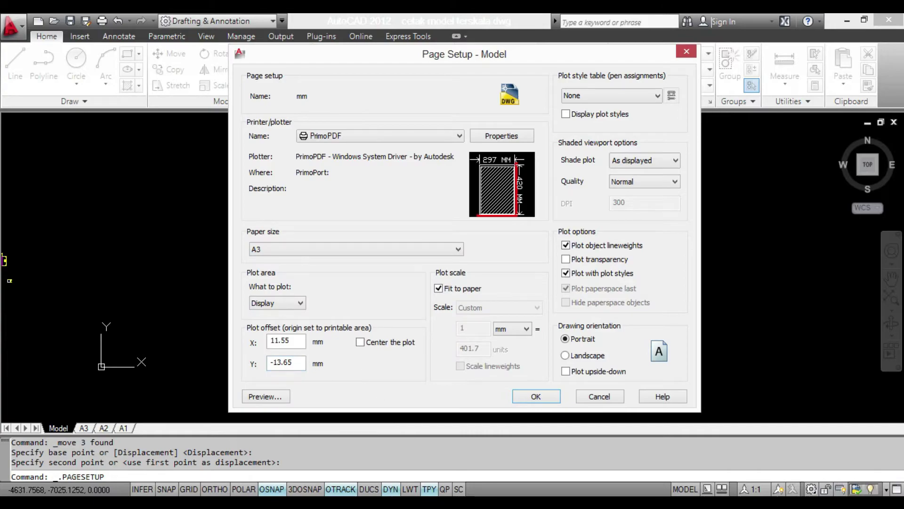
- Highlight the article's Window plot area and Center the Plot instructions and return to AutoCAD
mouse_move(403, 504)
left_click(405, 445)
scroll(285, 315, "down", 1)
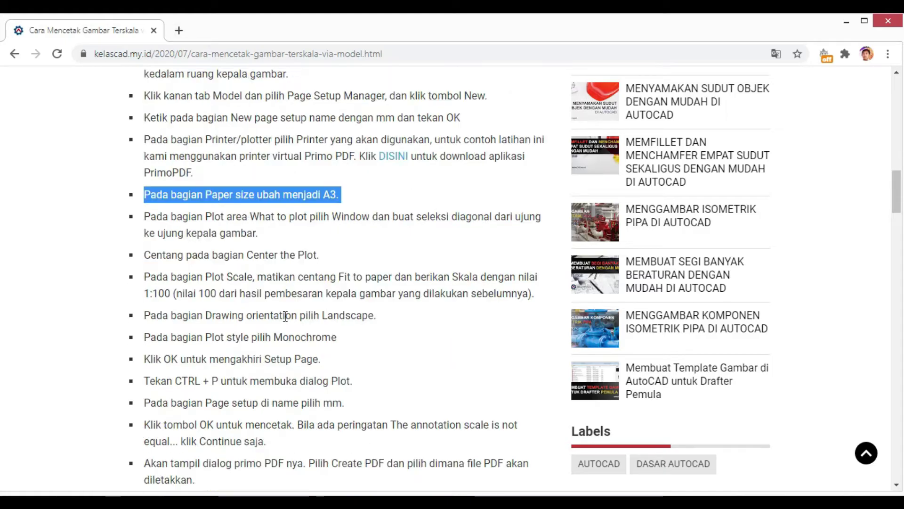
left_click(335, 216)
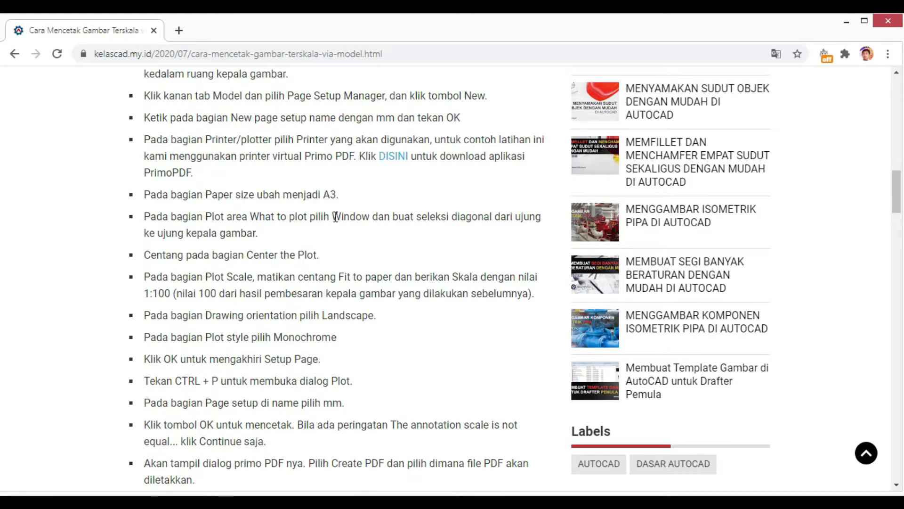
left_click_drag(336, 217, 395, 217)
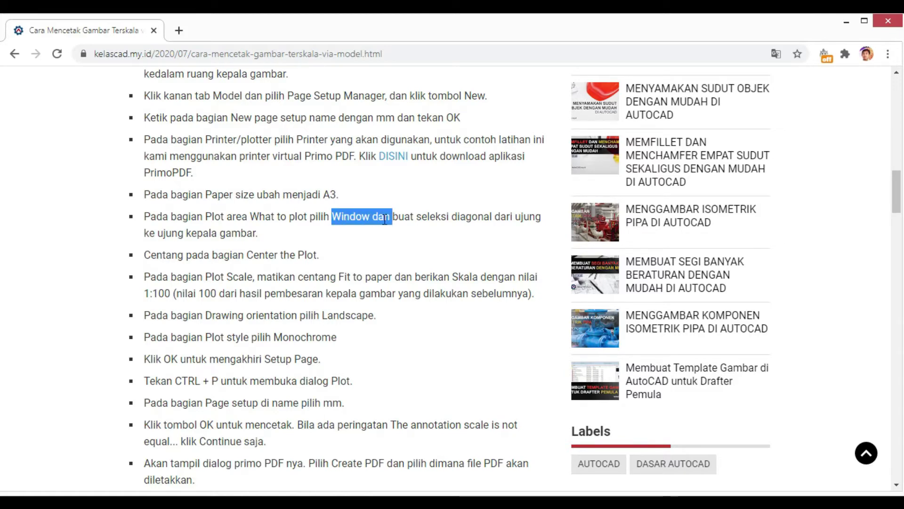
left_click_drag(244, 255, 322, 251)
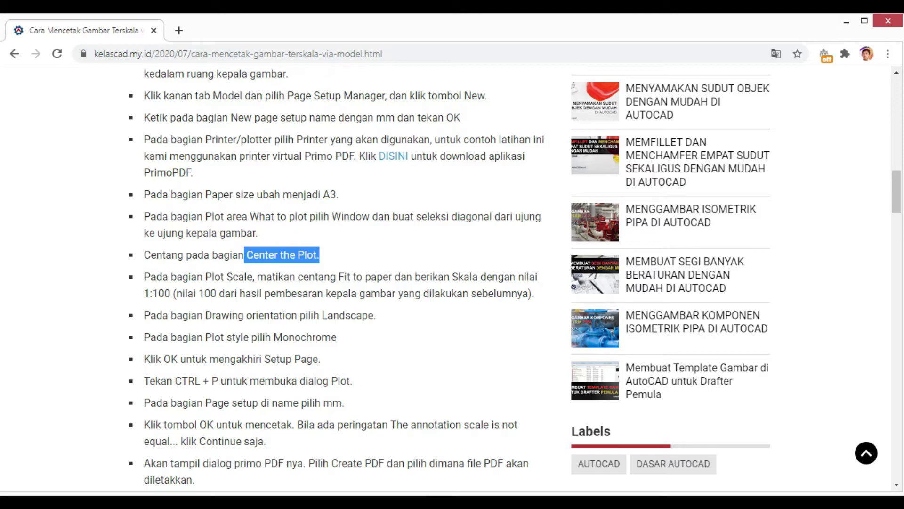
key("alt+Tab")
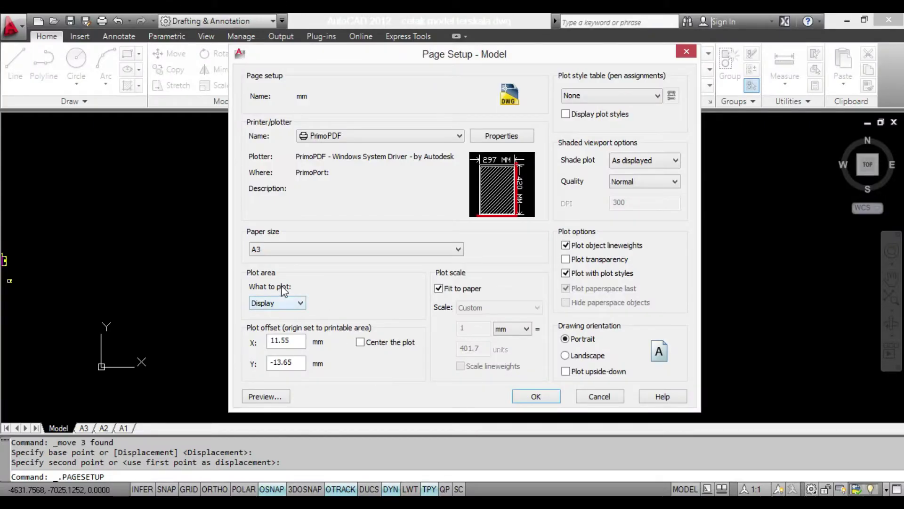
- Set the plot area to a window spanning the A3 frame's outer upper-left to lower-right corner marks, and center the plot
left_click(301, 303)
left_click(275, 341)
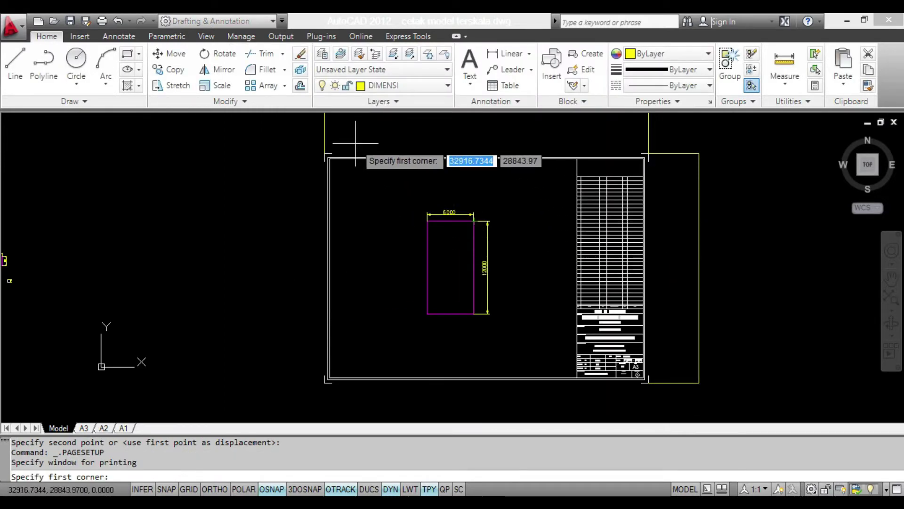
scroll(338, 152, "up", 8)
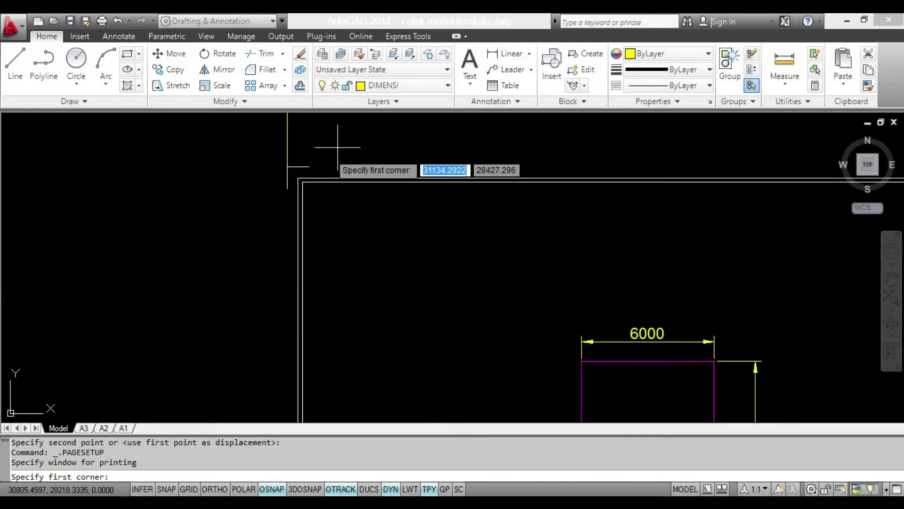
scroll(302, 165, "up", 8)
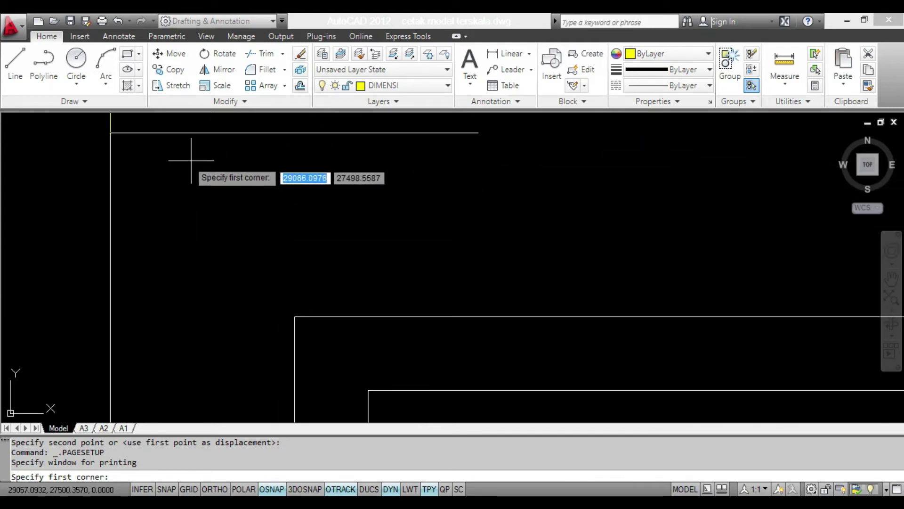
left_click(110, 132)
scroll(126, 146, "down", 6)
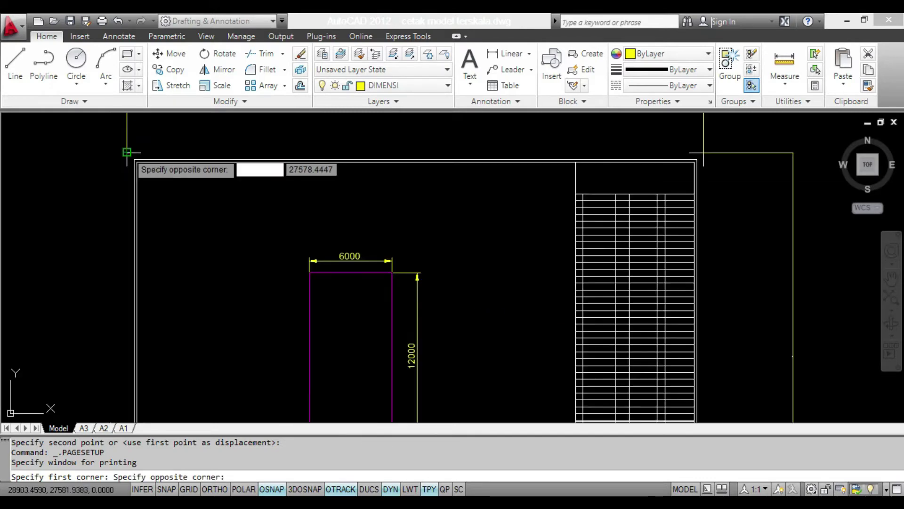
scroll(372, 188, "down", 4)
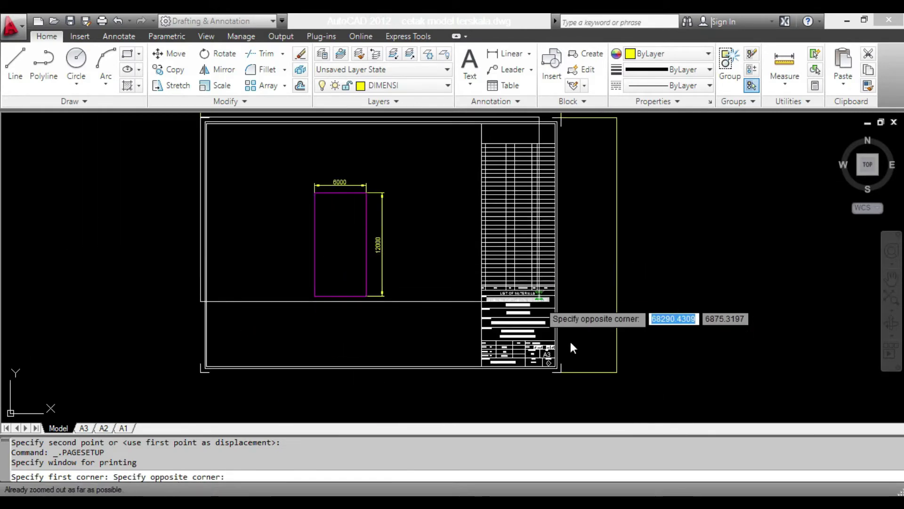
scroll(617, 372, "up", 10)
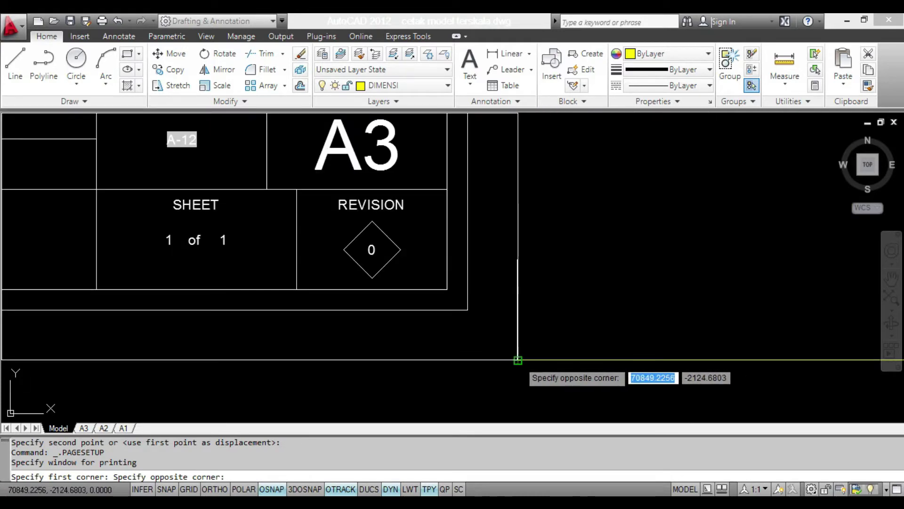
scroll(519, 360, "up", 6)
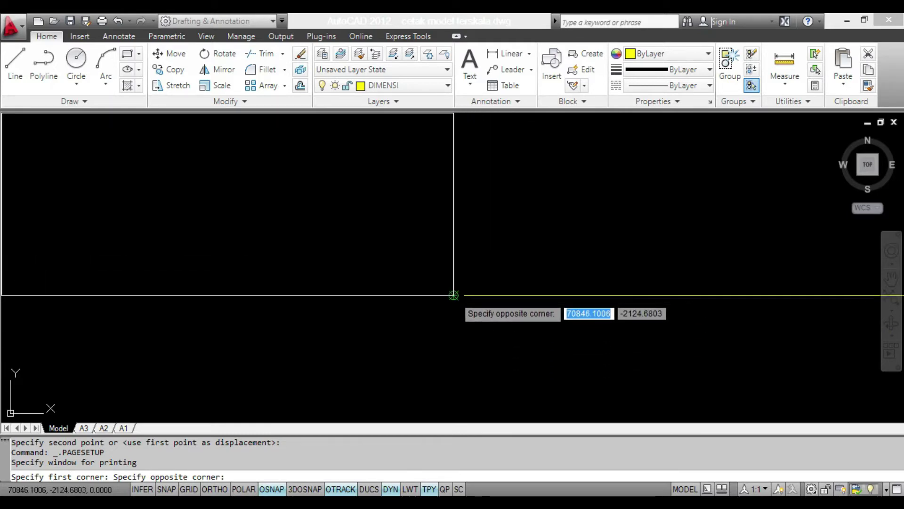
left_click(454, 295)
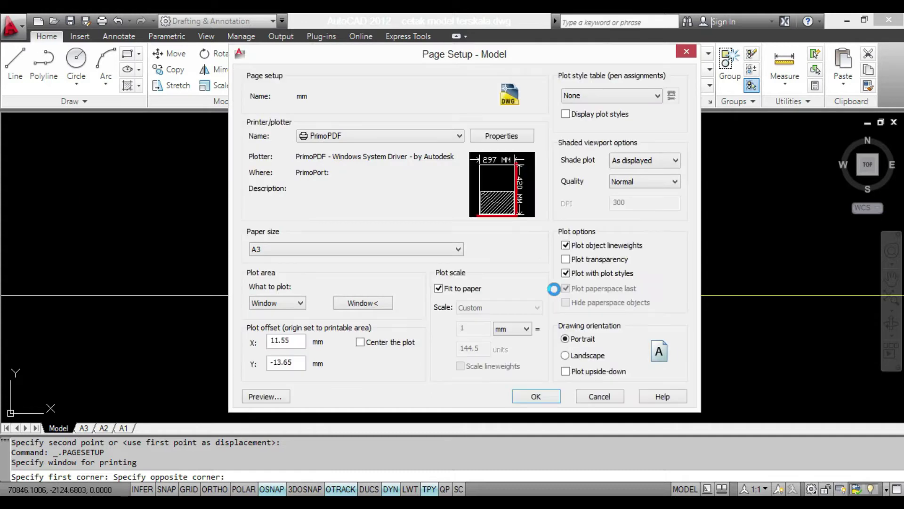
left_click(360, 342)
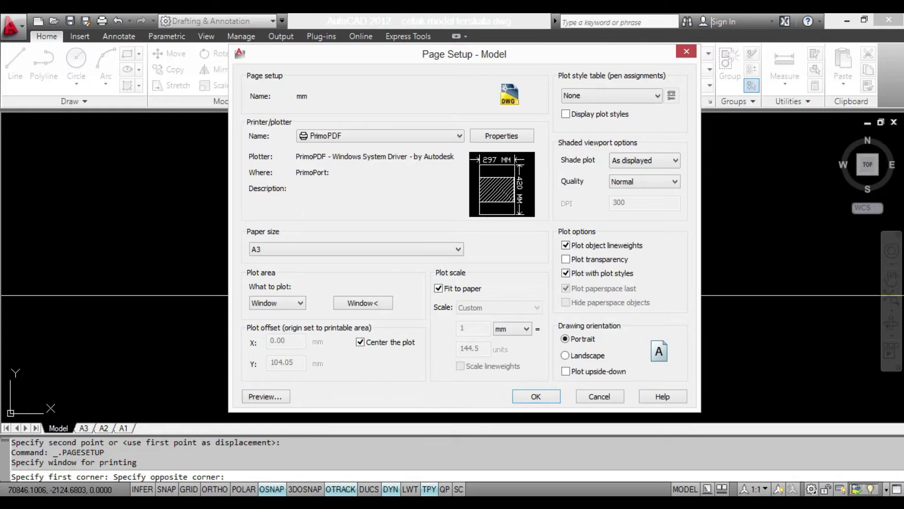
- Highlight the web article's plot scale instruction about Fit to paper and 1:100, and return to AutoCAD
left_click(392, 501)
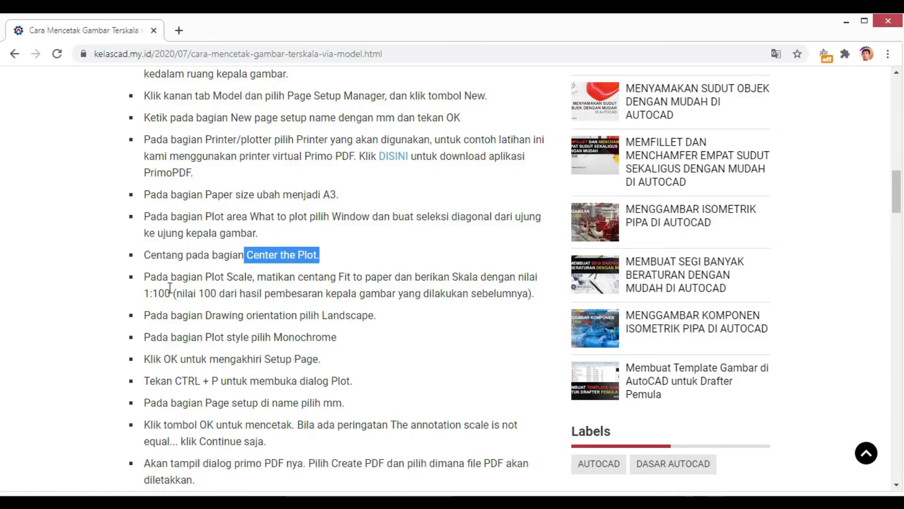
left_click_drag(143, 276, 542, 294)
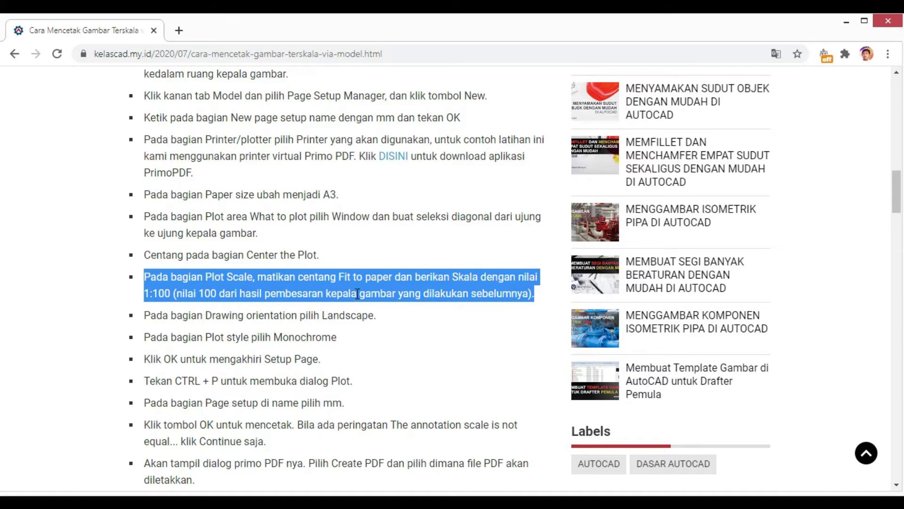
key("alt+Tab")
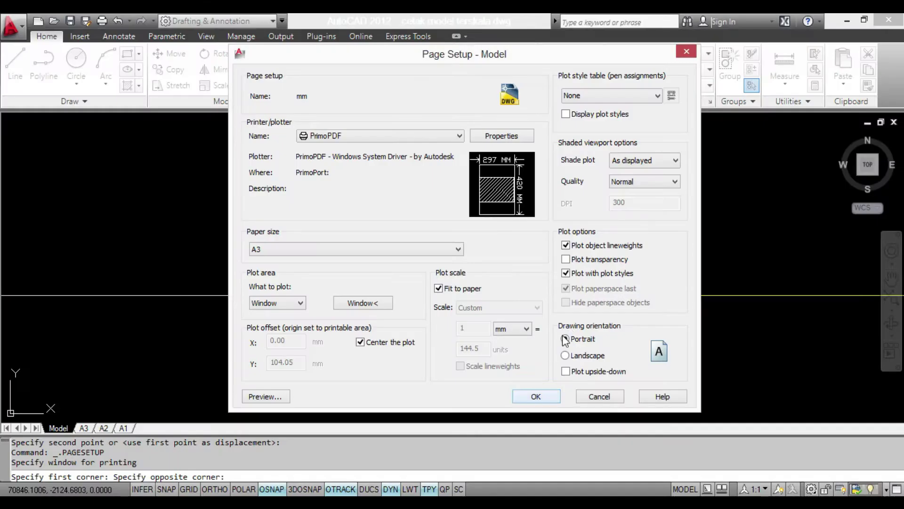
- Turn off Fit to paper and set the plot scale to 1 mm = 100 units
left_click(438, 289)
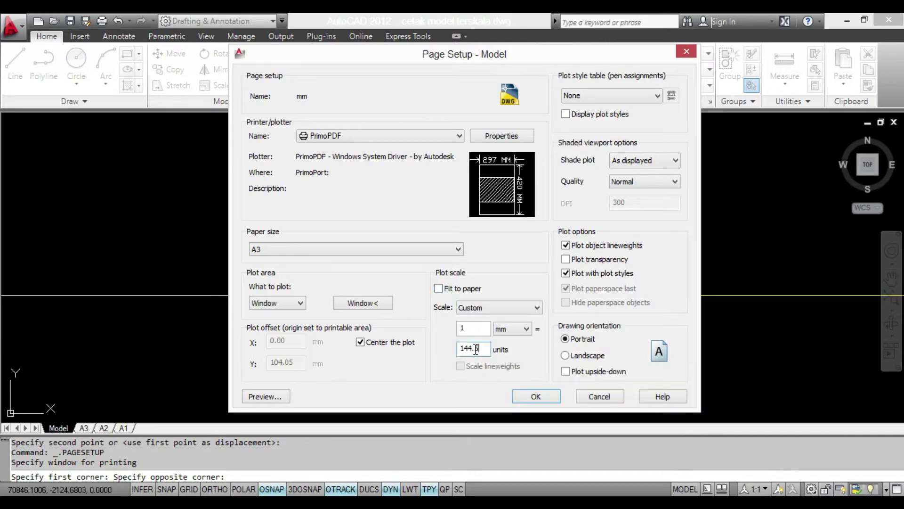
left_click_drag(485, 350, 455, 349)
type("100")
left_click(473, 328)
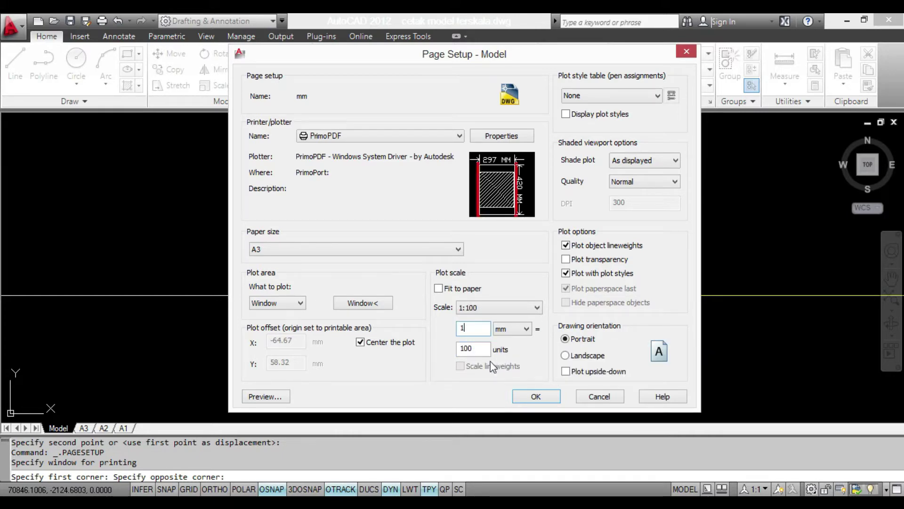
left_click_drag(475, 348, 434, 350)
- Set the drawing orientation to Landscape and assign the monochrome.ctb plot style table to all layouts
left_click(573, 358)
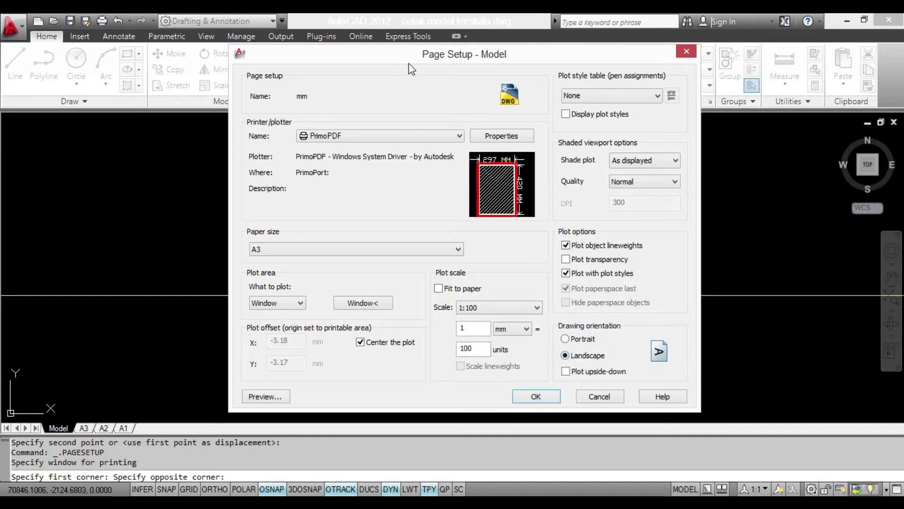
left_click_drag(426, 55, 472, 102)
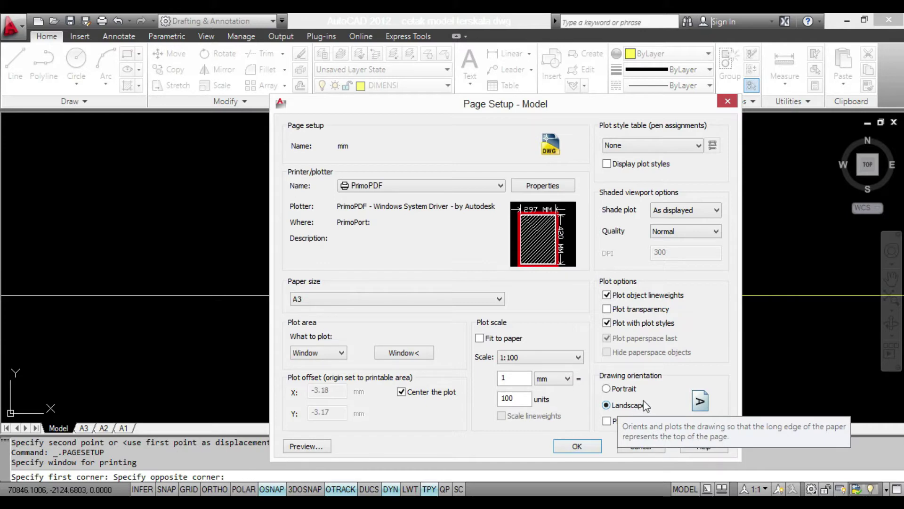
left_click(661, 145)
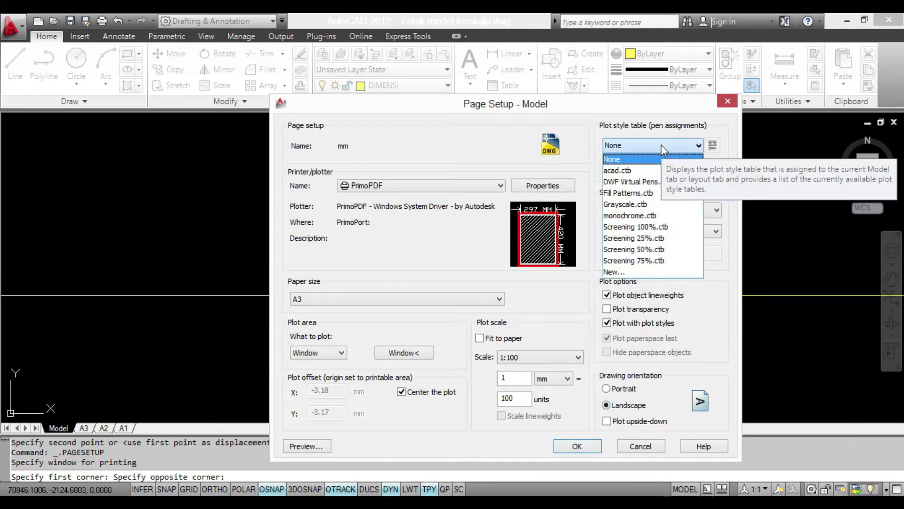
left_click(635, 216)
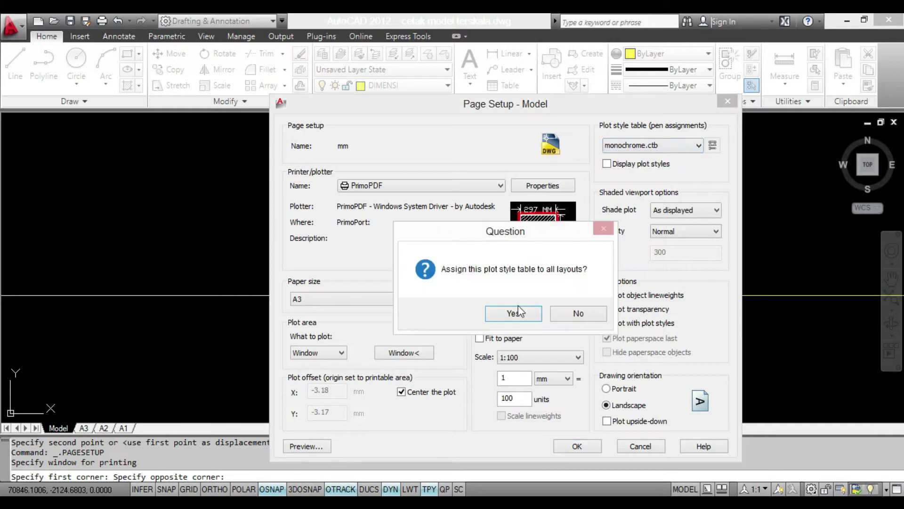
left_click(503, 312)
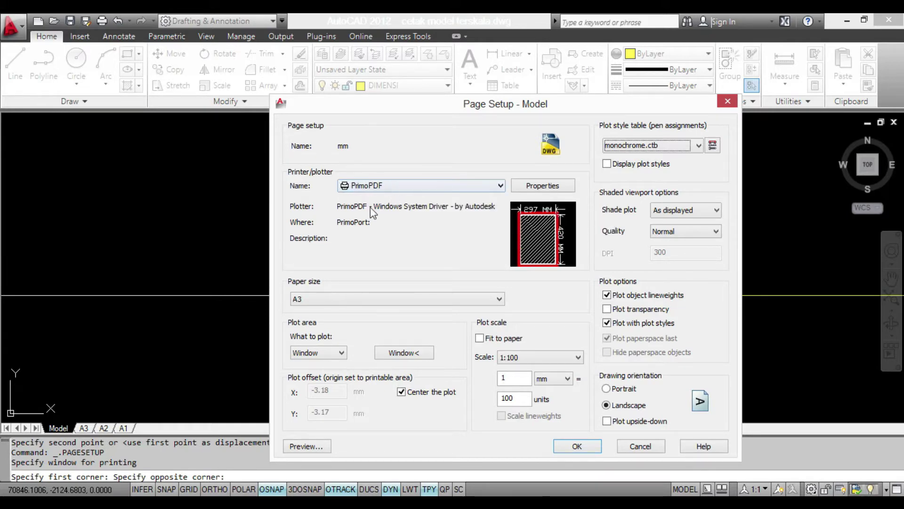
- Review the available printers and plotters for the mm page setup, keeping PrimoPDF selected
left_click(390, 183)
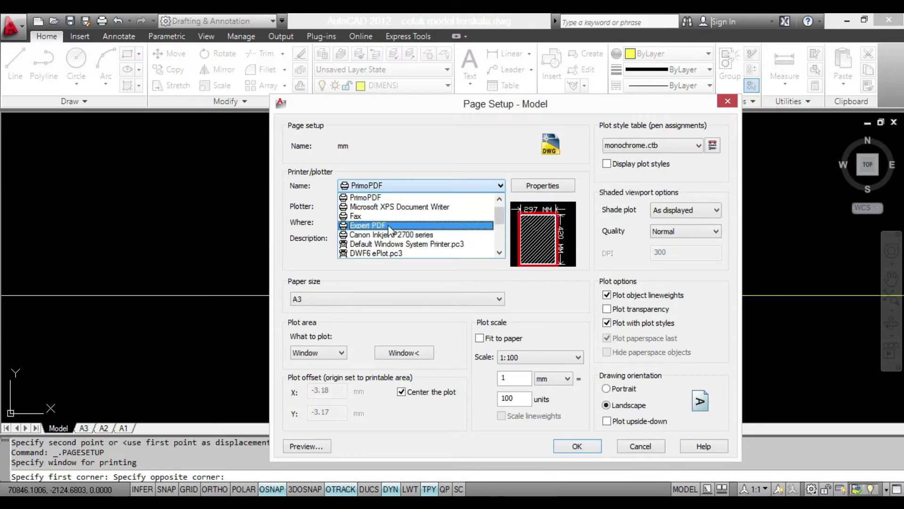
scroll(480, 238, "down", 2)
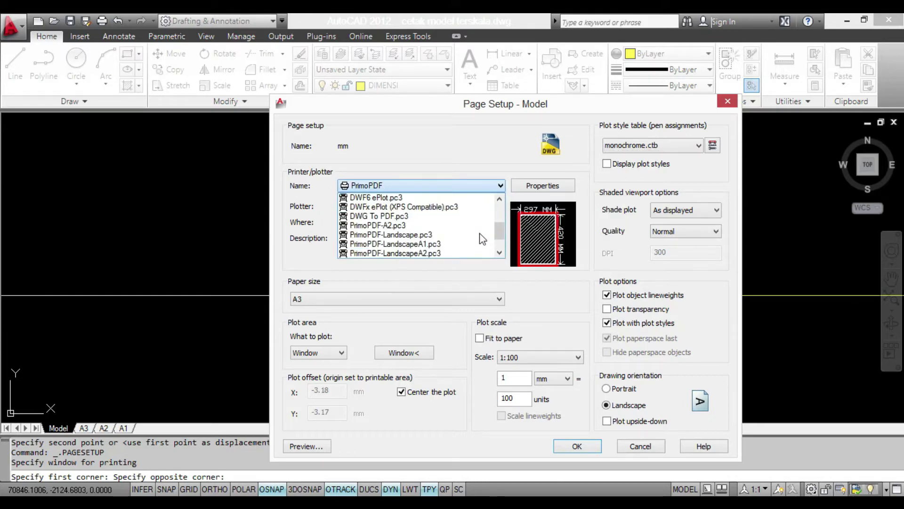
scroll(483, 238, "down", 1)
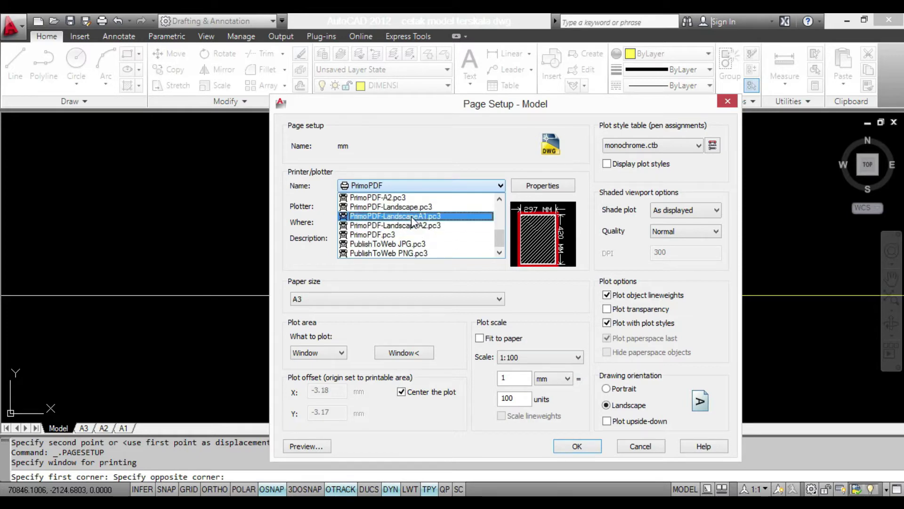
scroll(418, 221, "up", 4)
left_click(437, 152)
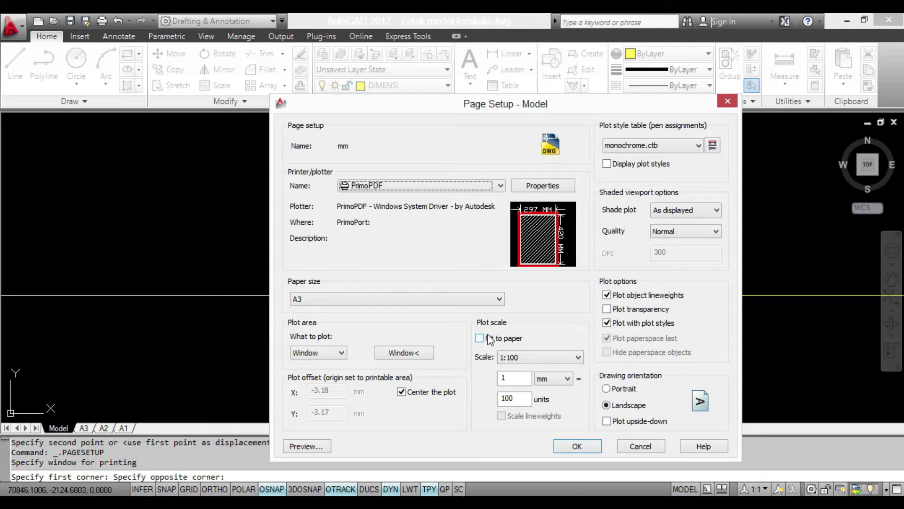
- Check the plot scale units, accept the mm page setup, and close the Page Setup Manager
left_click(512, 398)
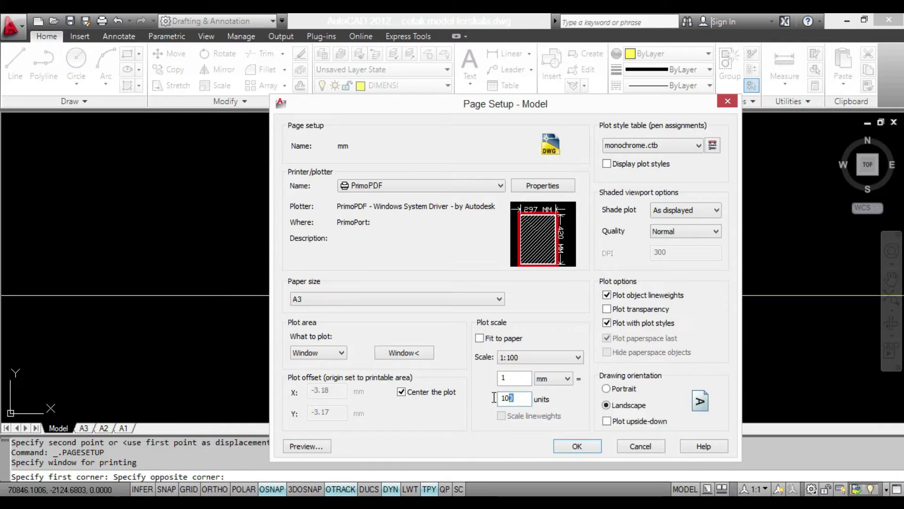
double_click(498, 399)
left_click(571, 446)
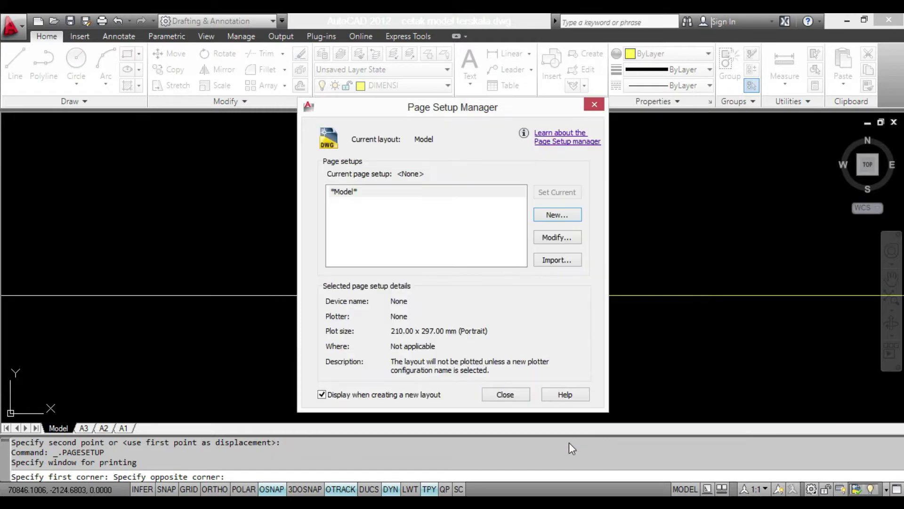
left_click(506, 395)
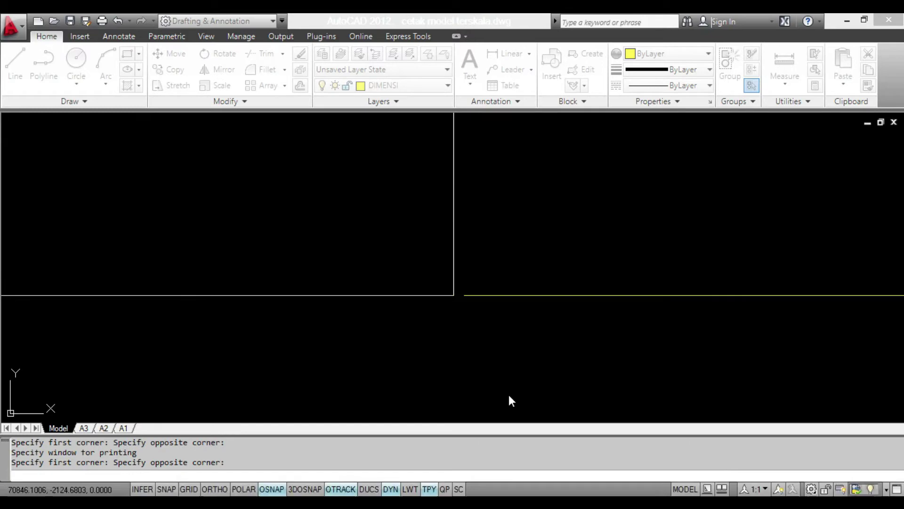
- Start plotting the Model drawing and apply the mm page setup
scroll(509, 390, "down", 6)
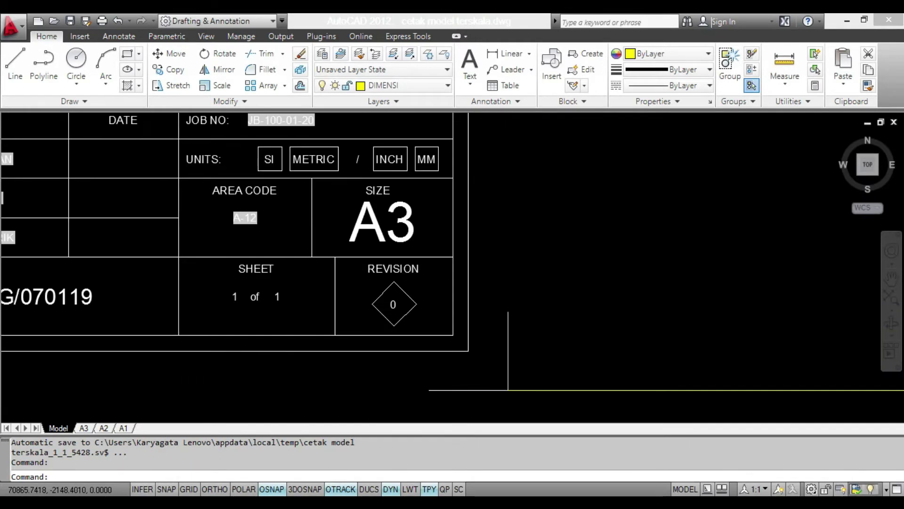
scroll(509, 391, "down", 2)
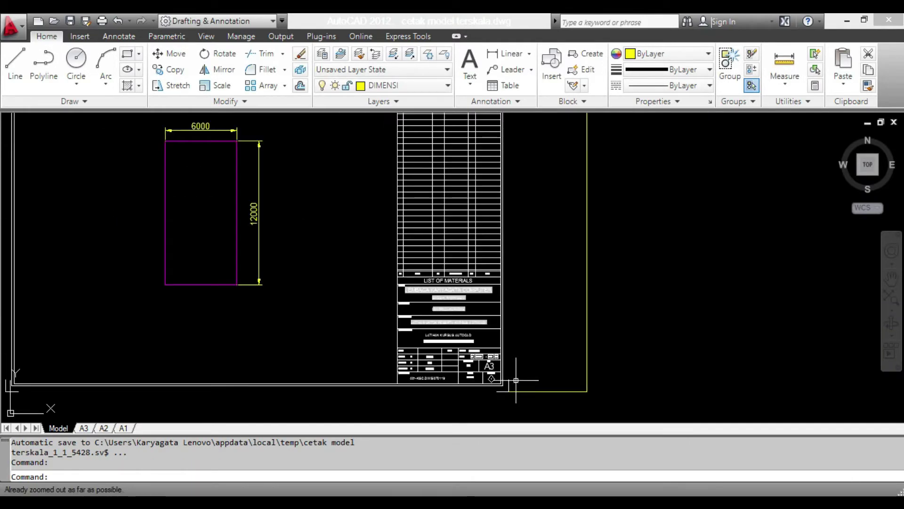
middle_click_drag(521, 338, 595, 355)
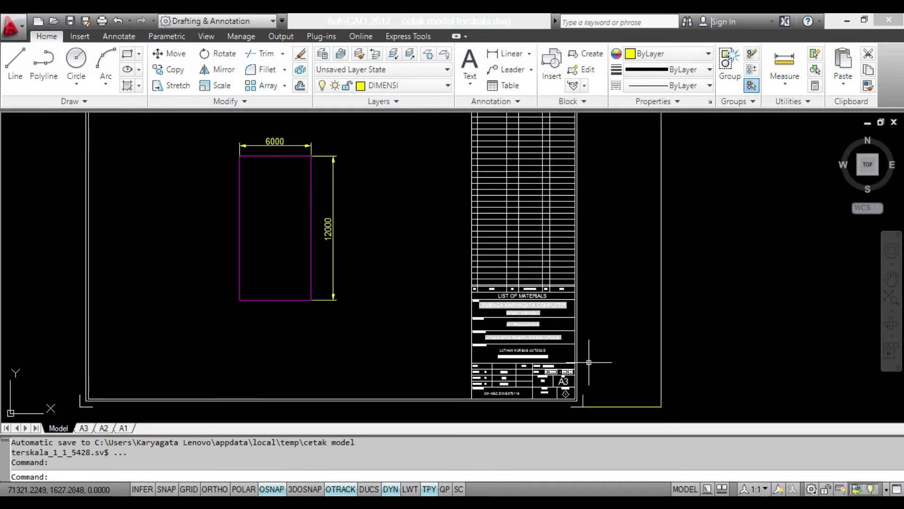
key("ctrl+p")
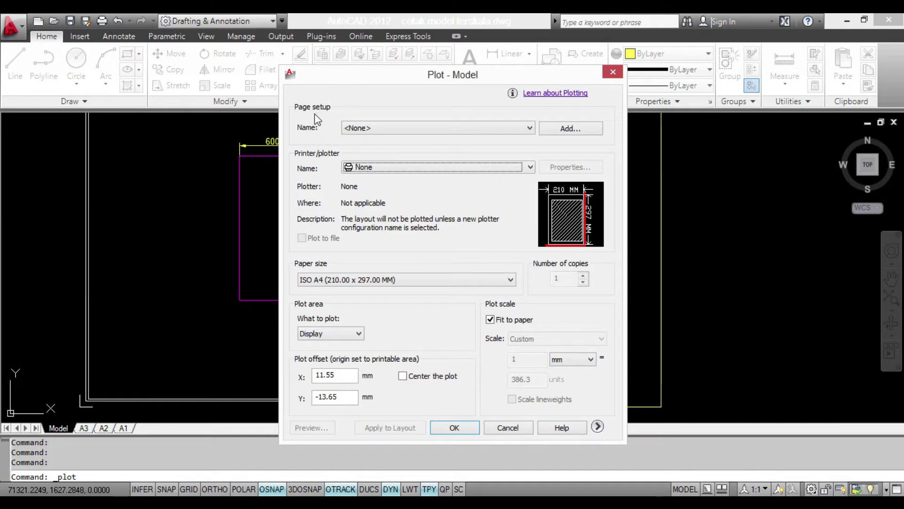
left_click(375, 128)
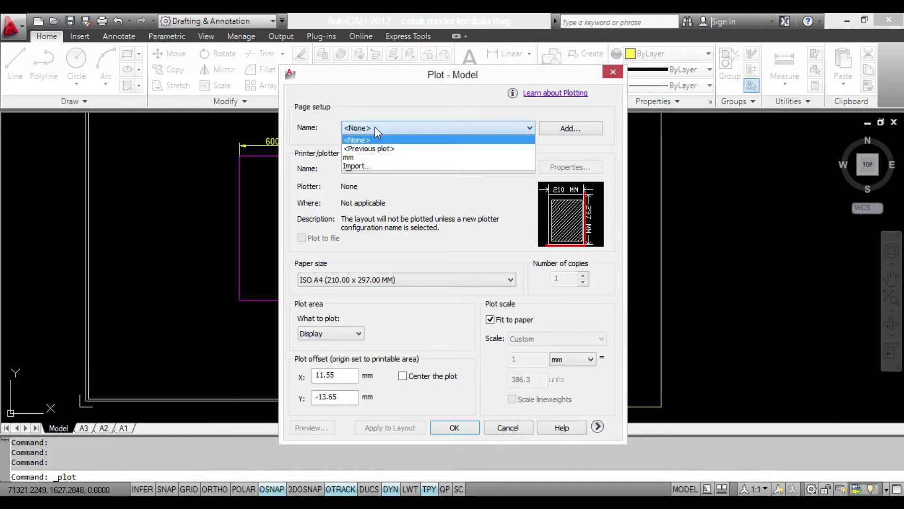
left_click(356, 158)
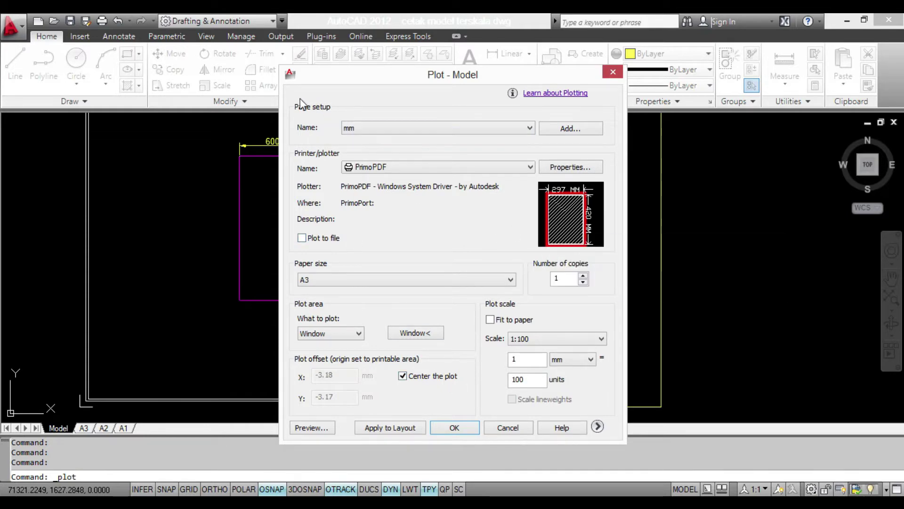
- Keep mm as the page setup and preview the plot, continuing despite the annotation scale mismatch
left_click(394, 127)
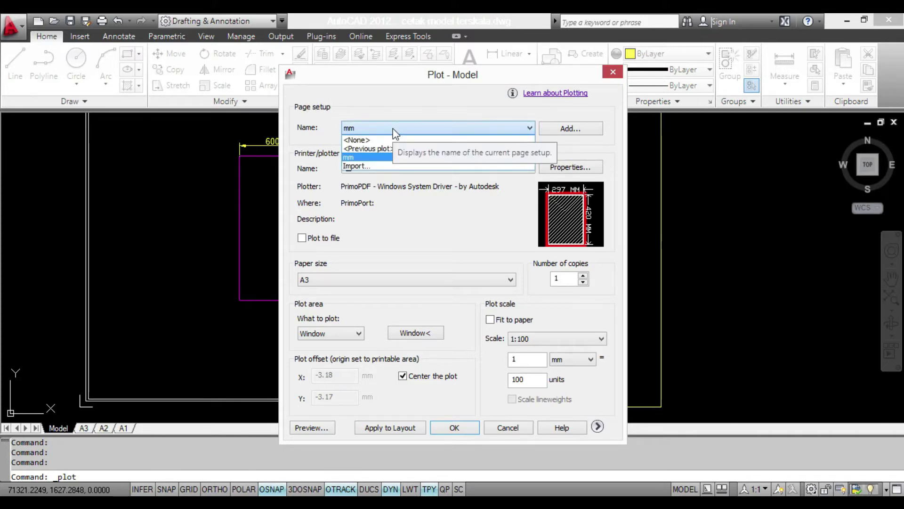
left_click(395, 131)
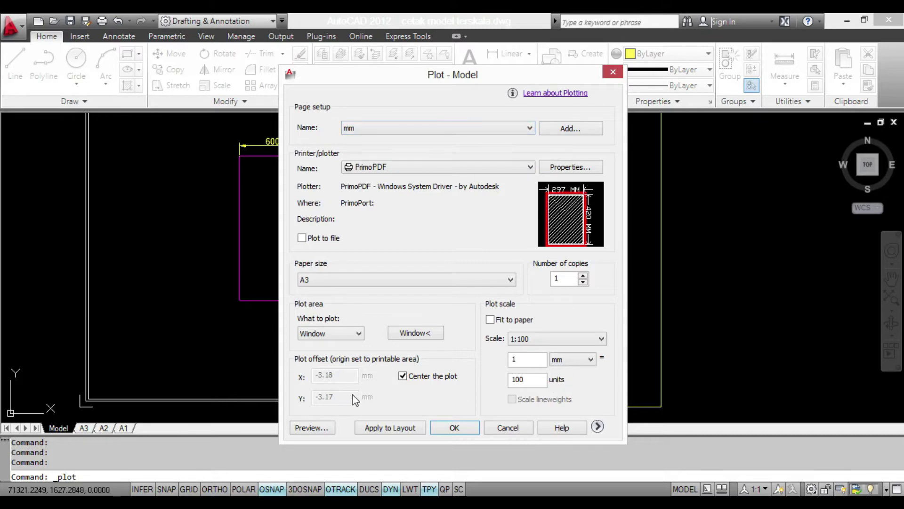
left_click(313, 428)
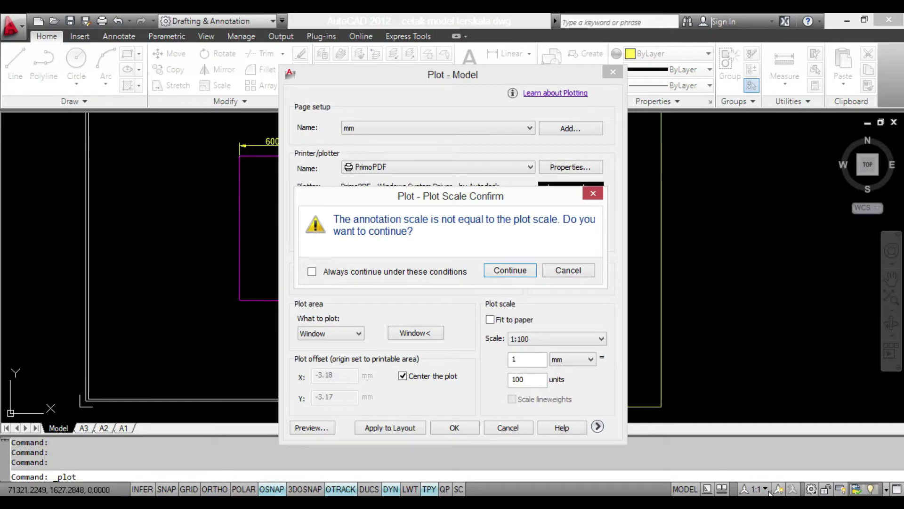
left_click(505, 271)
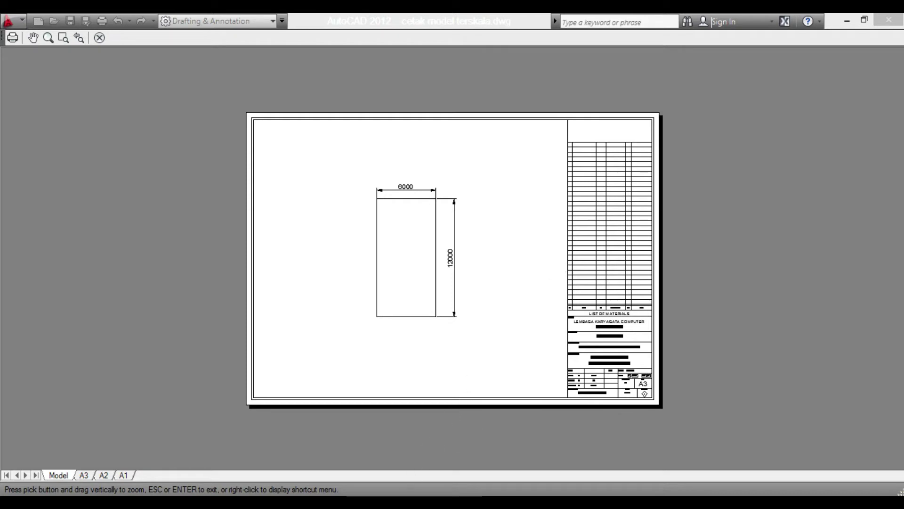
- Switch to the web article and highlight the 1:100 scale explanation "akan dibagi dengan 100"
mouse_move(382, 502)
left_click(381, 443)
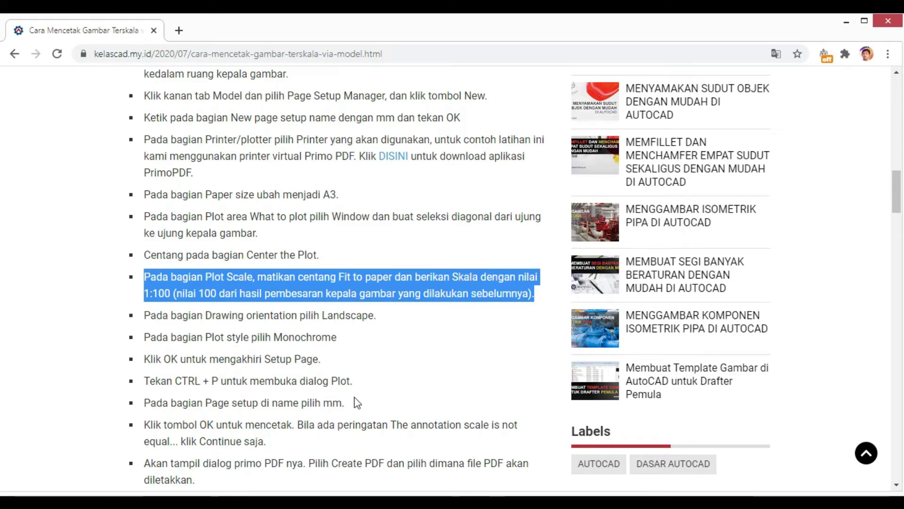
scroll(358, 402, "down", 5)
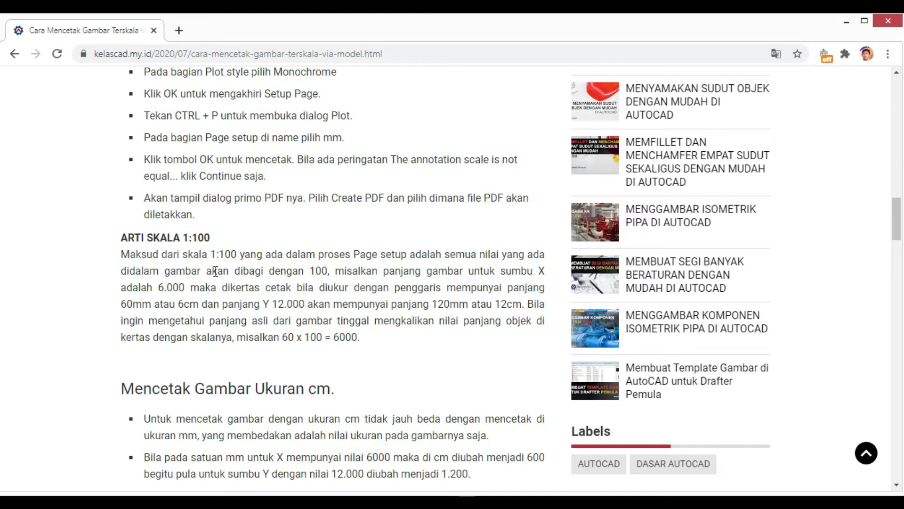
left_click_drag(207, 271, 332, 272)
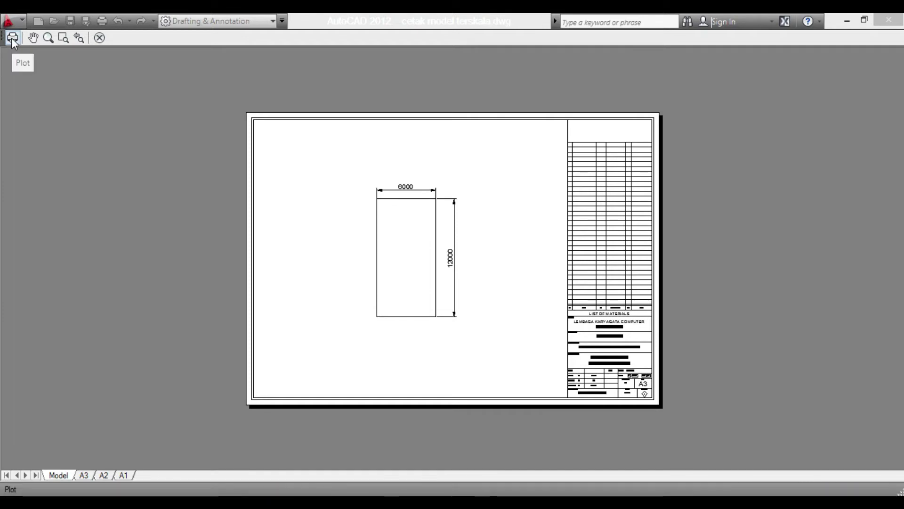
- Return to AutoCAD and plot the previewed A3 sheet to PrimoPDF
left_click(11, 38)
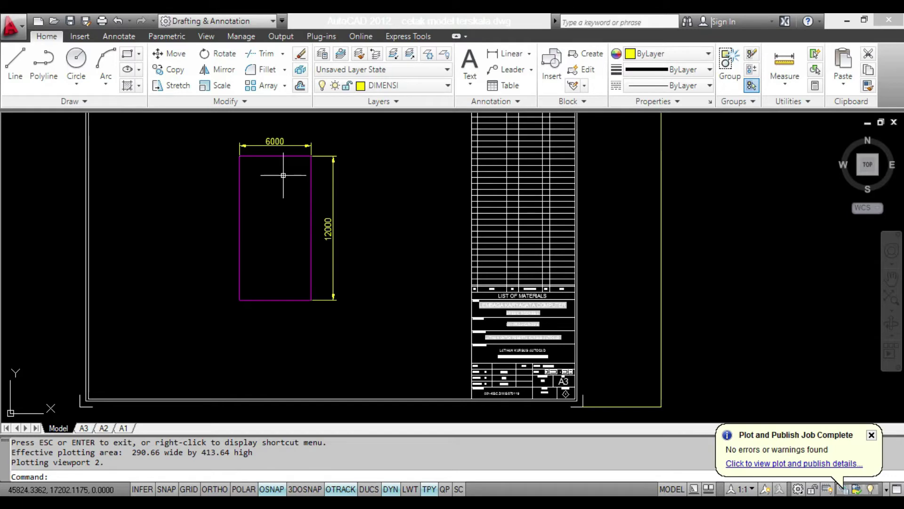
scroll(283, 175, "up", 3)
middle_click_drag(295, 202, 319, 235)
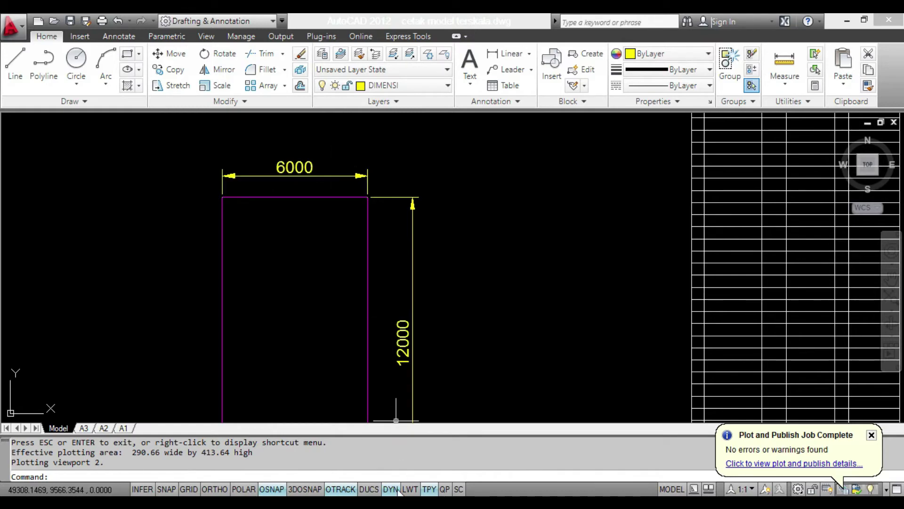
- Switch to the web article and highlight its 6.000 drawing length and the matching 60mm printed length
left_click(402, 503)
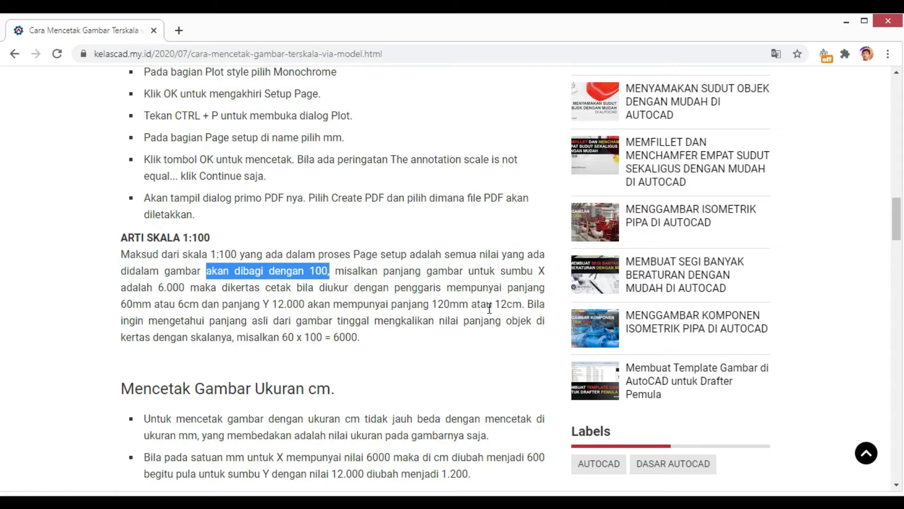
left_click(313, 291)
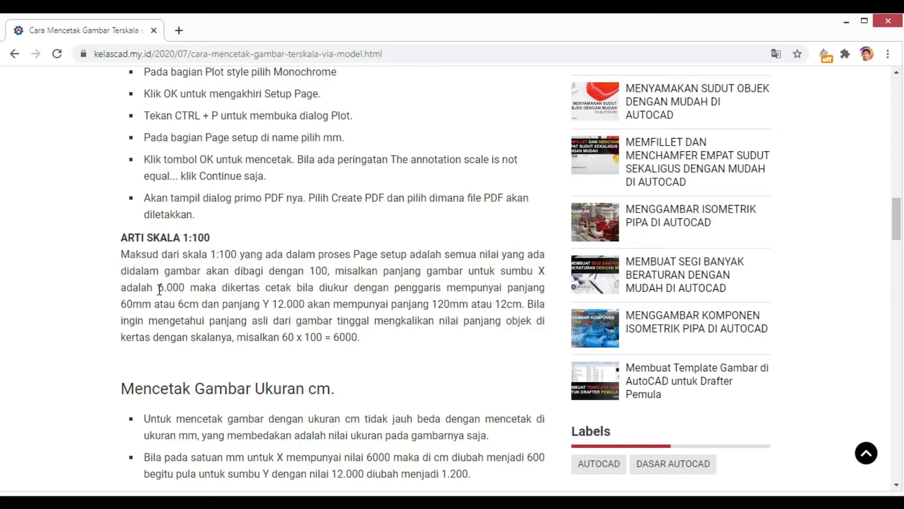
left_click_drag(160, 289, 303, 290)
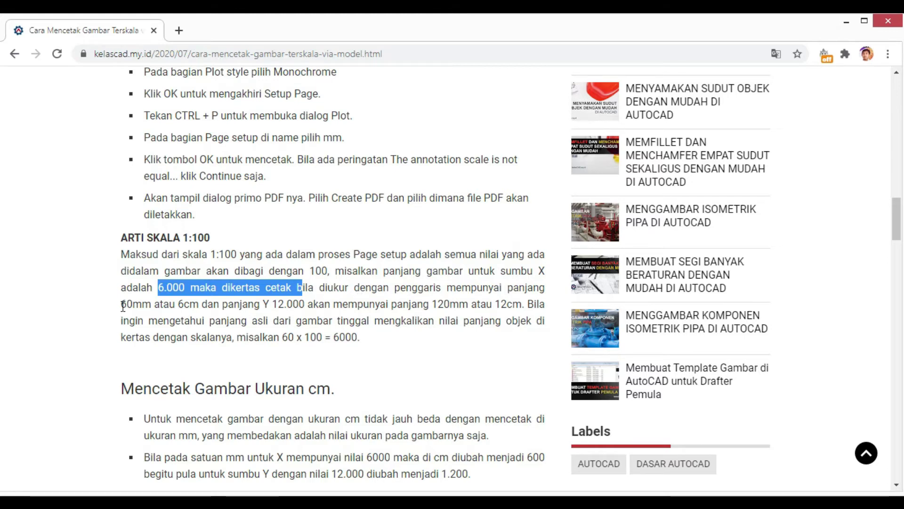
left_click_drag(121, 305, 149, 305)
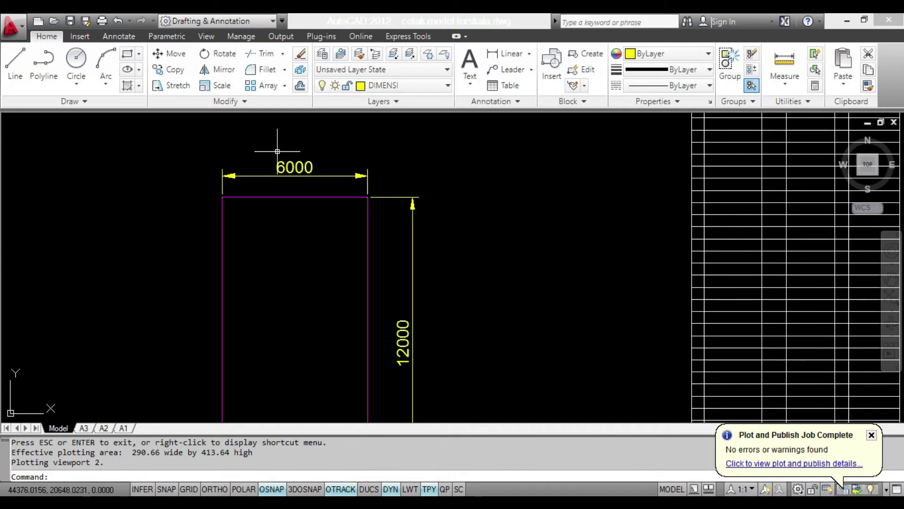
- Point out the rectangle's 6000 dimension in AutoCAD, and highlight "120mm atau 12cm" and the 6000 result in the web article
left_click(281, 166)
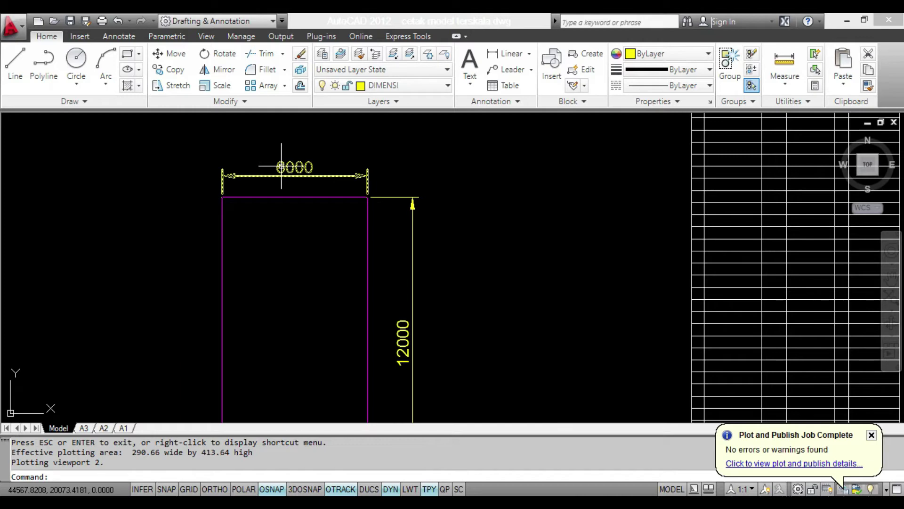
key("Escape")
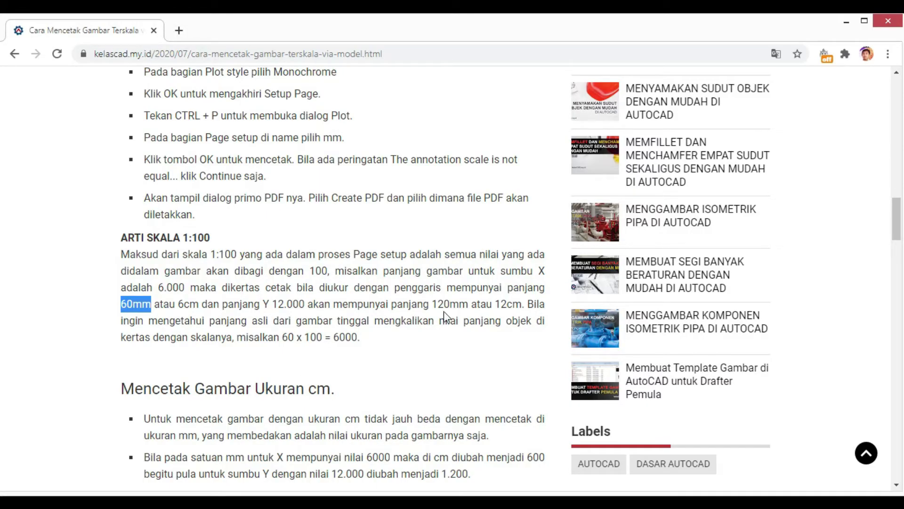
left_click_drag(432, 304, 527, 306)
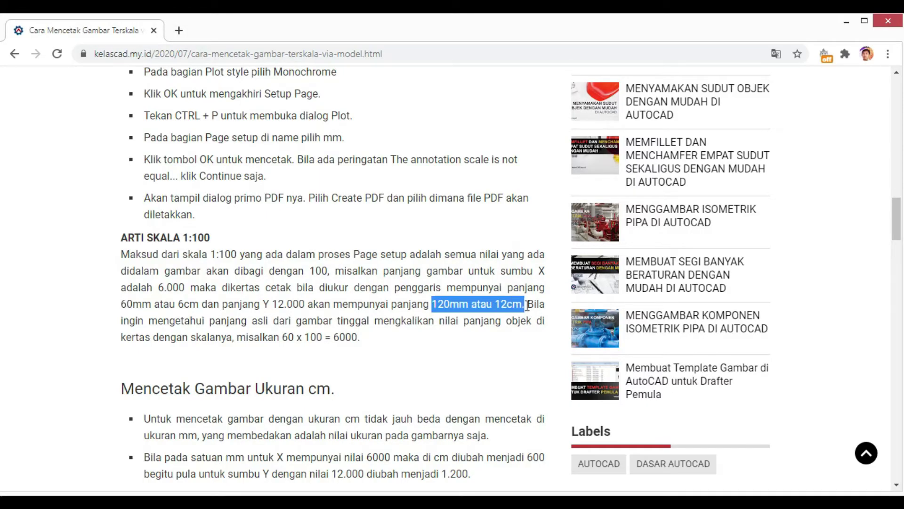
left_click(503, 315)
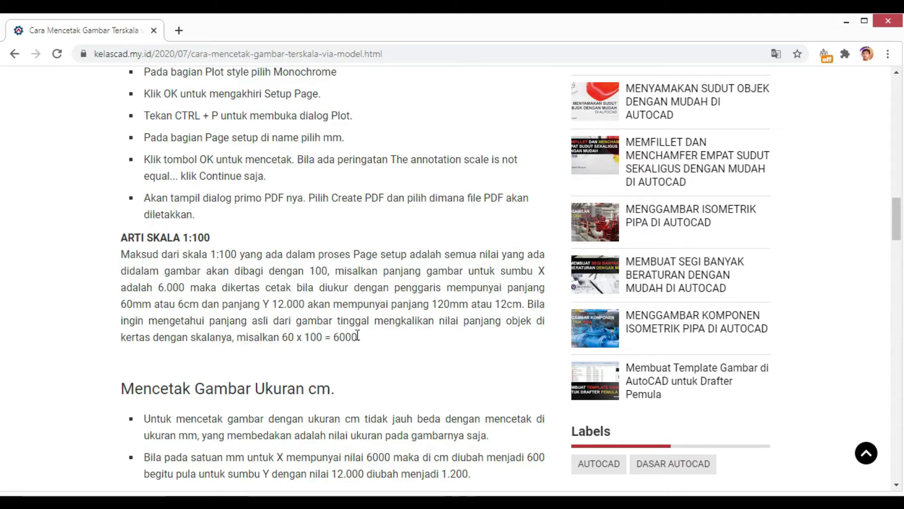
left_click_drag(358, 336, 331, 337)
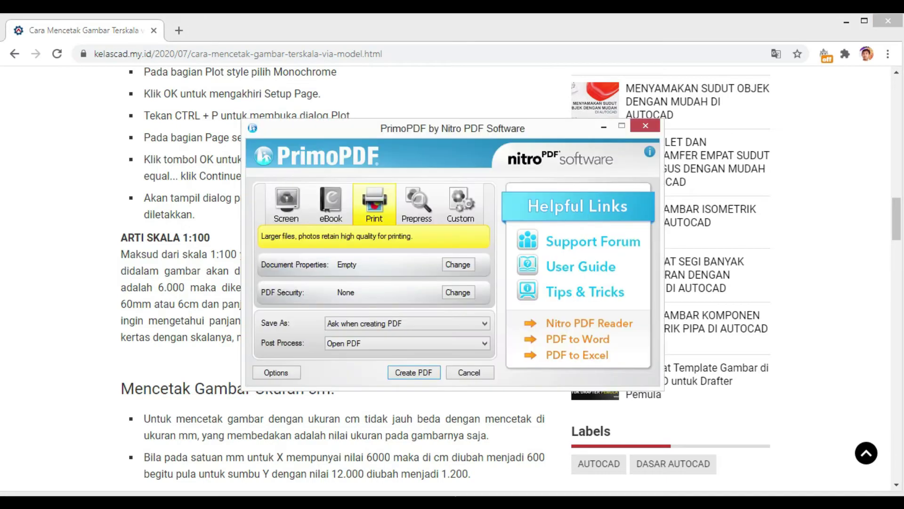
- Create the PDF from PrimoPDF and save it as "cetak skala 1 banding 100 a3"
left_click(423, 372)
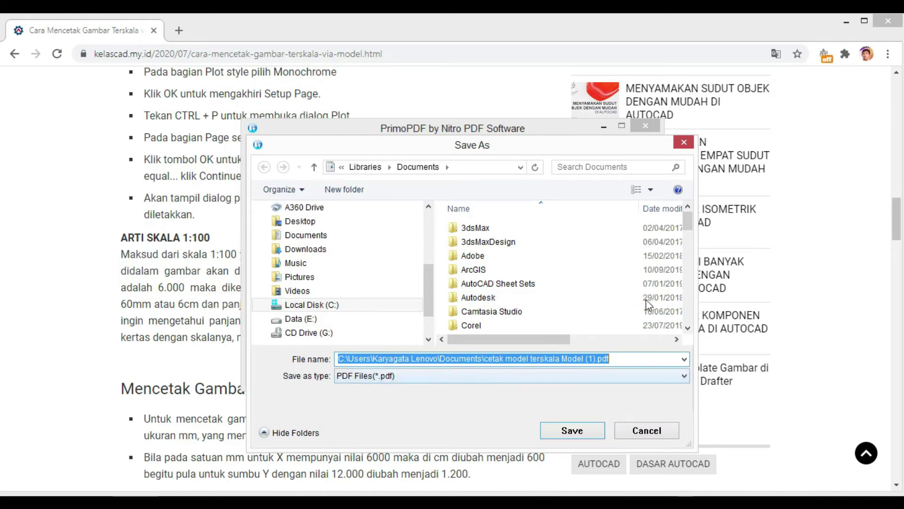
type("ceta")
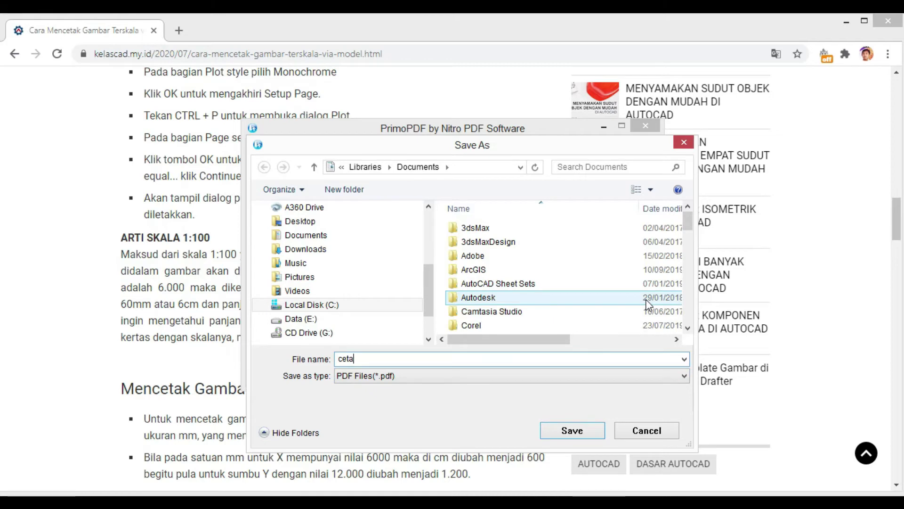
type("k skala 1")
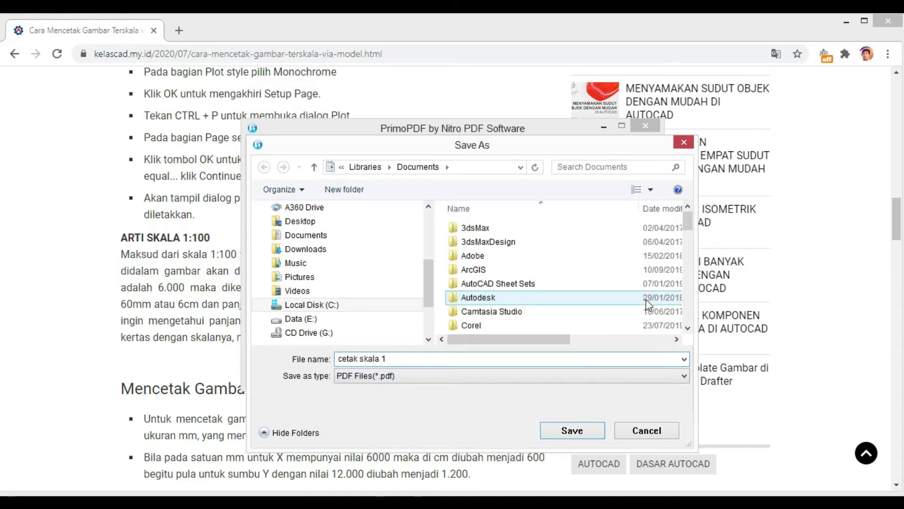
type(" banding 100 a")
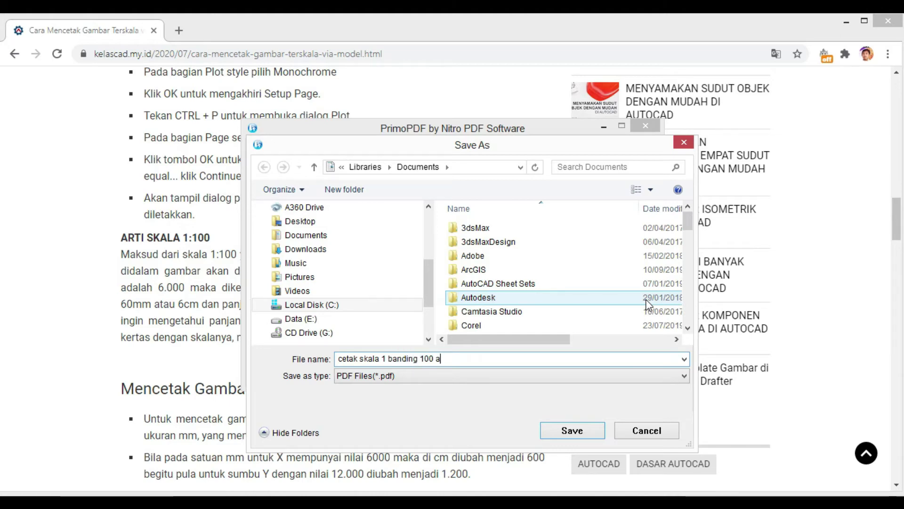
type("3")
left_click(579, 431)
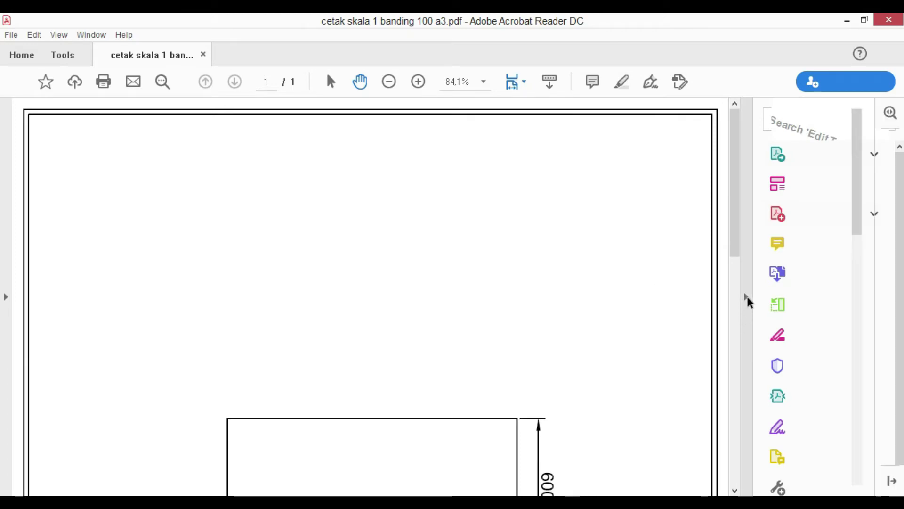
- Hide the tools pane in Acrobat Reader, zoom out to 66,7%, and rotate the drawing view counterclockwise
left_click(747, 298)
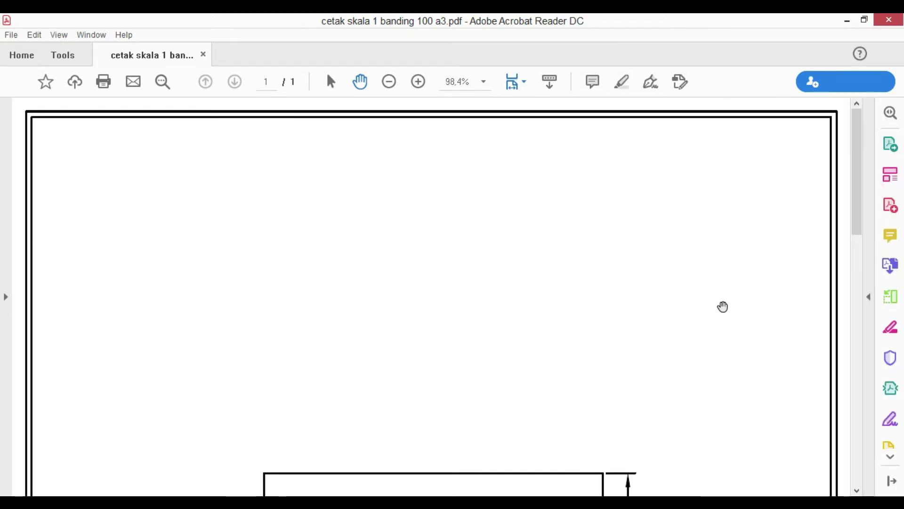
left_click(389, 82)
left_click(389, 82)
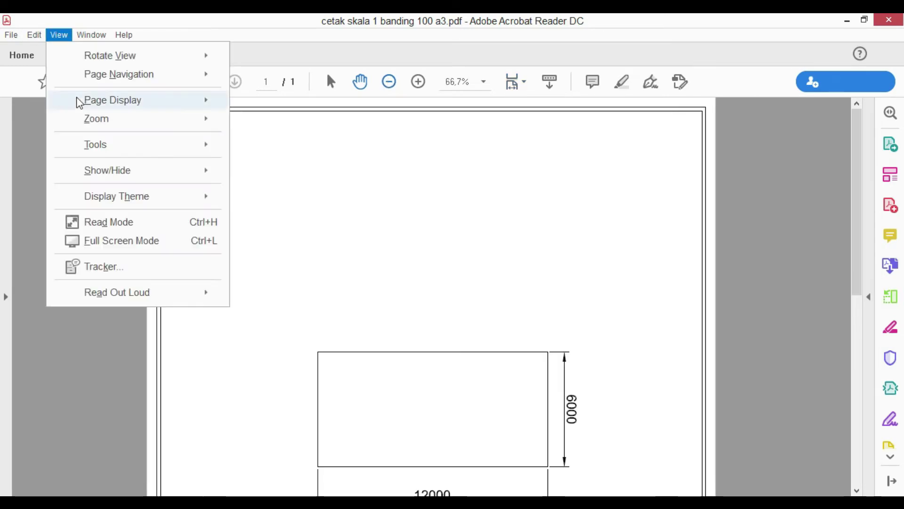
mouse_move(225, 54)
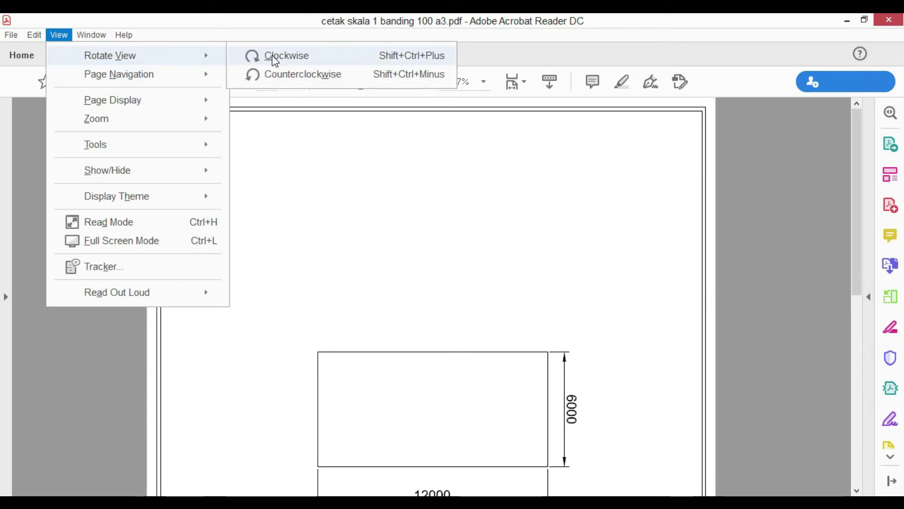
left_click(279, 76)
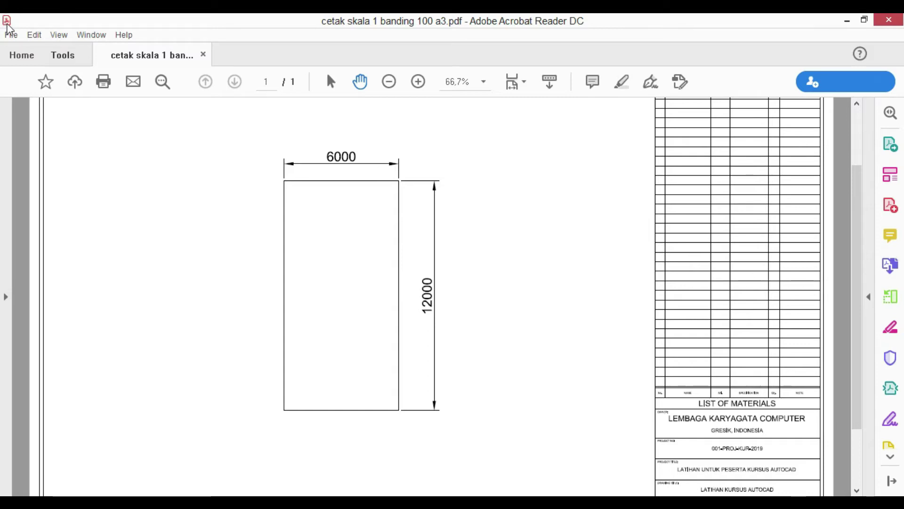
- Try to print the opened PDF from Acrobat Reader, and dismiss the application error dialogs
left_click(11, 36)
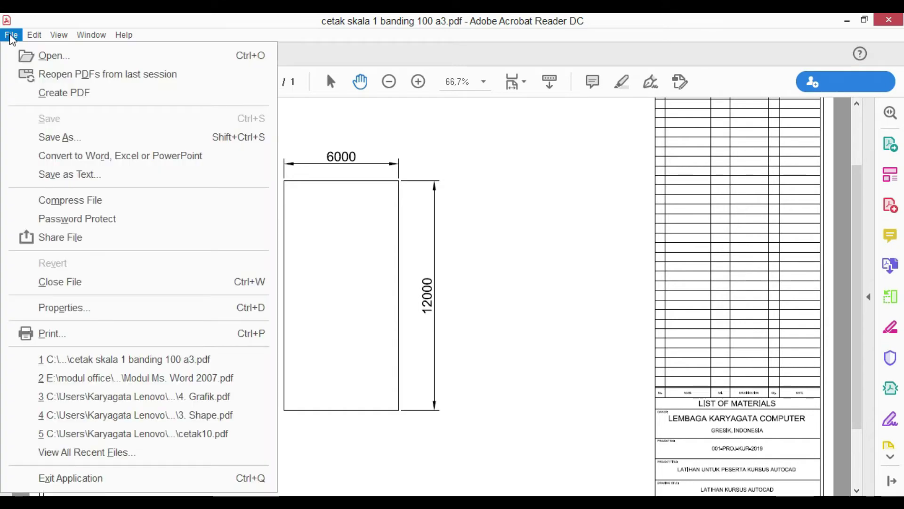
left_click(63, 337)
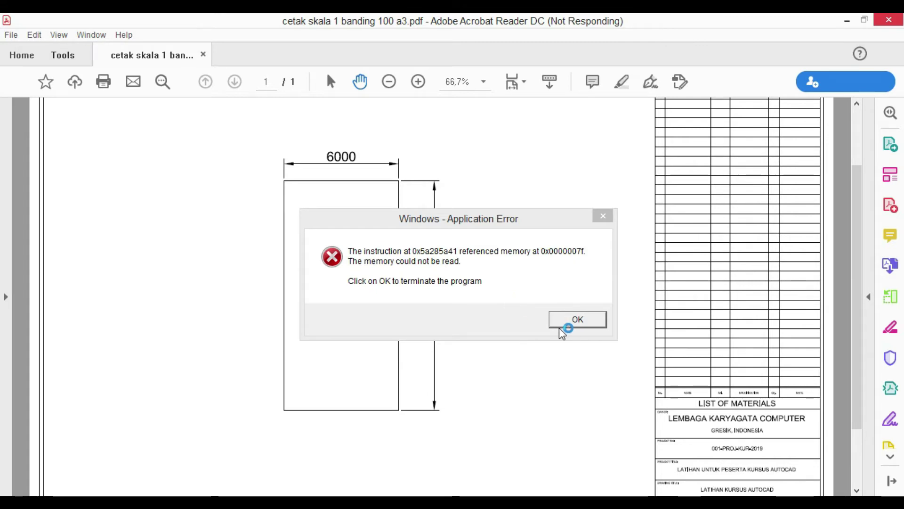
left_click(581, 323)
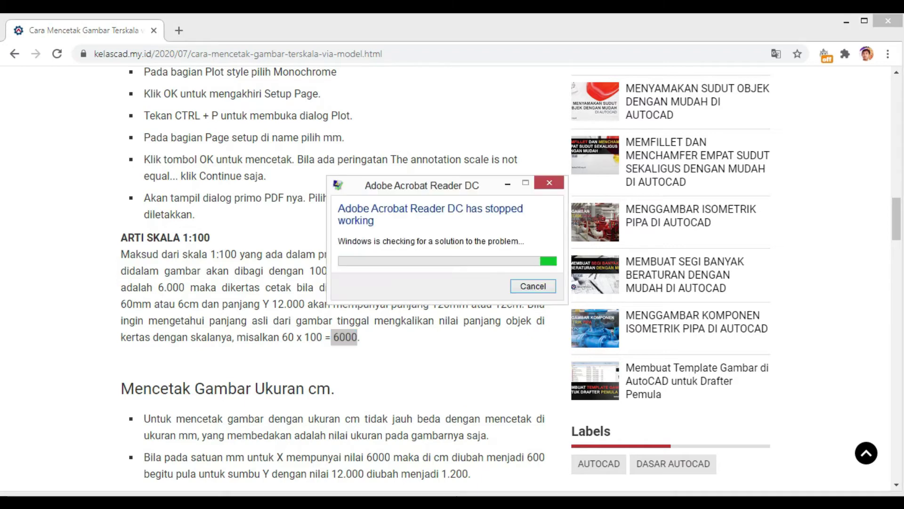
left_click(533, 295)
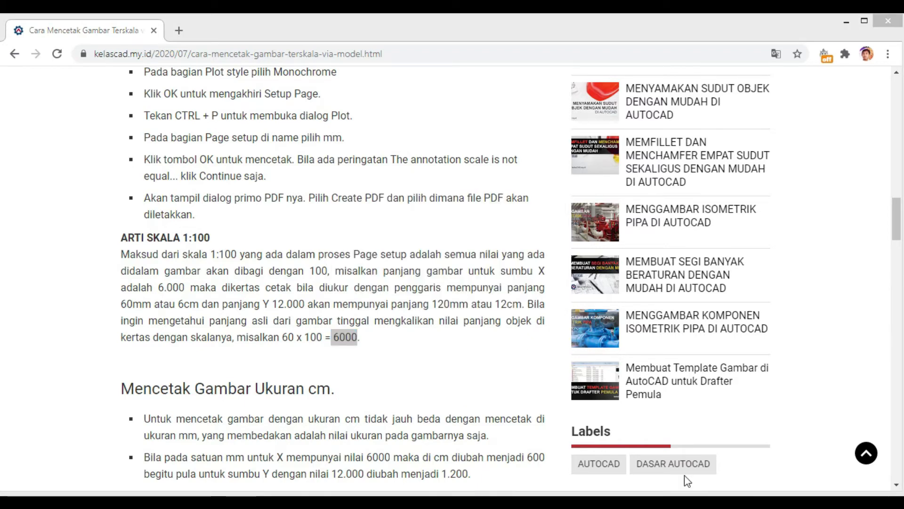
- In the web article's "Mencetak Gambar Ukuran cm." section, highlight the conversions from 6000 to 600 and from 12.000 to 1.200
left_click(340, 306)
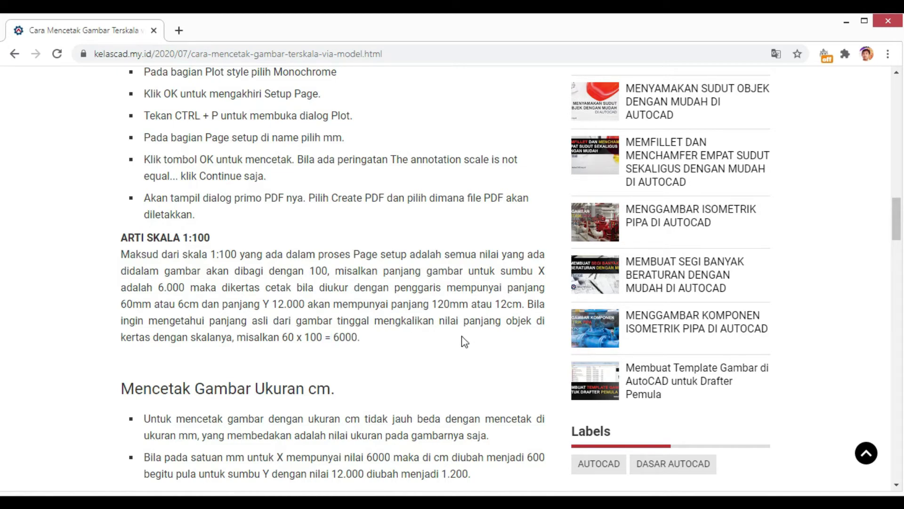
scroll(467, 341, "down", 3)
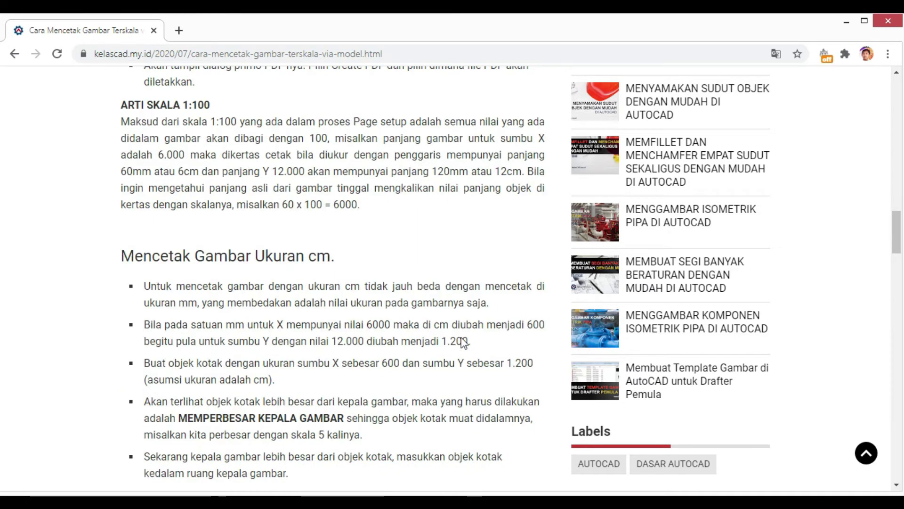
scroll(464, 341, "down", 3)
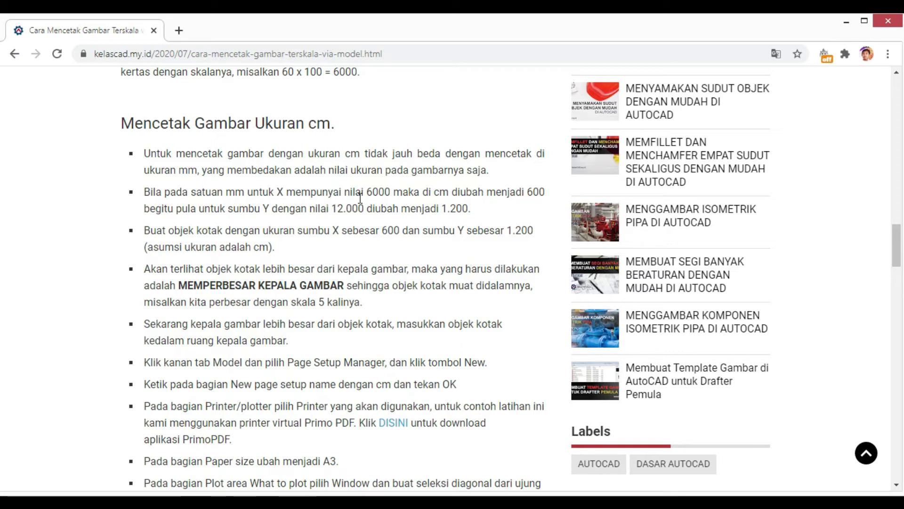
left_click_drag(344, 192, 546, 191)
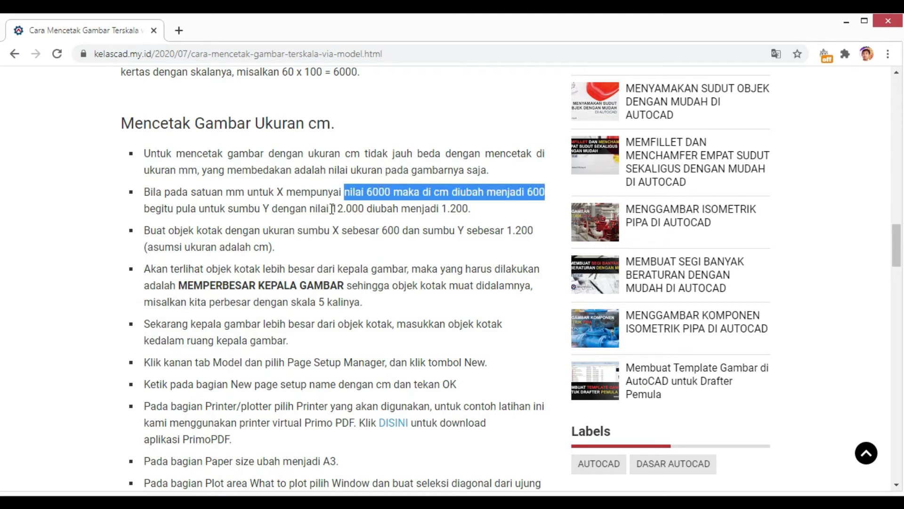
left_click_drag(331, 209, 486, 214)
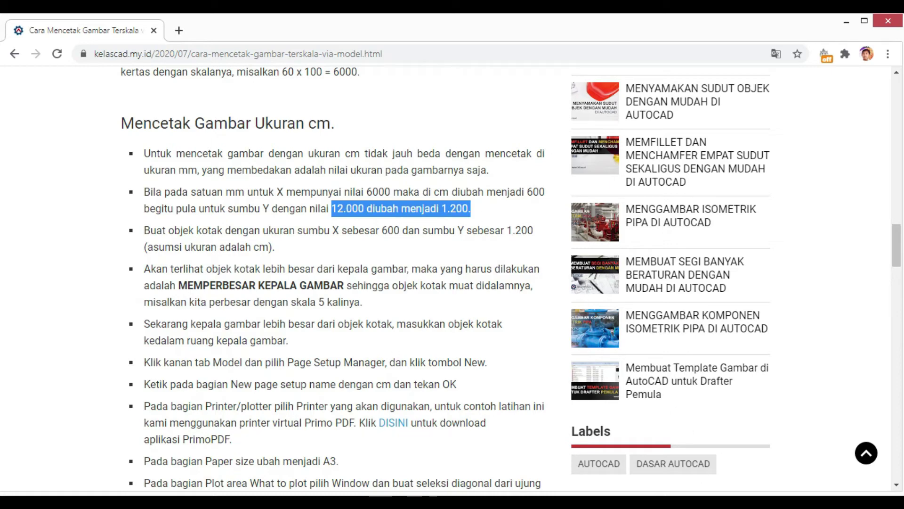
- Switch to AutoCAD and compare the 6000 by 12000 rectangle with the 600 by 1200 rectangle drawn in centimetres
left_click(474, 502)
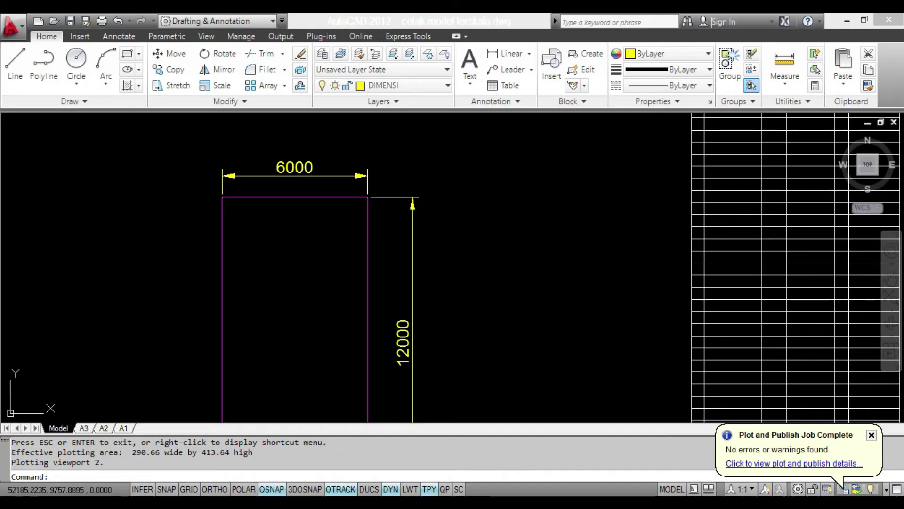
scroll(458, 283, "down", 4)
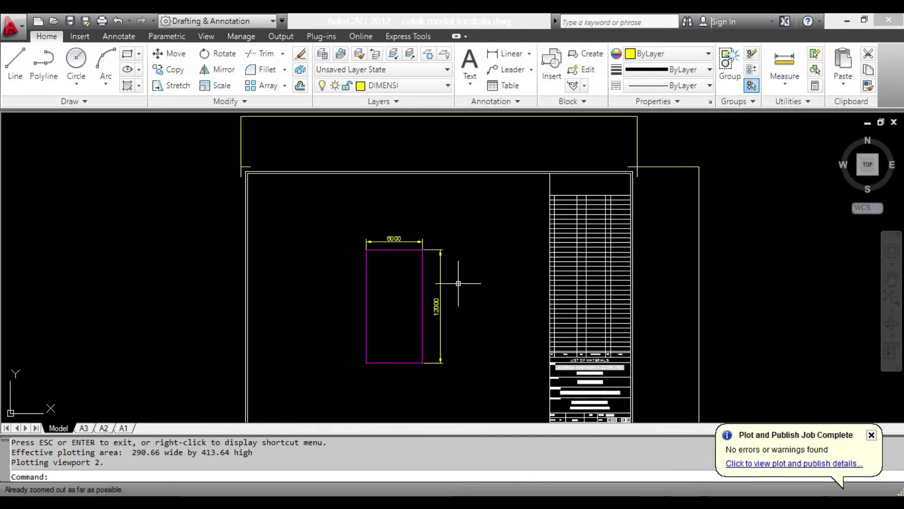
middle_click_drag(313, 299, 631, 253)
scroll(161, 252, "up", 10)
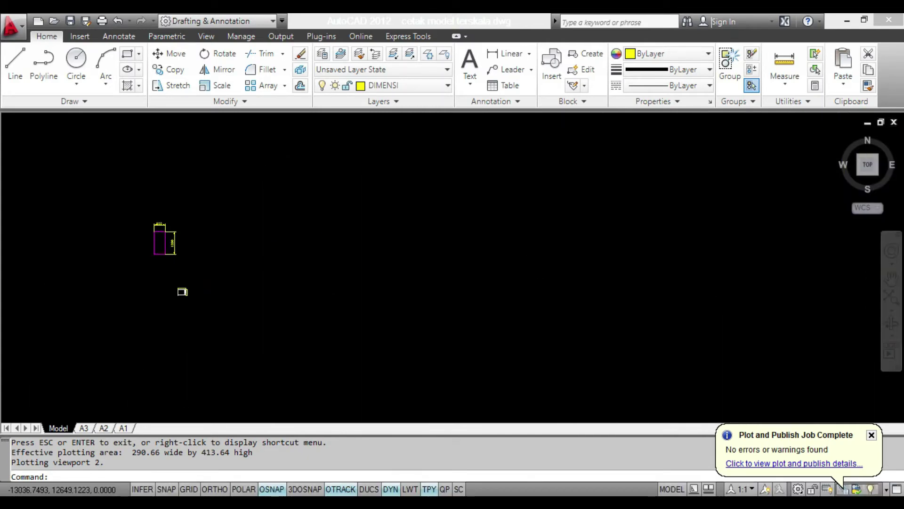
scroll(226, 231, "down", 3)
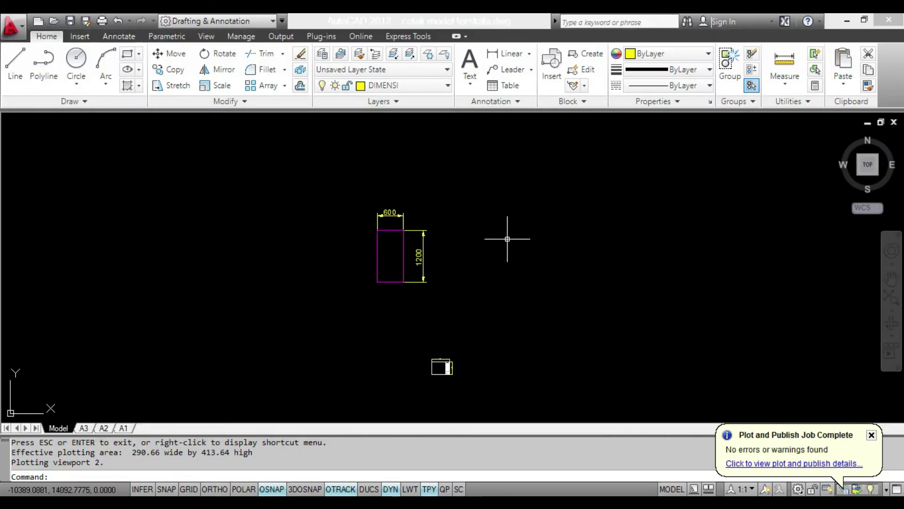
scroll(507, 238, "down", 5)
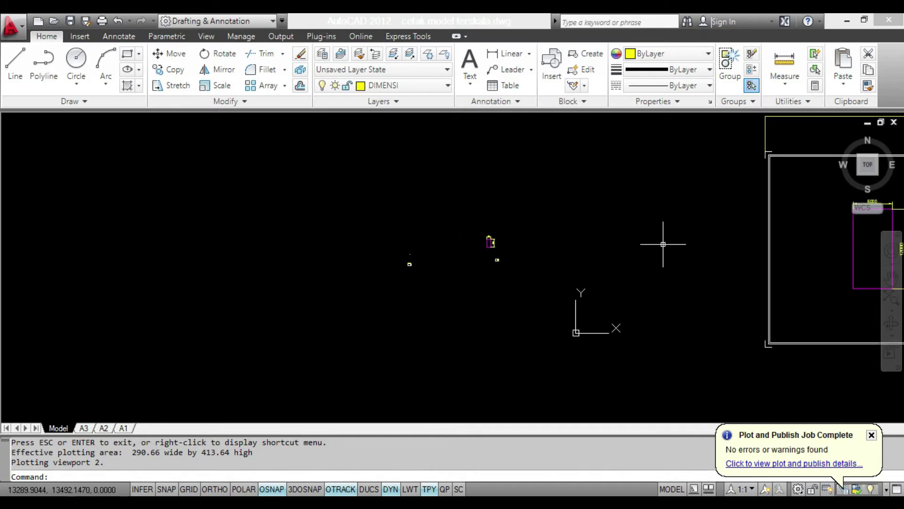
mouse_move(662, 242)
middle_mouse_down()
mouse_move(364, 265)
mouse_move(393, 260)
middle_mouse_up()
scroll(625, 253, "up", 3)
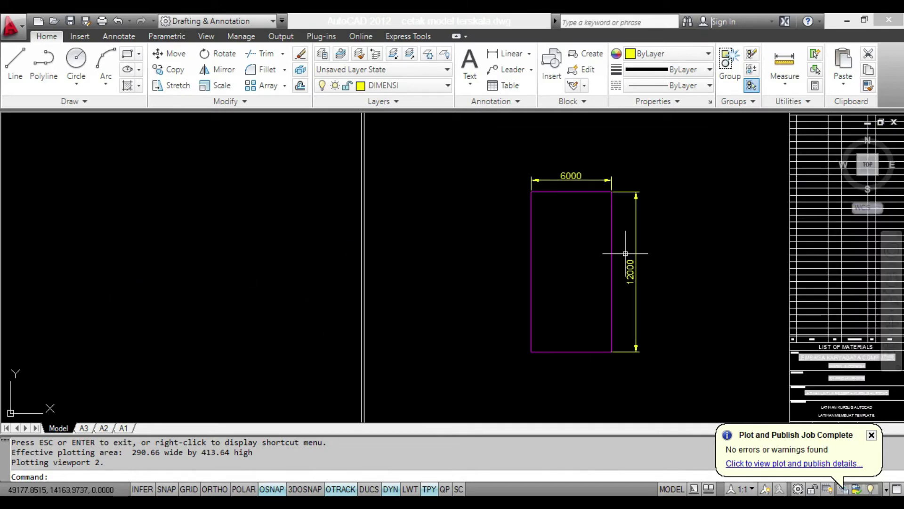
scroll(625, 253, "down", 3)
middle_click_drag(231, 256, 408, 252)
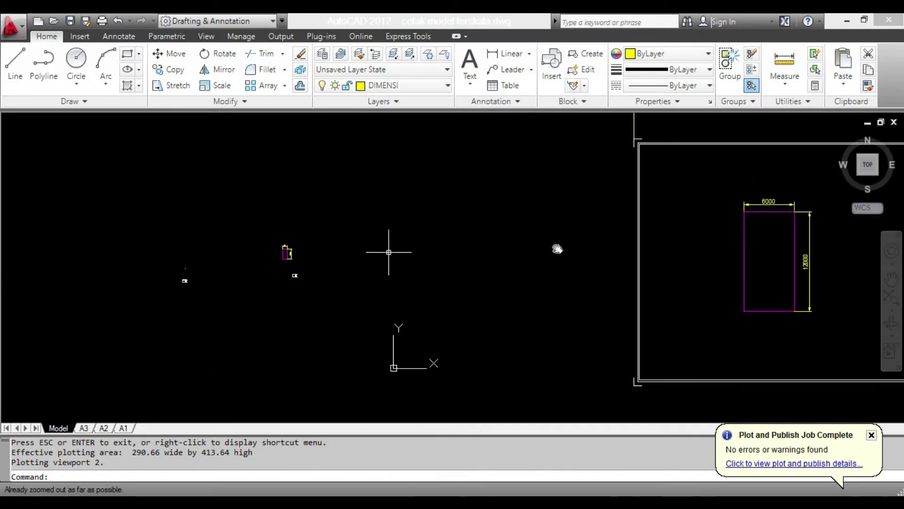
middle_click_drag(329, 256, 533, 250)
scroll(532, 250, "up", 6)
scroll(441, 252, "up", 3)
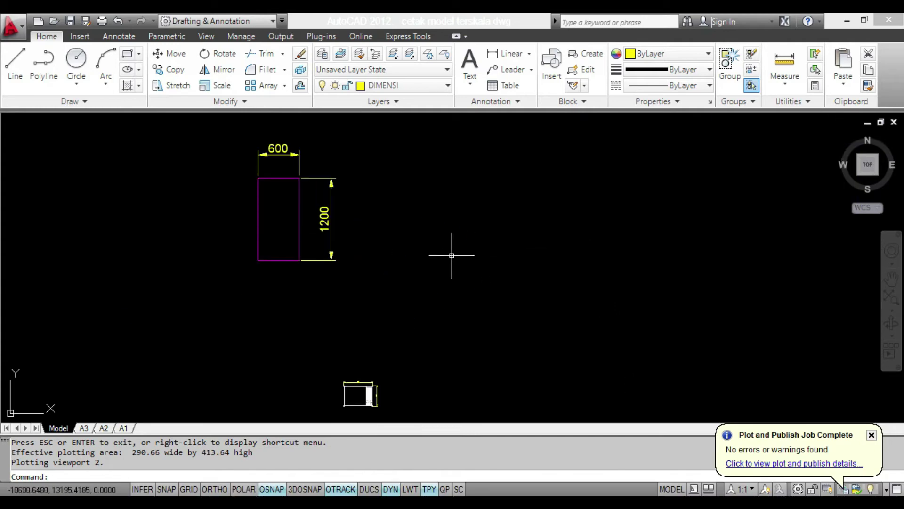
middle_click_drag(452, 256, 430, 255)
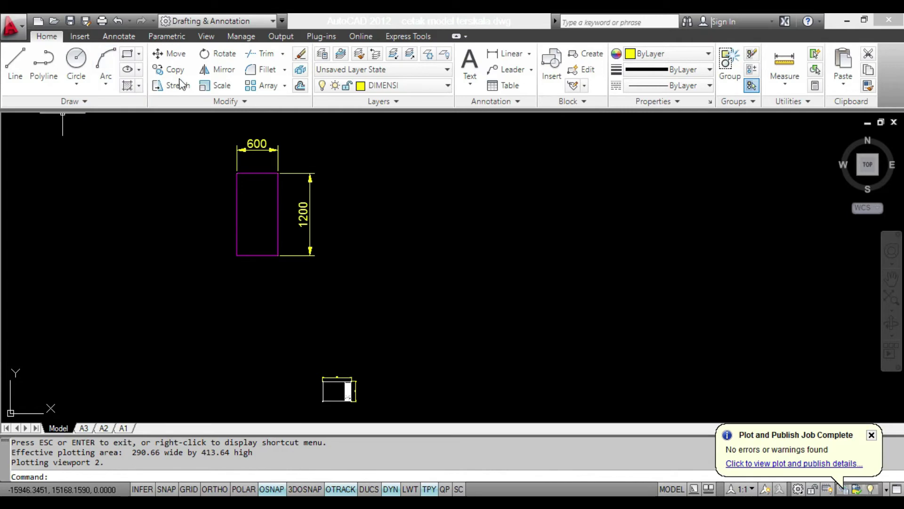
- Move the small title block with its dimensions up beside the 600 by 1200 rectangle
left_click(170, 54)
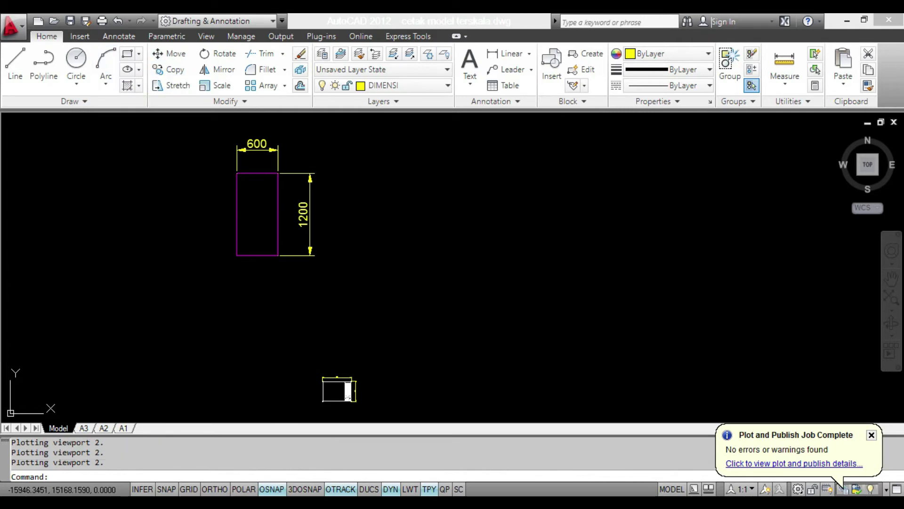
left_click(279, 355)
left_click(384, 418)
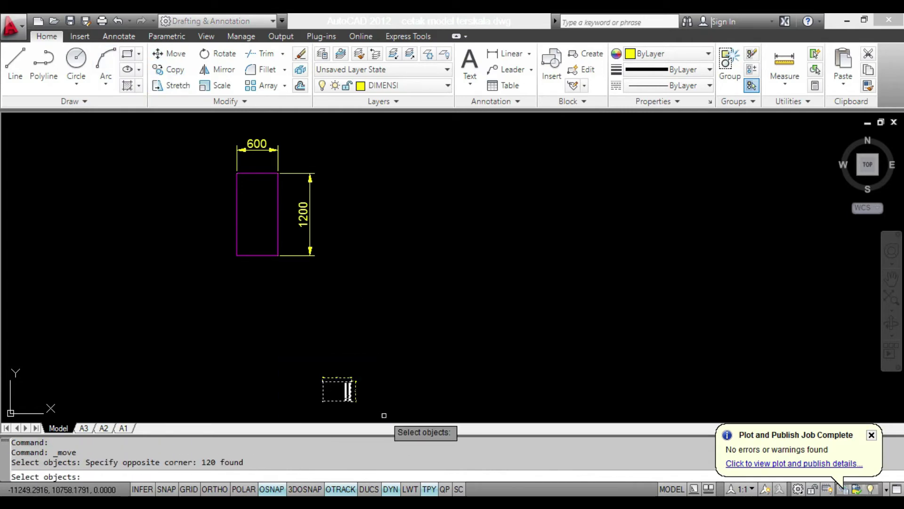
left_click(348, 391)
left_click(444, 231)
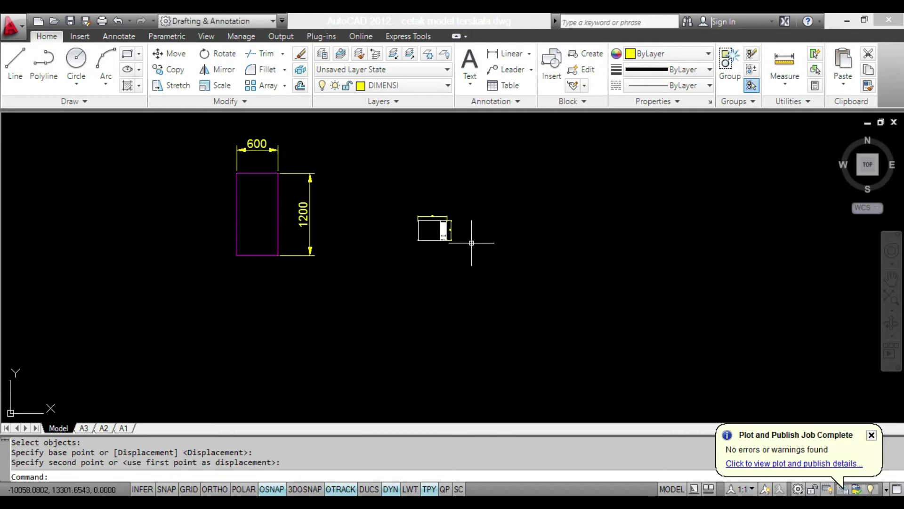
- Scale the small title block and its dimensions beside the 600 by 1200 rectangle by a factor of 5, from a base point inside the block
scroll(457, 229, "up", 3)
scroll(422, 204, "up", 6)
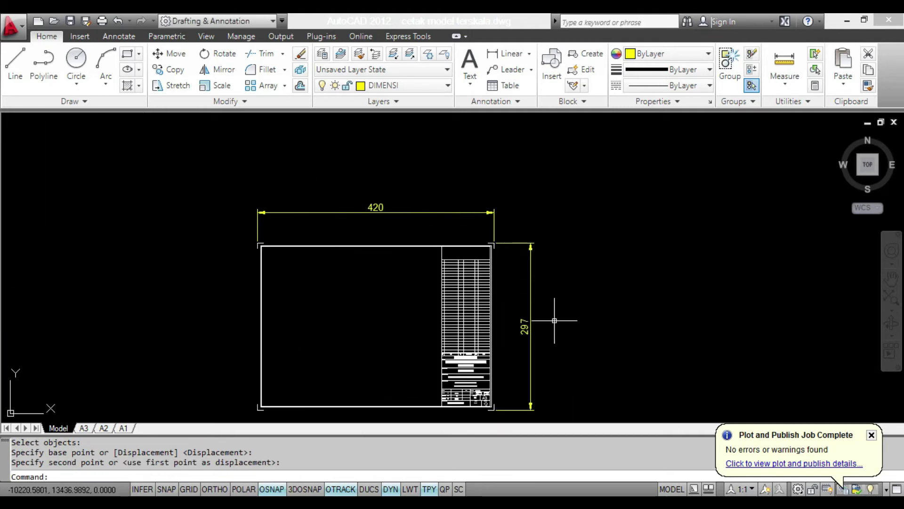
scroll(553, 311, "down", 6)
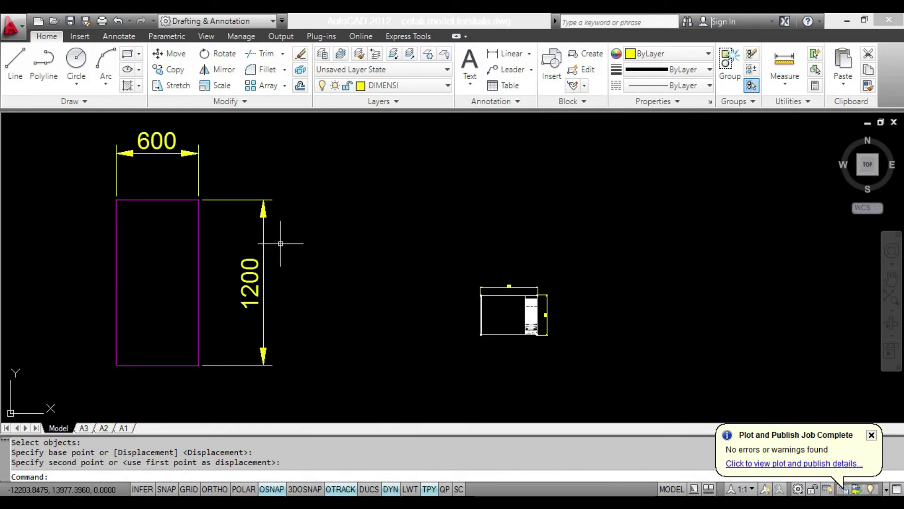
scroll(605, 314, "down", 2)
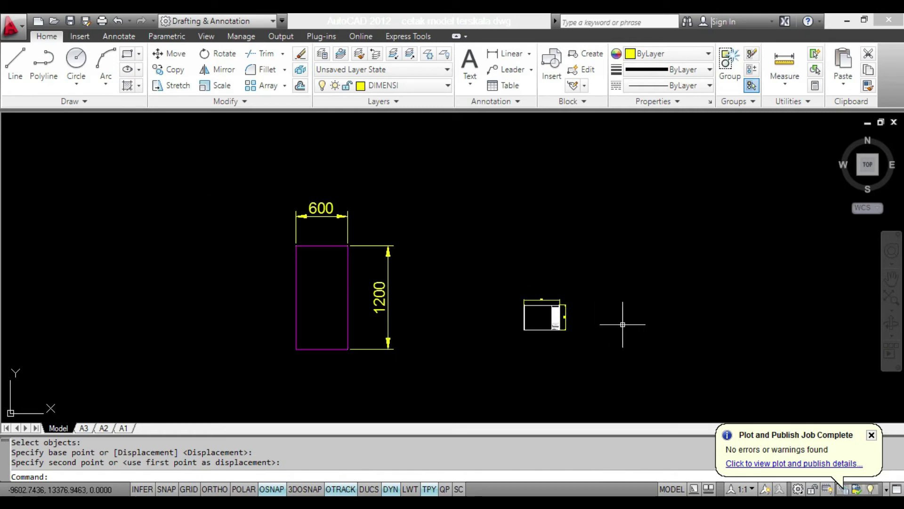
middle_click_drag(621, 317, 586, 327)
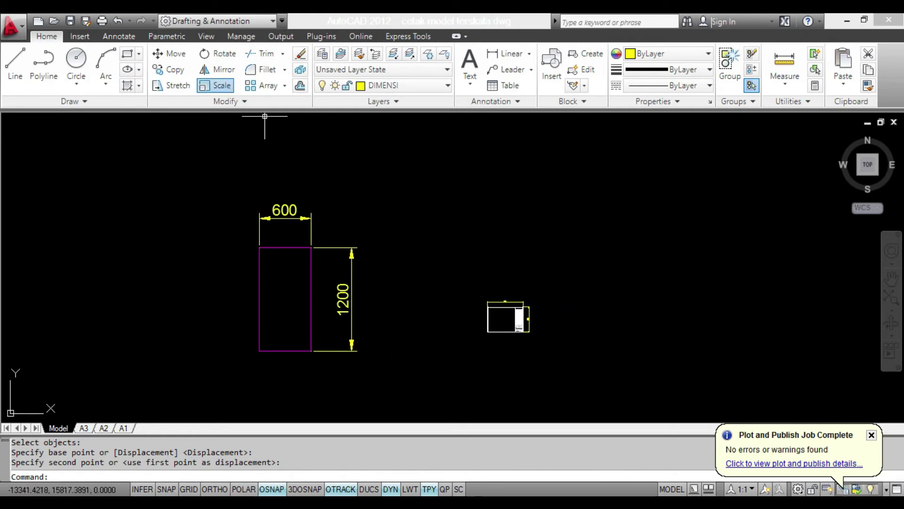
left_click(216, 85)
left_click(460, 268)
left_click(595, 370)
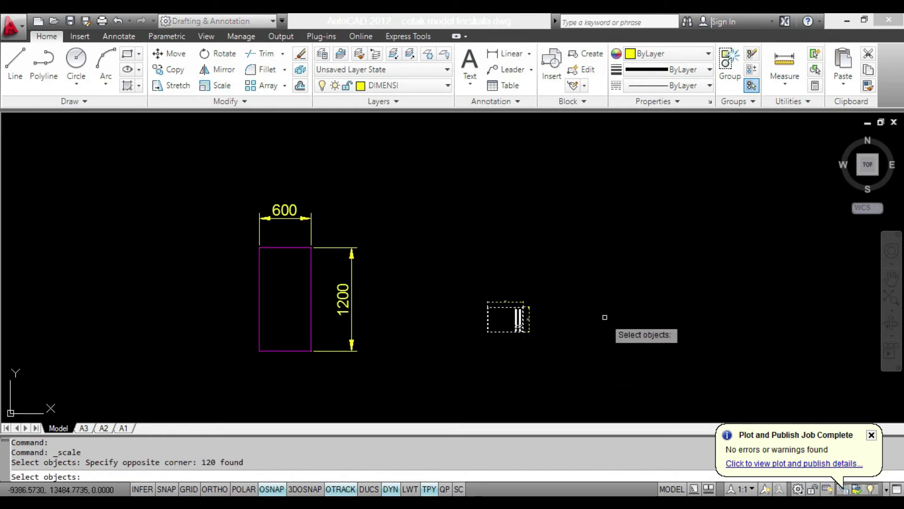
key("Return")
left_click(502, 317)
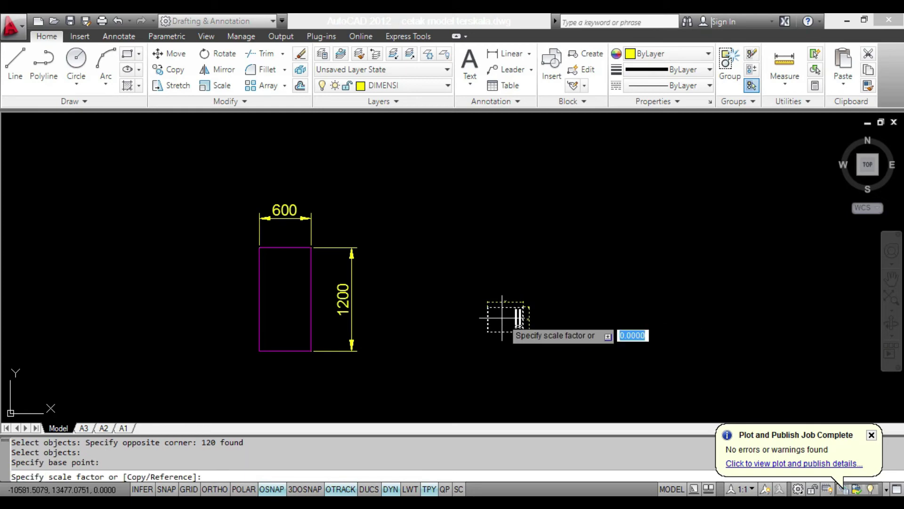
type("5")
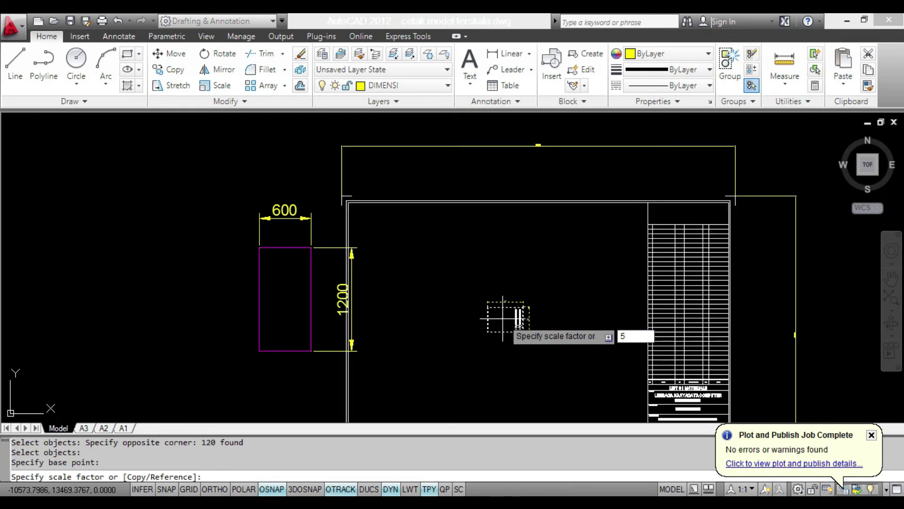
key("Return")
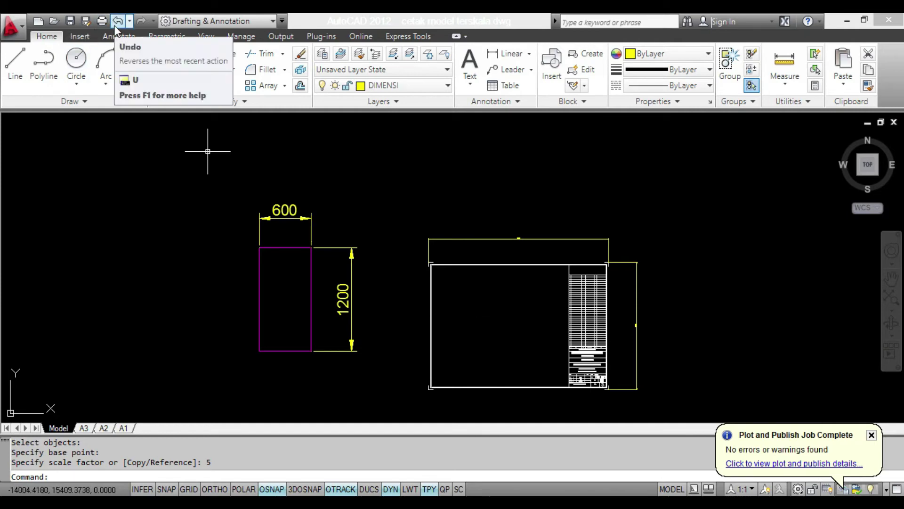
- Switch to the web article and highlight the paragraph on enlarging the title block 5 times in the "Mencetak Gambar Ukuran cm." section
key("alt+Tab")
scroll(277, 299, "down", 3)
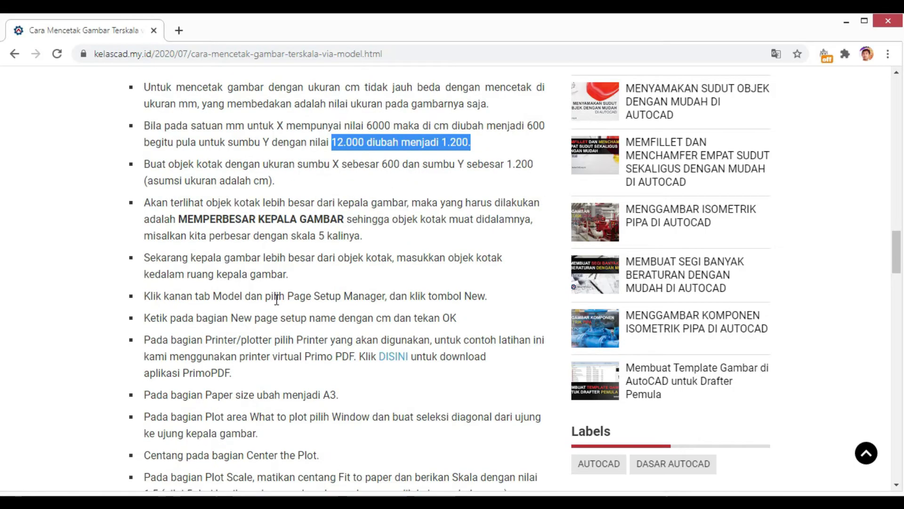
scroll(323, 329, "up", 3)
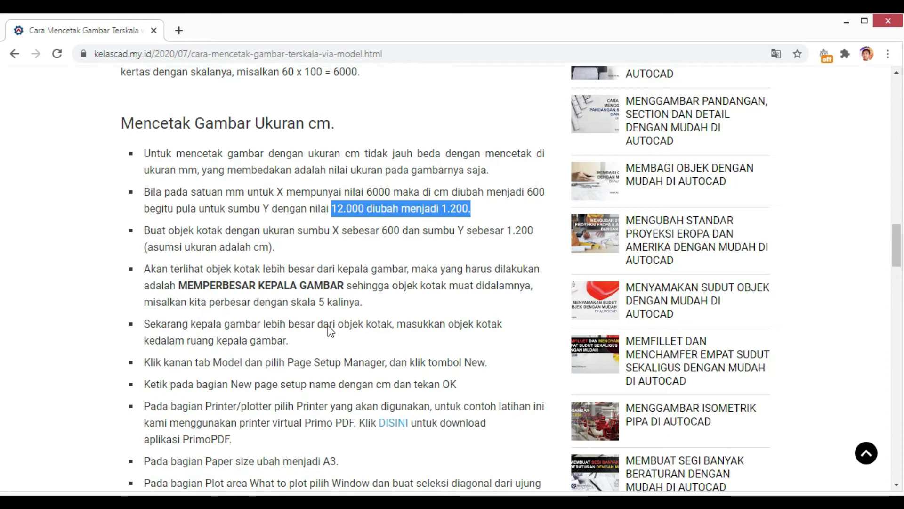
left_click_drag(372, 306, 133, 272)
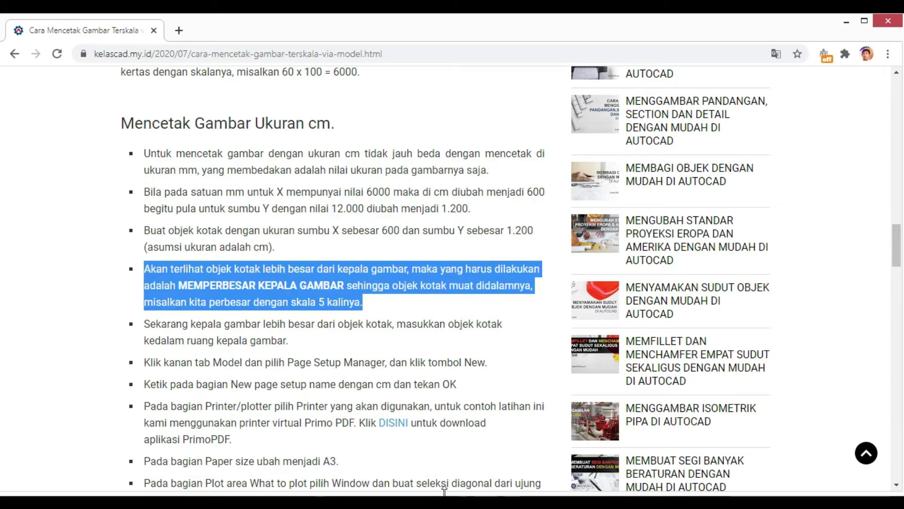
- Switch back to AutoCAD and inspect the width dimension above the enlarged title block
left_click(425, 502)
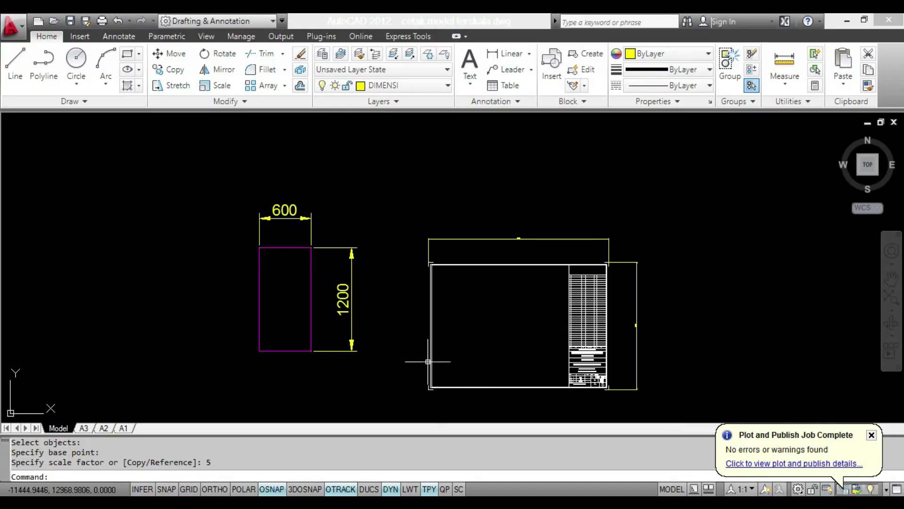
middle_click_drag(593, 334, 520, 303)
scroll(445, 203, "up", 5)
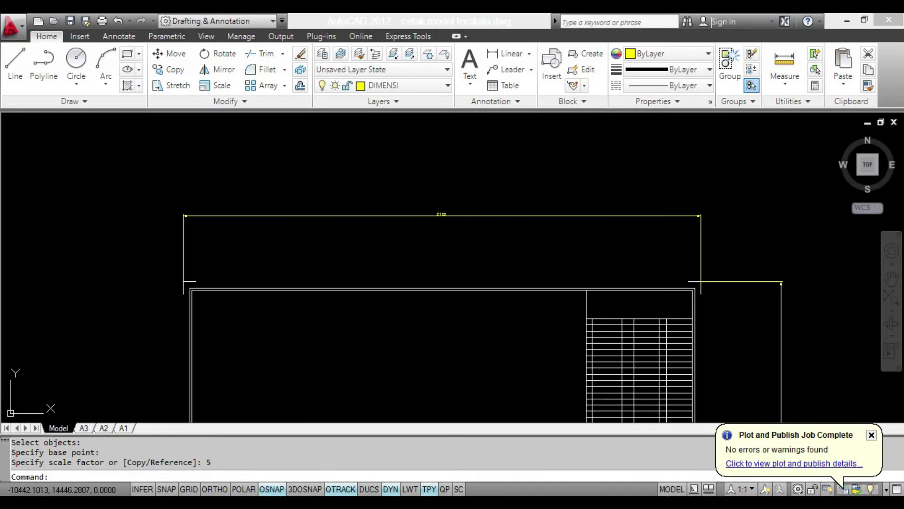
scroll(441, 204, "up", 5)
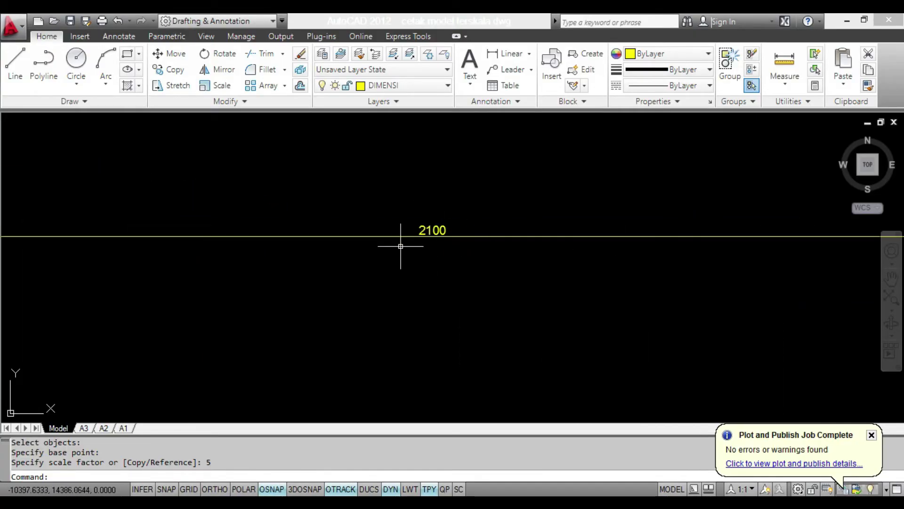
scroll(444, 249, "down", 10)
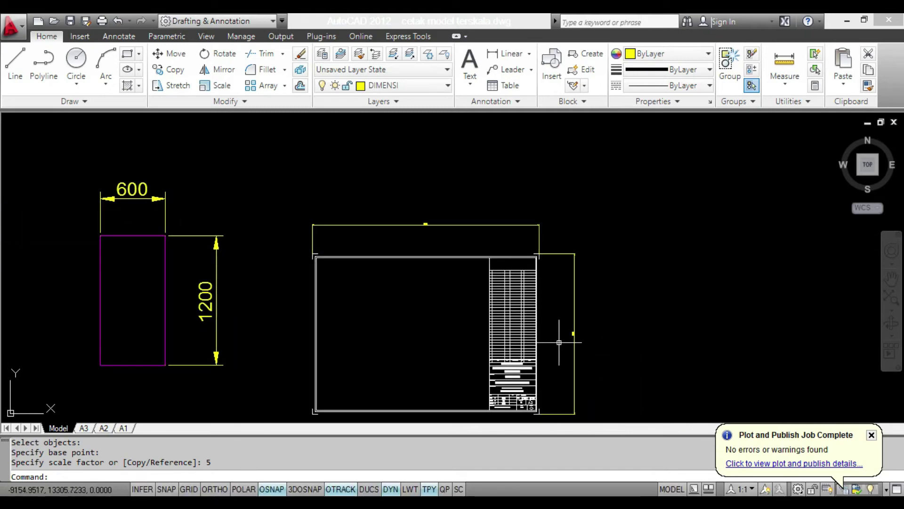
- Move the 600 by 1200 rectangle and its dimensions farther away from the sheet frame
scroll(559, 343, "up", 6)
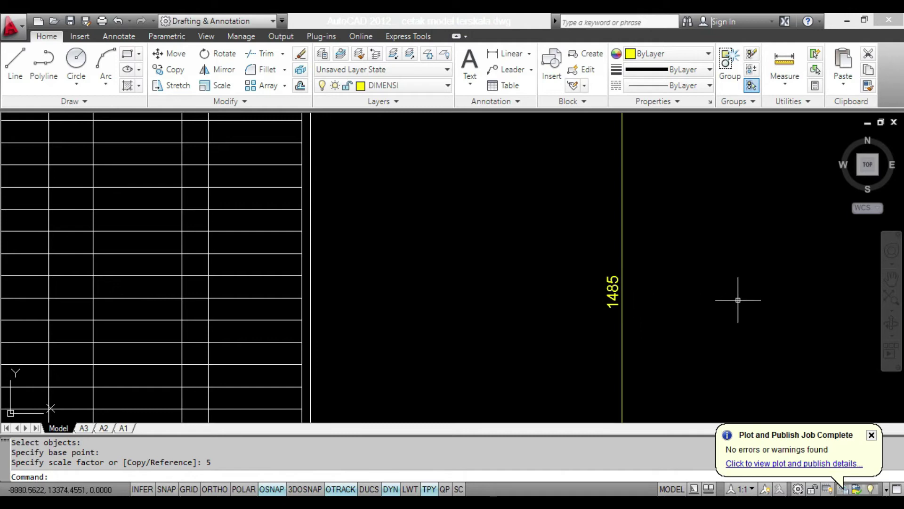
scroll(738, 298, "down", 5)
scroll(307, 230, "down", 2)
middle_click_drag(324, 235, 419, 255)
left_click(175, 53)
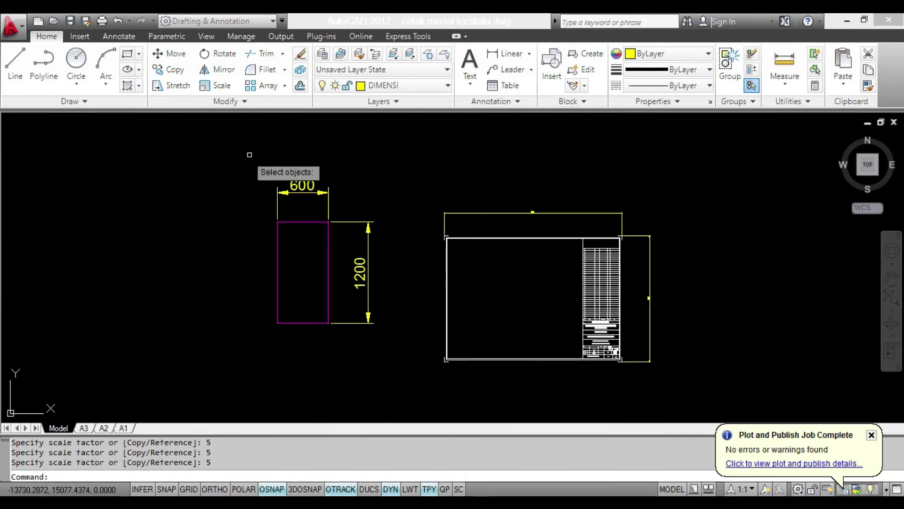
left_click(232, 151)
left_click(368, 345)
key("Return")
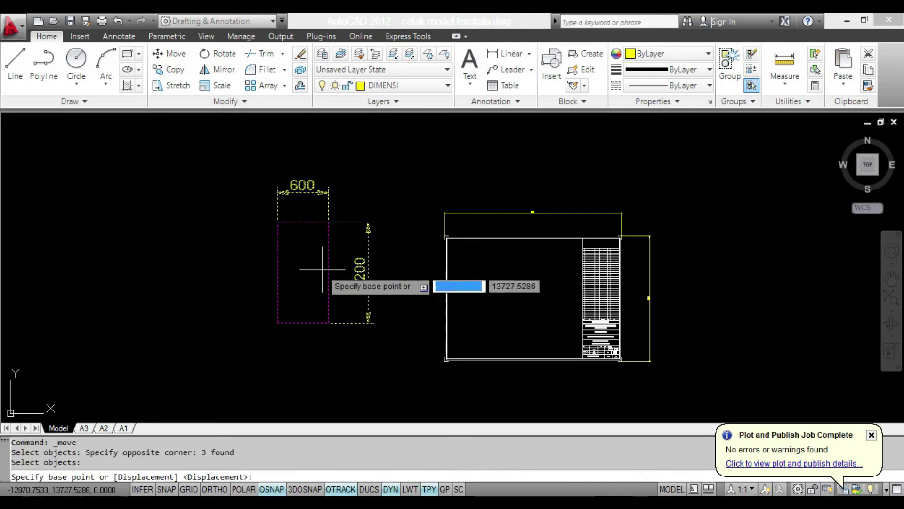
left_click(321, 267)
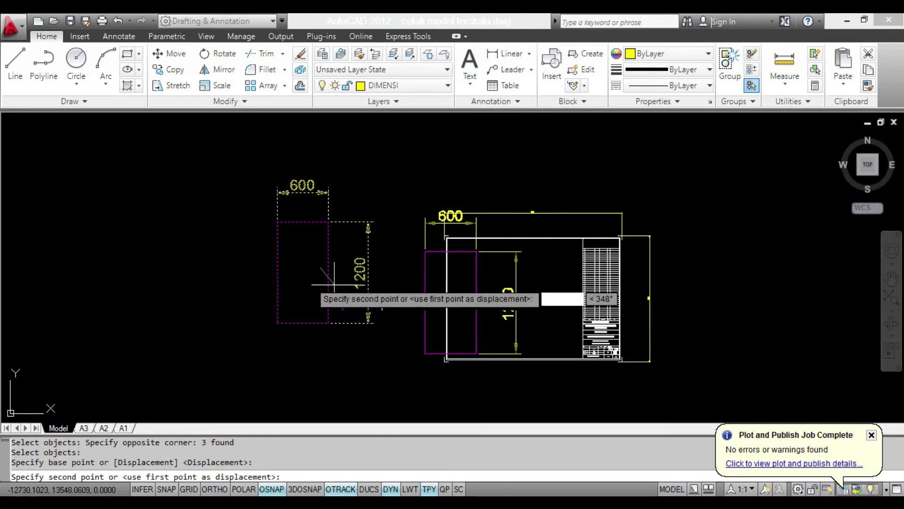
left_click(232, 263)
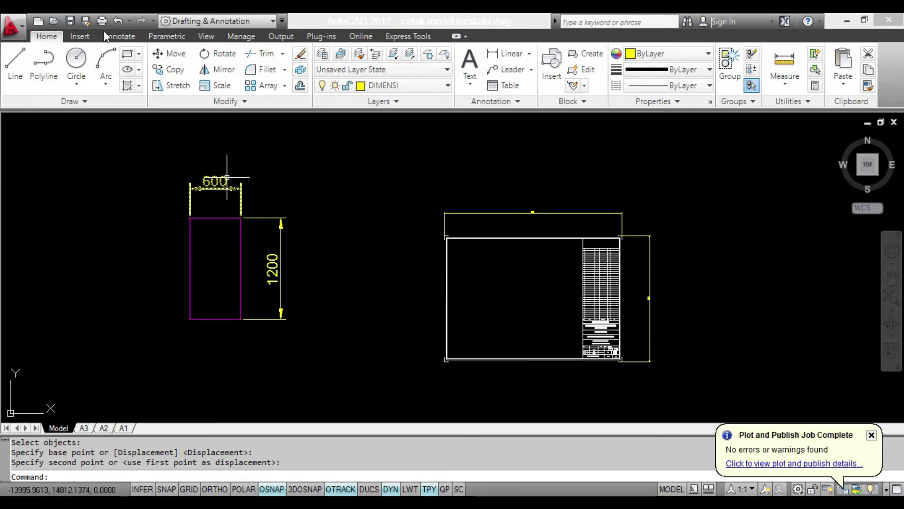
- Undo the rectangle's move and the last scaling of the sheet frame
left_click(118, 24)
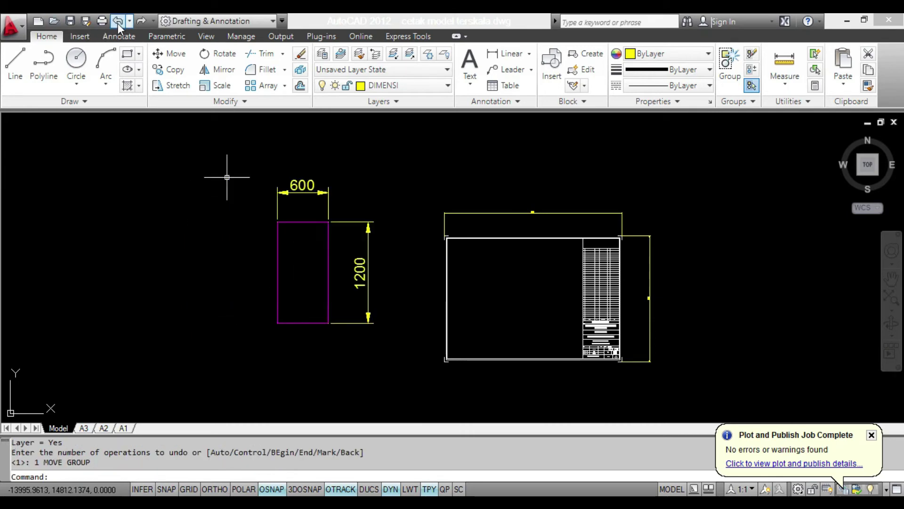
left_click(118, 23)
left_click(118, 22)
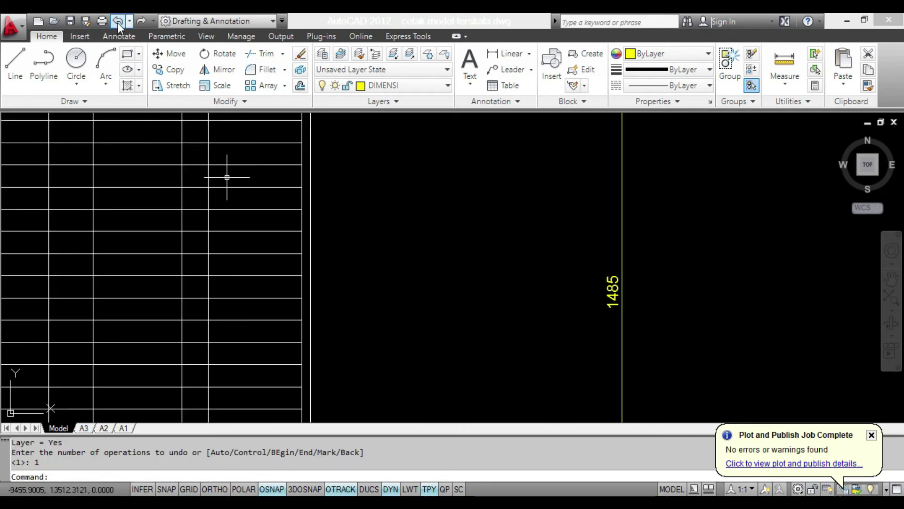
left_click(118, 23)
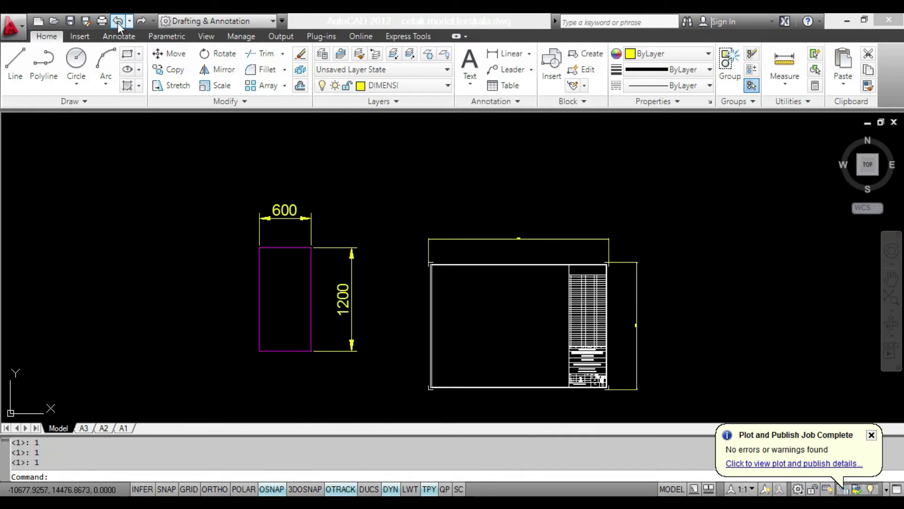
left_click(117, 23)
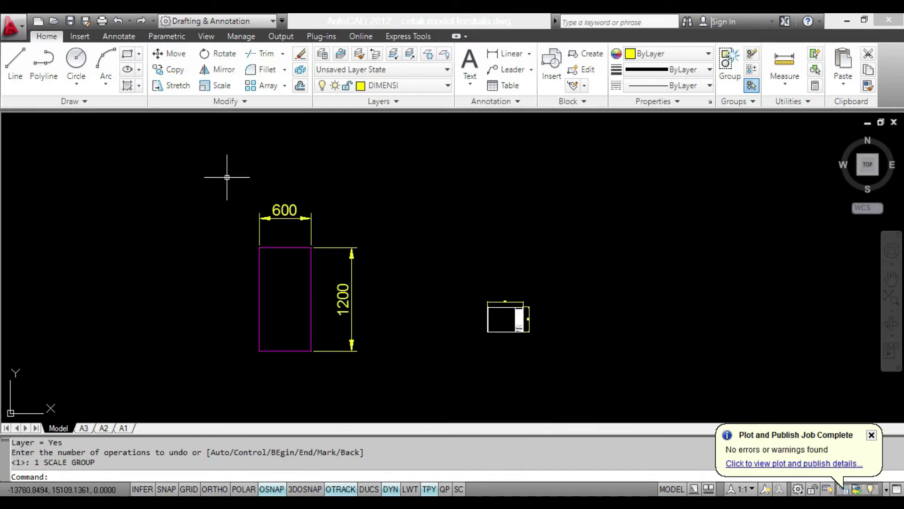
- Scale the sheet frame, including its title block and dimensions, by a factor of 10 from a base point inside it
scroll(525, 308, "up", 8)
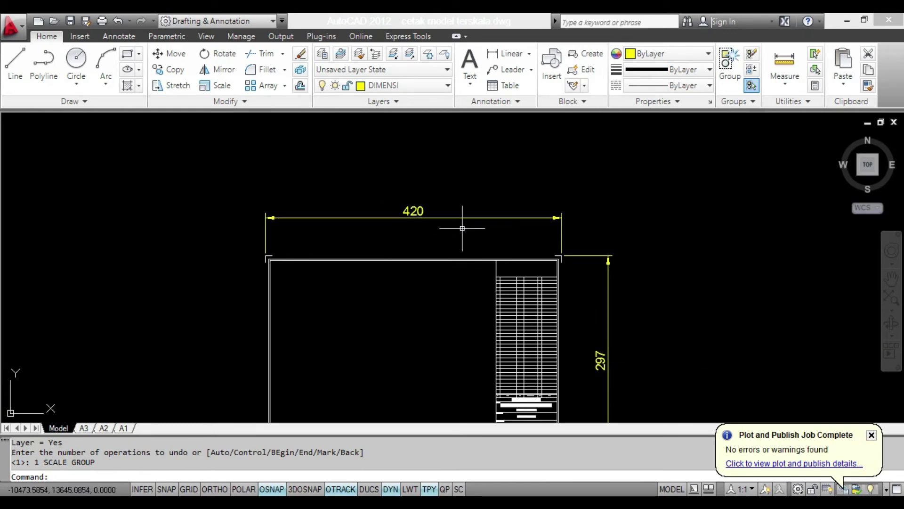
scroll(462, 228, "down", 5)
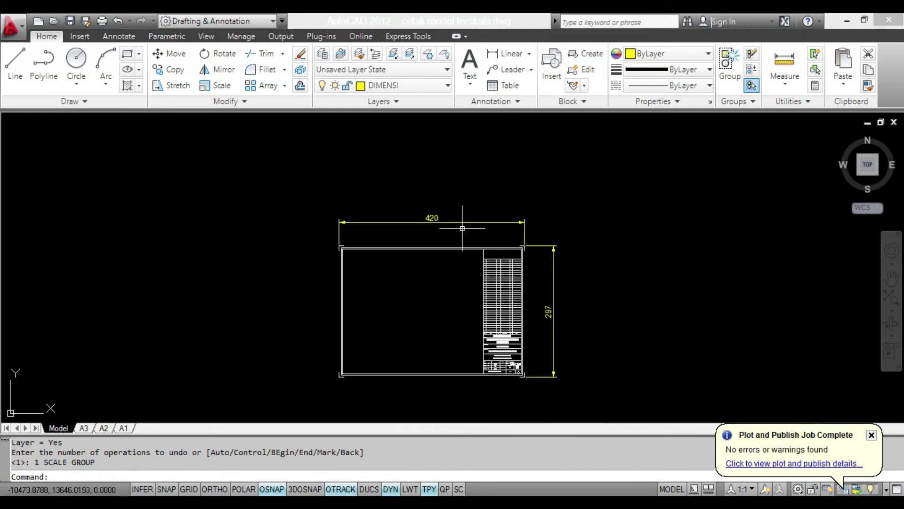
scroll(457, 228, "up", 5)
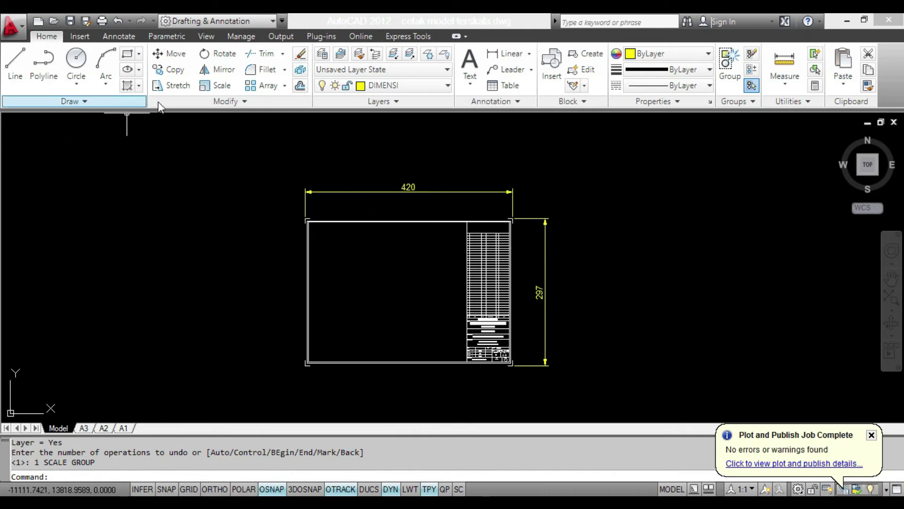
left_click(215, 87)
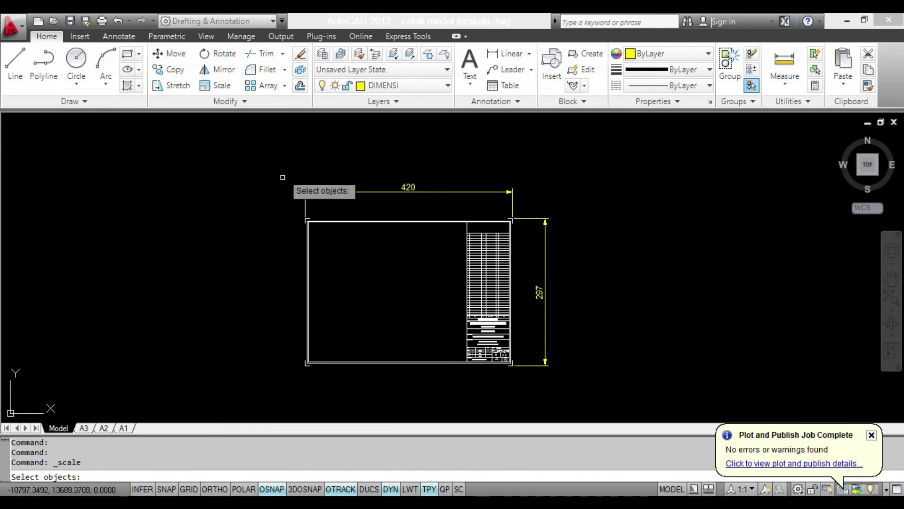
left_click(282, 164)
left_click(626, 401)
key("Return")
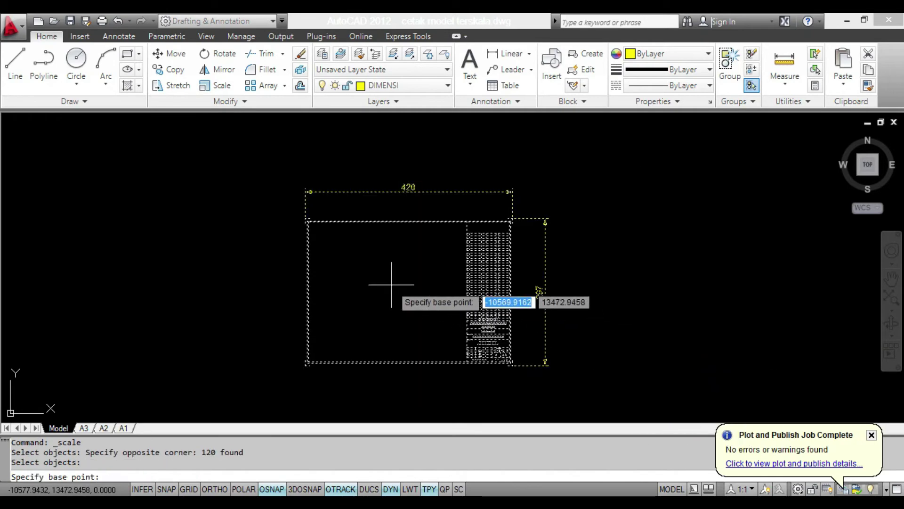
left_click(388, 284)
type("1")
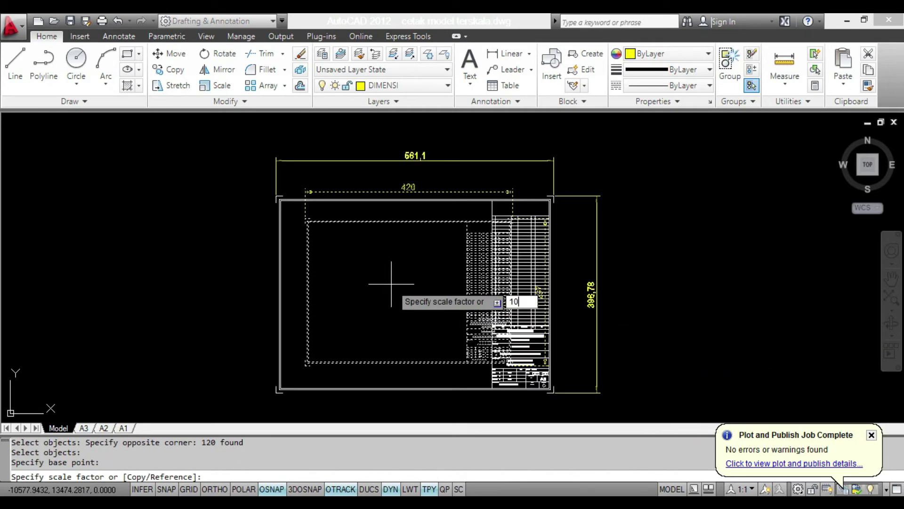
type("0")
key("Return")
scroll(542, 272, "down", 10)
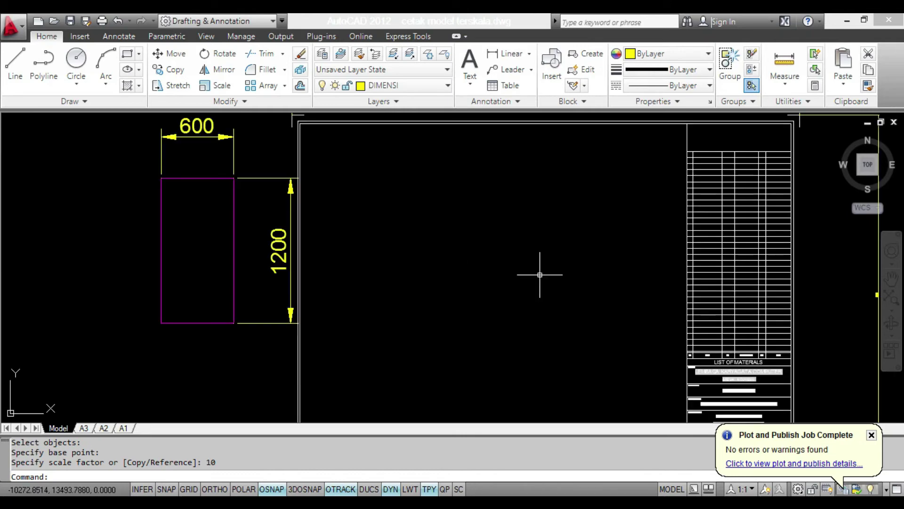
- Try to move the 600 by 1200 rectangle with its dimensions into the sheet frame, and undo the move
left_click(356, 207)
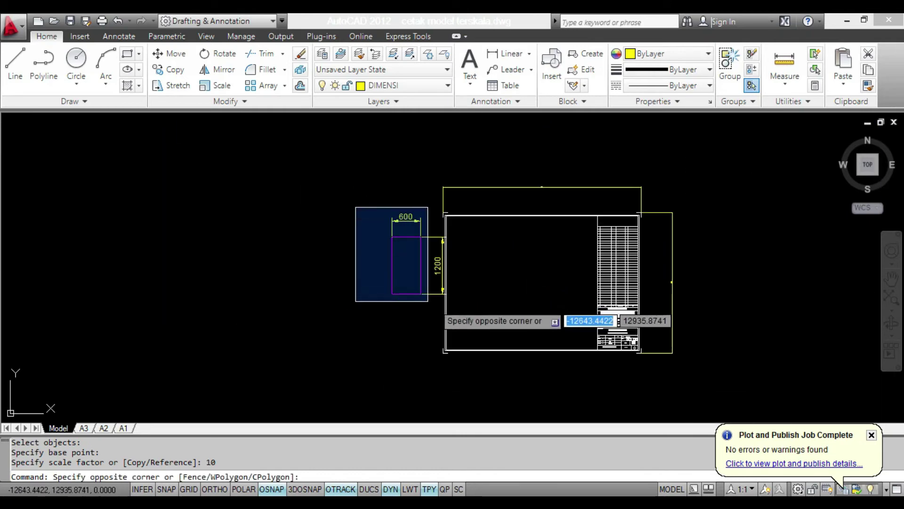
left_click(460, 314)
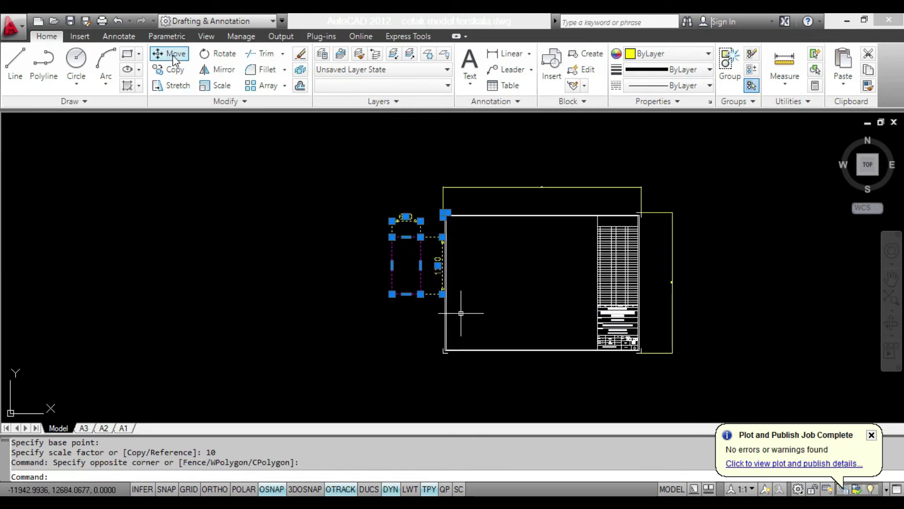
type("m")
key("Return")
left_click(413, 265)
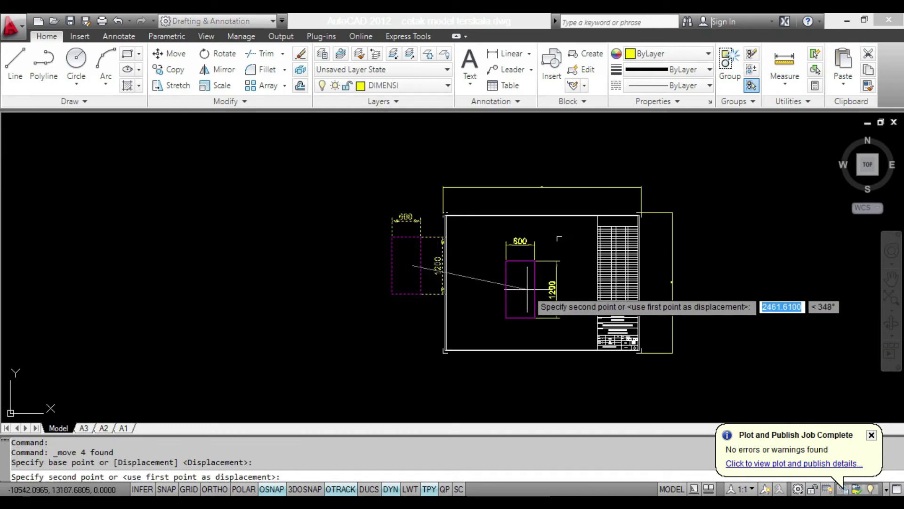
left_click(527, 288)
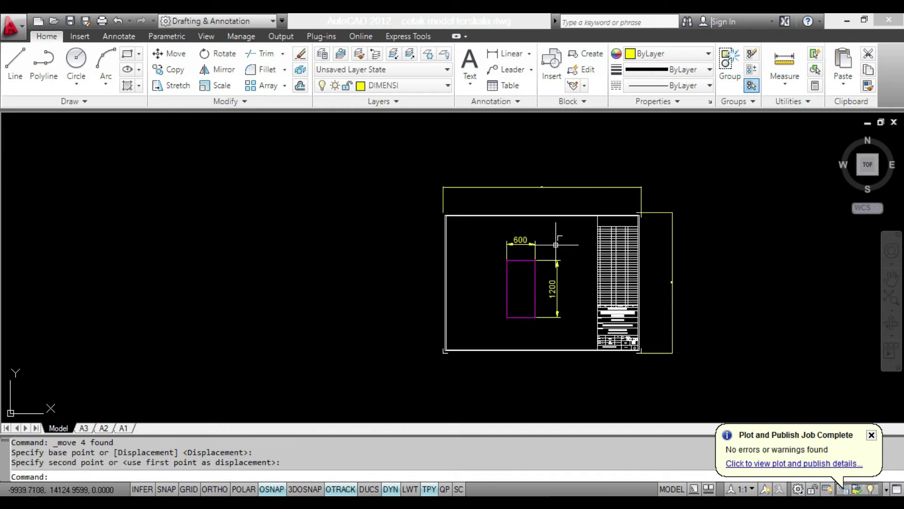
left_click(126, 24)
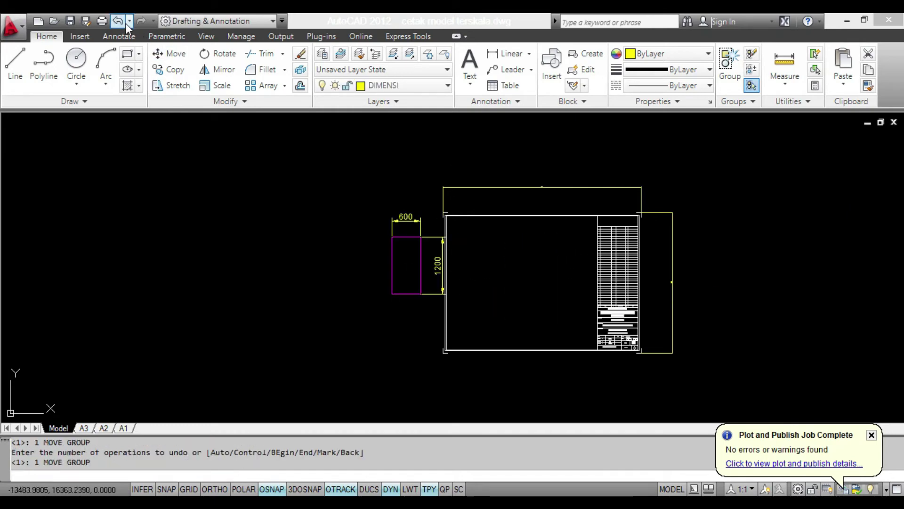
- Move only the 600 by 1200 rectangle and its two dimensions into the empty drawing area of the sheet frame
scroll(445, 258, "up", 3)
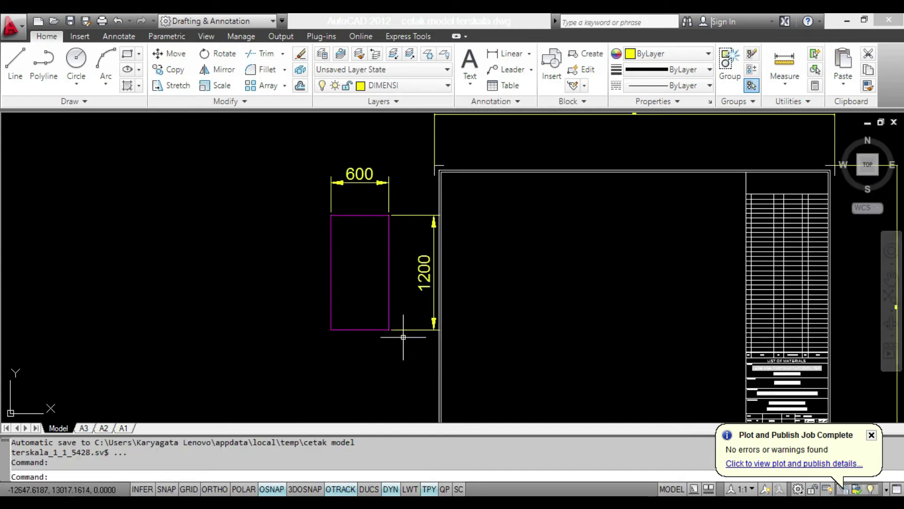
left_click(419, 356)
left_click(279, 133)
left_click(169, 53)
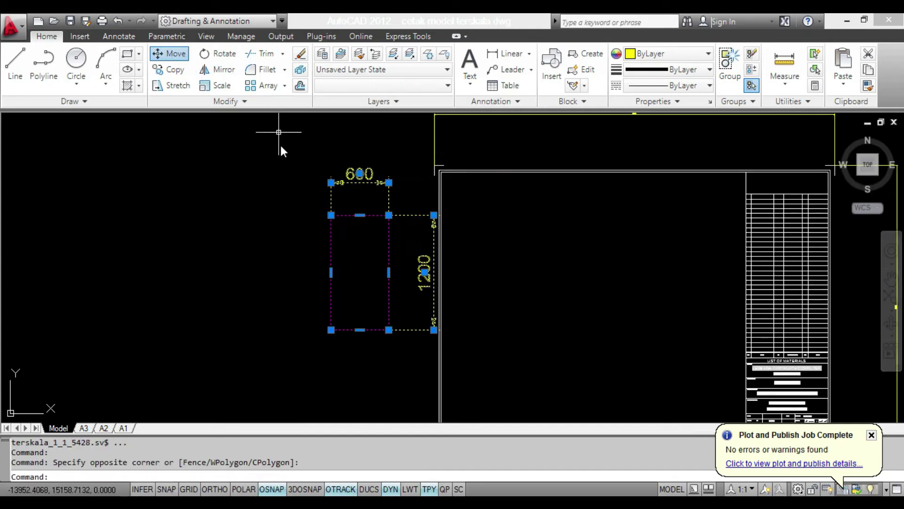
left_click(359, 239)
left_click(607, 309)
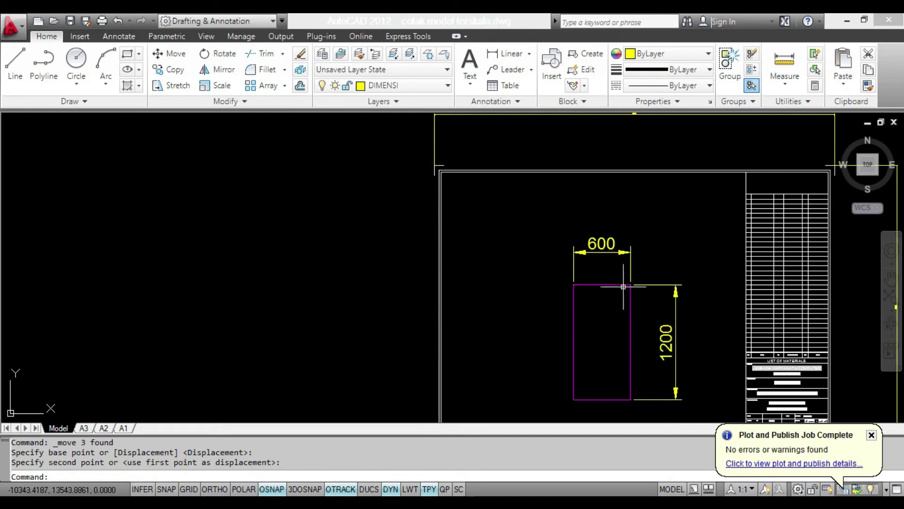
- Create a new page setup named cm for the Model layout, based on the current *Model* settings
scroll(565, 263, "down", 4)
scroll(506, 245, "up", 3)
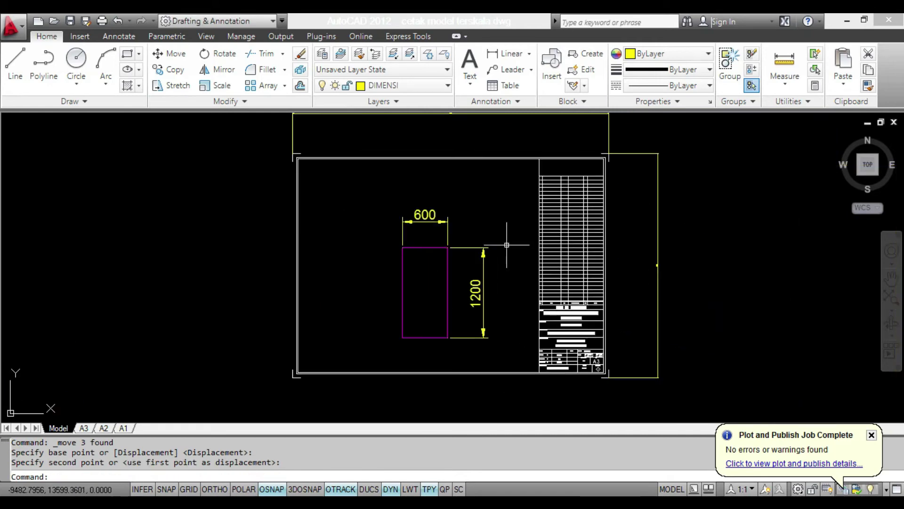
scroll(507, 245, "down", 4)
middle_click_drag(519, 246, 493, 255)
scroll(493, 255, "up", 3)
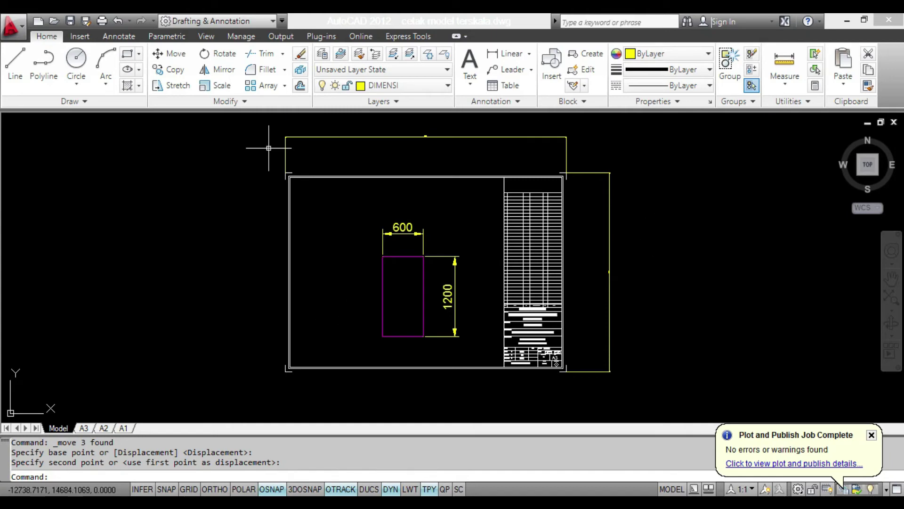
right_click(62, 428)
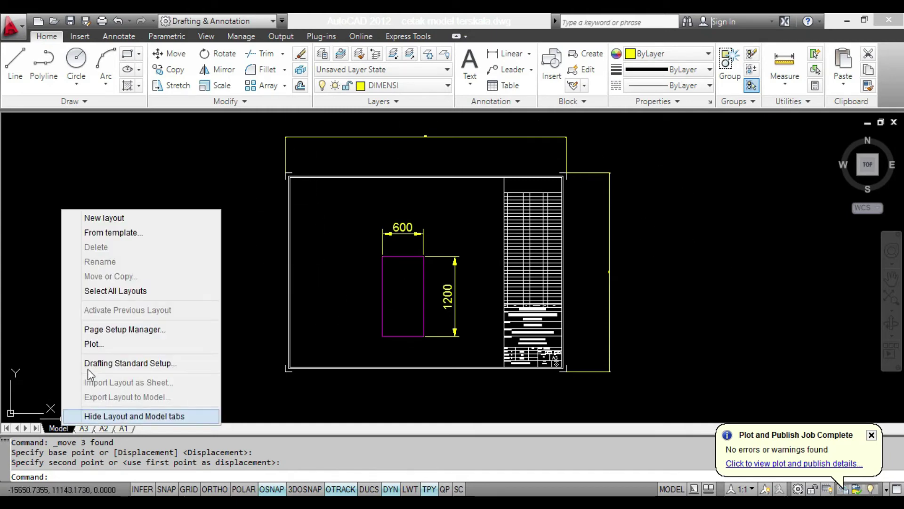
left_click(109, 330)
left_click(553, 216)
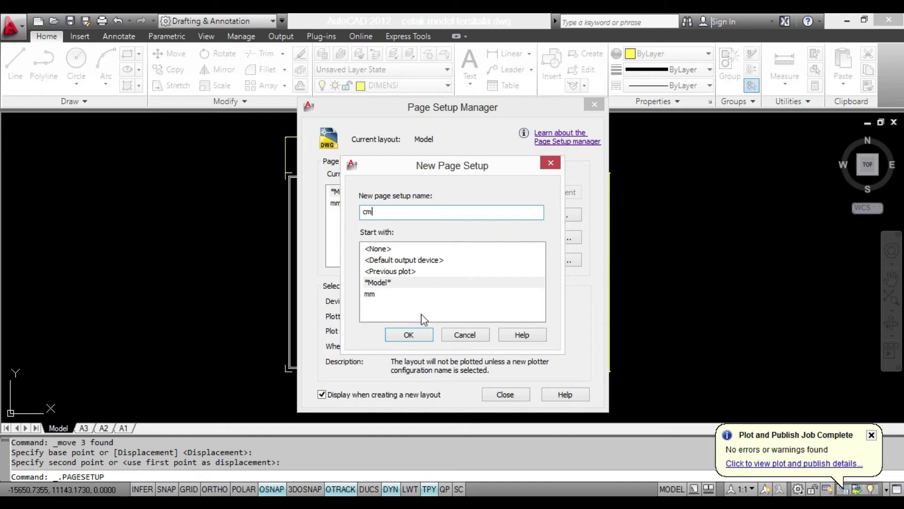
left_click(415, 333)
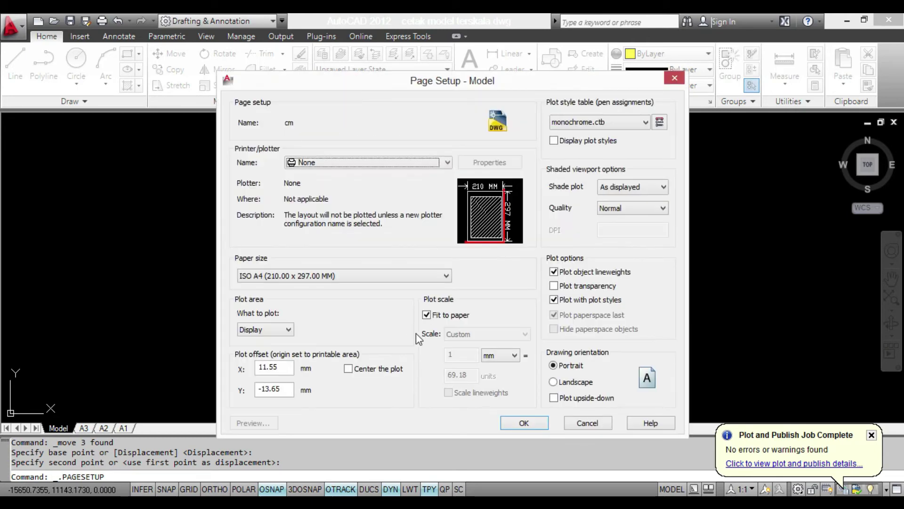
- Set the page setup's plotter to PrimoPDF and its paper size to A3
left_click(340, 163)
left_click(337, 185)
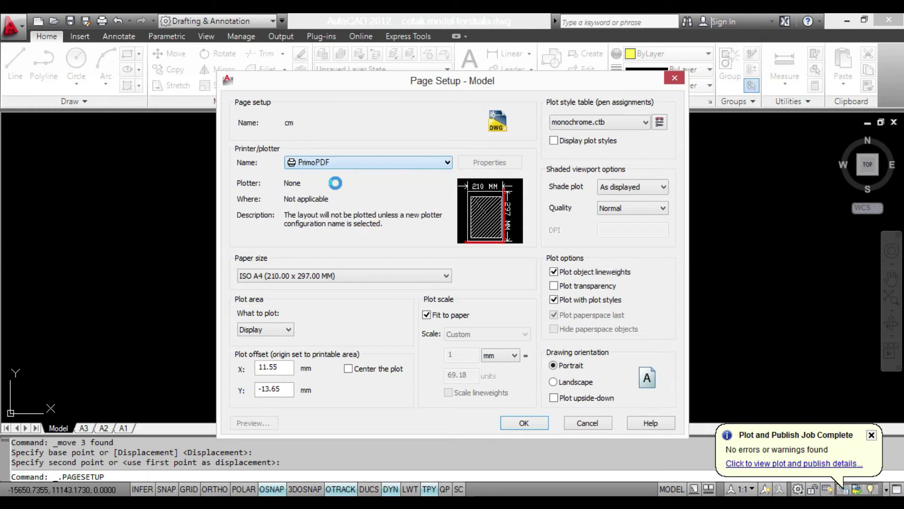
left_click(372, 278)
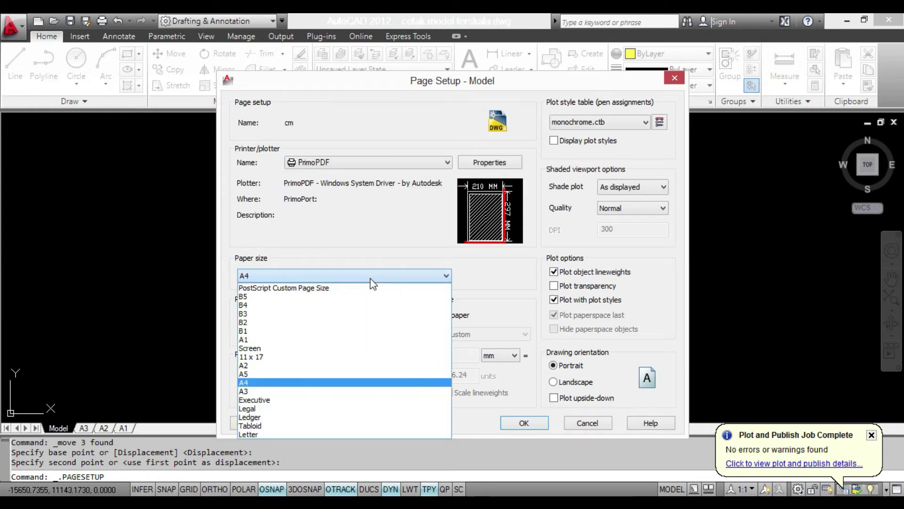
left_click(292, 391)
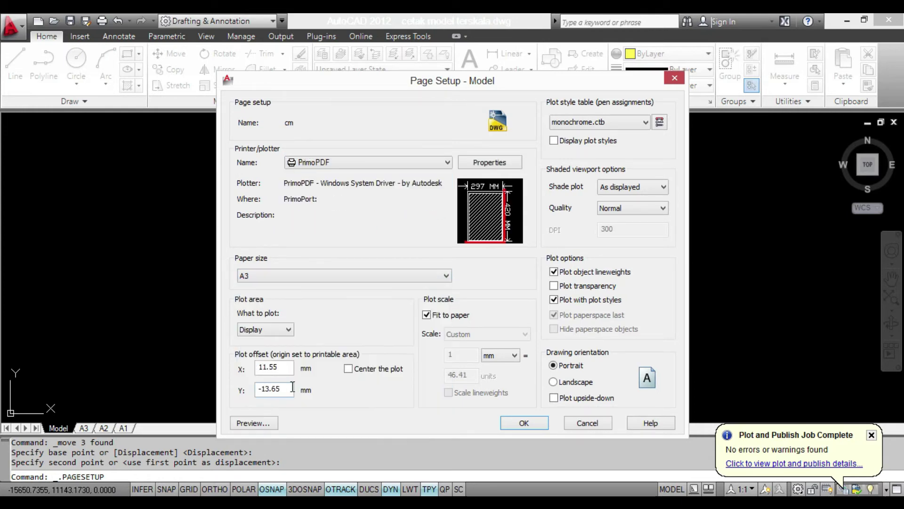
- Set the plot area to a window spanning the A3 sheet frame's outer trim corners, from upper left to lower right
left_click(283, 330)
left_click(263, 368)
scroll(299, 162, "up", 6)
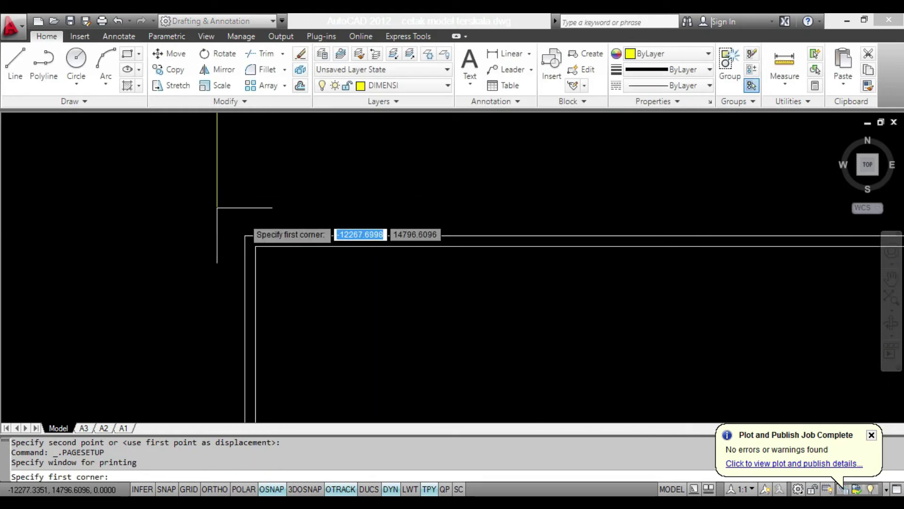
scroll(150, 186, "up", 2)
left_click(129, 176)
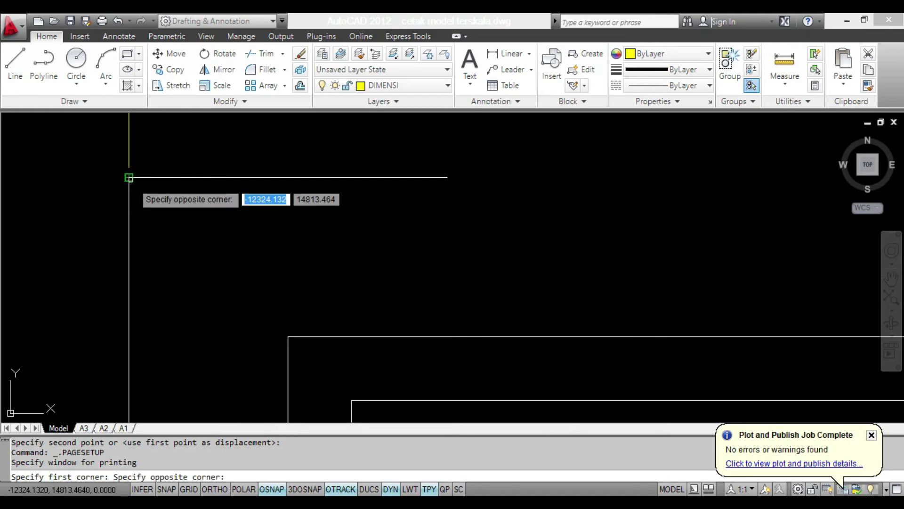
scroll(134, 186, "down", 1)
scroll(135, 186, "down", 3)
scroll(492, 323, "up", 4)
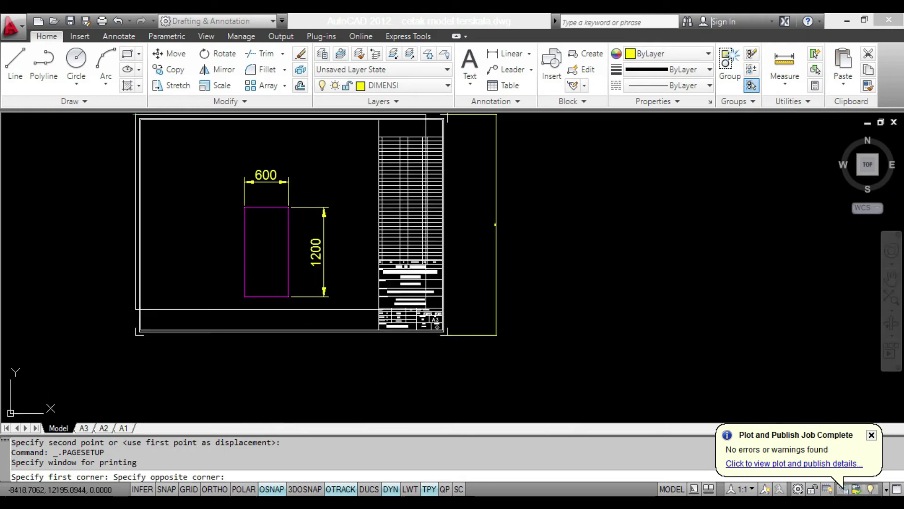
scroll(438, 320, "up", 5)
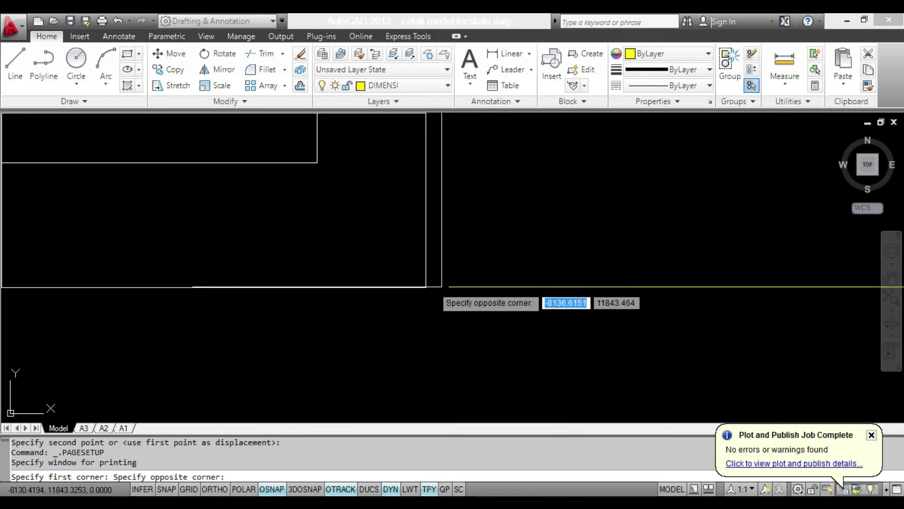
left_click(441, 286)
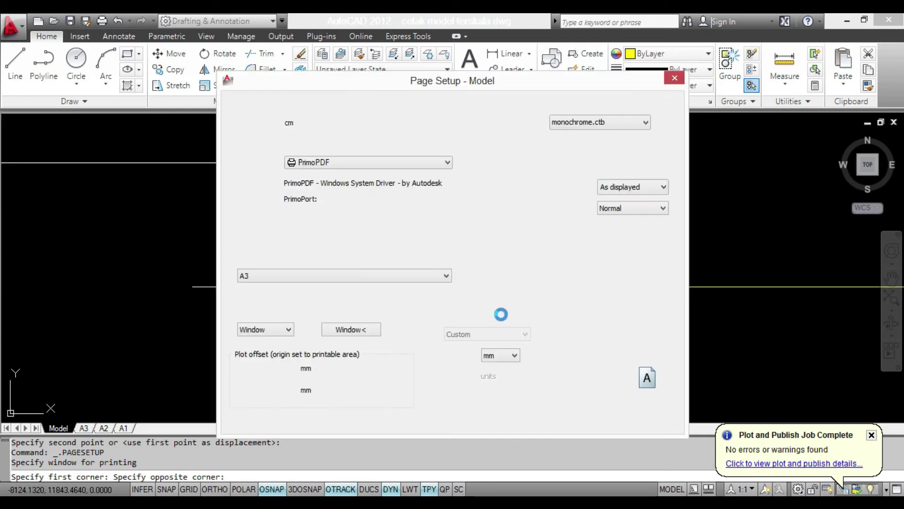
- Center the plot, turn off Fit to paper and set the plot scale to 1 mm = 10 units
left_click(393, 369)
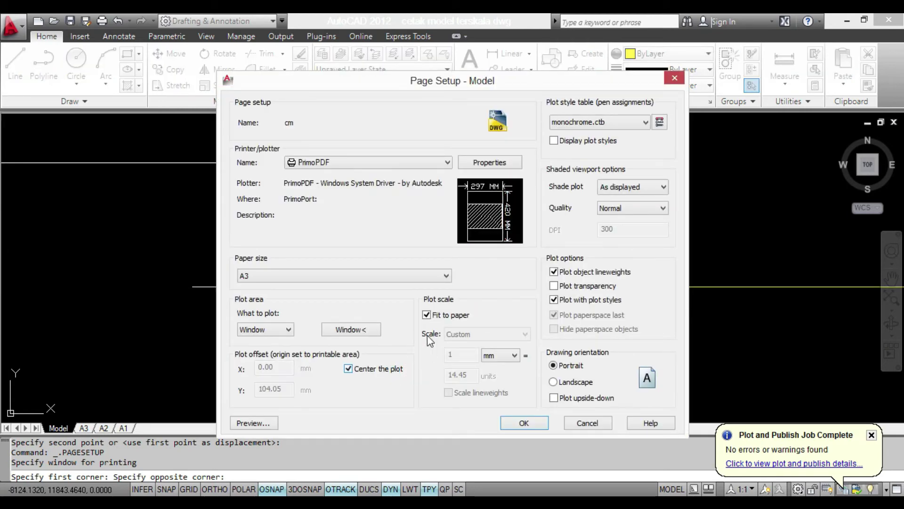
left_click(427, 315)
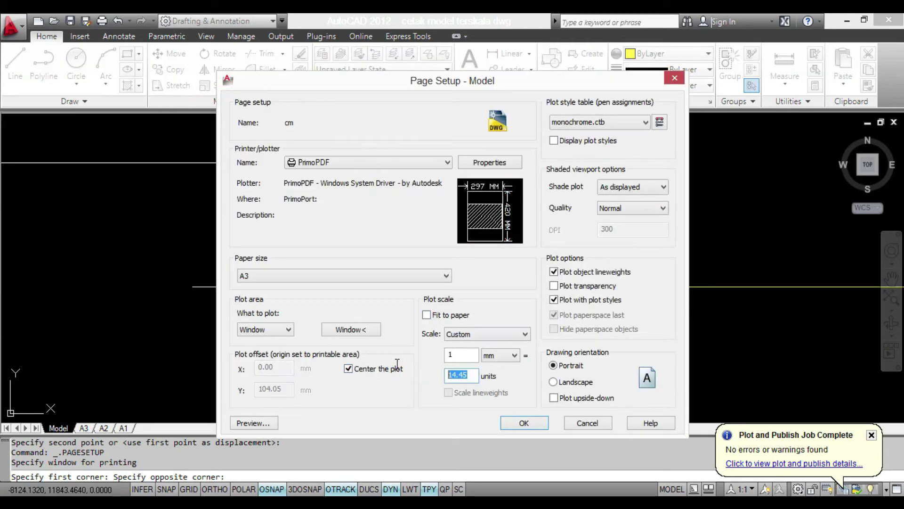
type("10")
- Set the drawing orientation to Landscape and save the page setup, closing the Page Setup Manager
left_click(571, 387)
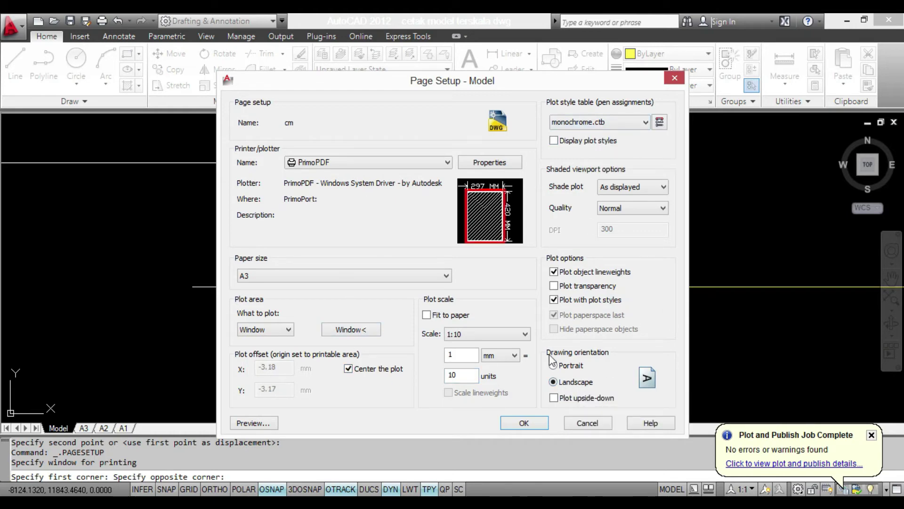
left_click(525, 423)
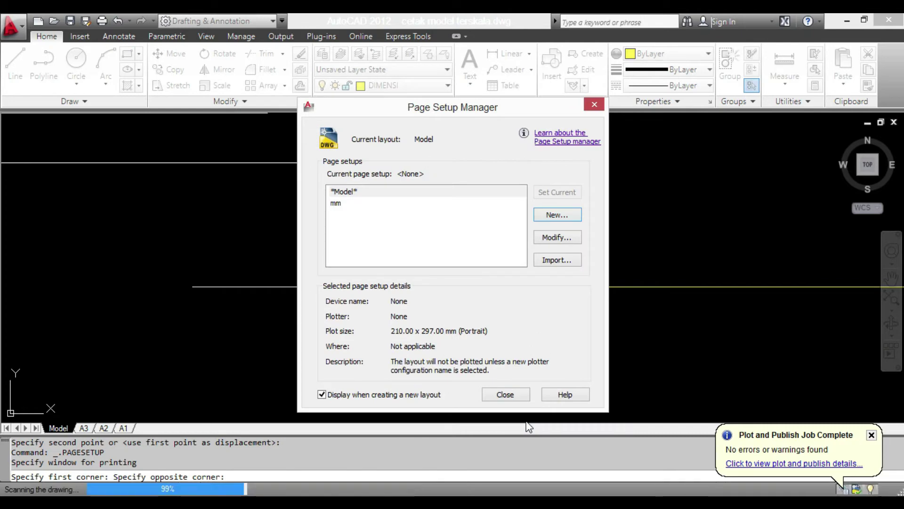
left_click(505, 394)
- Examine the 600 by 1200 rectangle, its dimensions and the title block inside the sheet frame
scroll(508, 346, "up", 5)
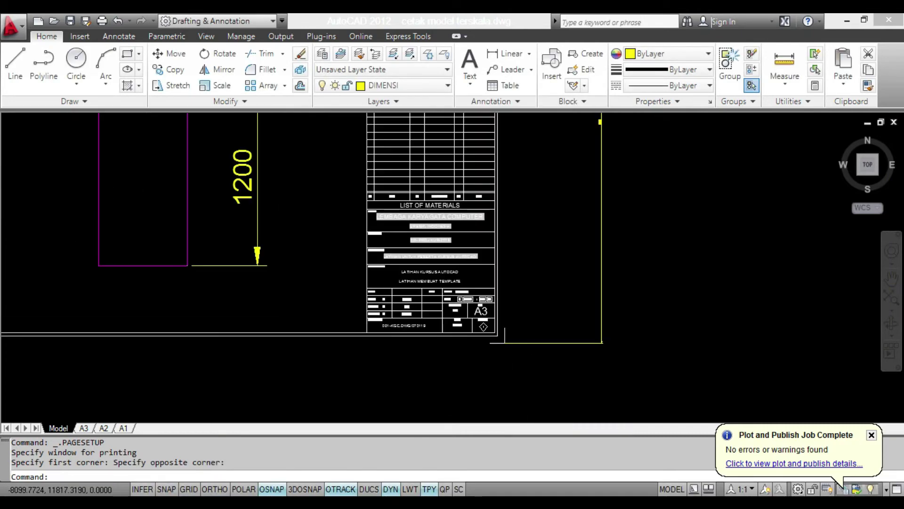
scroll(508, 346, "down", 3)
scroll(438, 301, "up", 3)
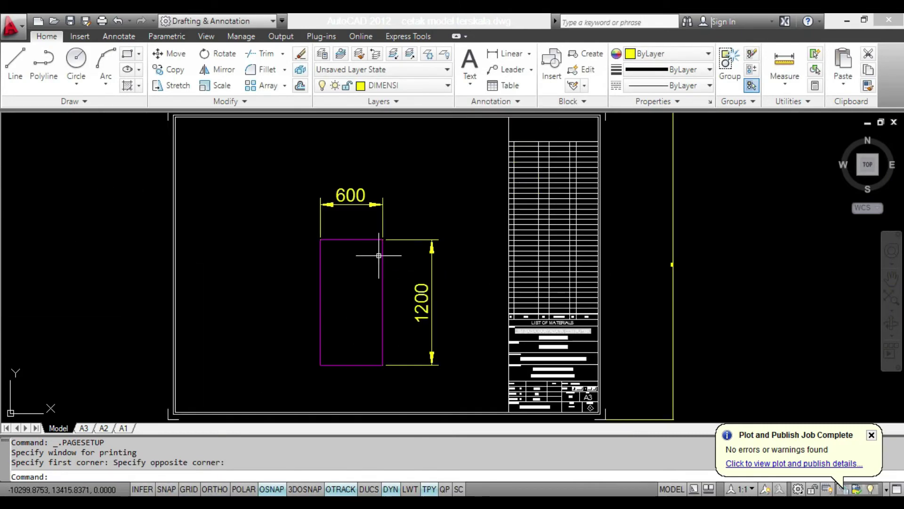
scroll(357, 212, "up", 2)
scroll(357, 212, "down", 2)
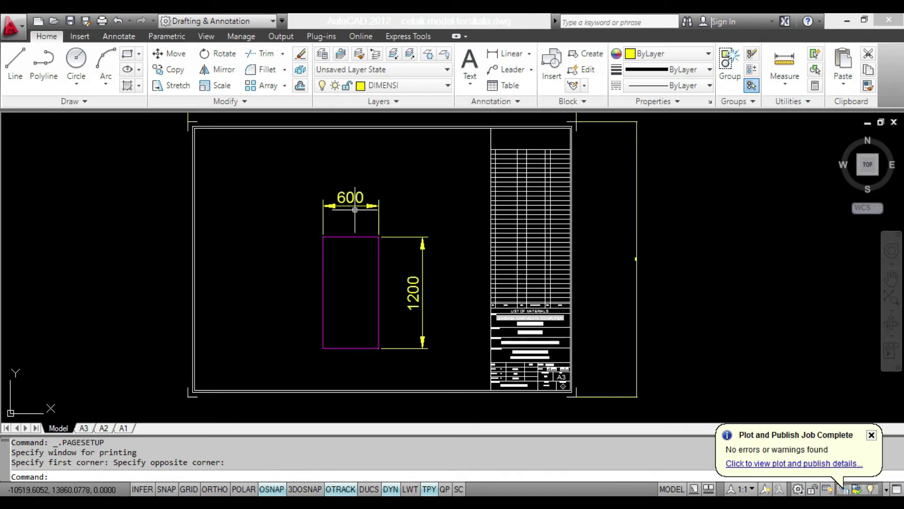
scroll(352, 208, "up", 2)
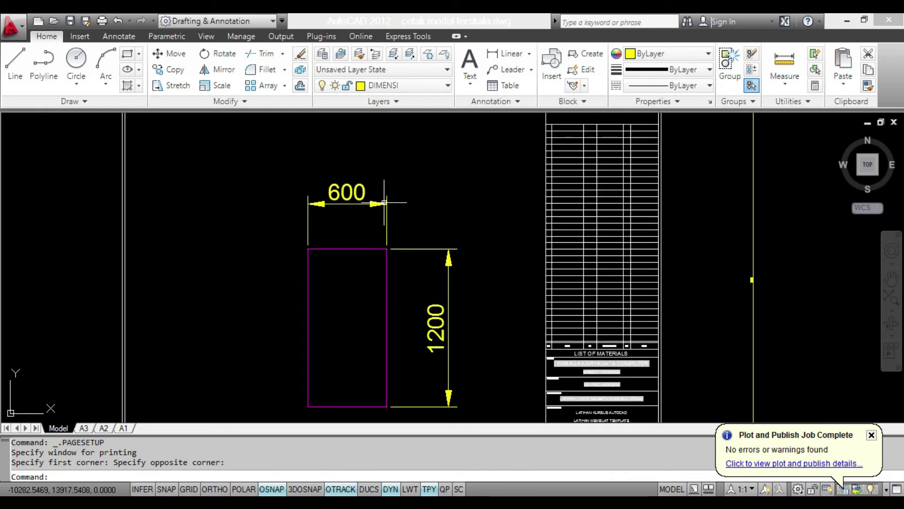
scroll(385, 203, "down", 2)
scroll(428, 262, "up", 4)
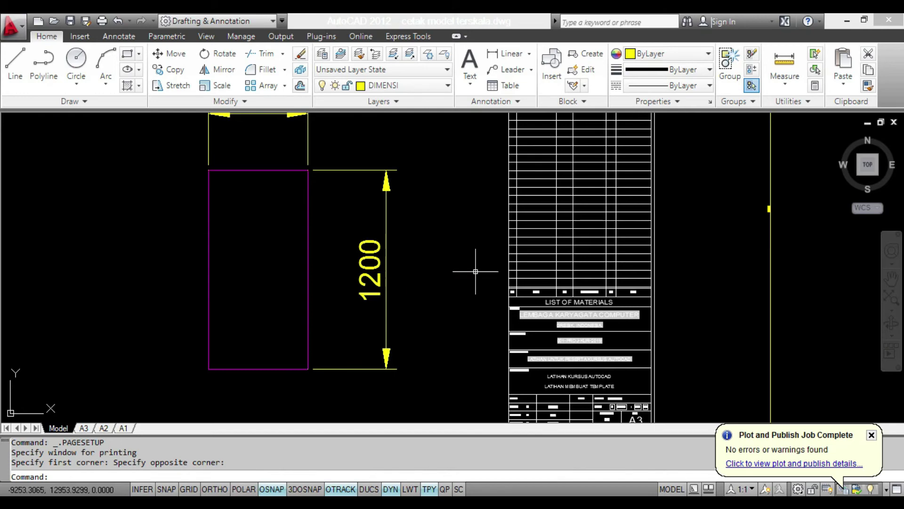
- Compare the dimensions of the 6000 by 12000 rectangle in the large frame with those of the 600 by 1200 rectangle
scroll(476, 272, "down", 6)
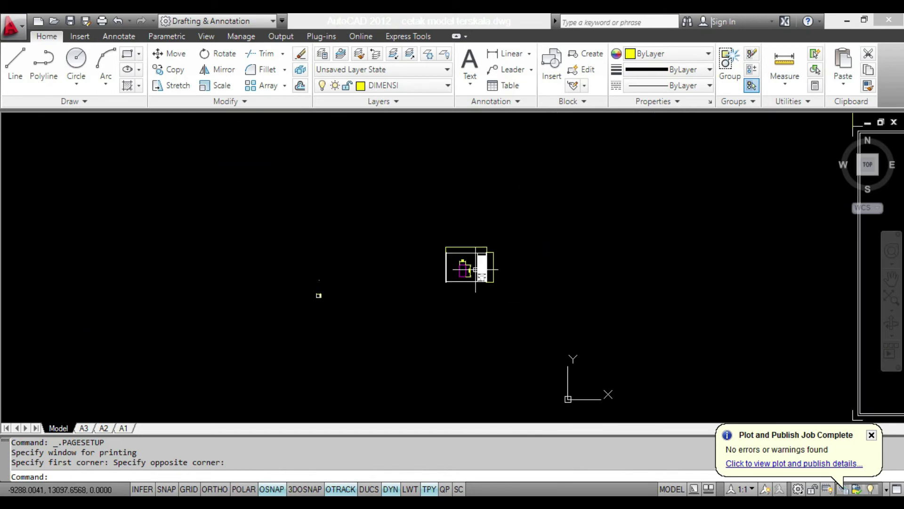
middle_click_drag(476, 269, 167, 236)
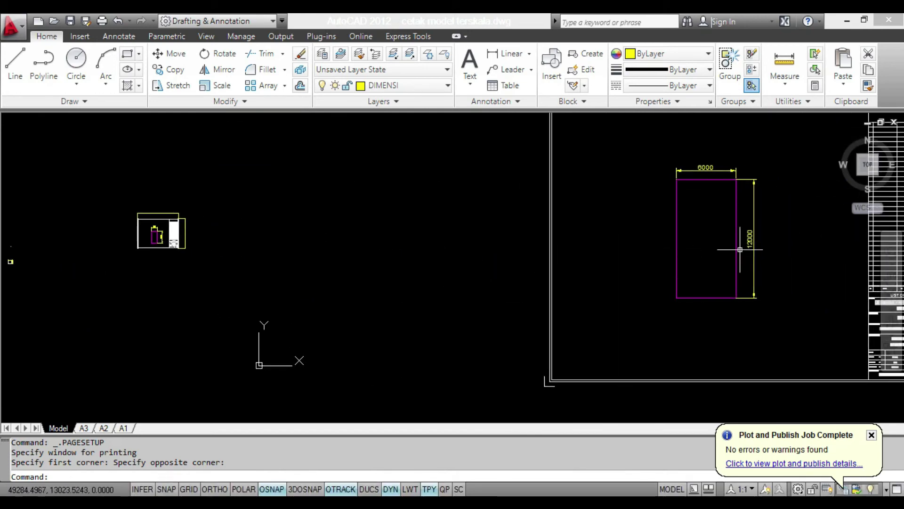
middle_click_drag(711, 223, 681, 225)
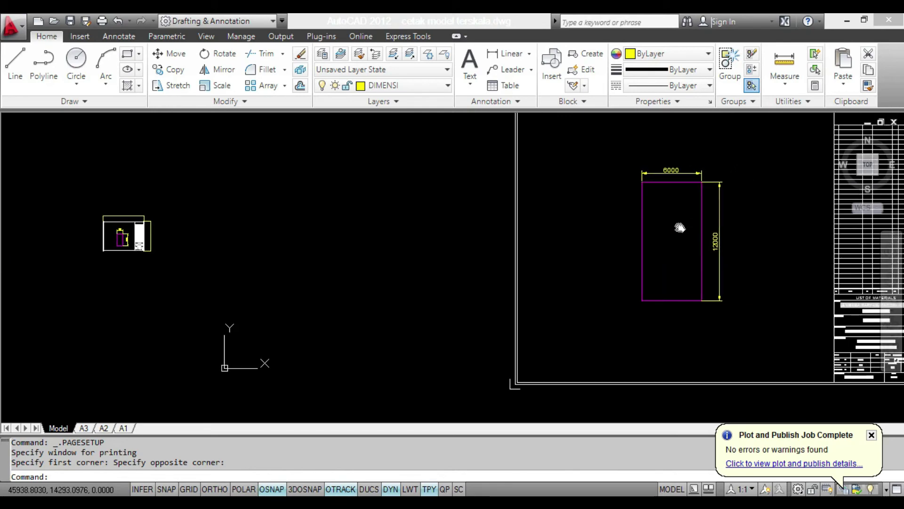
scroll(668, 162, "up", 3)
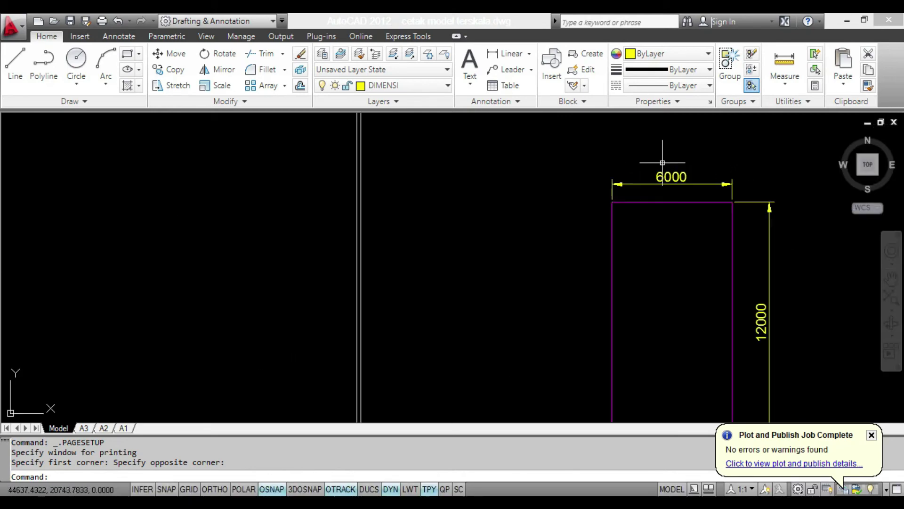
scroll(685, 168, "up", 2)
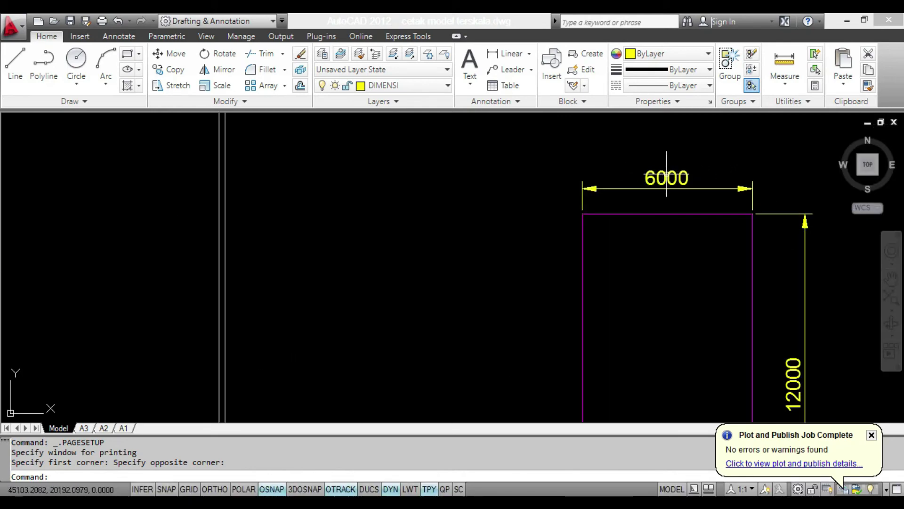
scroll(699, 227, "down", 2)
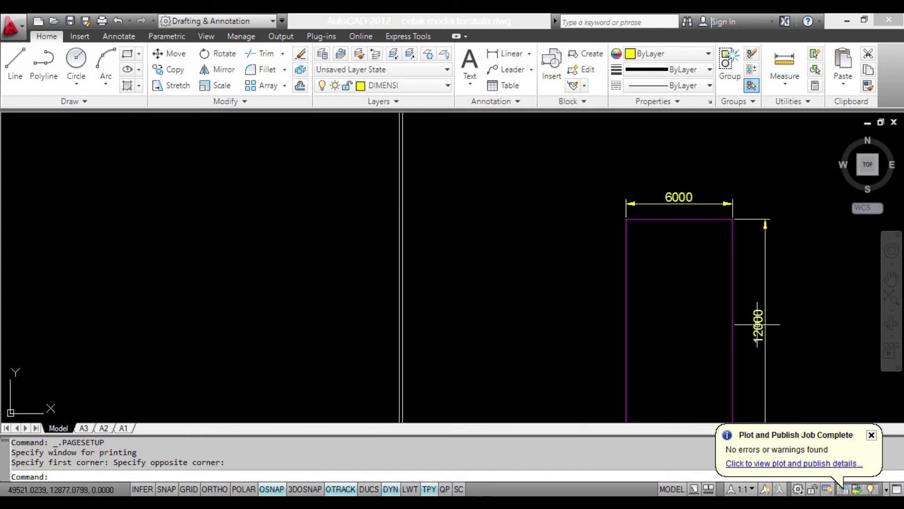
scroll(758, 325, "down", 4)
scroll(347, 321, "up", 6)
scroll(316, 324, "up", 6)
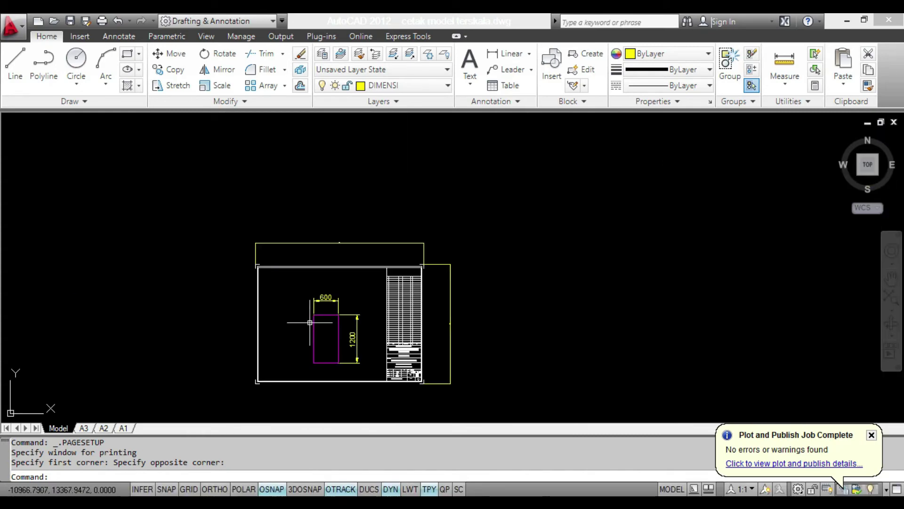
middle_click_drag(322, 331, 341, 287)
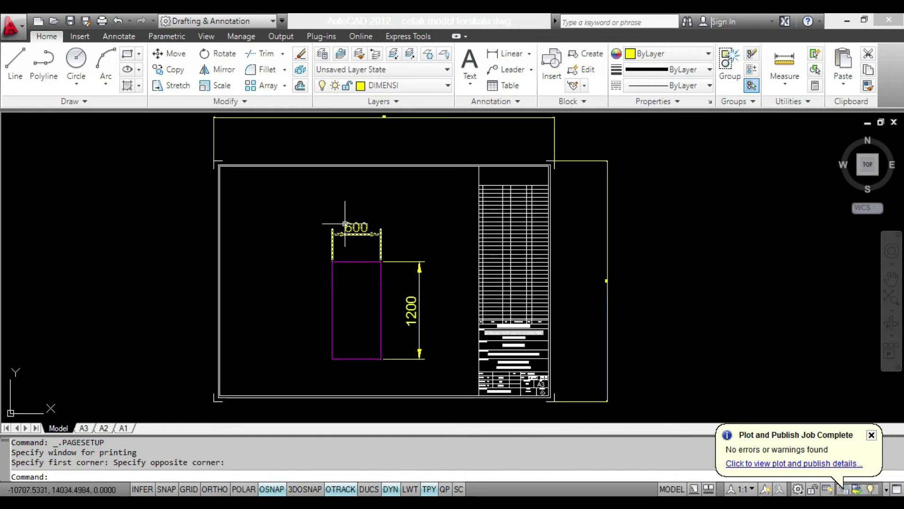
scroll(336, 221, "down", 6)
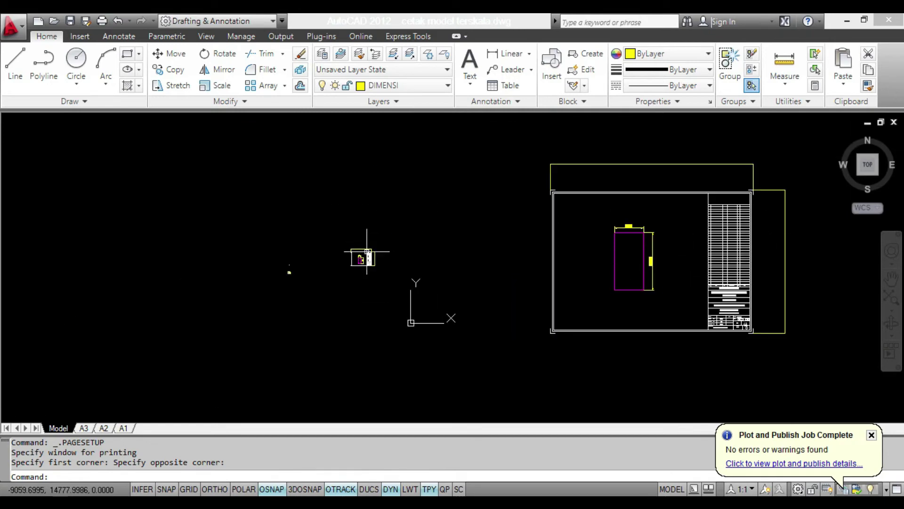
scroll(213, 275, "down", 5)
scroll(358, 271, "up", 8)
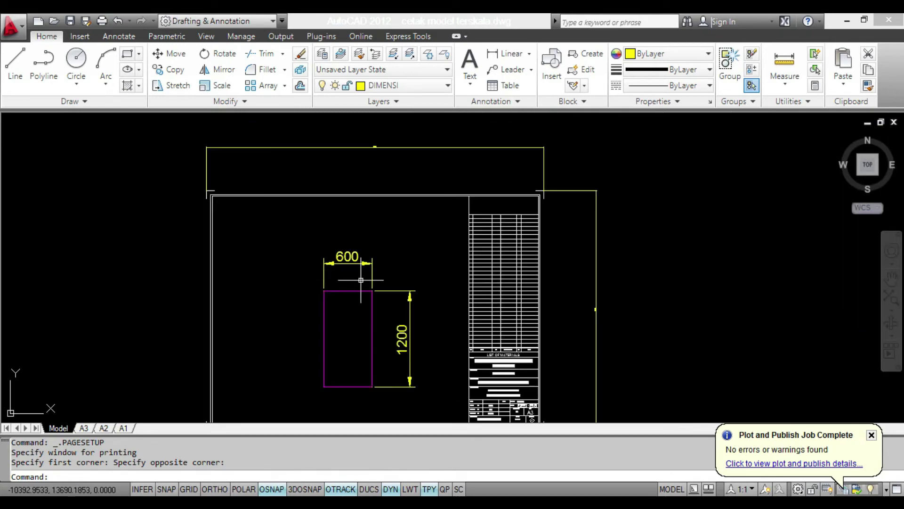
middle_click_drag(361, 273, 362, 234)
middle_click_drag(390, 282, 383, 304)
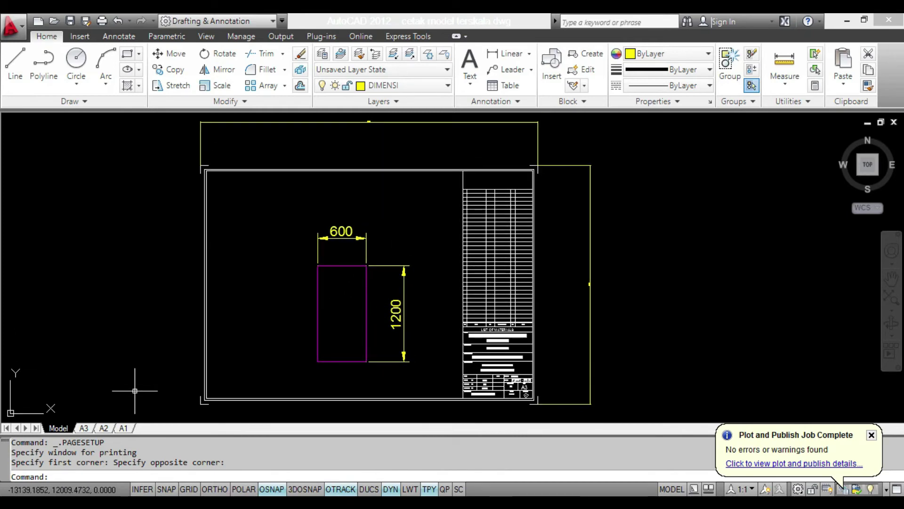
- Preview the Model plot with the cm page setup, and leave the Plot dialog without plotting
key("Escape")
key("Escape")
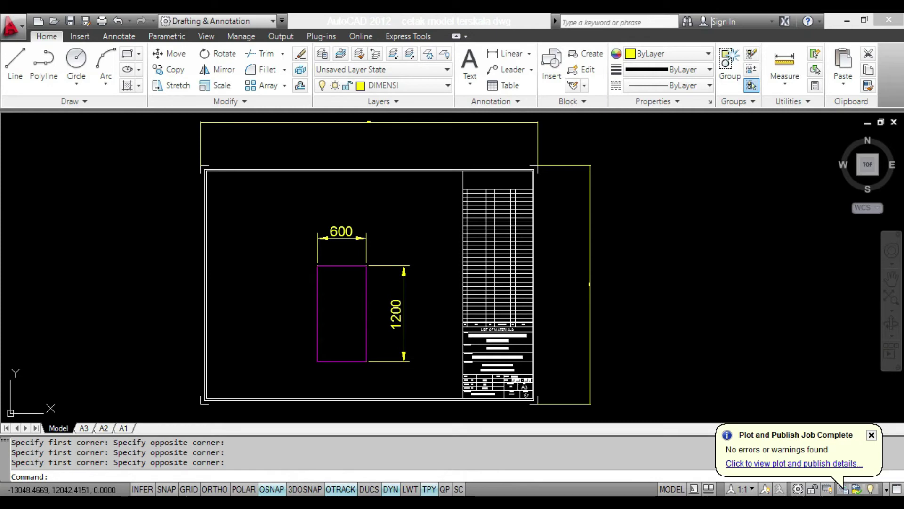
key("ctrl+p")
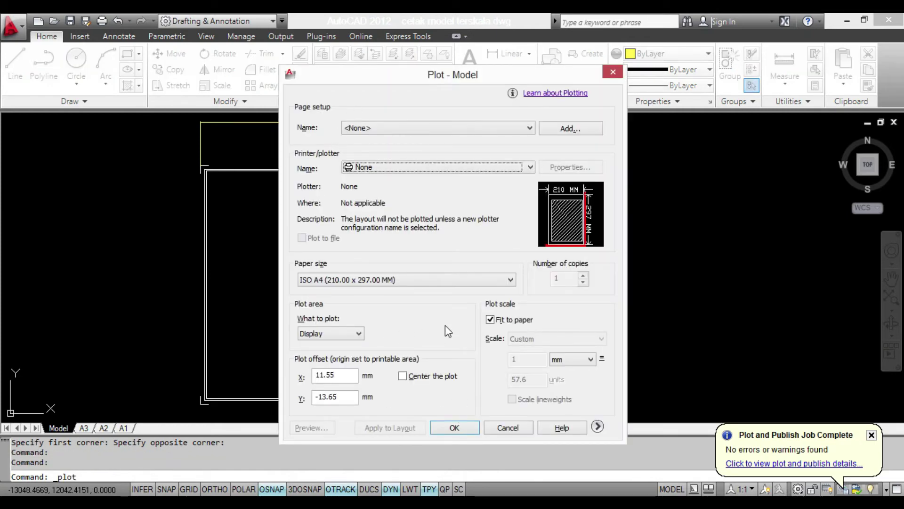
left_click(392, 129)
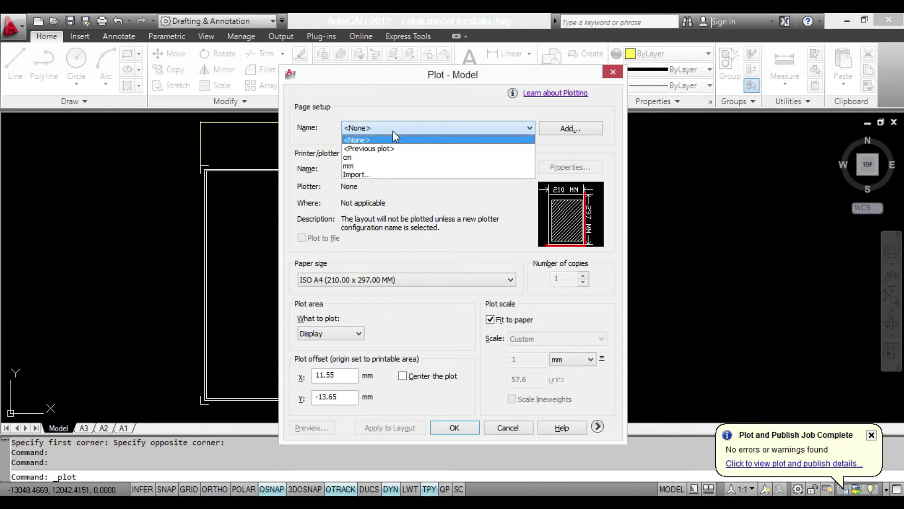
left_click(378, 158)
left_click(310, 428)
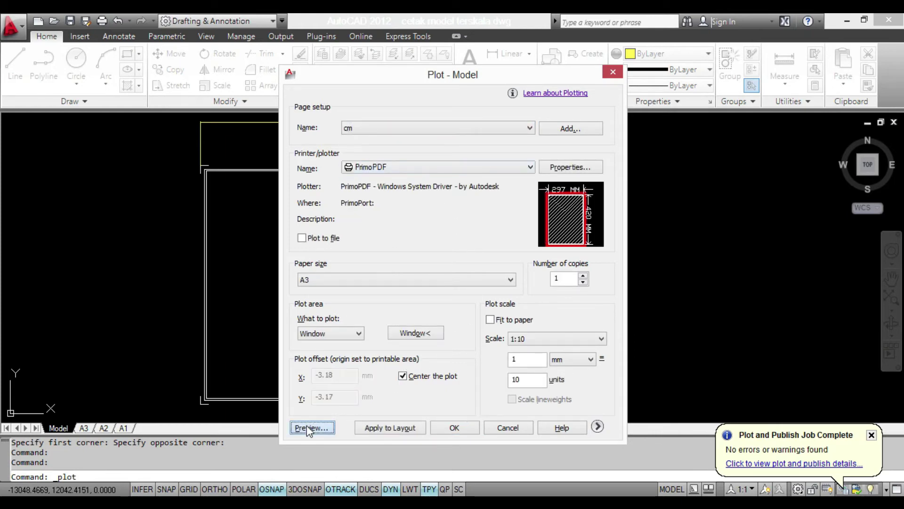
left_click(510, 269)
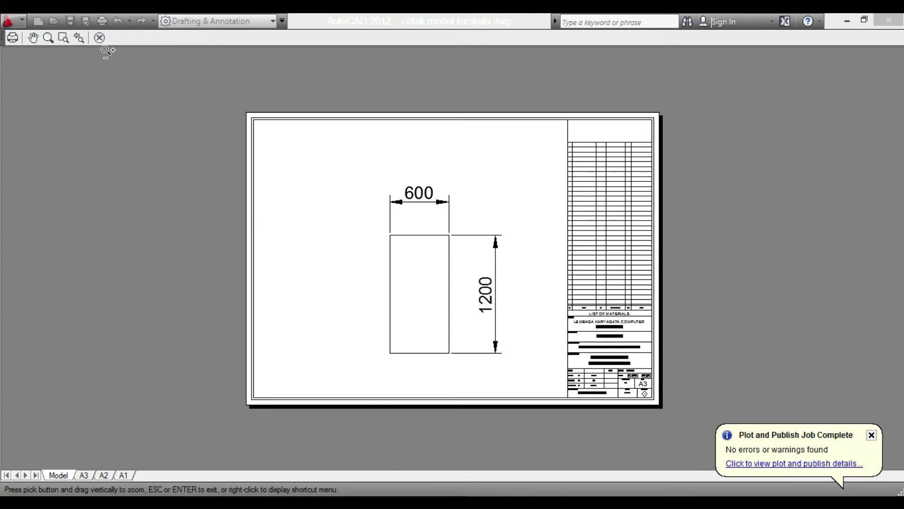
left_click(99, 38)
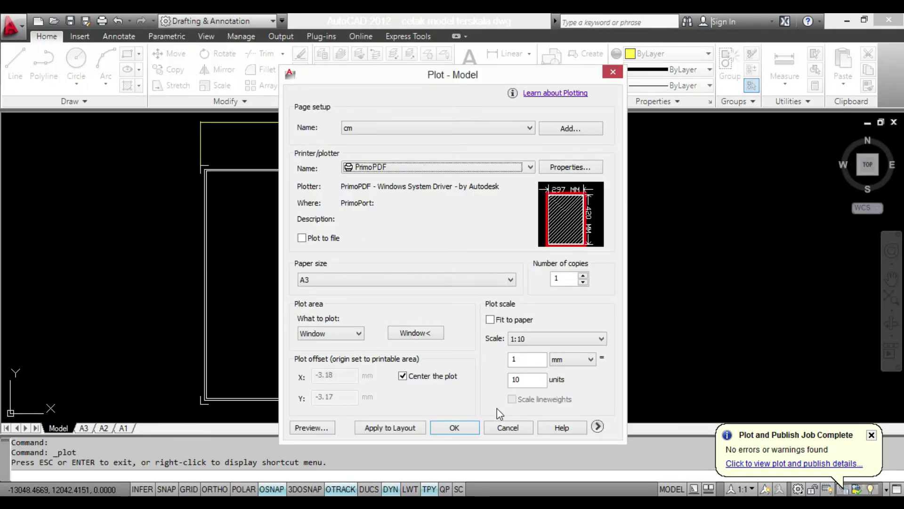
left_click(500, 428)
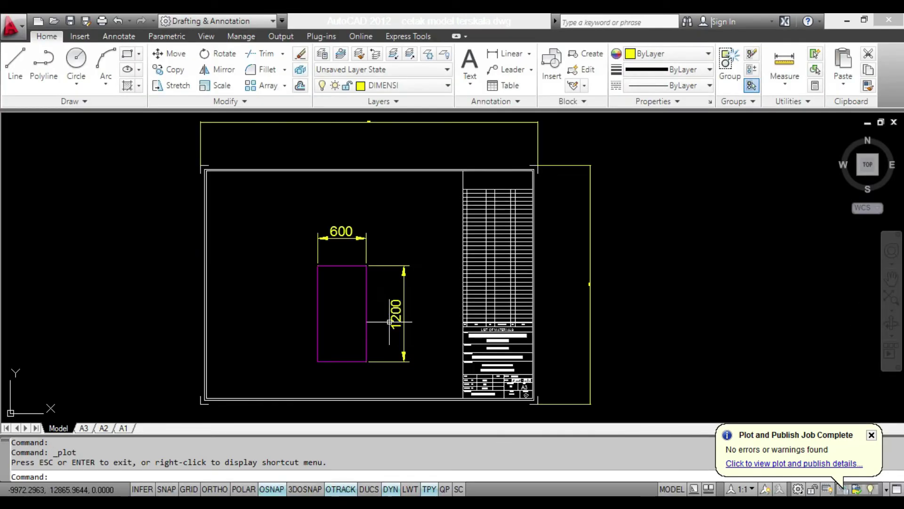
- Switch to the browser article on scaled printing and read on through the cm section to the explanation of the 1:5 scale
scroll(387, 323, "down", 4)
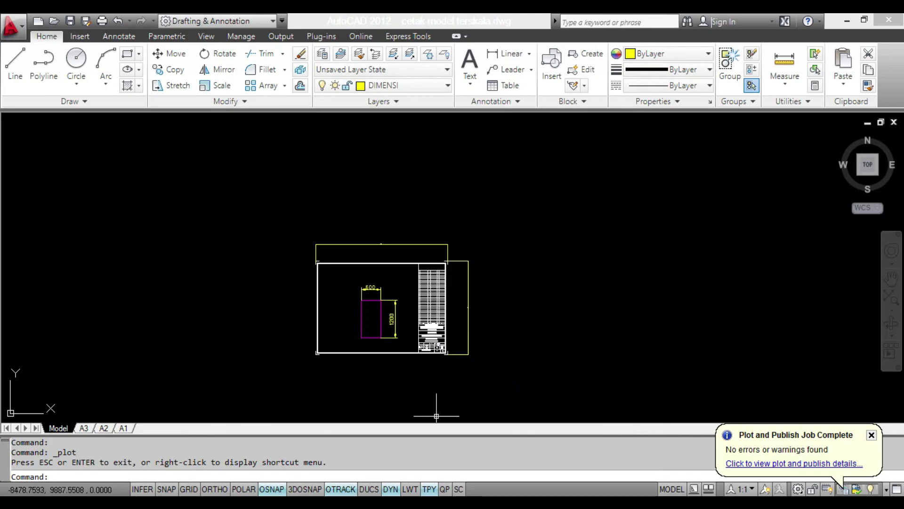
key("alt+Tab")
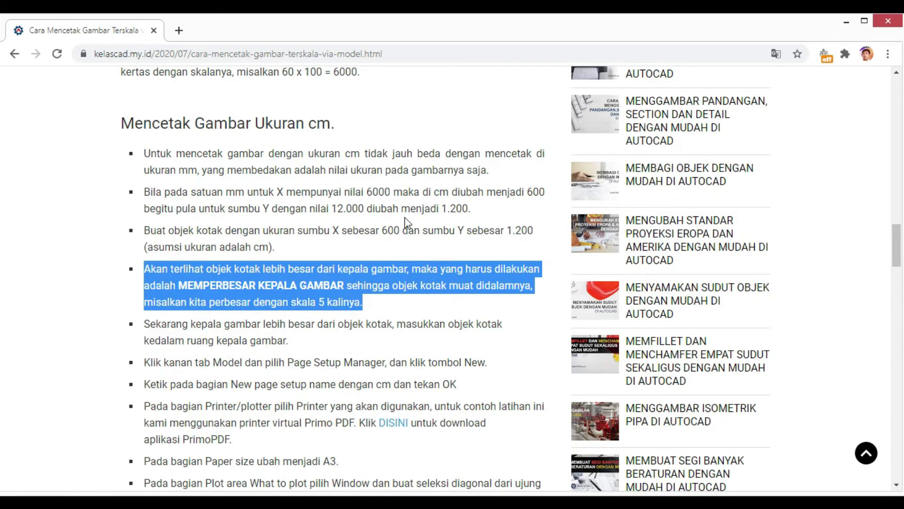
scroll(405, 222, "down", 10)
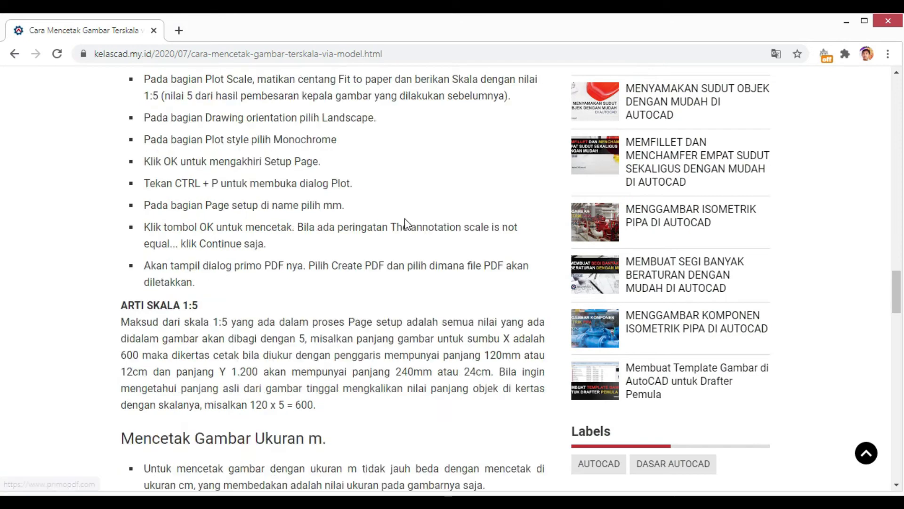
- Read on to the article's section on printing drawings in m, and switch back to AutoCAD
scroll(405, 219, "down", 3)
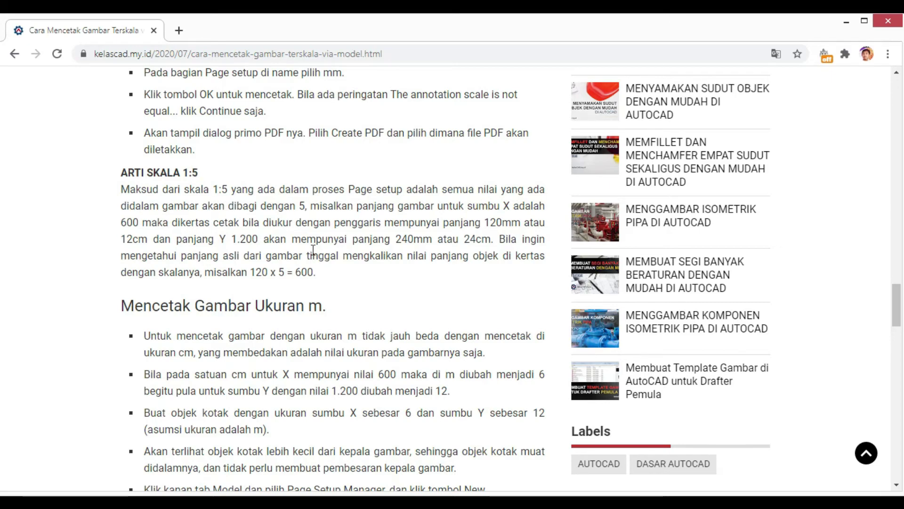
scroll(314, 250, "down", 4)
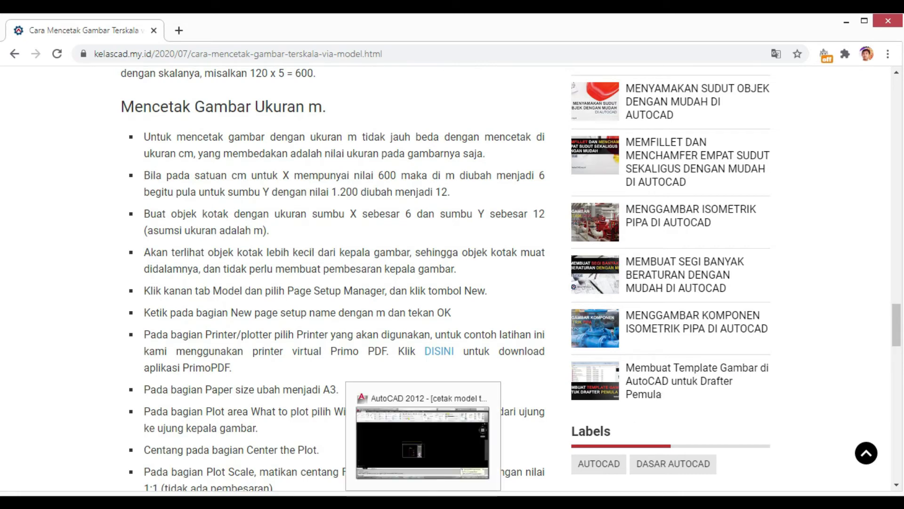
left_click(423, 501)
- Move the 420 by 297 A3 sheet frame with its dimensions up beside the tiny 6 by 12 rectangle
scroll(548, 282, "down", 2)
scroll(524, 285, "down", 2)
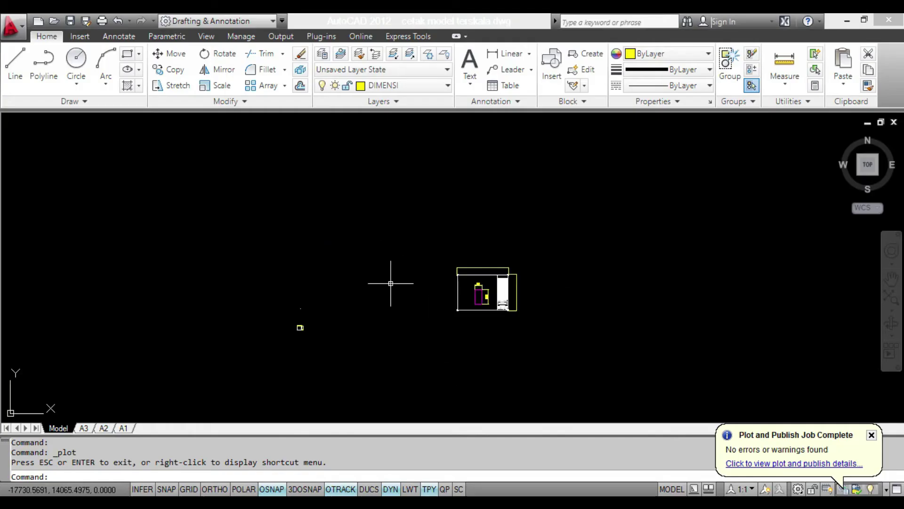
middle_click_drag(389, 282, 564, 237)
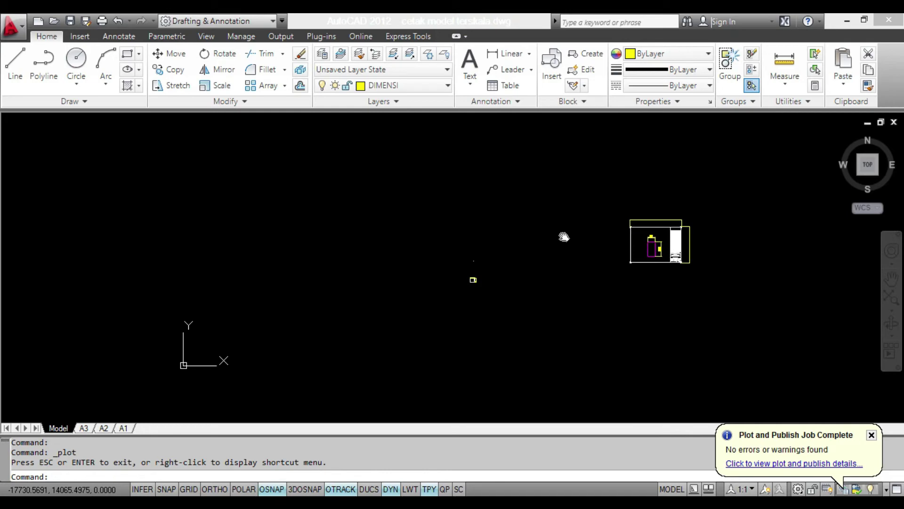
scroll(471, 268, "up", 4)
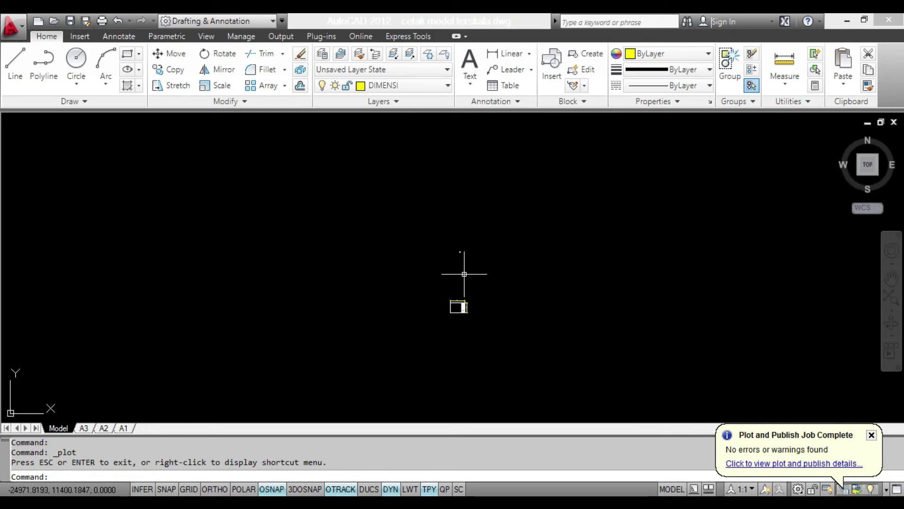
scroll(459, 243, "up", 4)
scroll(460, 279, "up", 4)
scroll(438, 239, "up", 4)
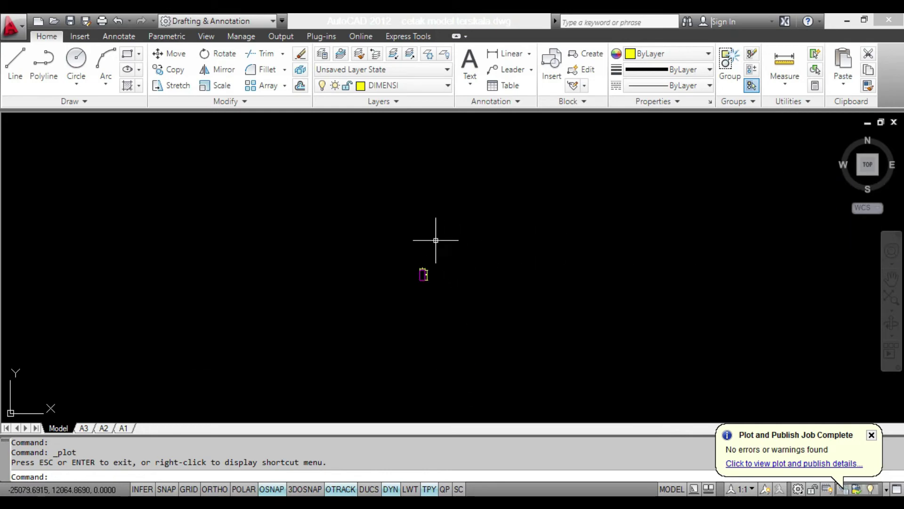
scroll(435, 241, "up", 3)
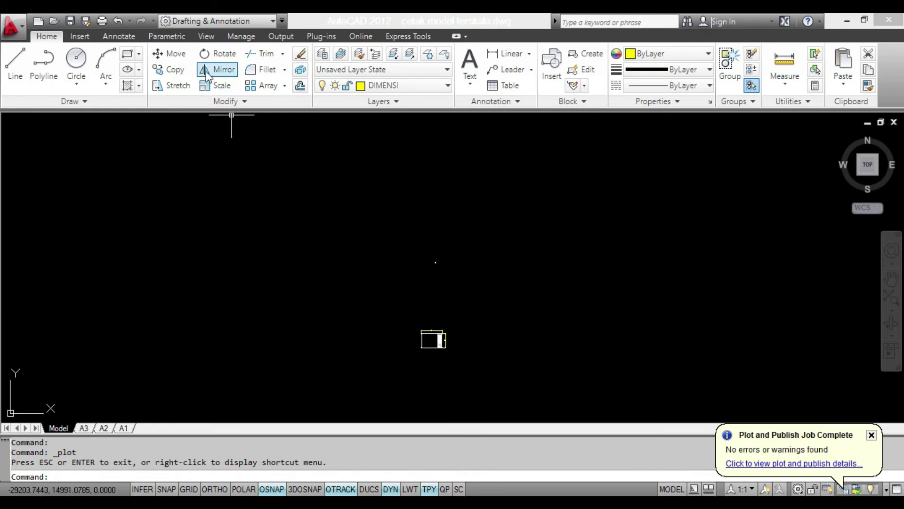
left_click(170, 53)
left_click(399, 309)
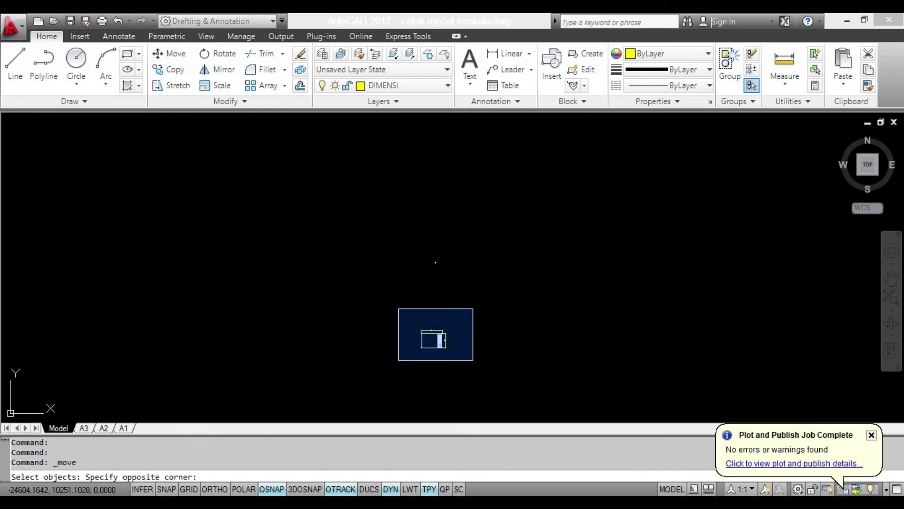
left_click(473, 360)
key("Return")
left_click(430, 331)
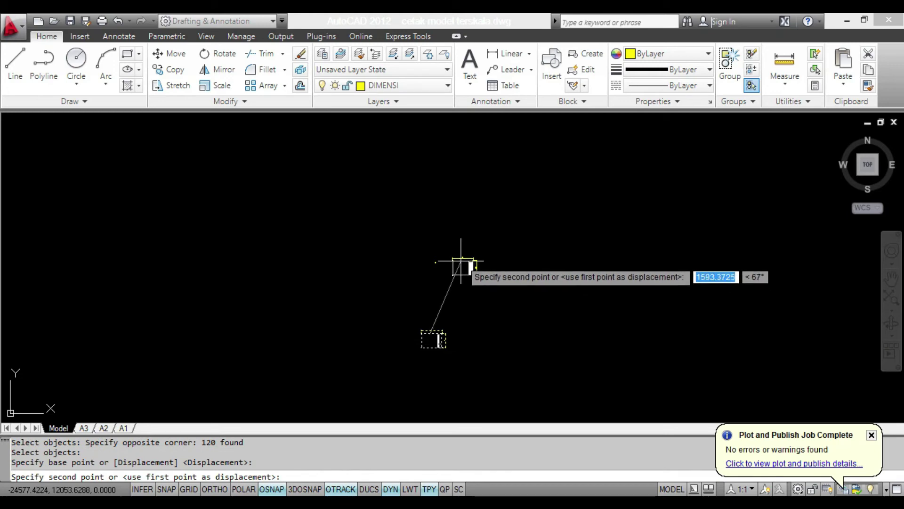
left_click(461, 261)
- Examine the width and height dimensions of the small rectangle beside the A3 sheet frame
scroll(443, 260, "up", 4)
scroll(405, 266, "up", 2)
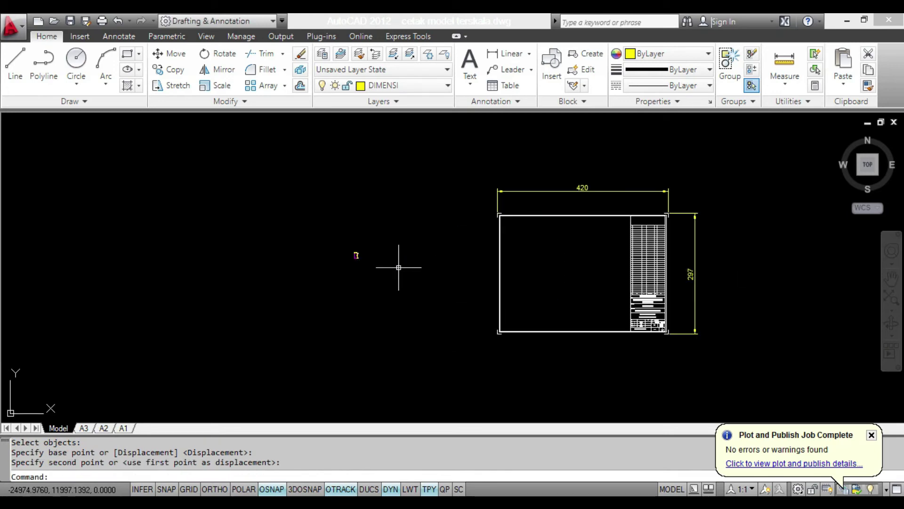
scroll(357, 254, "up", 10)
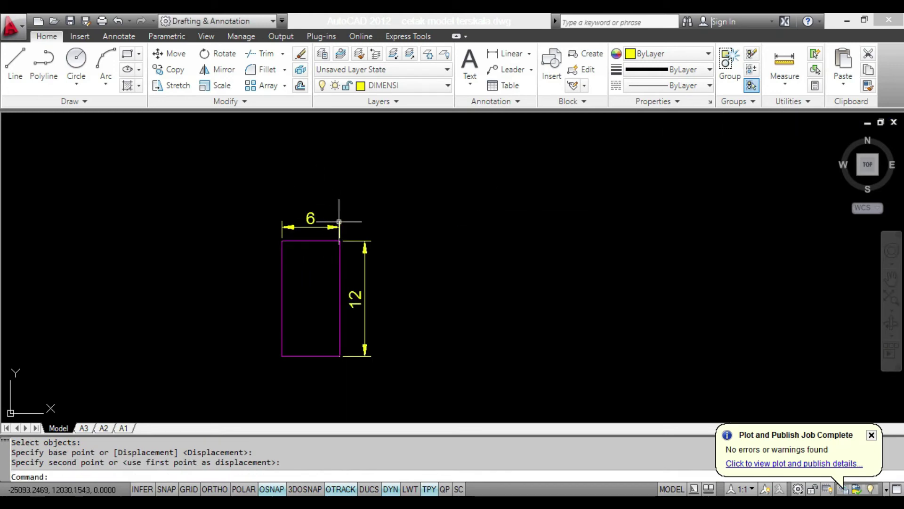
left_click(301, 227)
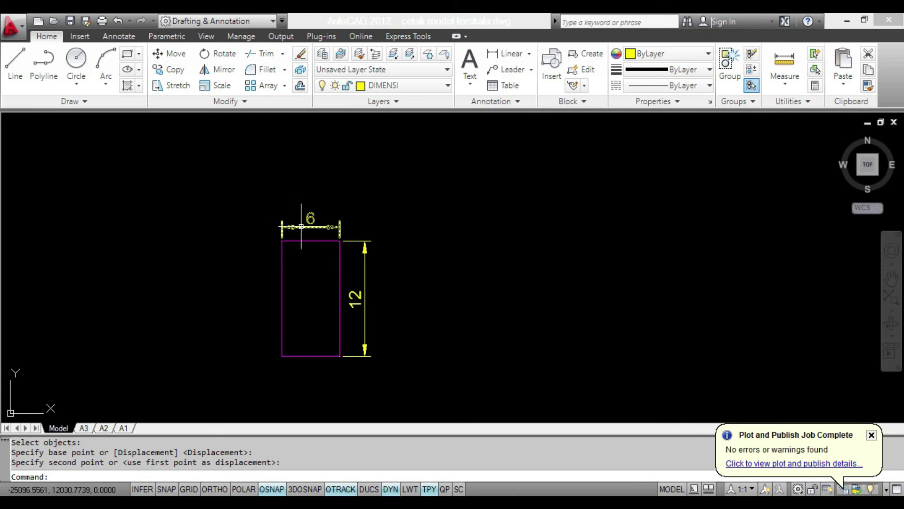
key("Escape")
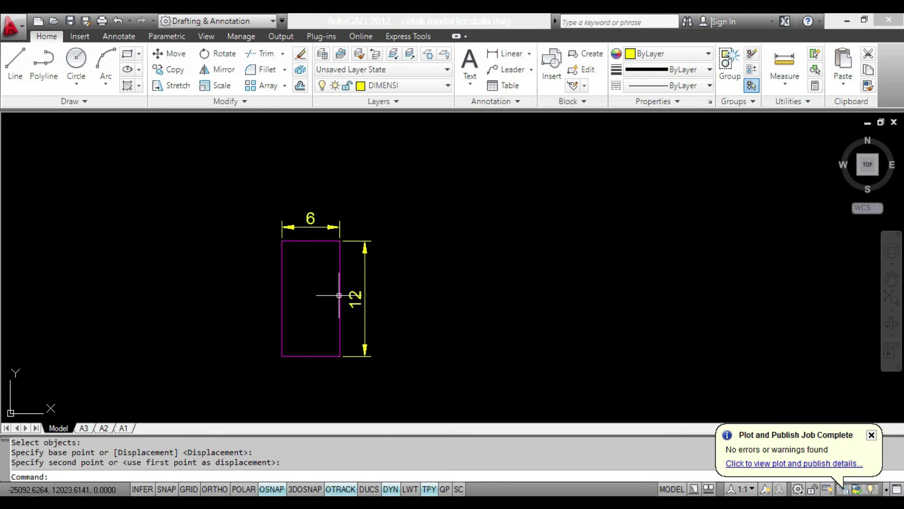
left_click(351, 305)
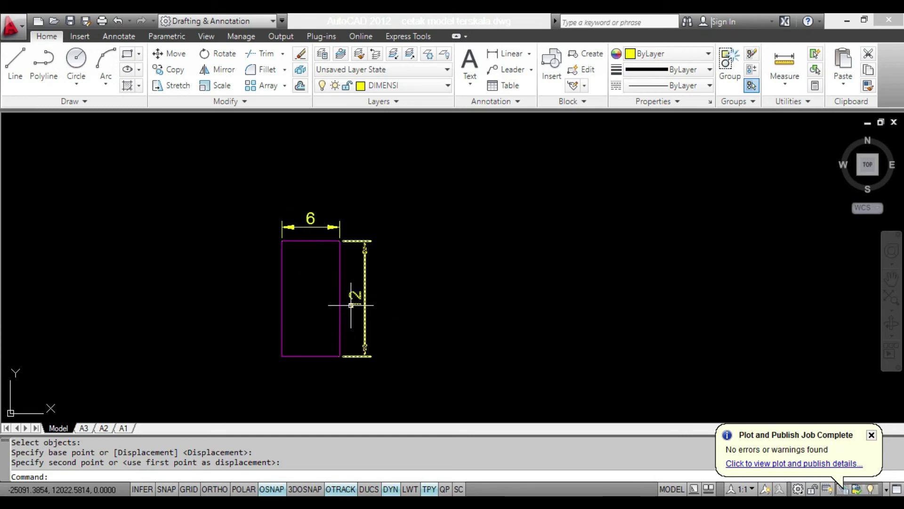
scroll(350, 305, "down", 12)
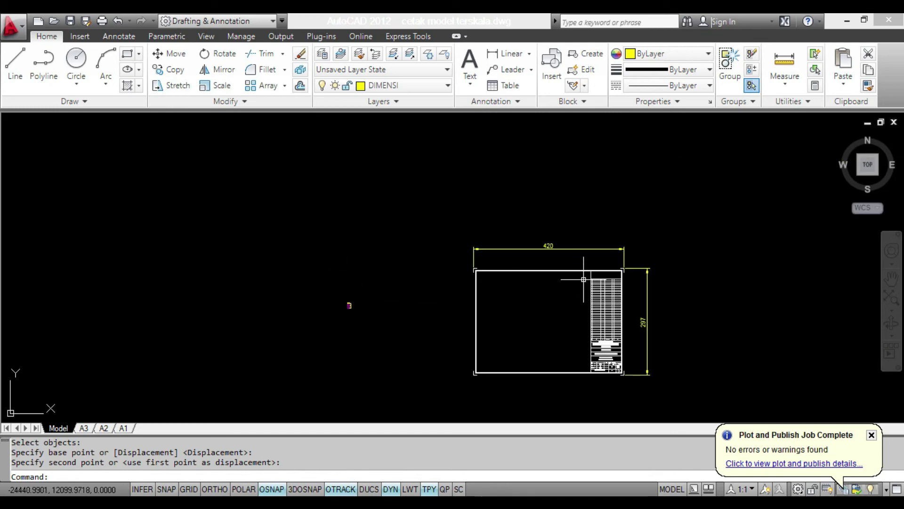
- Move the 6 by 12 rectangle and its two dimensions into the middle of the A3 frame's empty drawing area
scroll(583, 279, "up", 3)
mouse_move(579, 272)
middle_mouse_down()
mouse_move(569, 273)
mouse_move(539, 227)
middle_mouse_up()
scroll(651, 295, "down", 2)
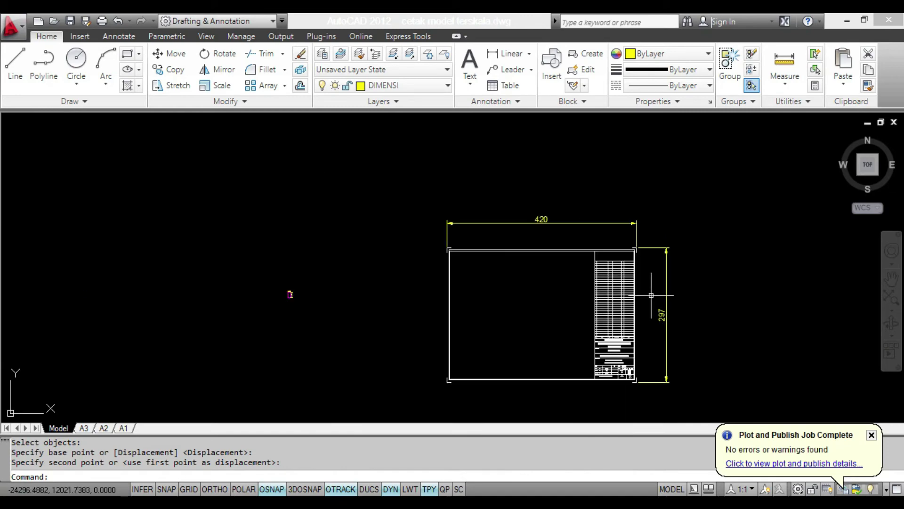
left_click(170, 53)
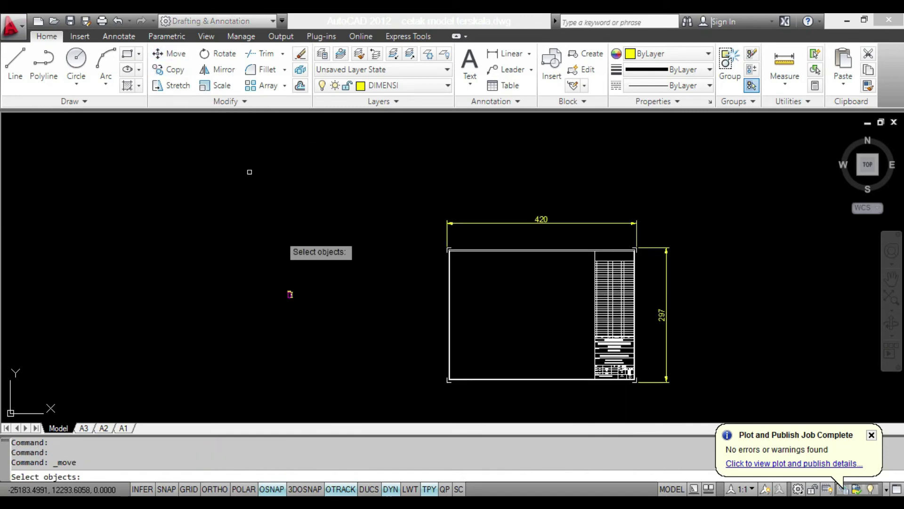
left_click(270, 280)
left_click(319, 317)
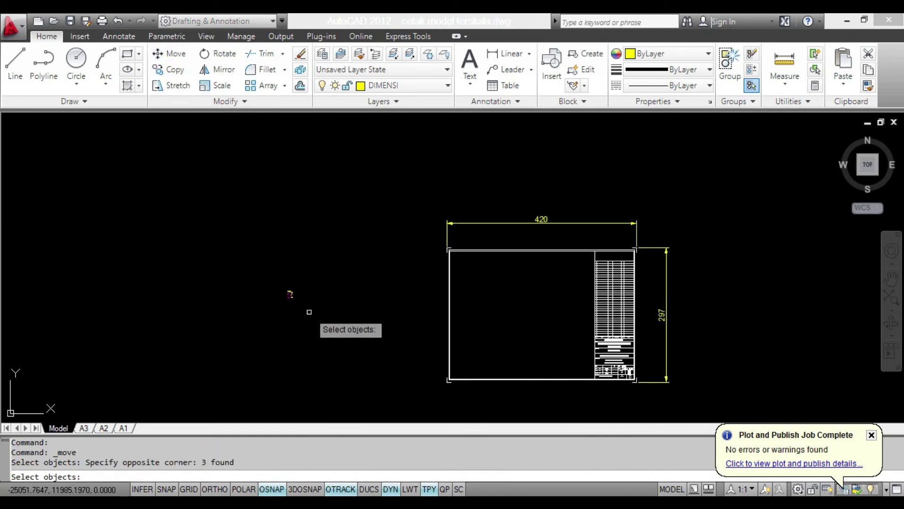
key("Return")
left_click(291, 295)
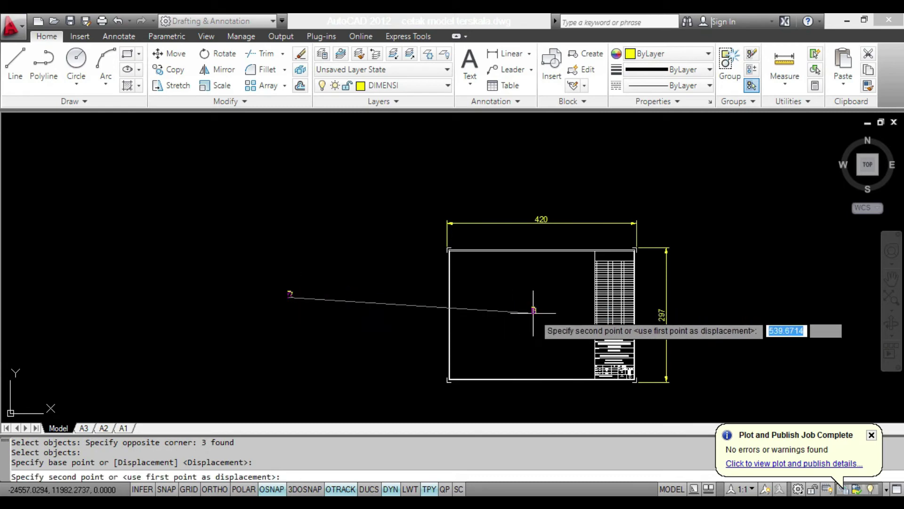
left_click(533, 308)
- Create a new page setup named m for the Model layout
scroll(653, 309, "up", 2)
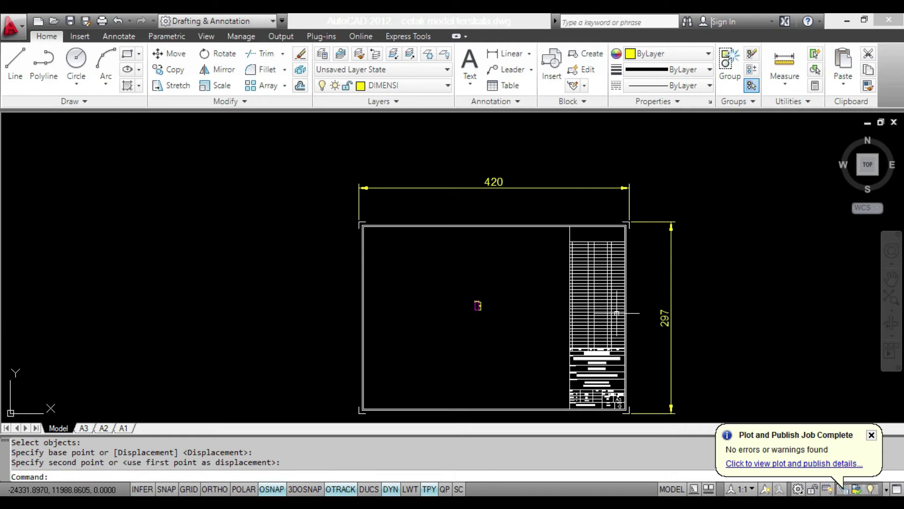
middle_click_drag(558, 326, 547, 308)
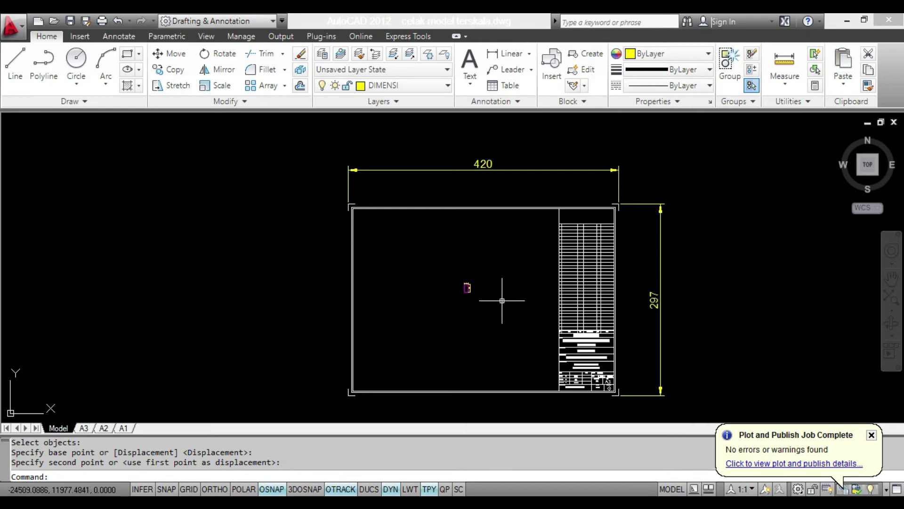
scroll(498, 302, "up", 1)
scroll(481, 299, "down", 2)
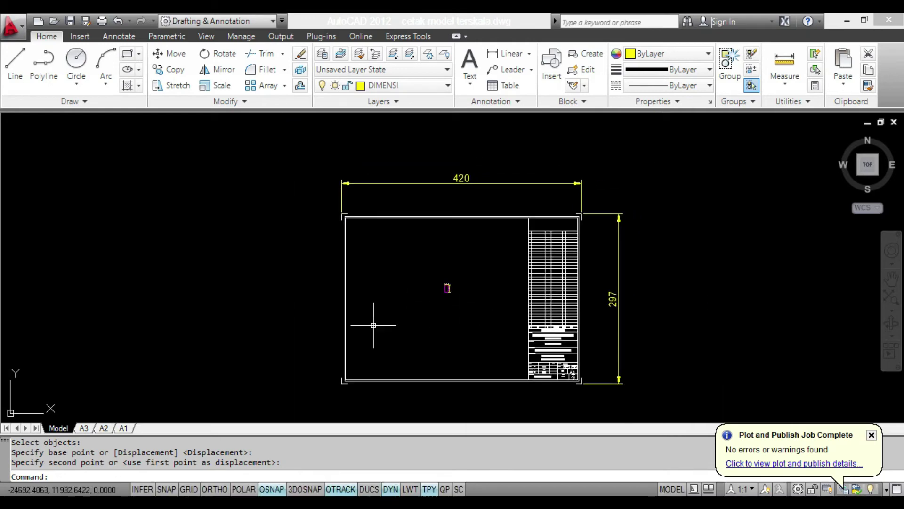
right_click(56, 430)
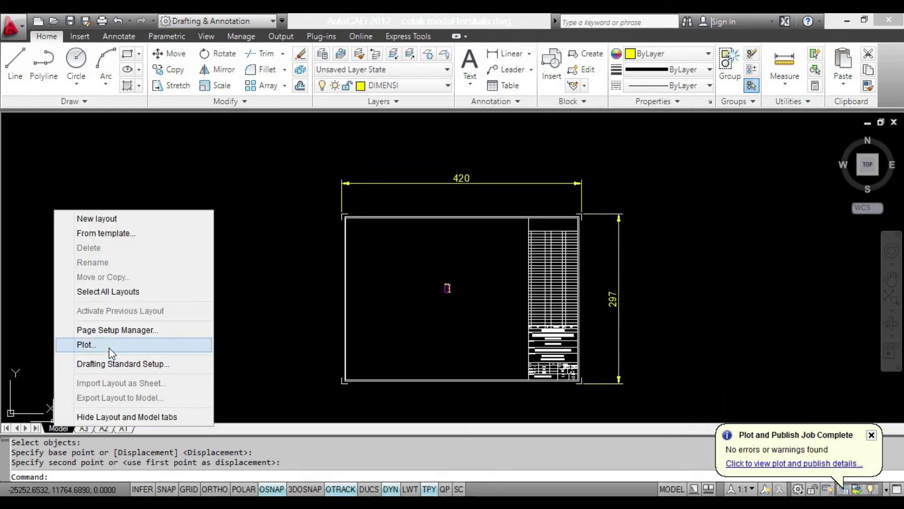
left_click(114, 330)
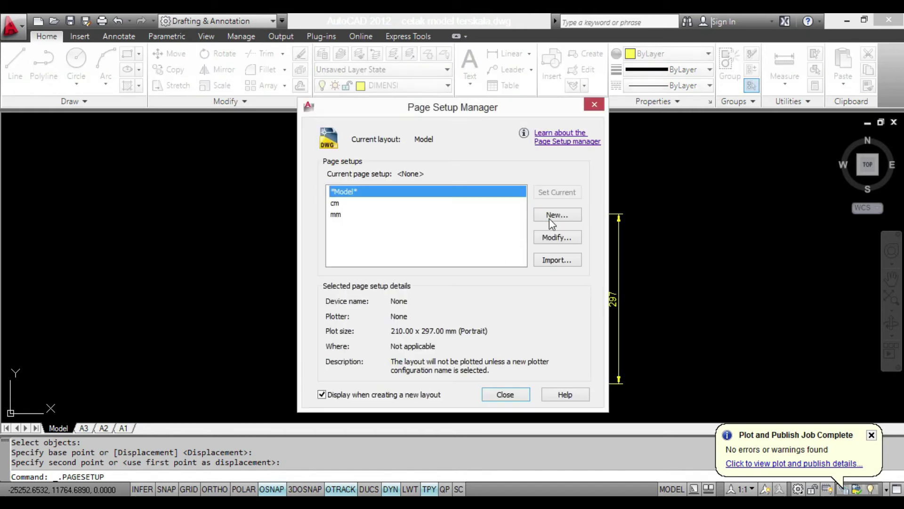
left_click(558, 215)
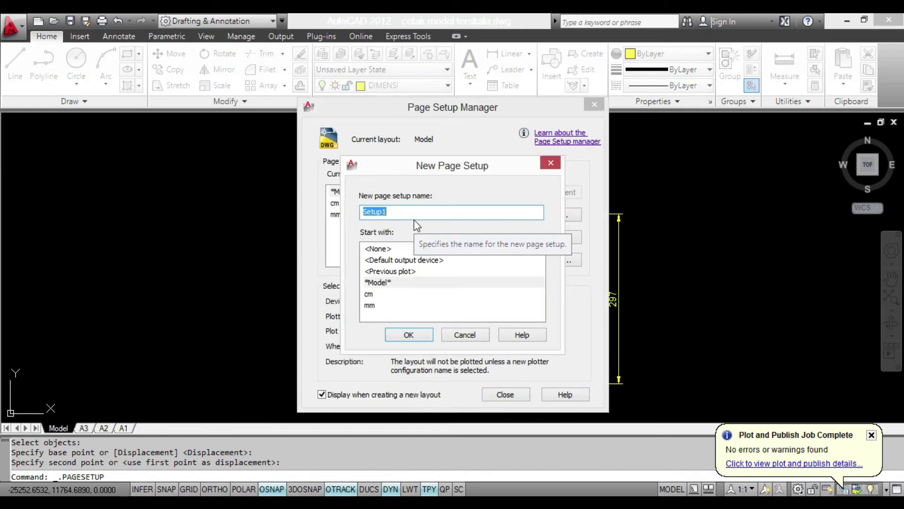
type("m")
left_click(408, 334)
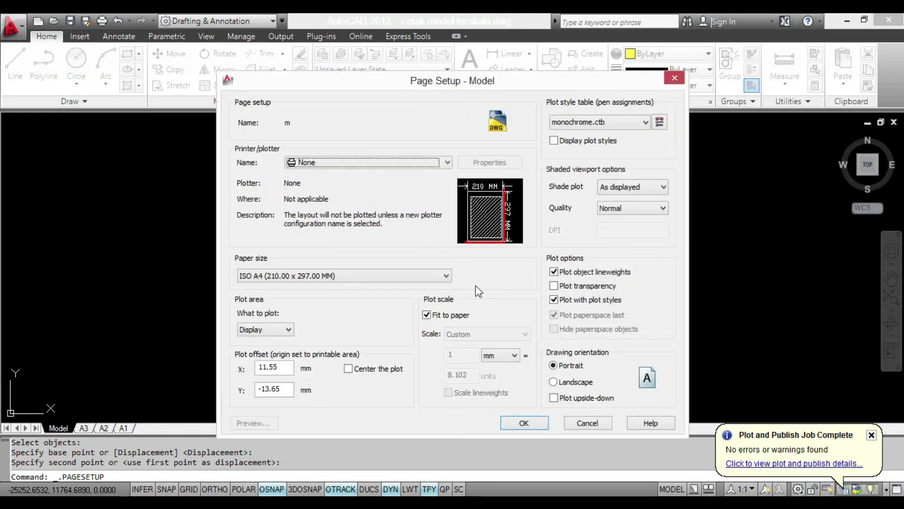
- Set the m page setup's printer to PrimoPDF and its paper size to A3
left_click(351, 164)
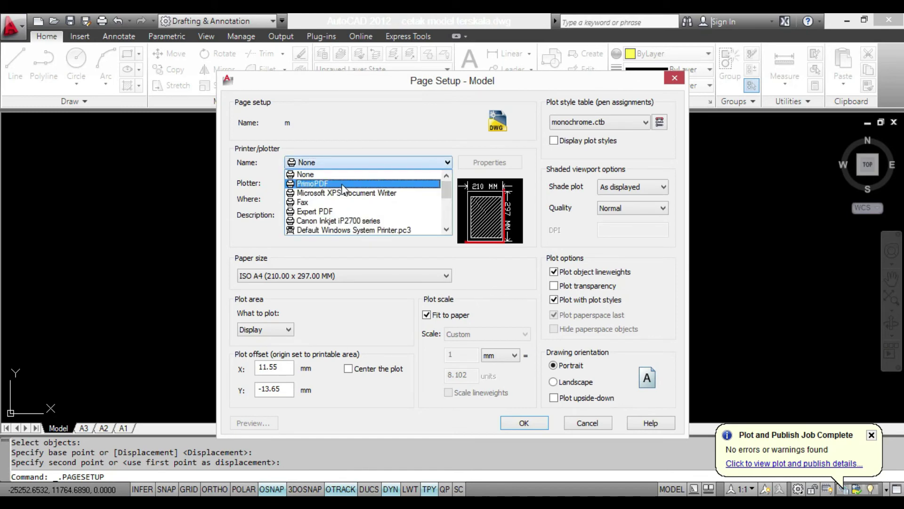
left_click(343, 184)
left_click(333, 277)
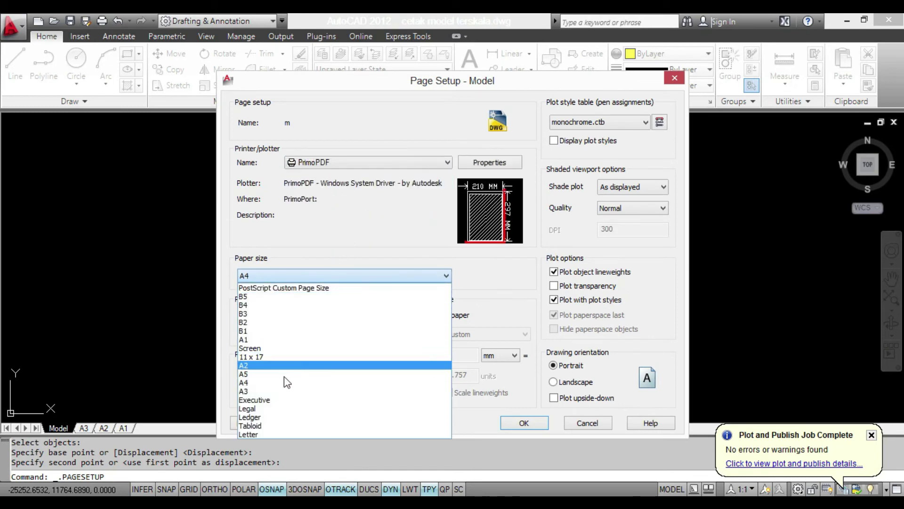
left_click(282, 391)
- Set the plot area to a window spanning the A3 frame's outer corner marks, from upper left to lower right
left_click(281, 329)
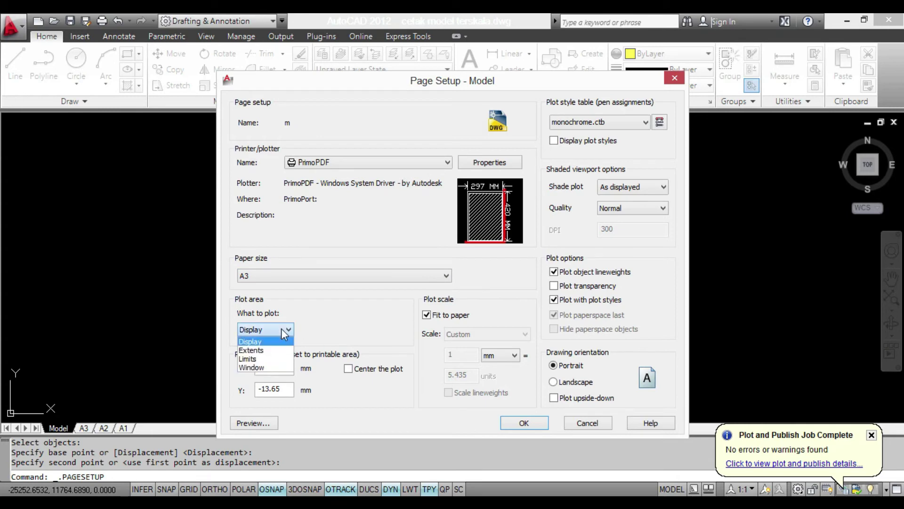
left_click(264, 371)
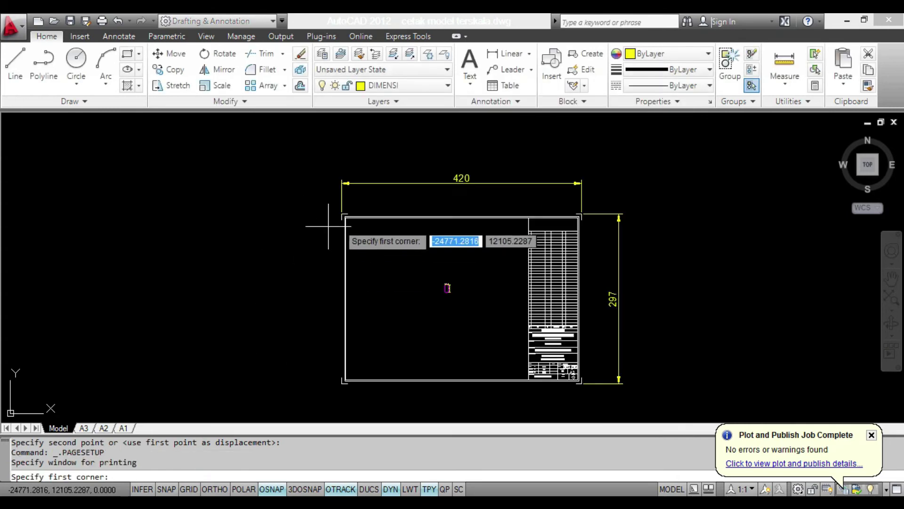
scroll(341, 212, "up", 2)
scroll(334, 207, "up", 3)
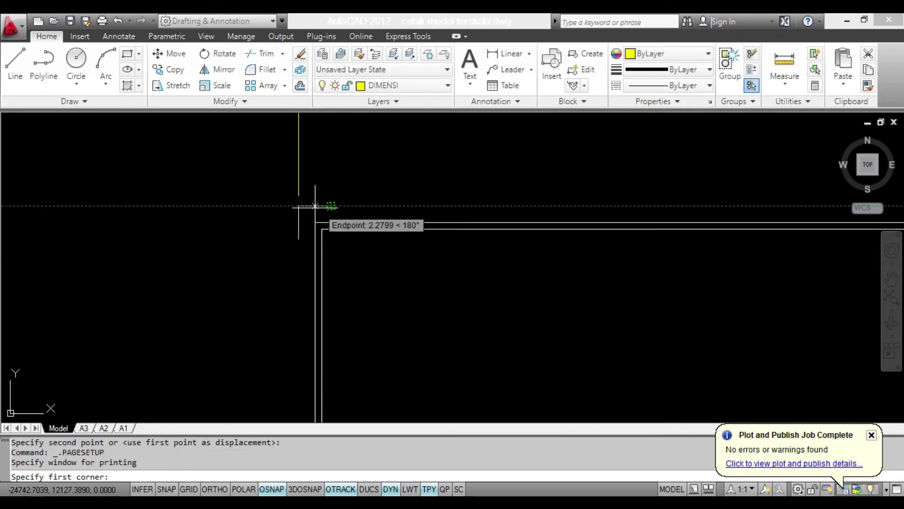
left_click(298, 207)
scroll(297, 206, "down", 4)
scroll(298, 207, "down", 2)
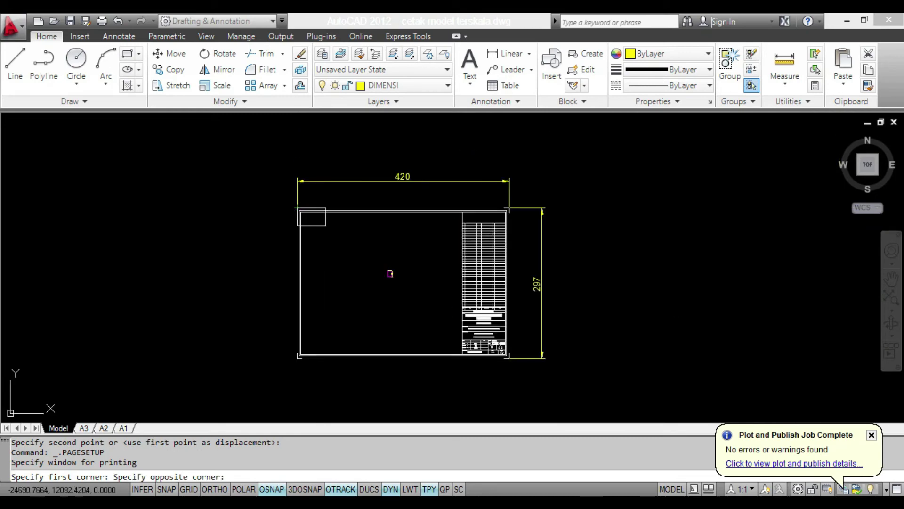
scroll(506, 381, "up", 4)
scroll(513, 325, "up", 2)
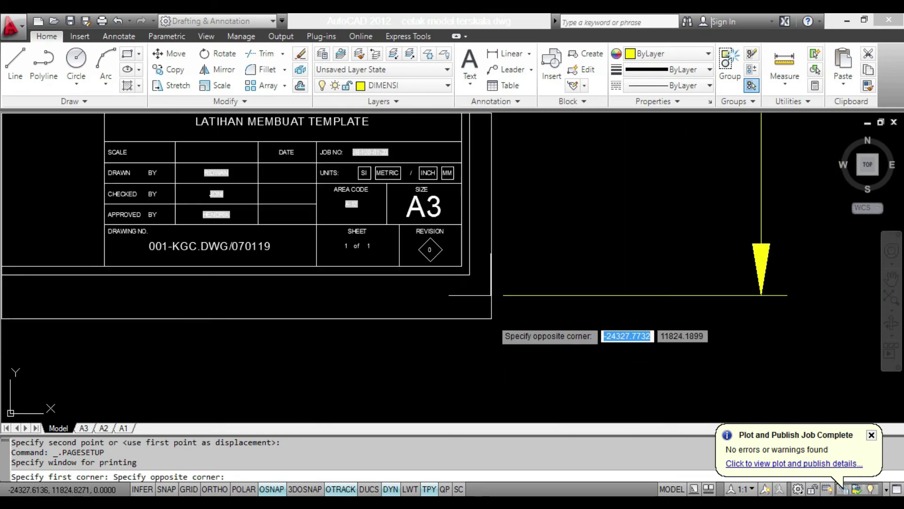
left_click(761, 295)
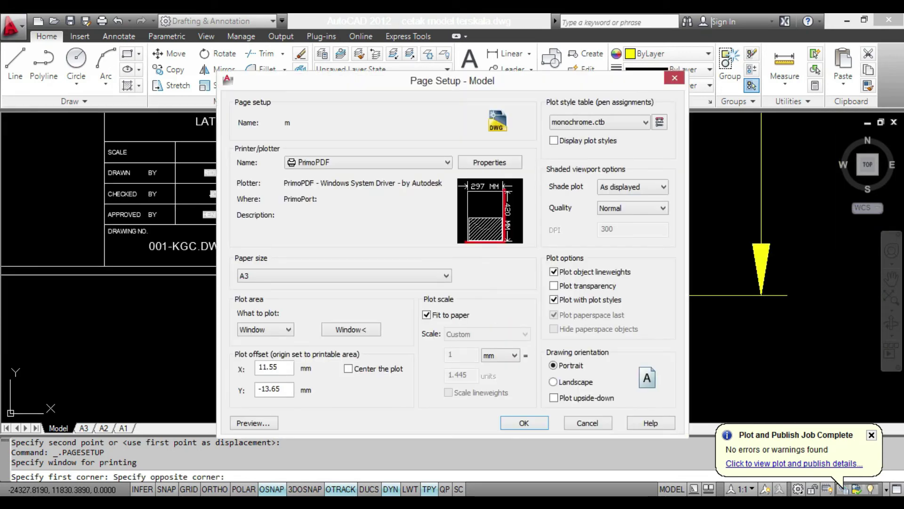
- Centre the plot, set its scale to 1 mm = 1 unit and landscape orientation, and save the m page setup
left_click(438, 318)
left_click(368, 368)
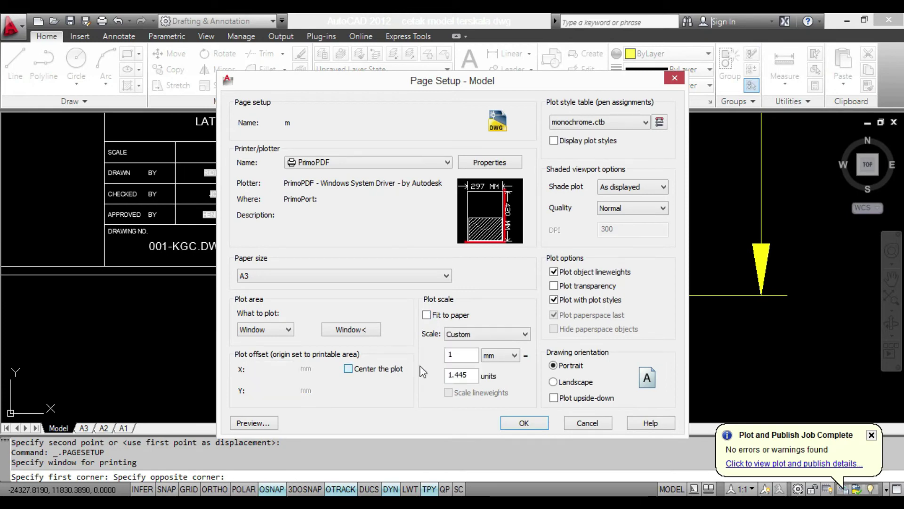
type("1")
left_click(463, 357)
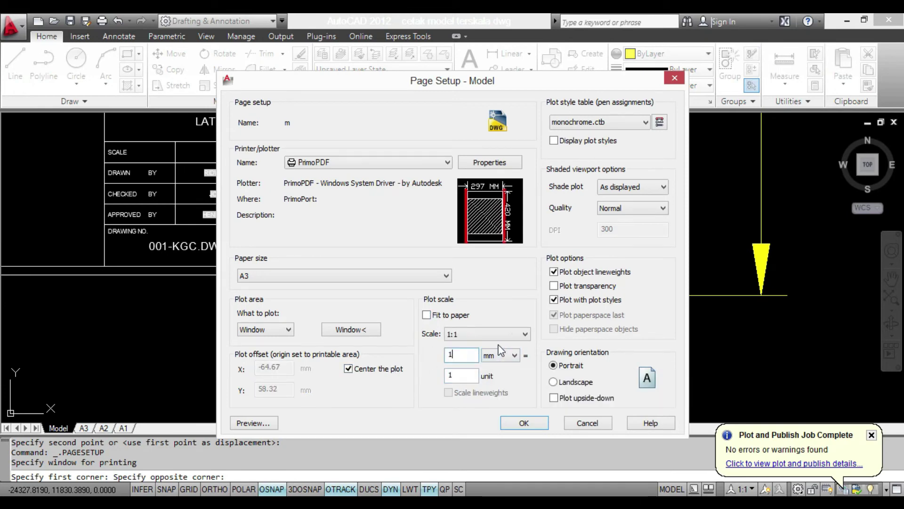
left_click(575, 382)
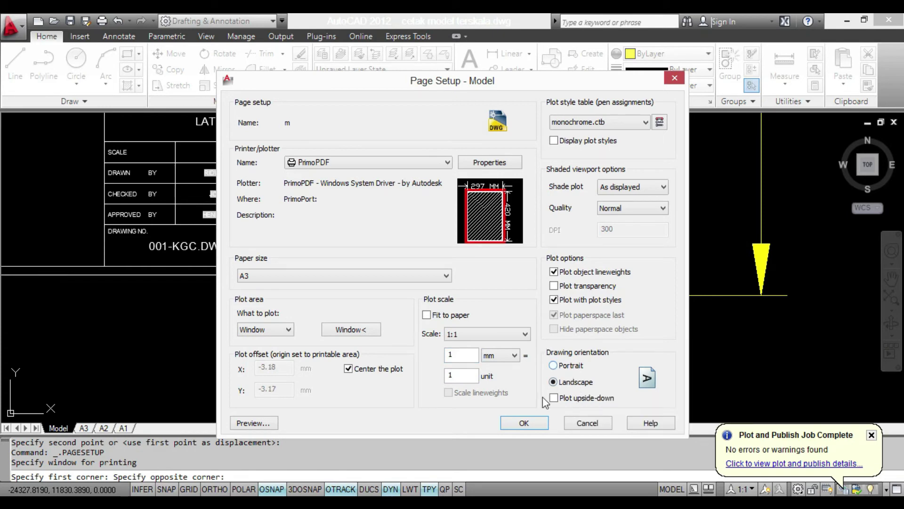
left_click(523, 422)
left_click(505, 395)
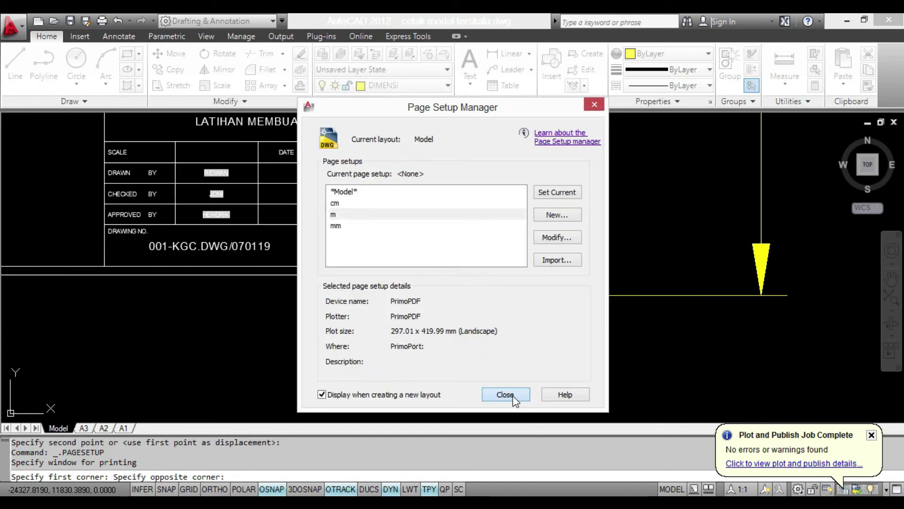
- Start a plot with the m page setup and preview the A3 sheet
scroll(500, 359, "down", 5)
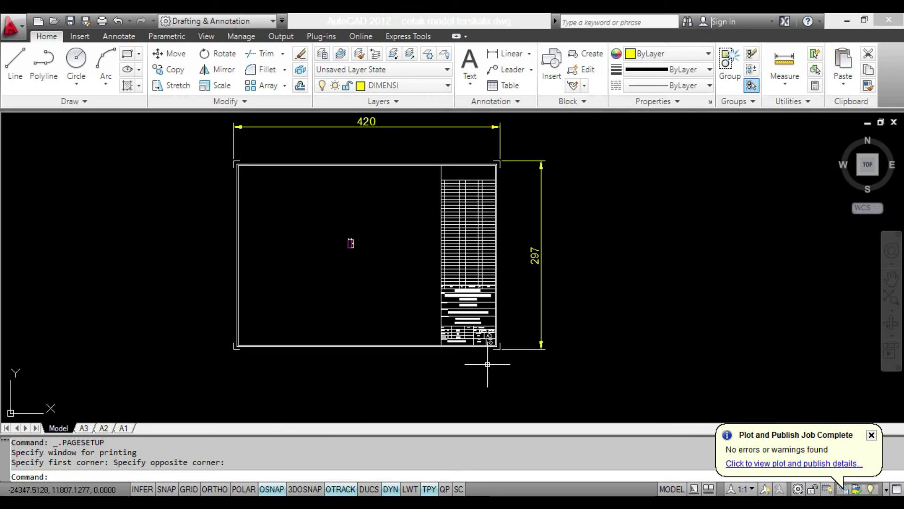
key("ctrl+p")
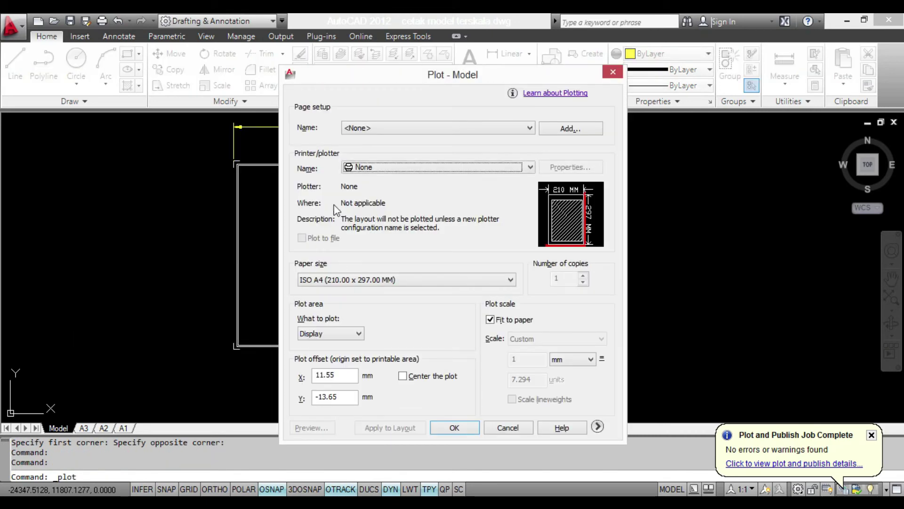
left_click(374, 133)
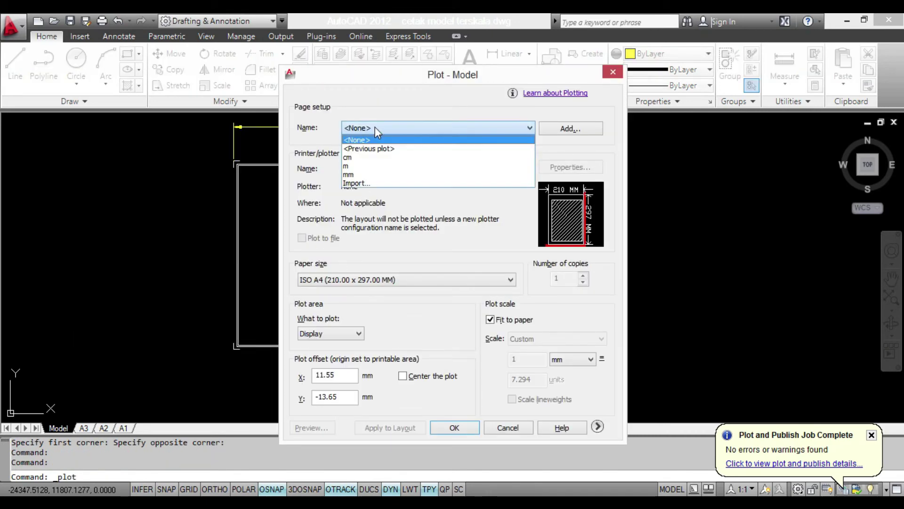
left_click(371, 160)
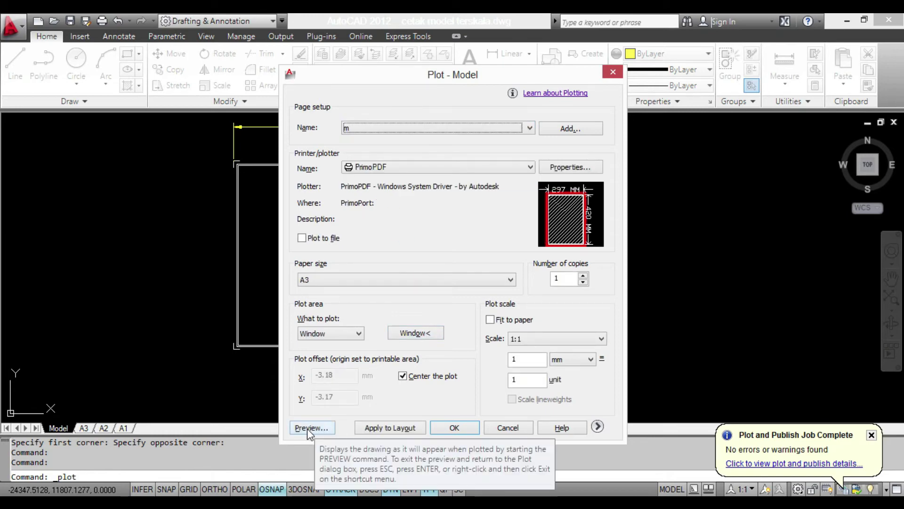
left_click(311, 429)
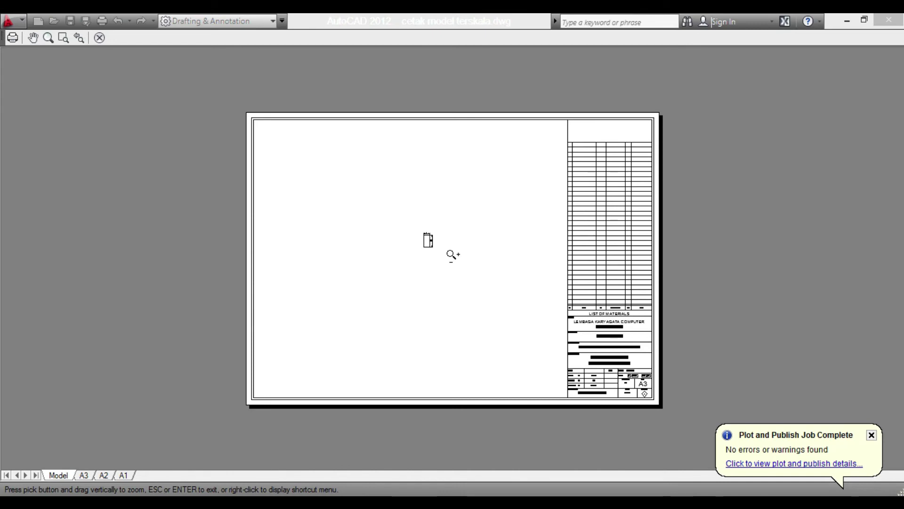
- Inspect the 6 by 12 rectangle against the sheet in the preview, and leave the plot without printing
scroll(427, 240, "up", 2)
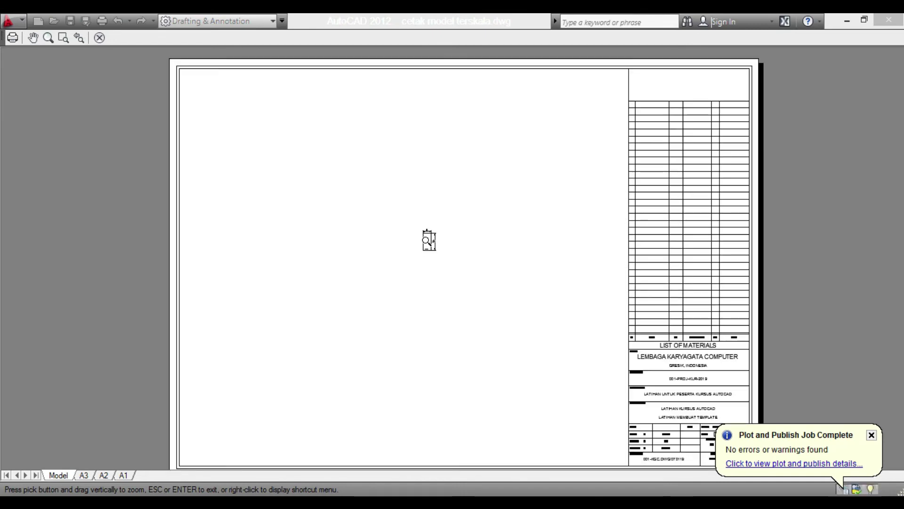
scroll(428, 241, "down", 3)
scroll(442, 240, "up", 10)
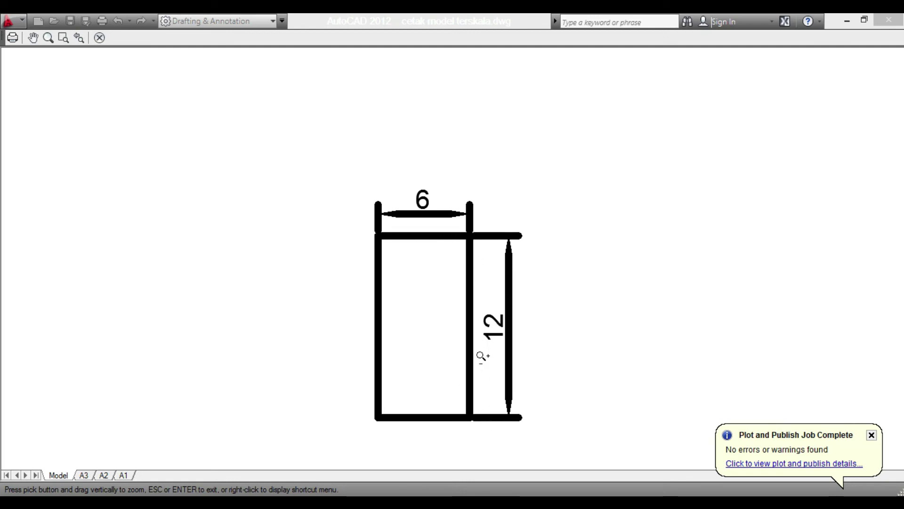
scroll(458, 238, "down", 10)
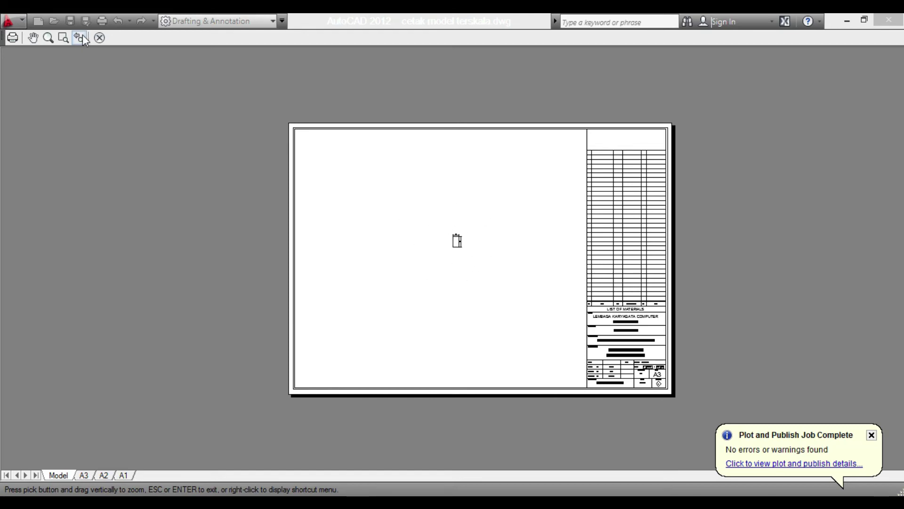
left_click(99, 37)
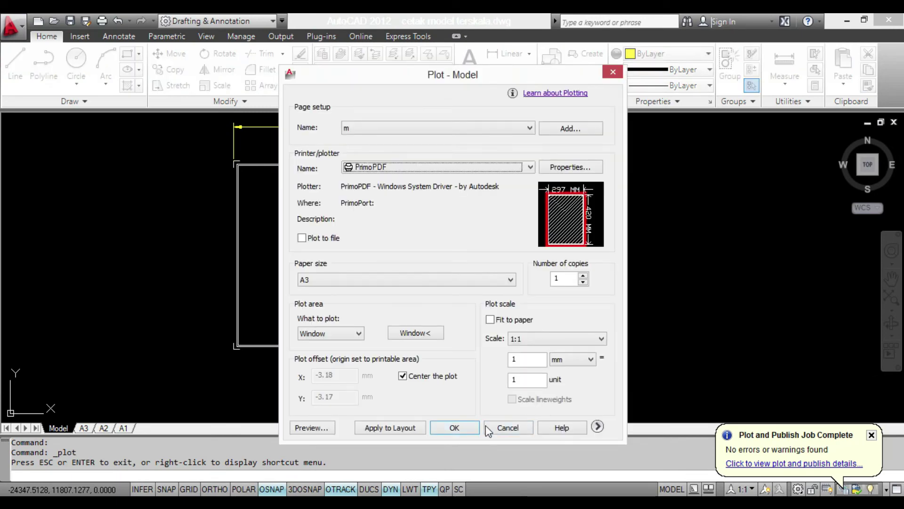
left_click(494, 427)
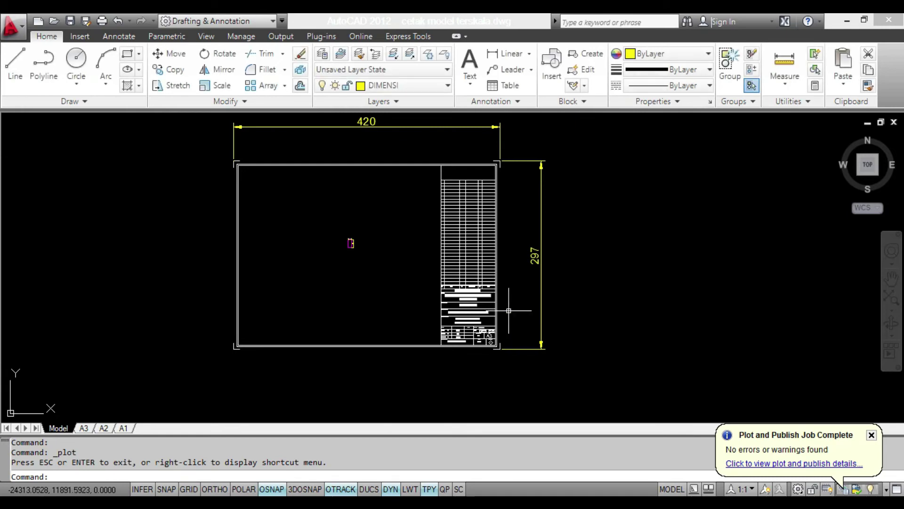
- Switch to the web article and read its explanation of dividing the A3 paper size for objects that print too small
scroll(509, 310, "down", 2)
scroll(508, 310, "up", 4)
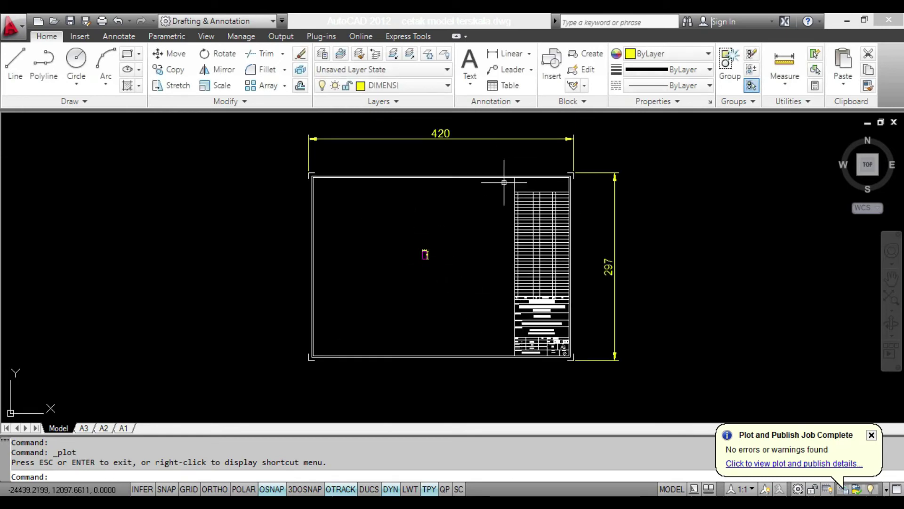
left_click(393, 499)
scroll(329, 372, "down", 7)
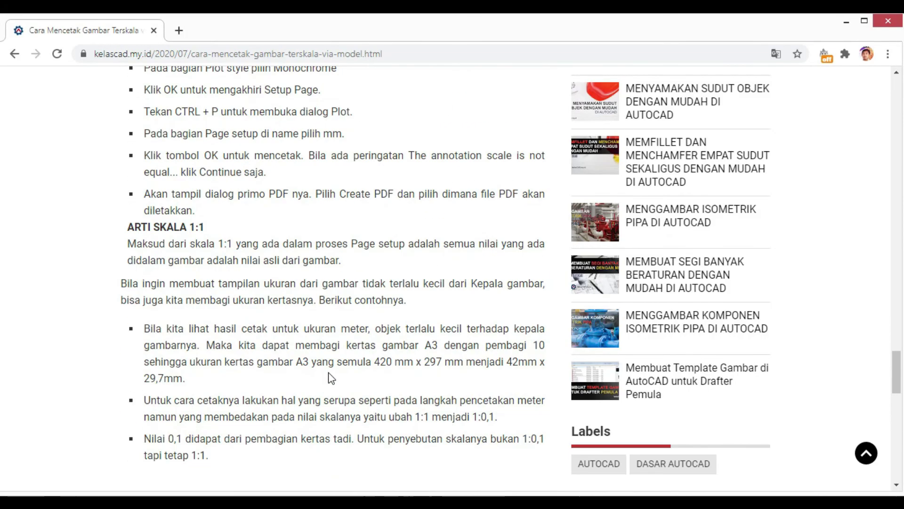
scroll(331, 377, "down", 2)
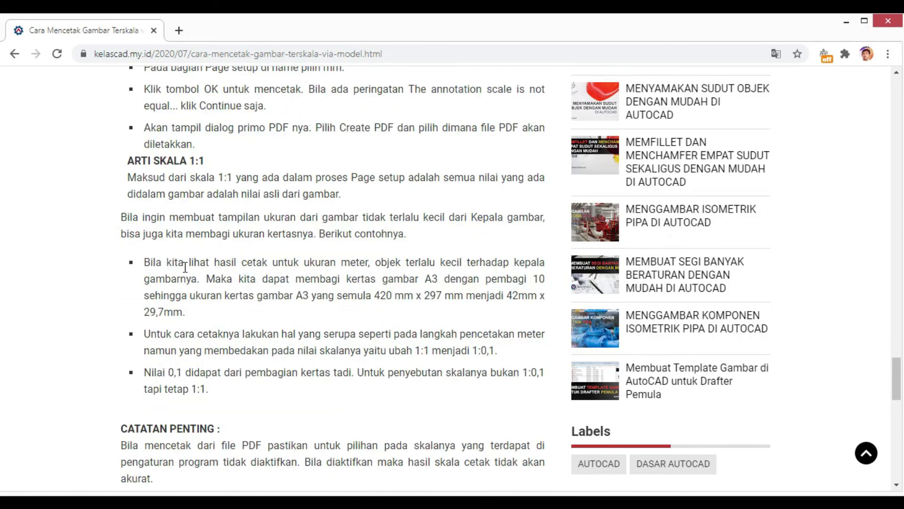
left_click_drag(123, 216, 442, 248)
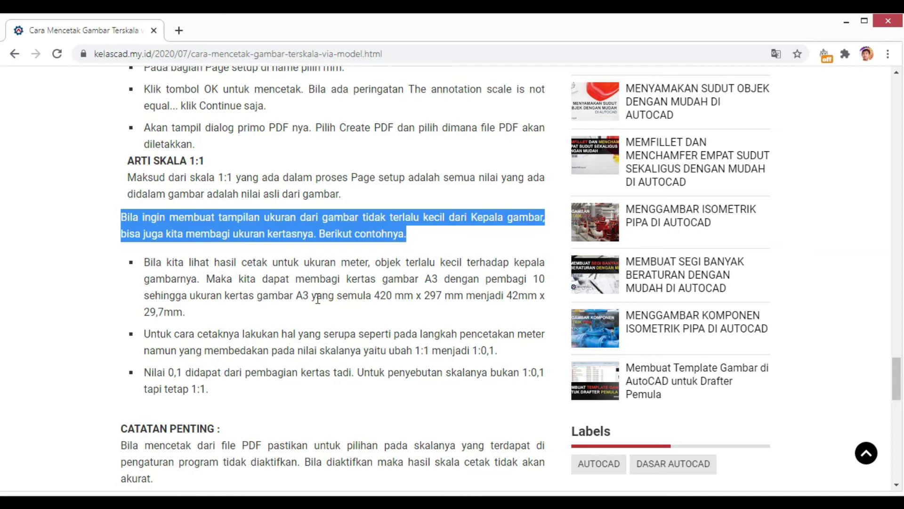
left_click(346, 296)
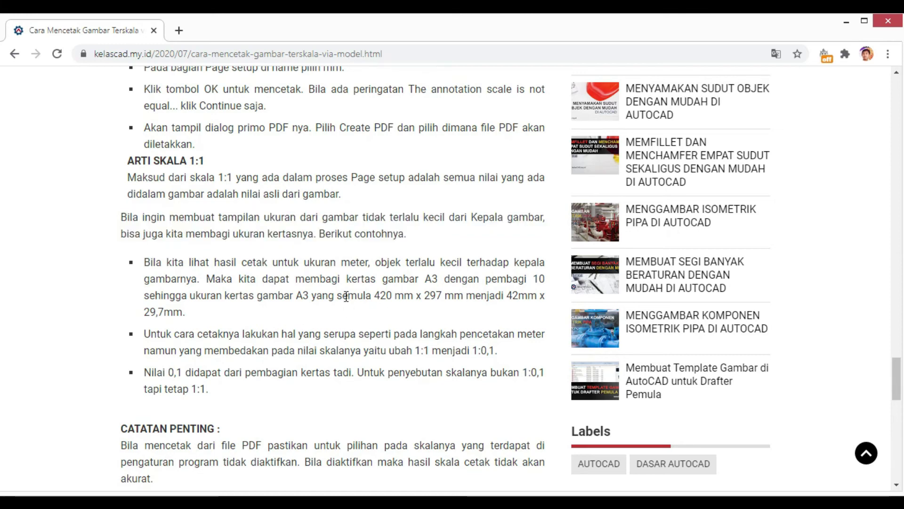
left_click_drag(144, 262, 446, 310)
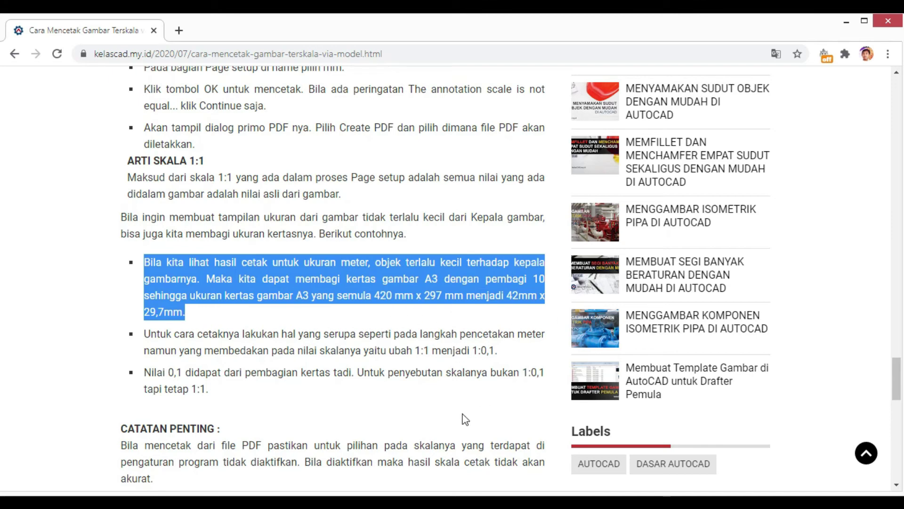
- Switch back to AutoCAD and copy the A3 frame with its dimensions and the rectangle to the empty space below the original
key("alt+Tab")
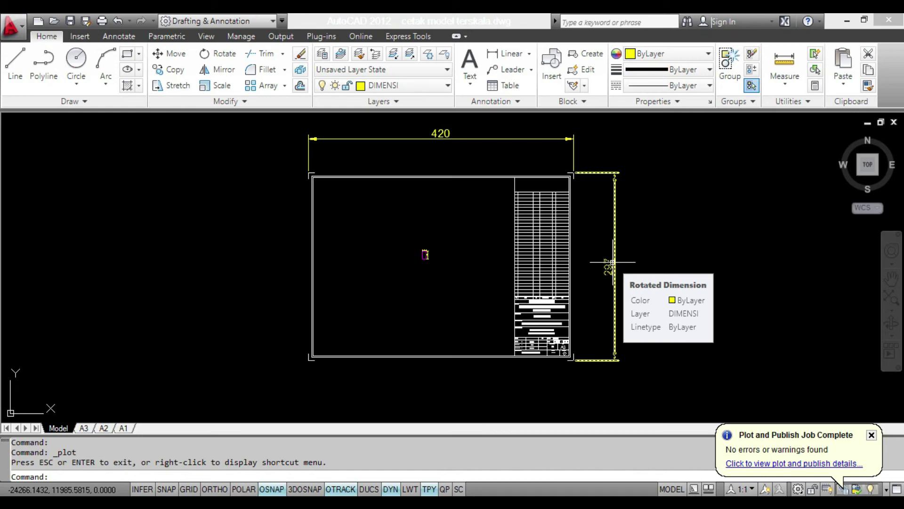
scroll(456, 270, "down", 4)
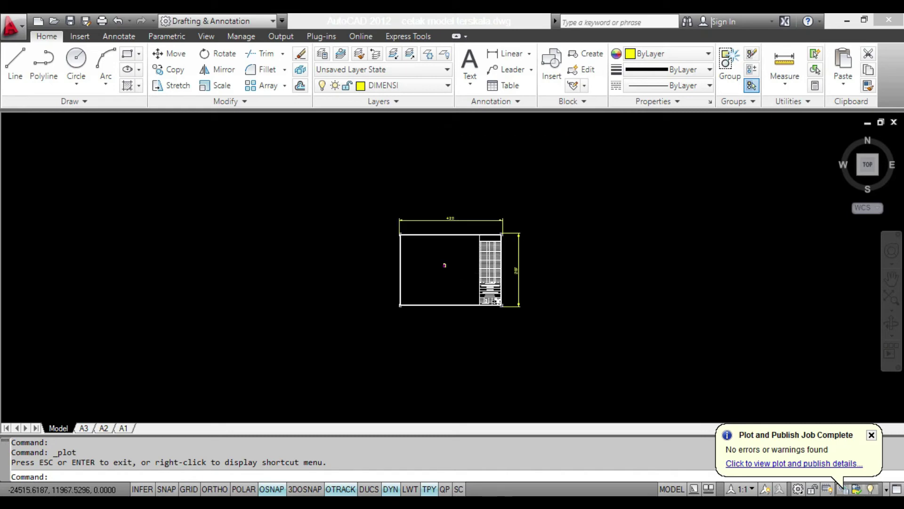
scroll(460, 270, "up", 2)
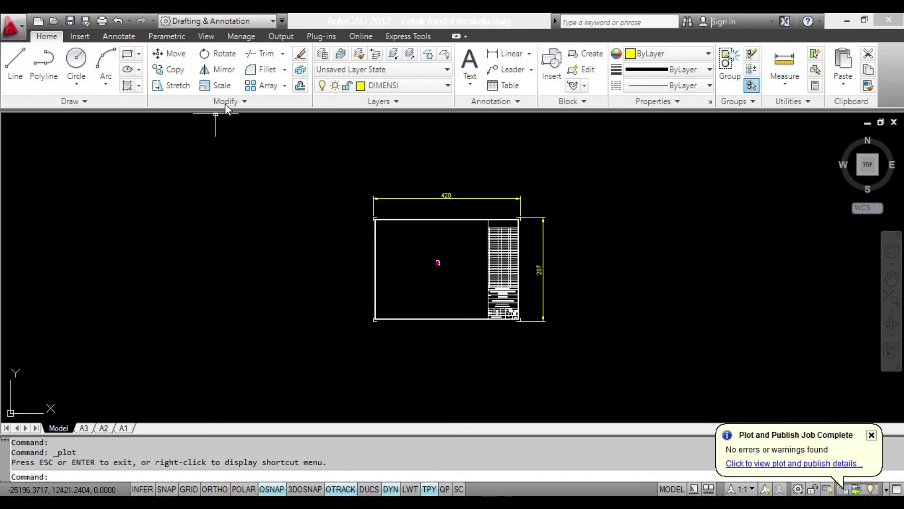
left_click(171, 69)
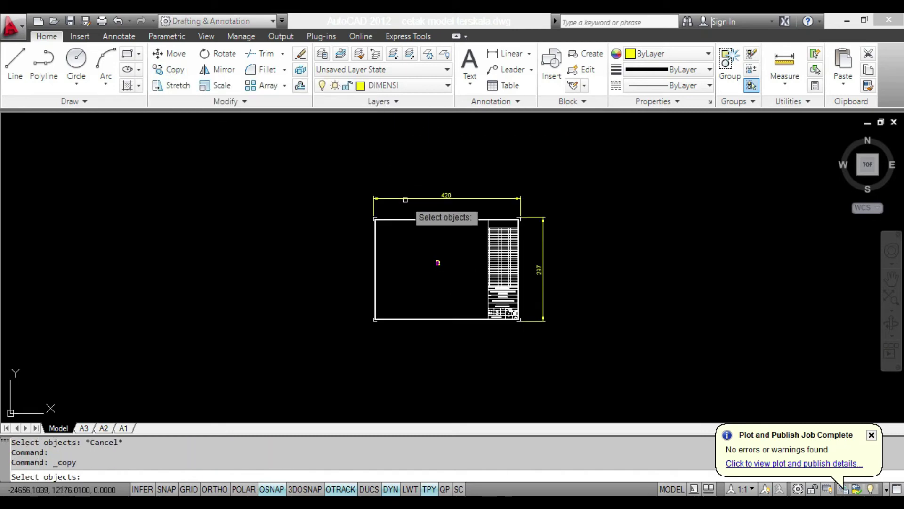
scroll(395, 193, "down", 2)
left_click(330, 167)
left_click(535, 338)
key("Return")
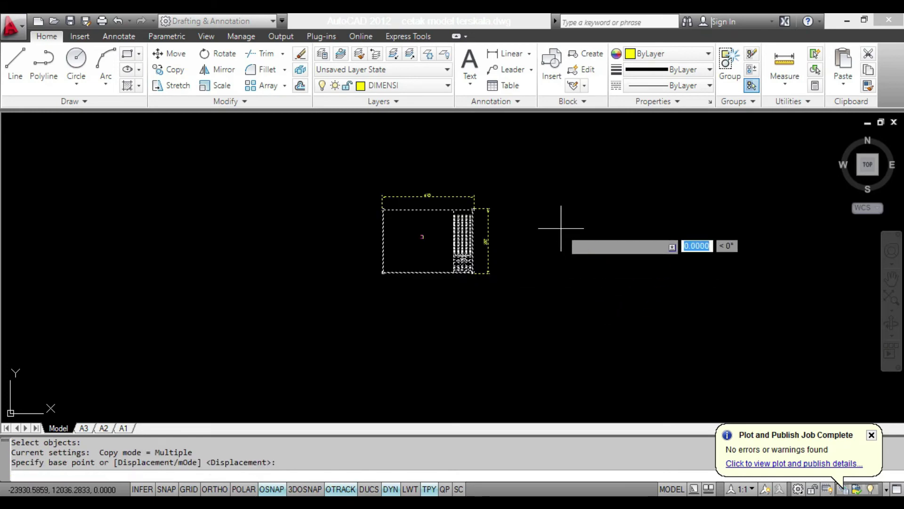
left_click(561, 233)
middle_click_drag(554, 403, 571, 288)
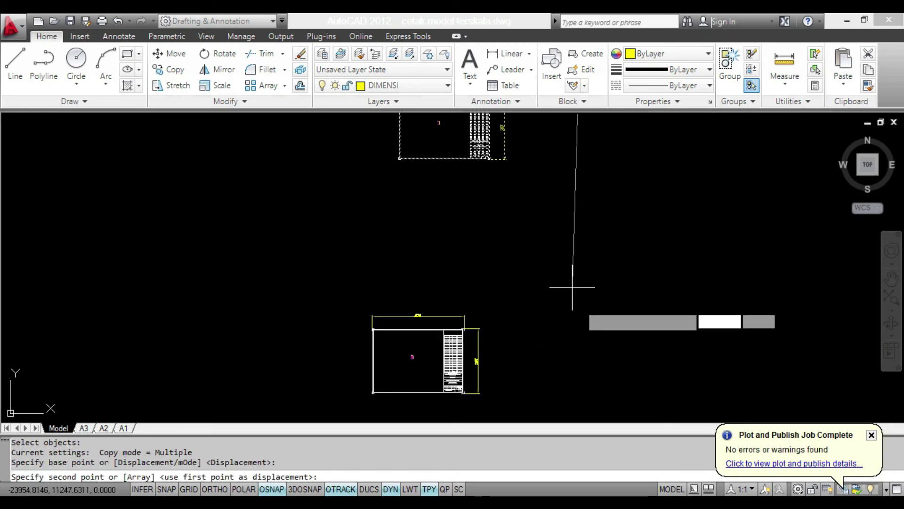
left_click(584, 235)
right_click(586, 237)
left_click(612, 243)
- Delete the small rectangle and its two dimensions from the copied A3 frame
scroll(500, 251, "up", 4)
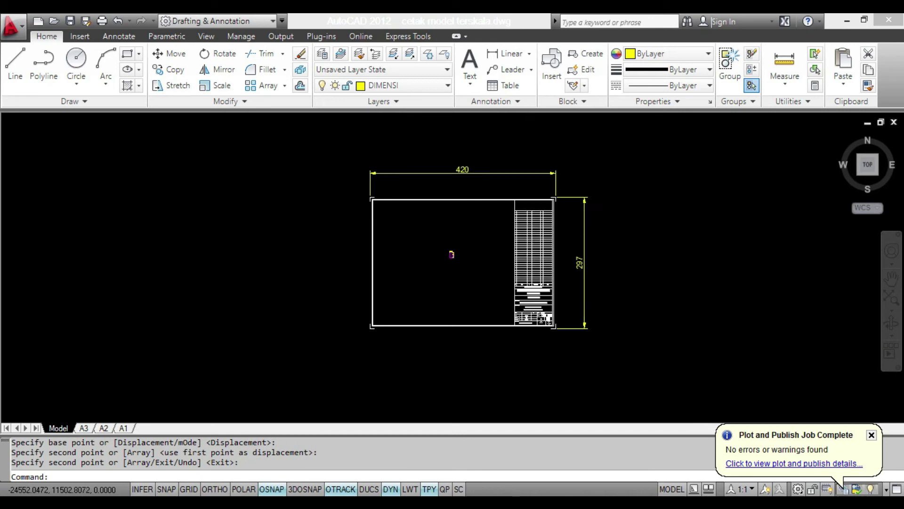
scroll(431, 237, "down", 2)
left_click(437, 231)
left_click(455, 258)
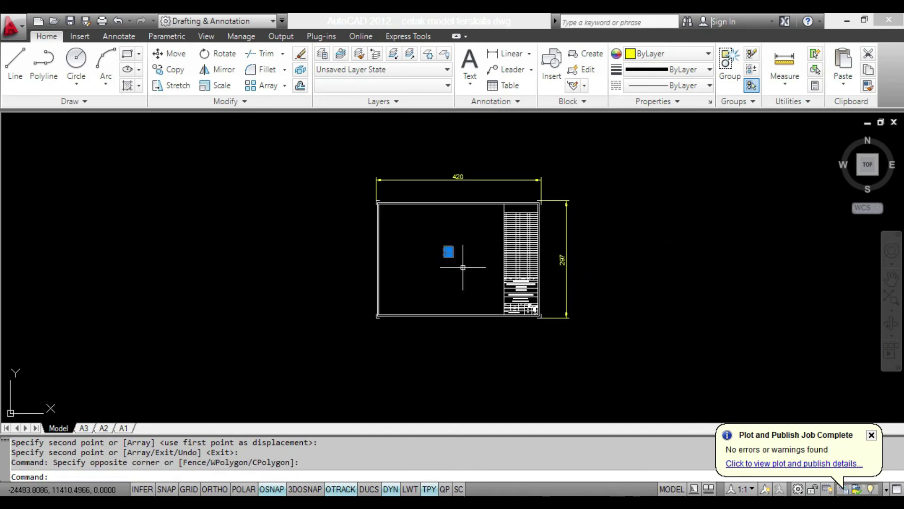
key("Delete")
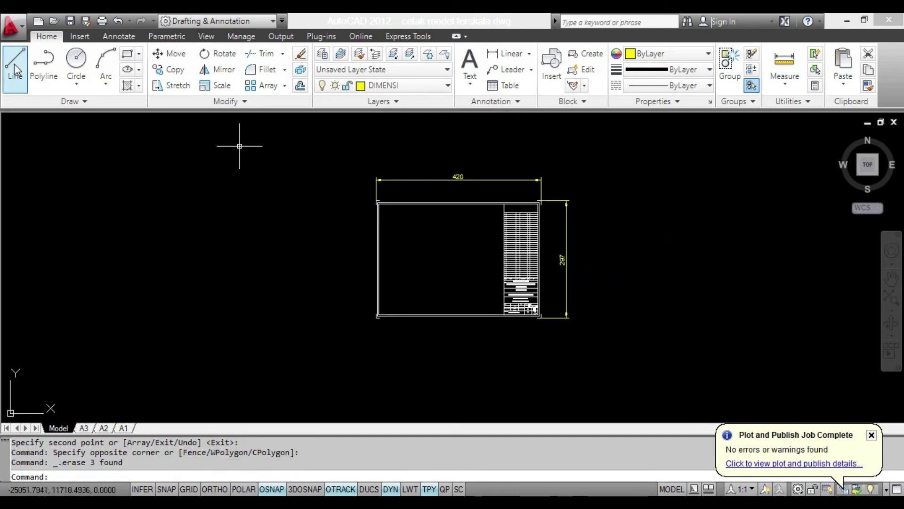
- Scale the copied A3 frame and its overall dimensions by 1/10 about a point near the frame's middle
left_click(217, 87)
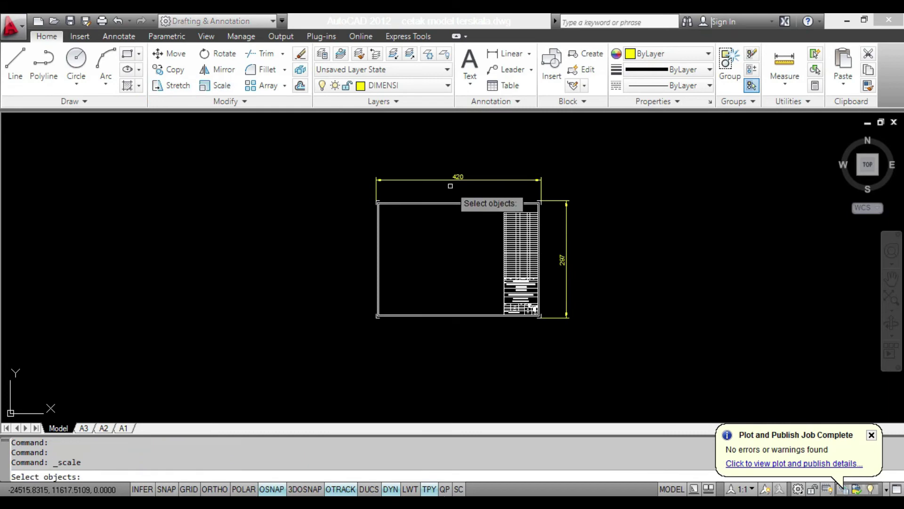
left_click(320, 148)
left_click(620, 363)
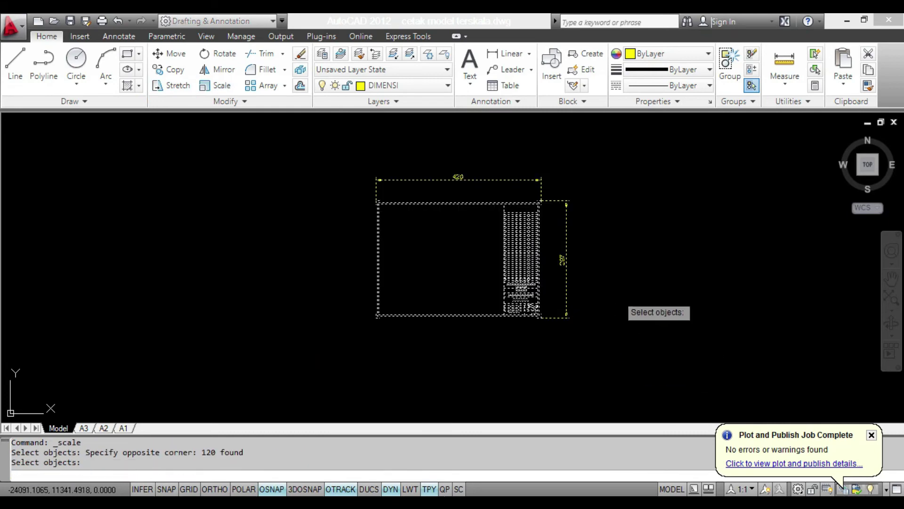
key("Return")
left_click(453, 257)
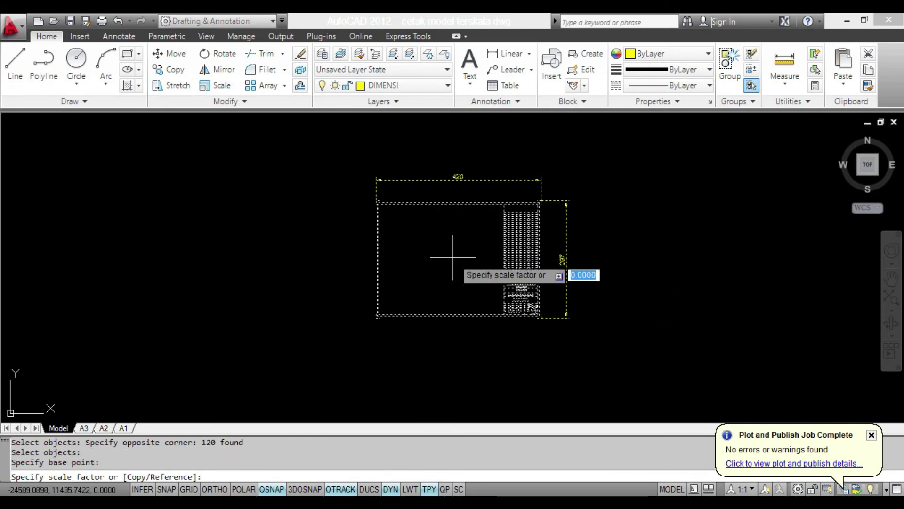
type("1")
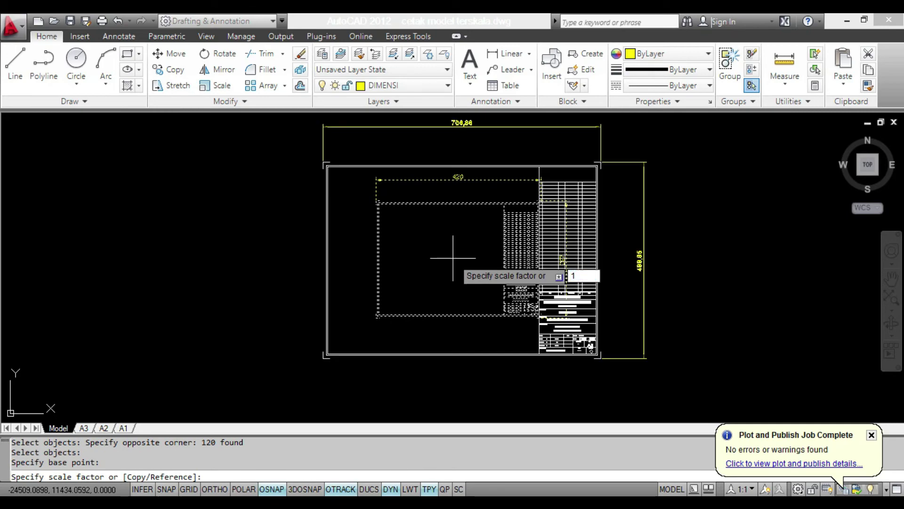
type("/10")
key("Return")
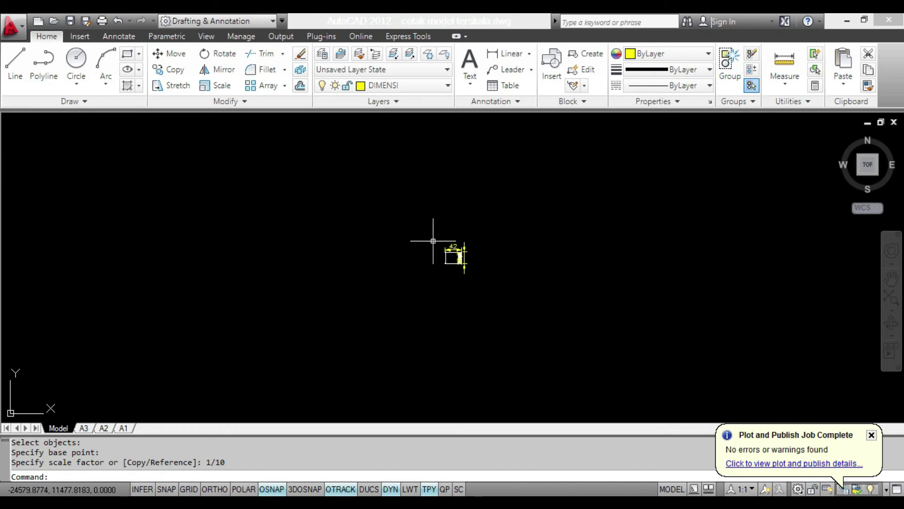
scroll(460, 253, "up", 6)
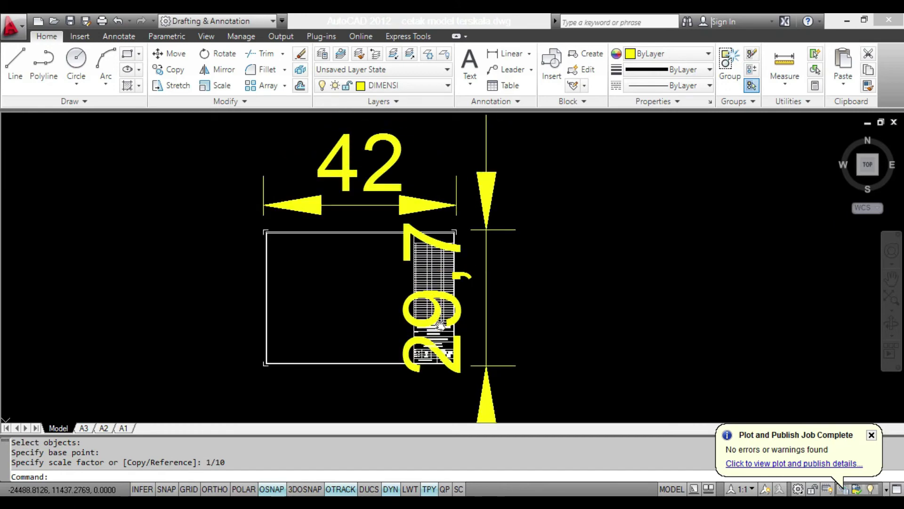
- Delete the horizontal and vertical overall dimensions of the reduced A3 frame
mouse_move(440, 326)
middle_mouse_down()
mouse_move(429, 366)
mouse_move(421, 351)
middle_mouse_up()
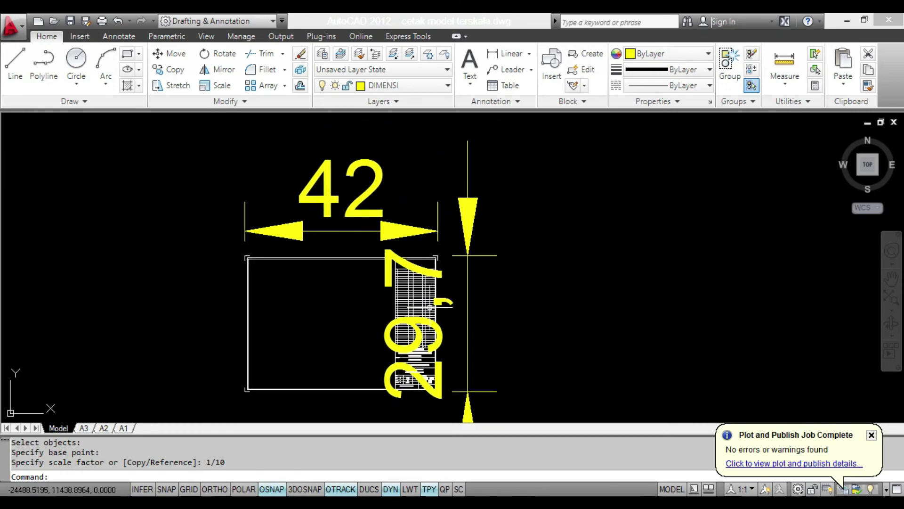
left_click(393, 186)
left_click(339, 151)
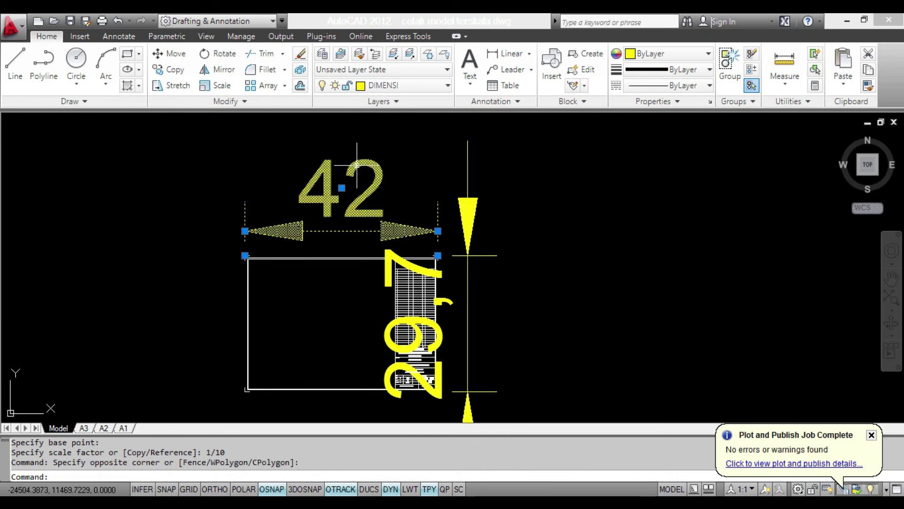
left_click(507, 262)
left_click(464, 209)
key("Delete")
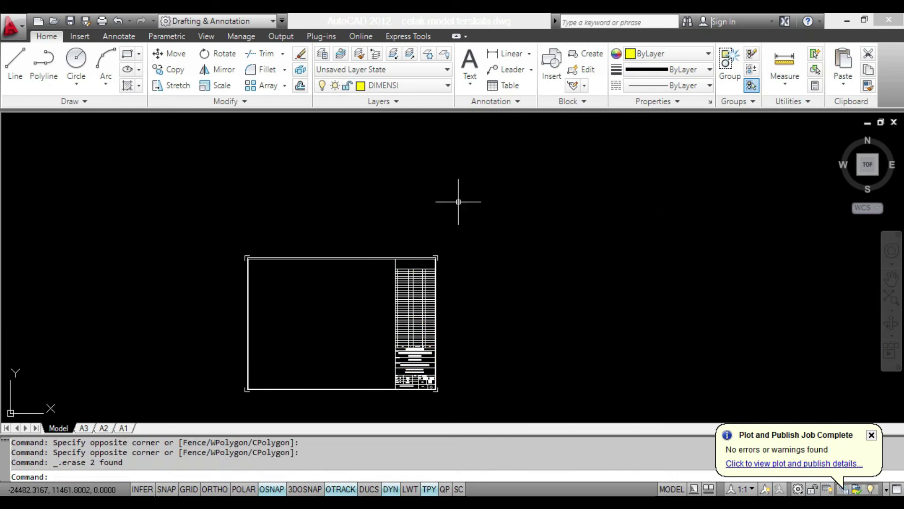
- Copy the 6 by 12 rectangle with its dimensions from the original A3 frame into the drawing area of the reduced frame
scroll(530, 245, "down", 12)
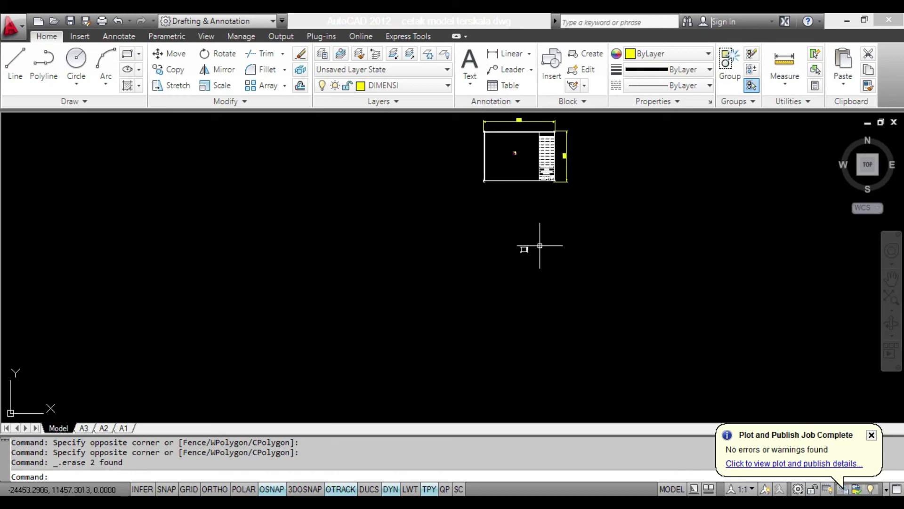
middle_click_drag(553, 246, 547, 269)
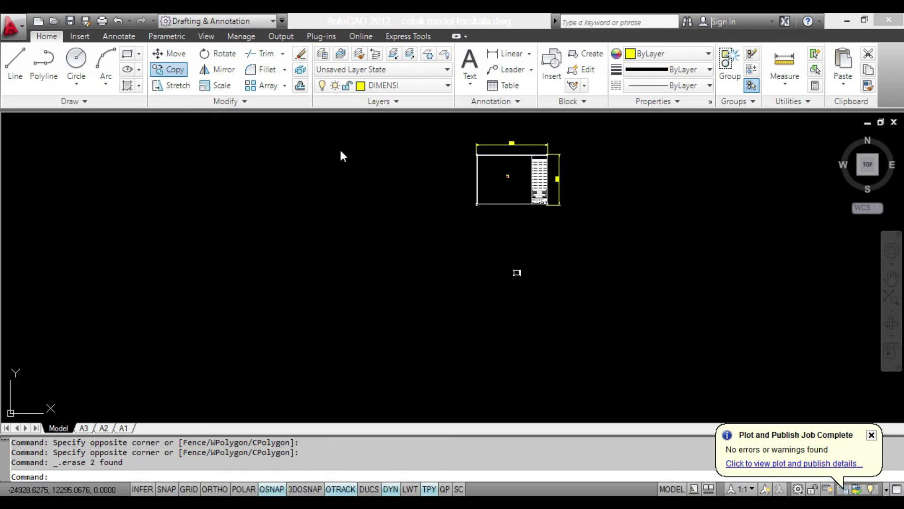
type("co")
key("Return")
scroll(511, 182, "up", 5)
left_click(468, 154)
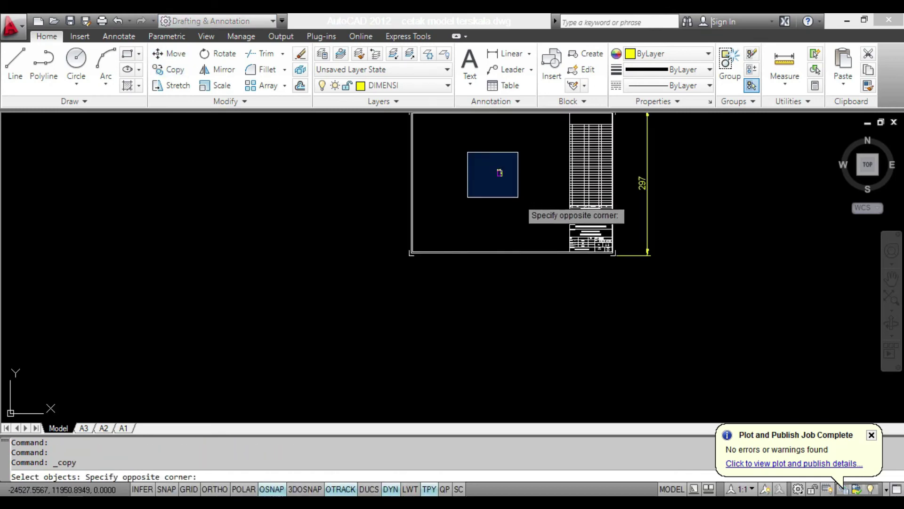
left_click(518, 197)
key("Return")
left_click(499, 173)
scroll(530, 268, "down", 6)
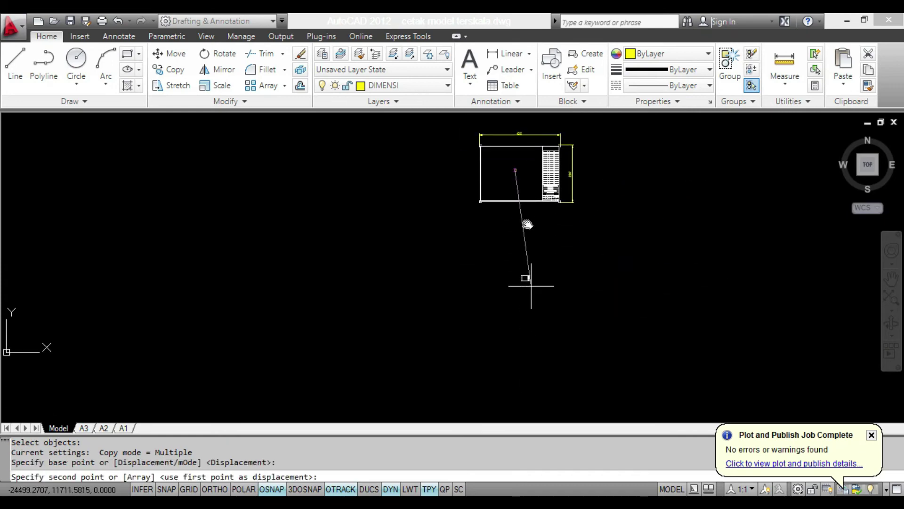
scroll(506, 256, "up", 6)
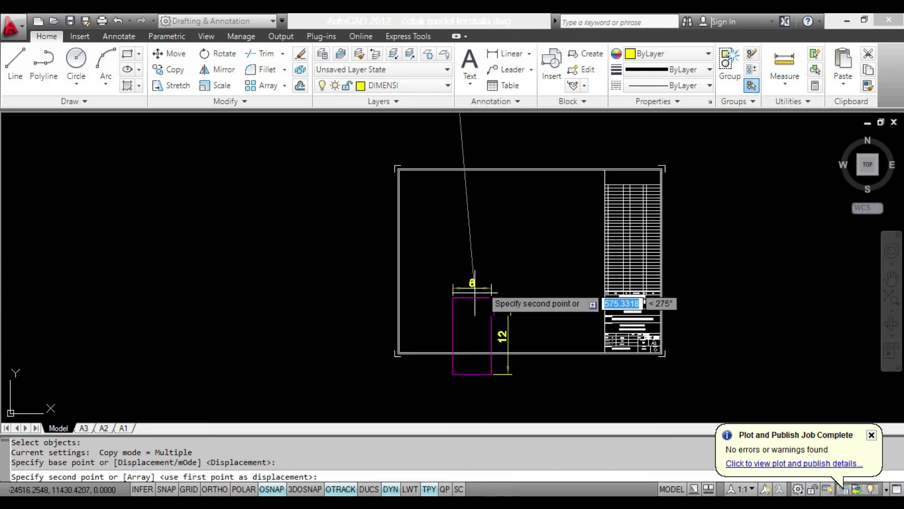
left_click(500, 228)
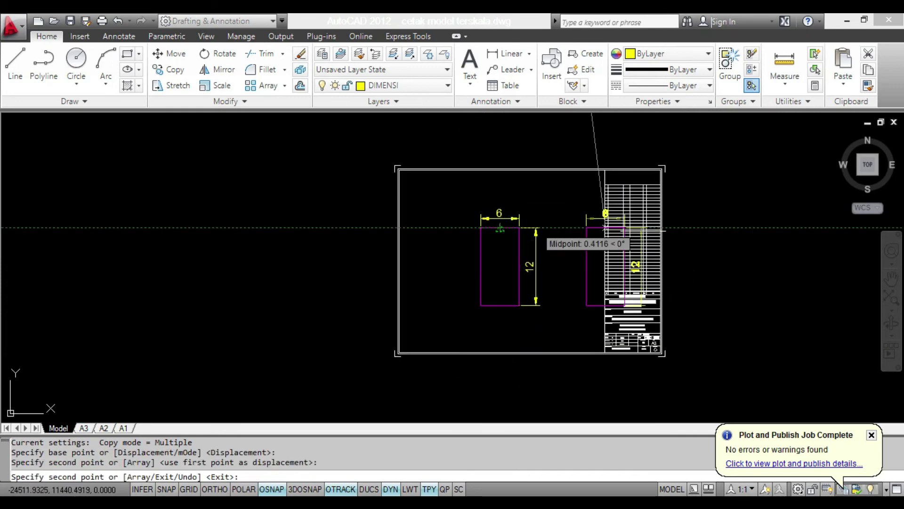
right_click(615, 228)
left_click(630, 226)
- Compare the full-size A3 frame with the reduced frame and how large the rectangle is inside each
scroll(634, 209, "down", 6)
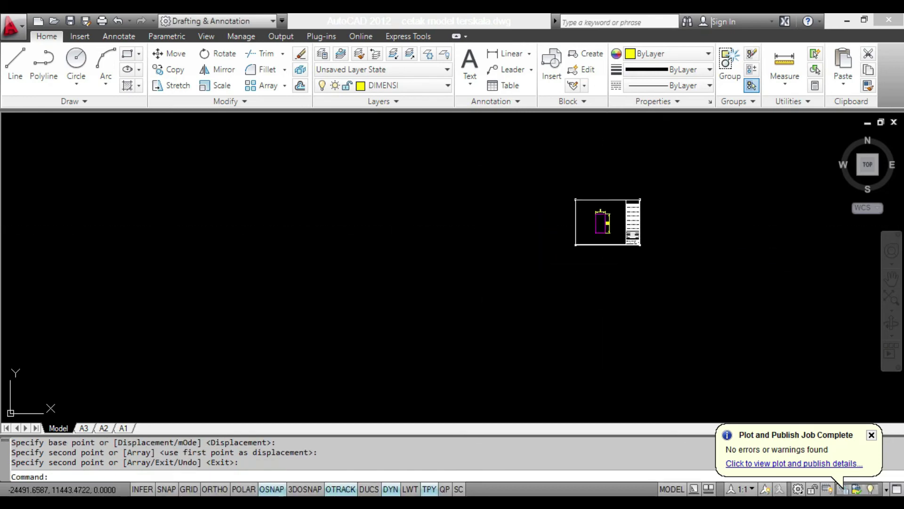
middle_click_drag(653, 202, 589, 298)
scroll(589, 276, "down", 3)
middle_click_drag(570, 148, 573, 187)
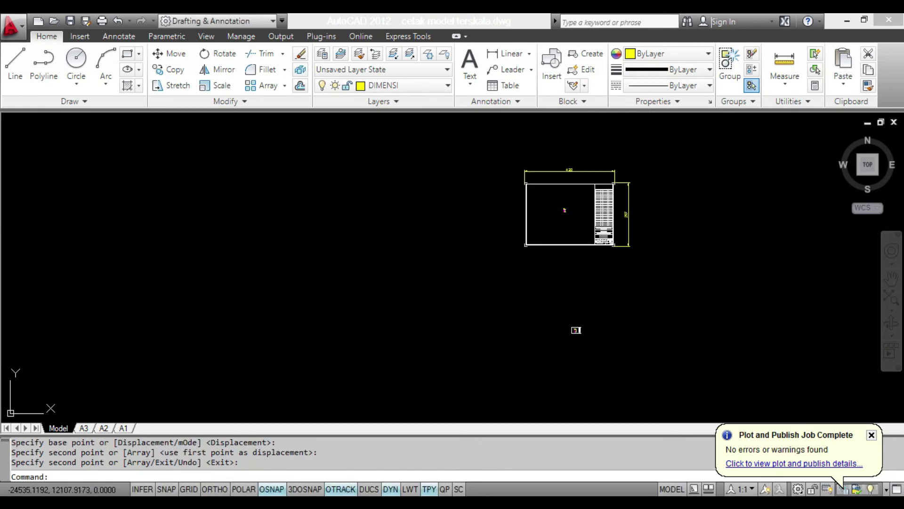
scroll(572, 186, "up", 2)
scroll(585, 358, "up", 2)
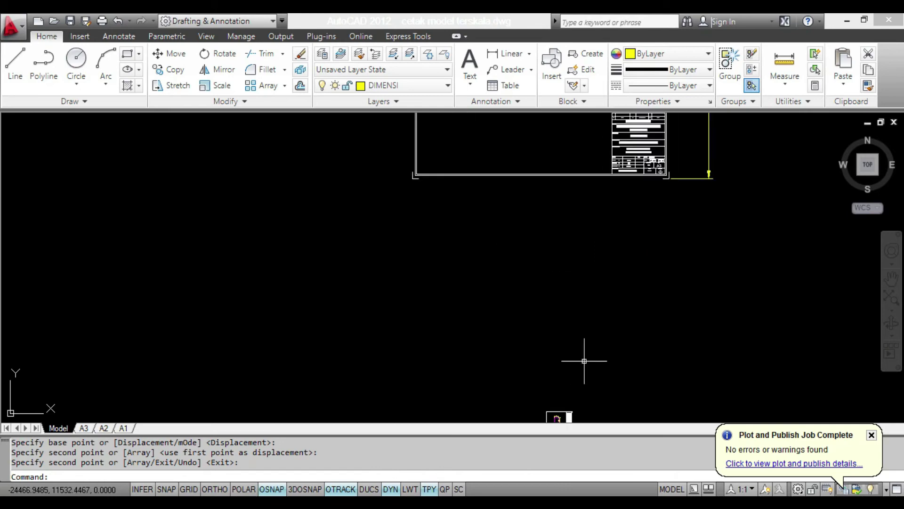
middle_click_drag(585, 360, 554, 236)
scroll(535, 306, "up", 4)
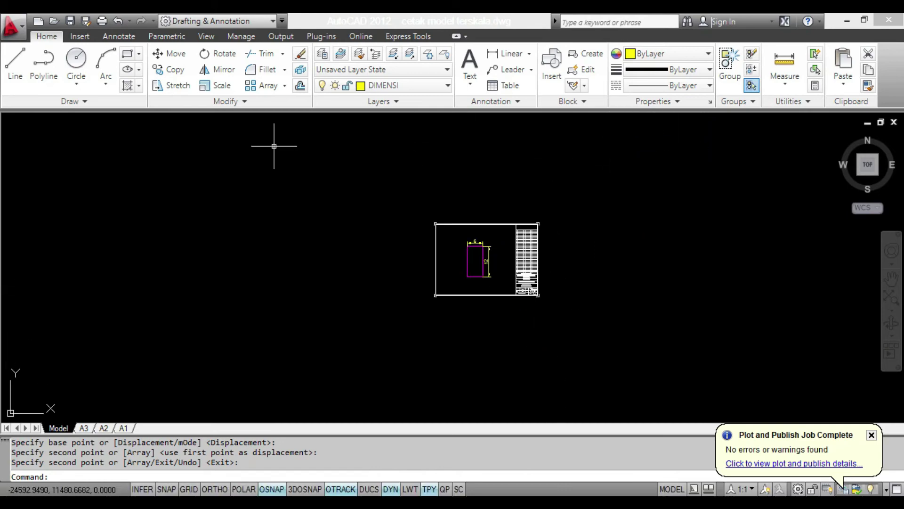
scroll(515, 256, "up", 3)
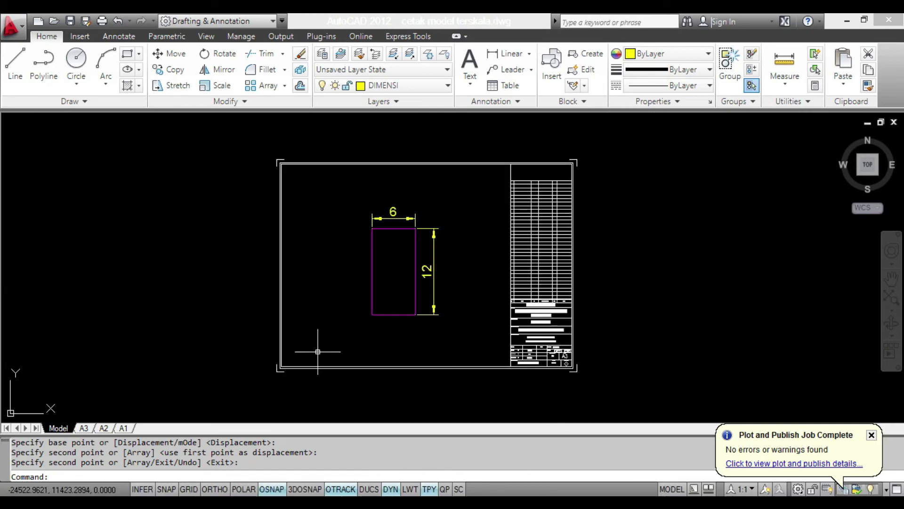
- Create a new page setup named m2 for model space
right_click(60, 428)
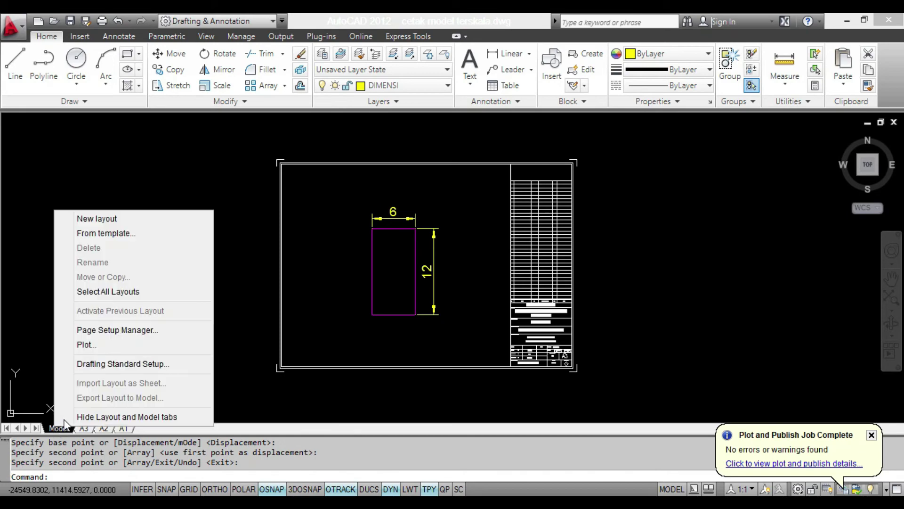
left_click(115, 329)
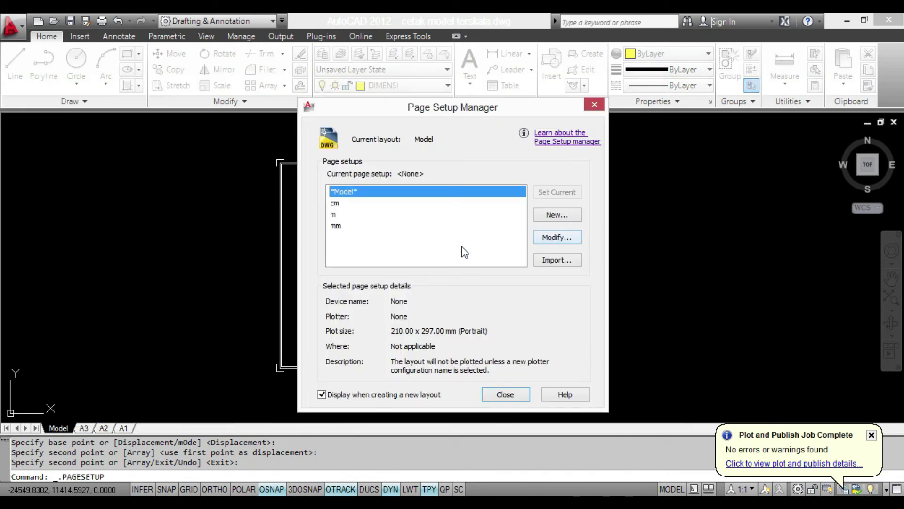
left_click(556, 214)
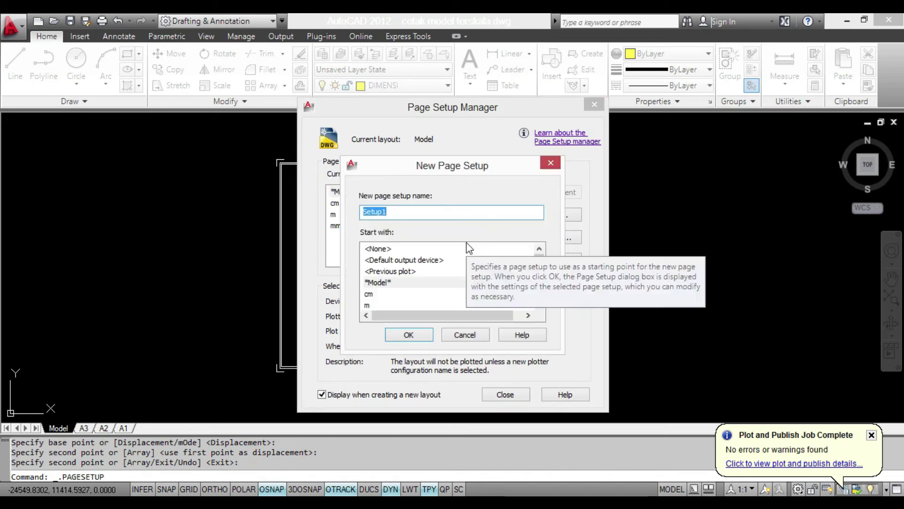
type("m2")
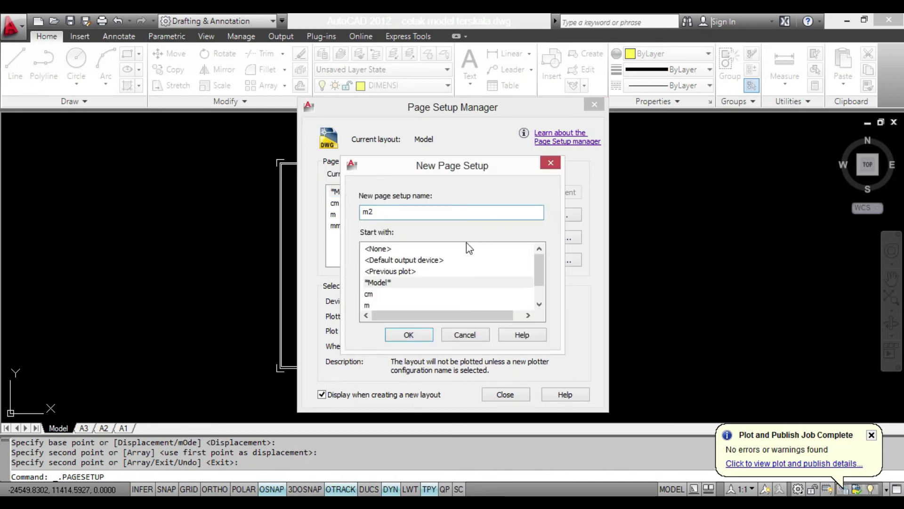
left_click(408, 335)
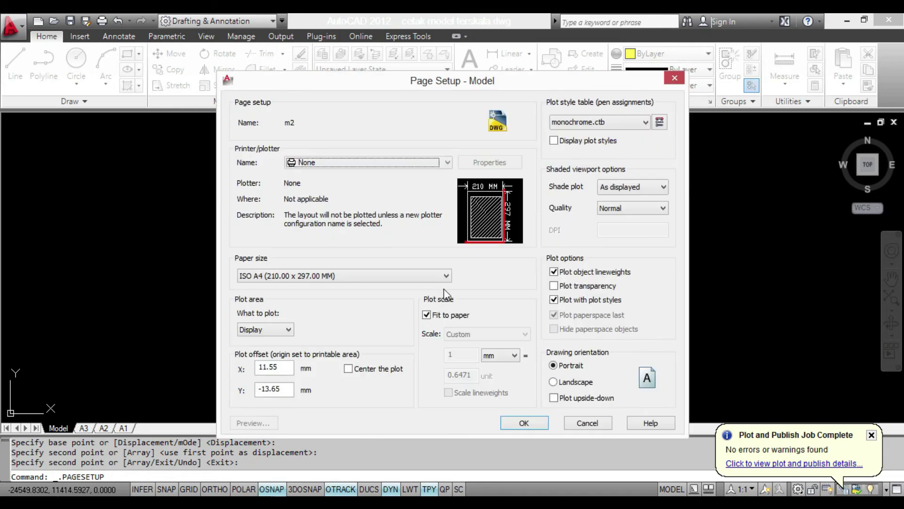
- Set the m2 page setup to the PrimoPDF printer and A3 paper
left_click(386, 163)
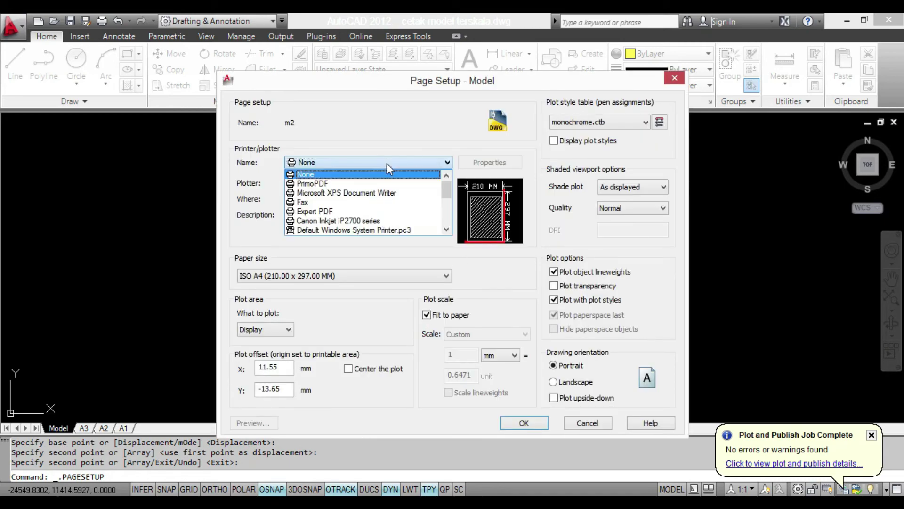
left_click(372, 181)
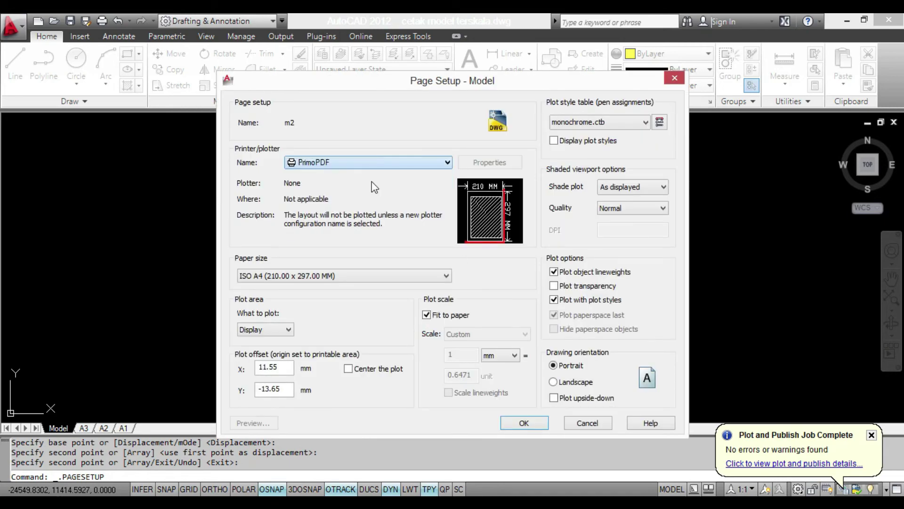
left_click(348, 276)
left_click(304, 394)
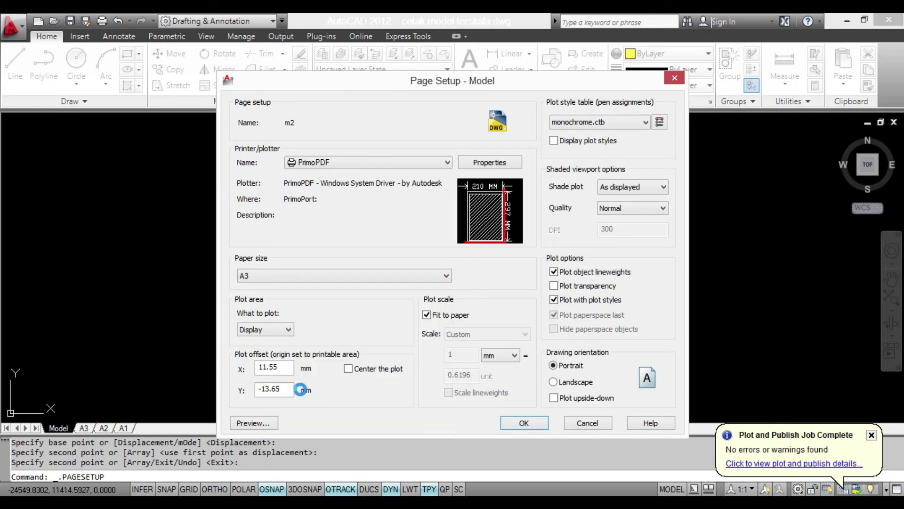
- Define the plot area as a window between the reduced frame's outer corner marks and center the plot
left_click(284, 329)
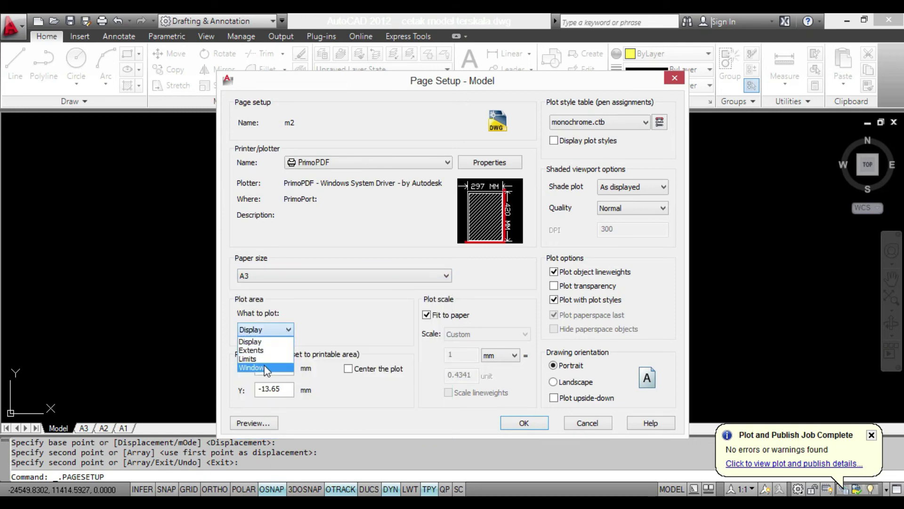
left_click(252, 367)
scroll(275, 138, "up", 5)
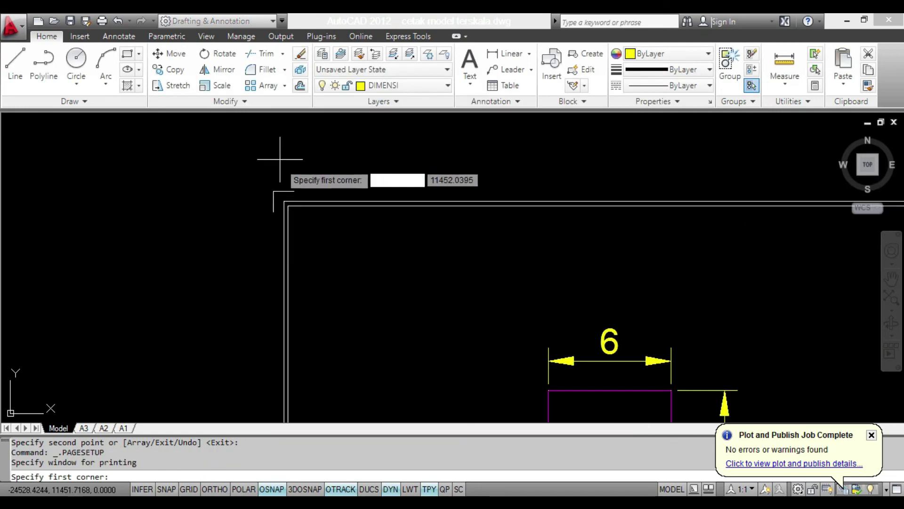
left_click(274, 196)
scroll(274, 195, "down", 7)
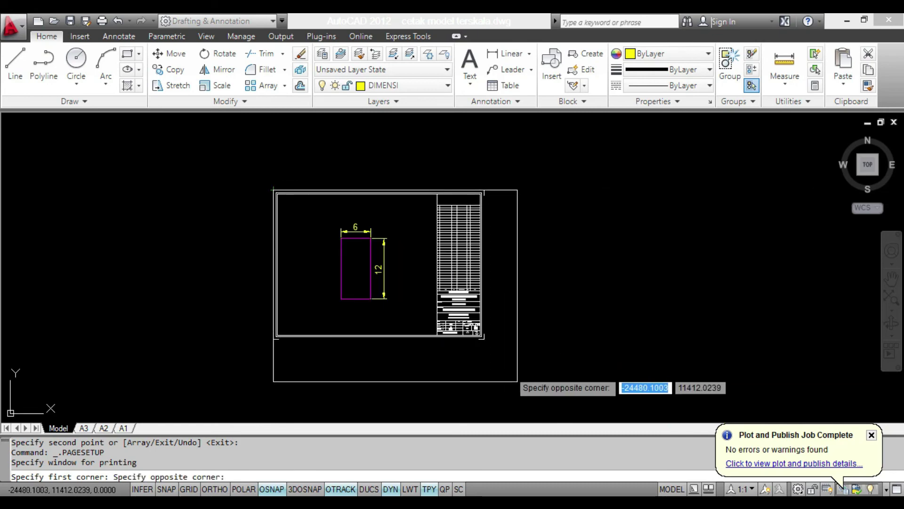
scroll(481, 336, "up", 5)
left_click(448, 309)
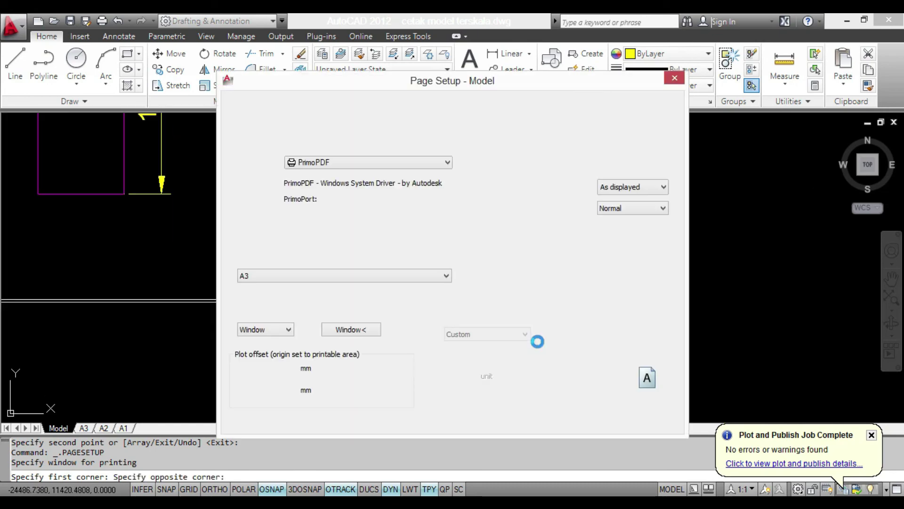
left_click(355, 370)
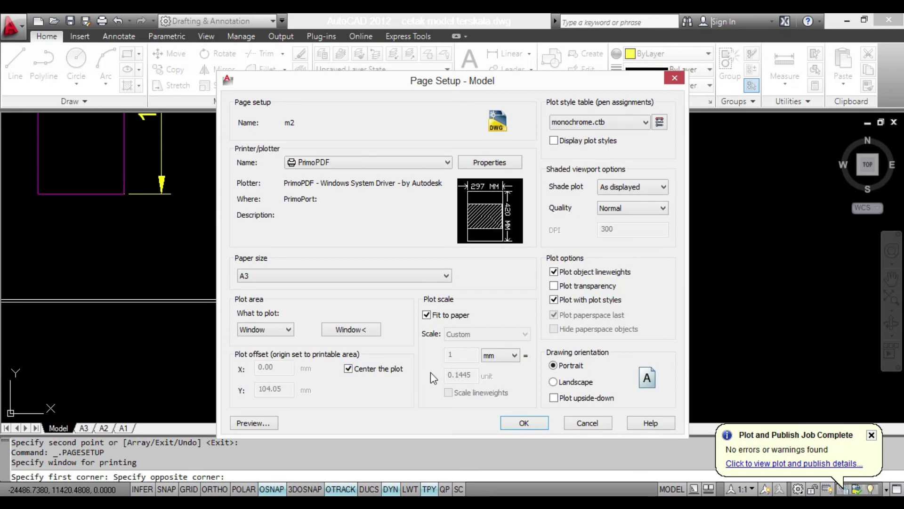
- Turn off Fit to paper and set a custom plot scale of 1 mm = 0.1 unit
left_click(446, 319)
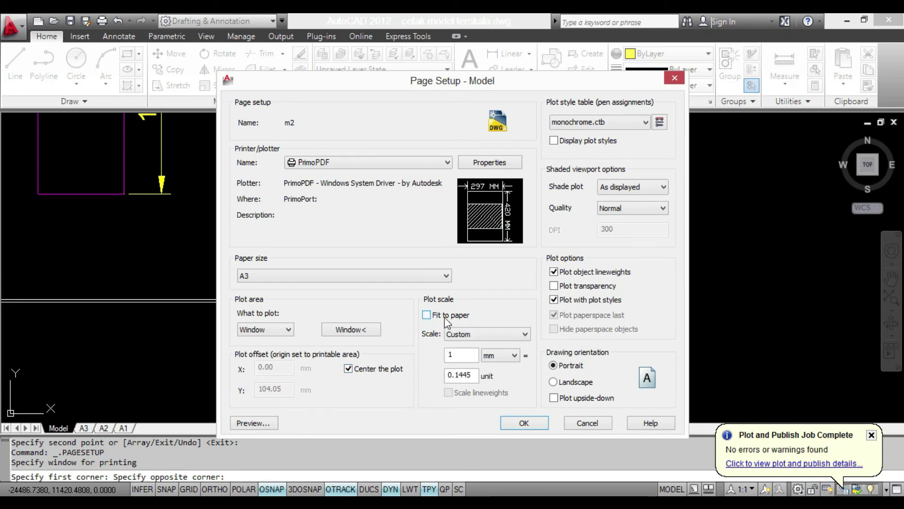
double_click(472, 375)
type("1")
left_click(464, 353)
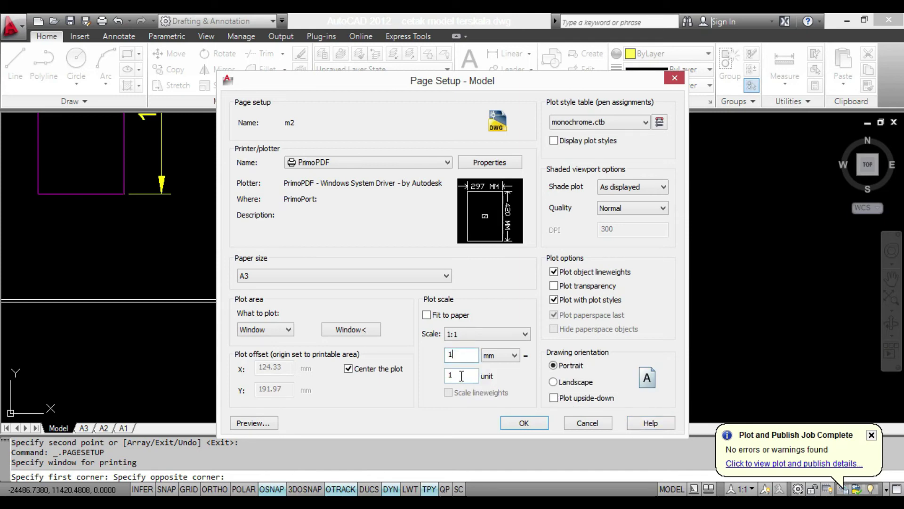
double_click(464, 374)
type("00")
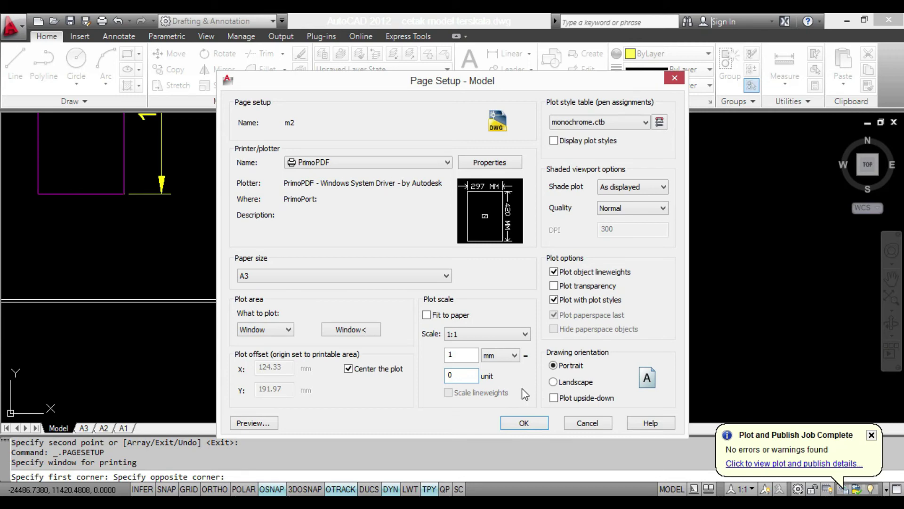
type(".1.1")
left_click(461, 357)
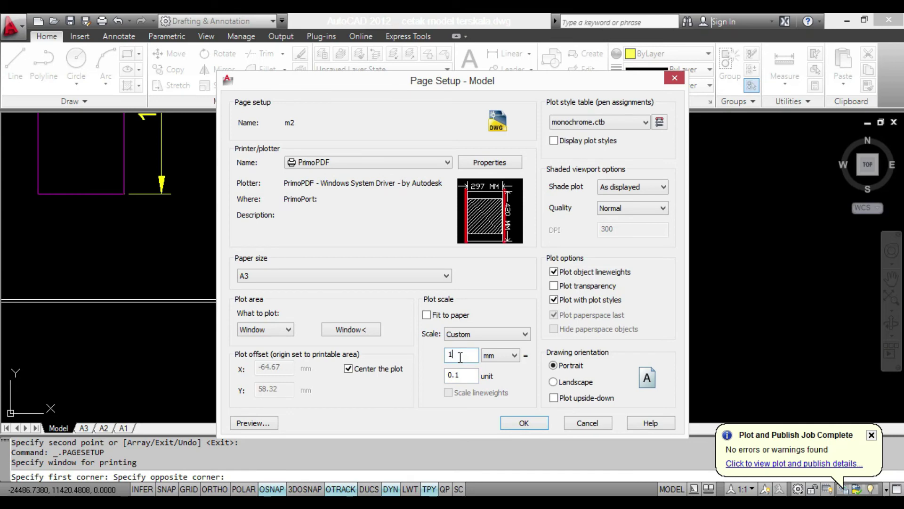
- Set the drawing orientation to landscape, save the m2 page setup and close the Page Setup Manager
left_click(569, 385)
left_click(569, 386)
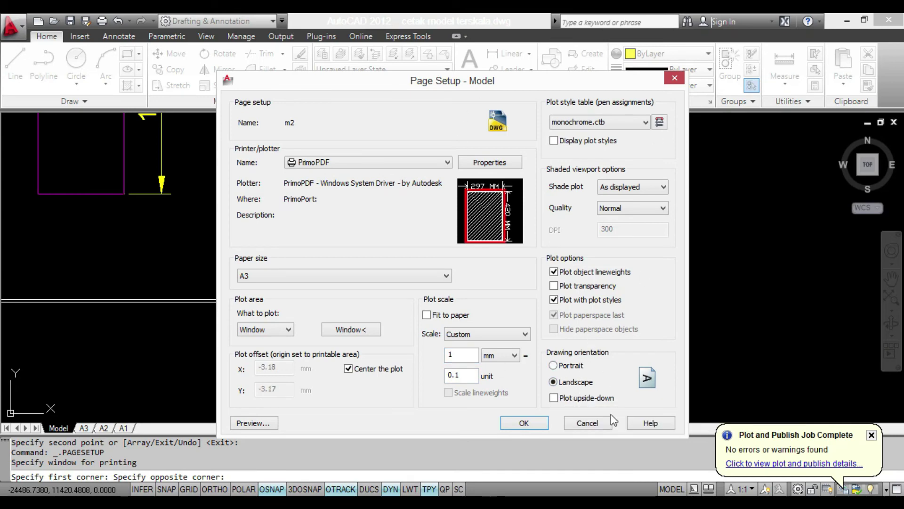
left_click(530, 423)
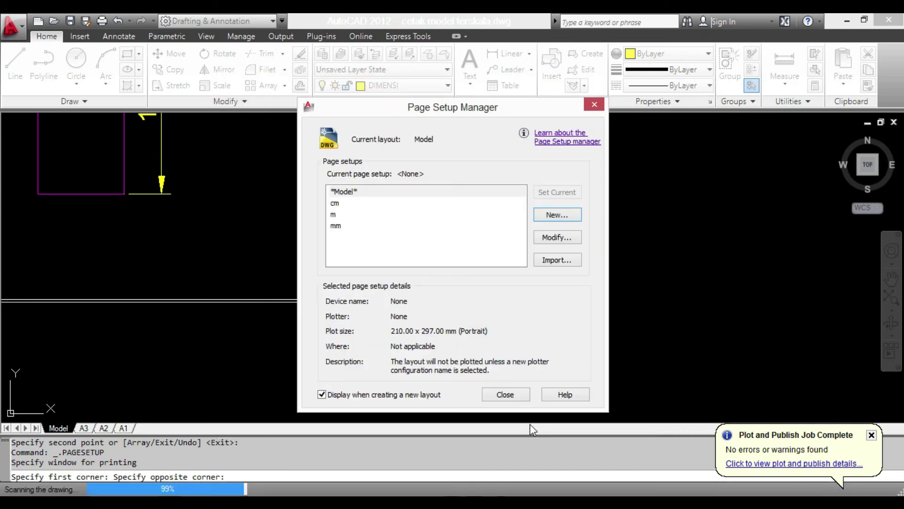
left_click(504, 394)
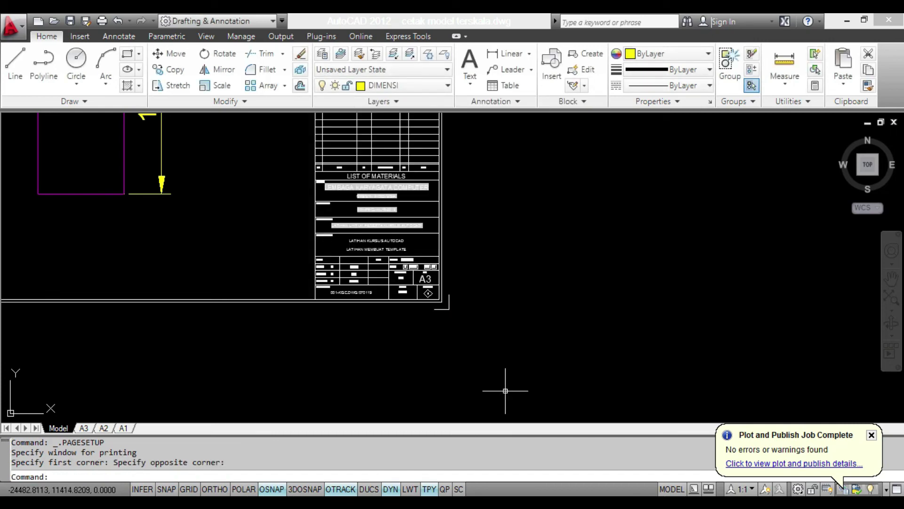
- Preview the model space plot using the m2 page setup, examine the sheet and close the Plot dialog without printing
key("ctrl+p")
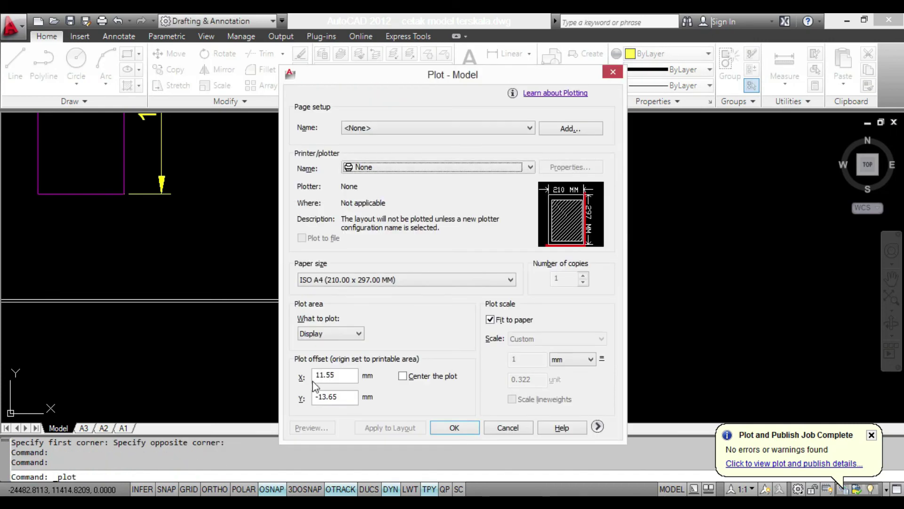
left_click(412, 128)
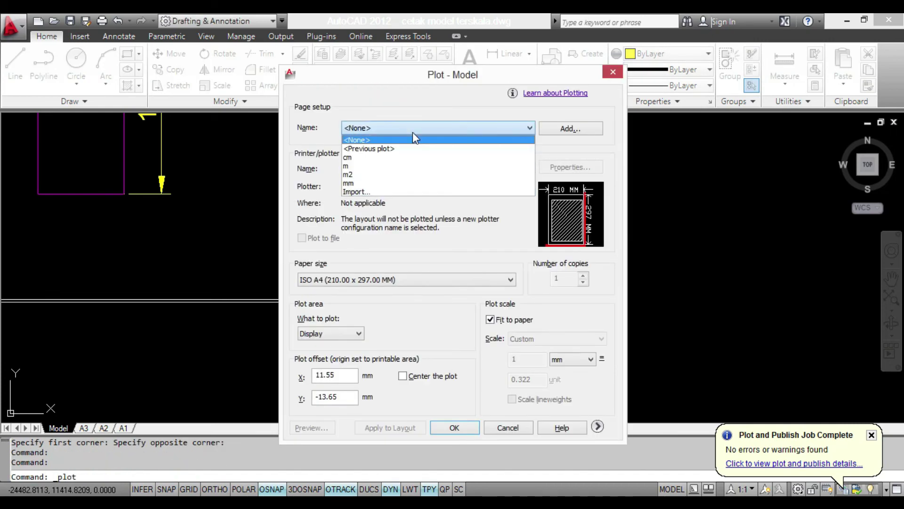
left_click(391, 174)
left_click(320, 427)
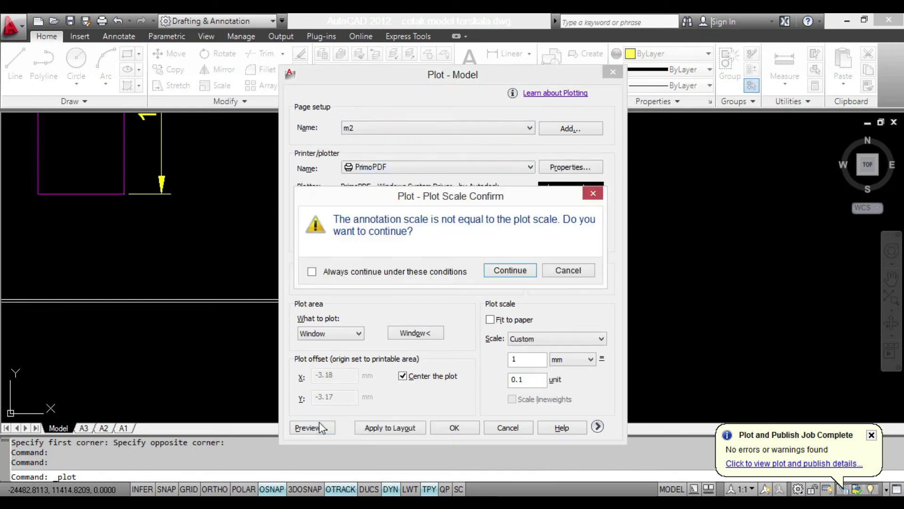
left_click(509, 269)
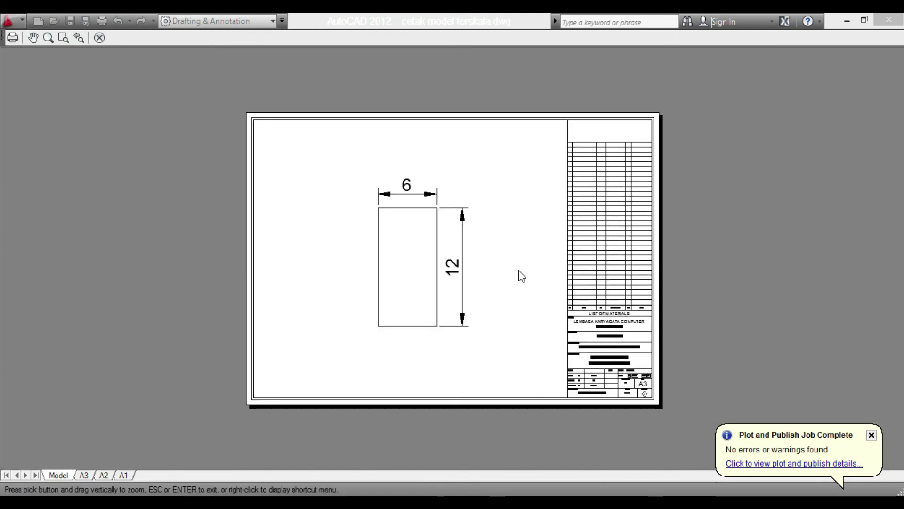
scroll(572, 289, "up", 2)
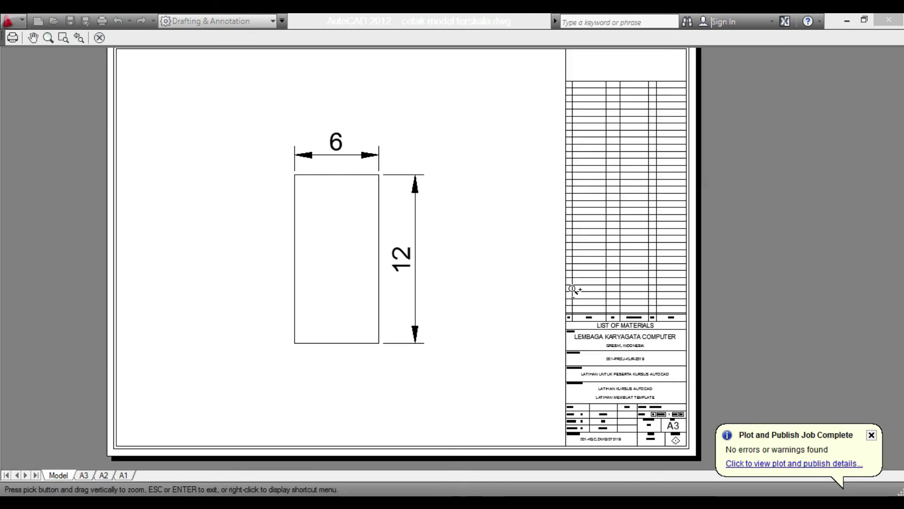
scroll(572, 290, "down", 2)
scroll(572, 289, "up", 2)
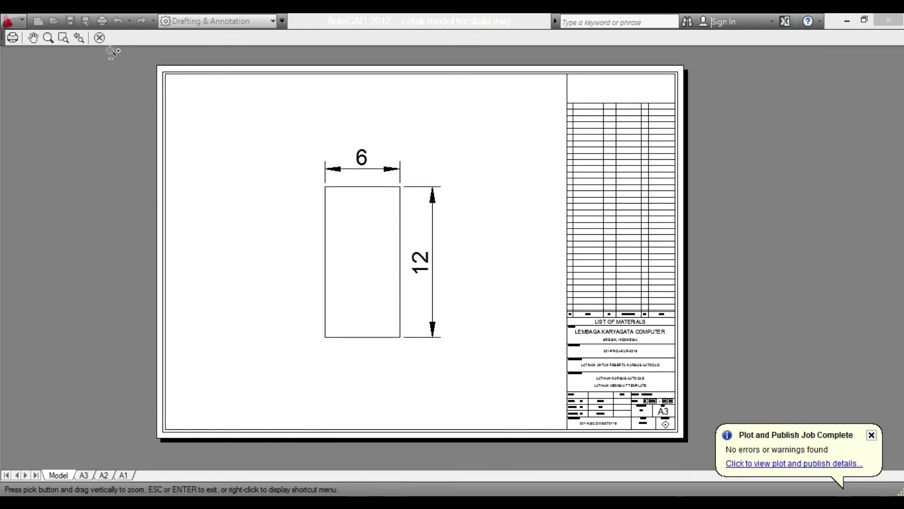
left_click(100, 39)
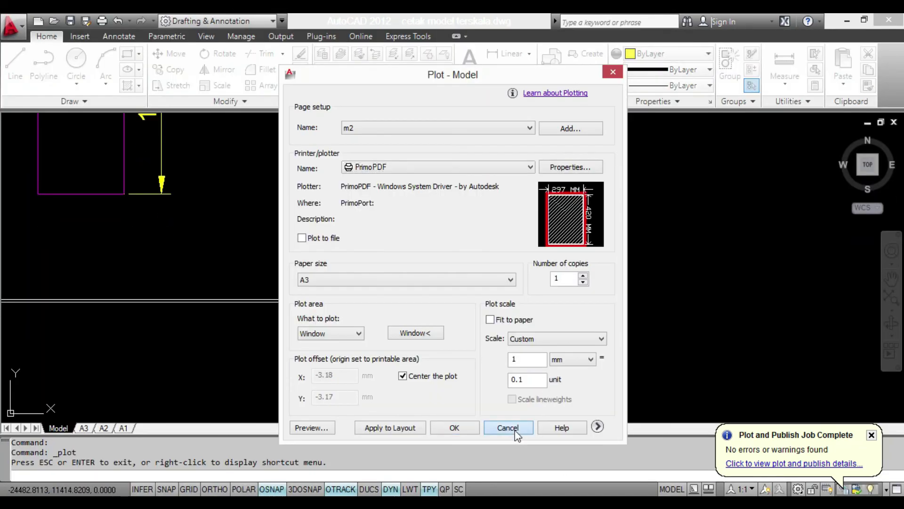
left_click(513, 429)
- Compare the reduced frame around the 6 by 12 rectangle with the full-size 420 by 297 A3 frame in model space
scroll(403, 297, "down", 5)
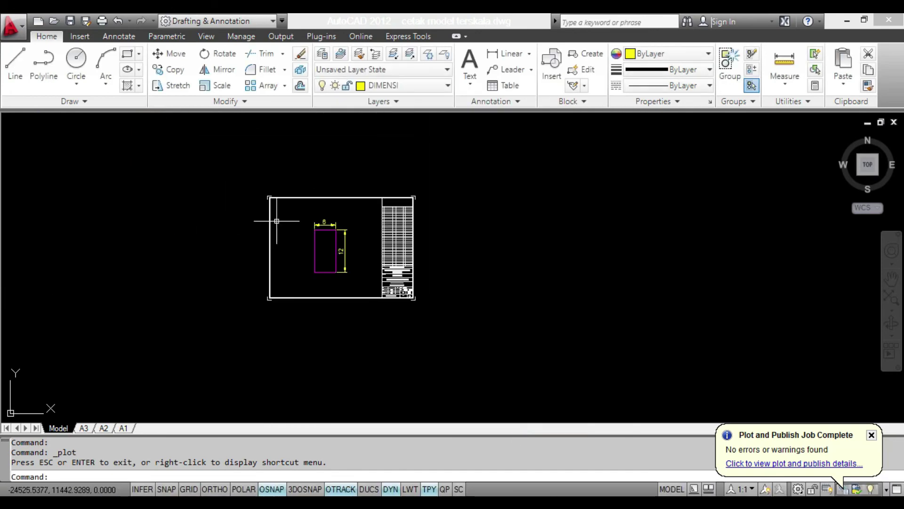
scroll(362, 260, "down", 4)
scroll(411, 230, "up", 10)
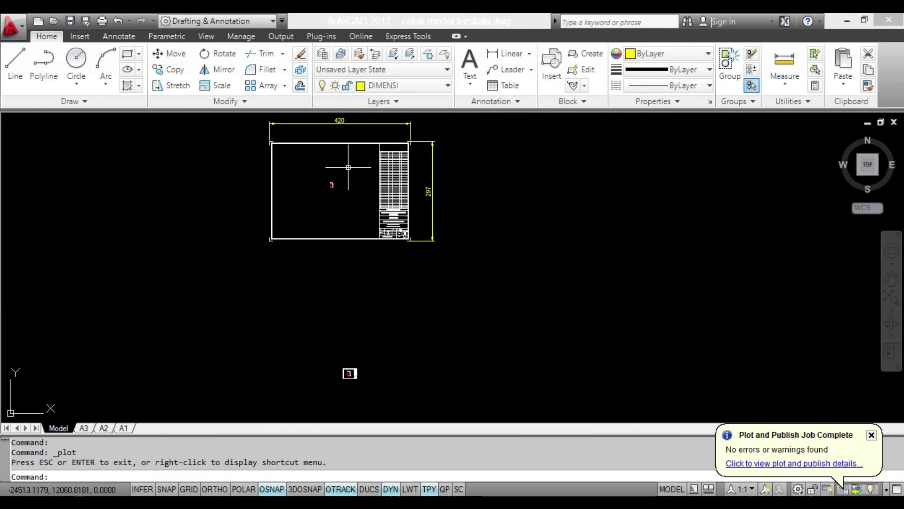
scroll(292, 201, "down", 5)
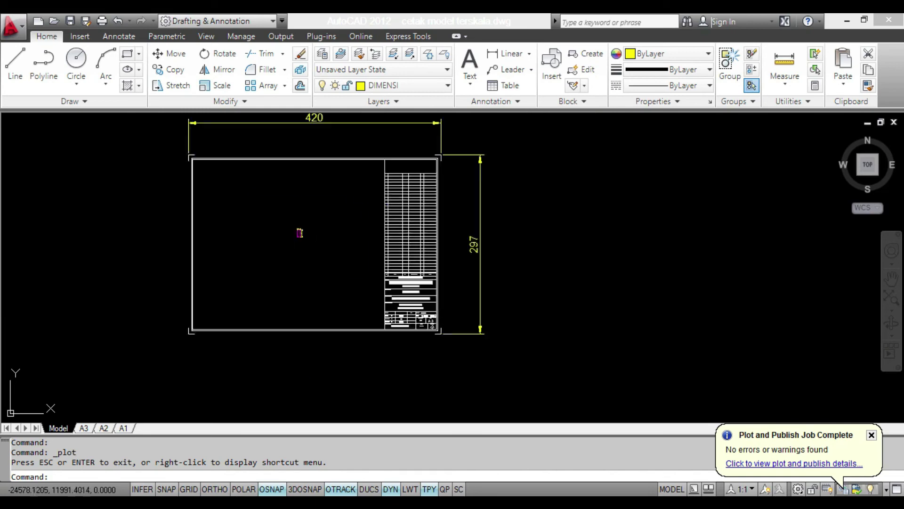
middle_click_drag(308, 366, 365, 240)
scroll(347, 292, "down", 4)
scroll(355, 277, "up", 8)
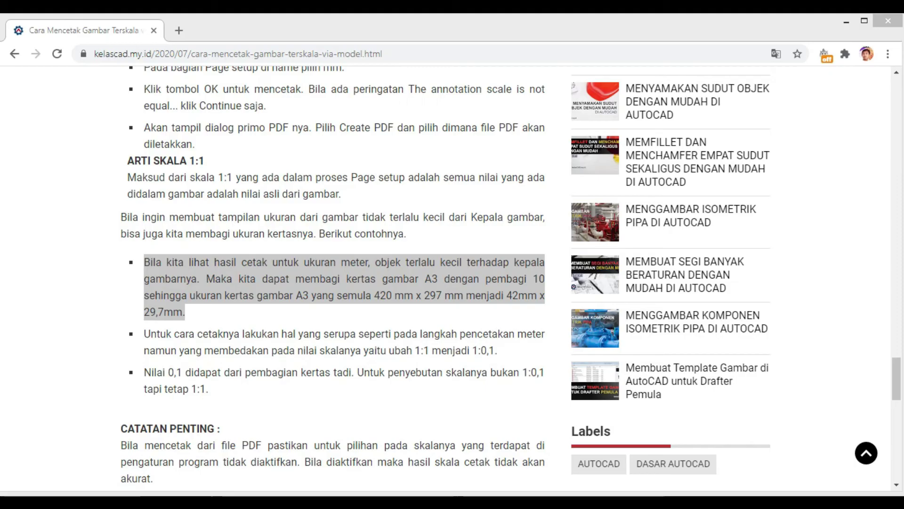
- Switch to the kelascad.my.id article and read the notes on the 1:0,1 scale and the CATATAN PENTING section about PDF printing
scroll(392, 330, "down", 3)
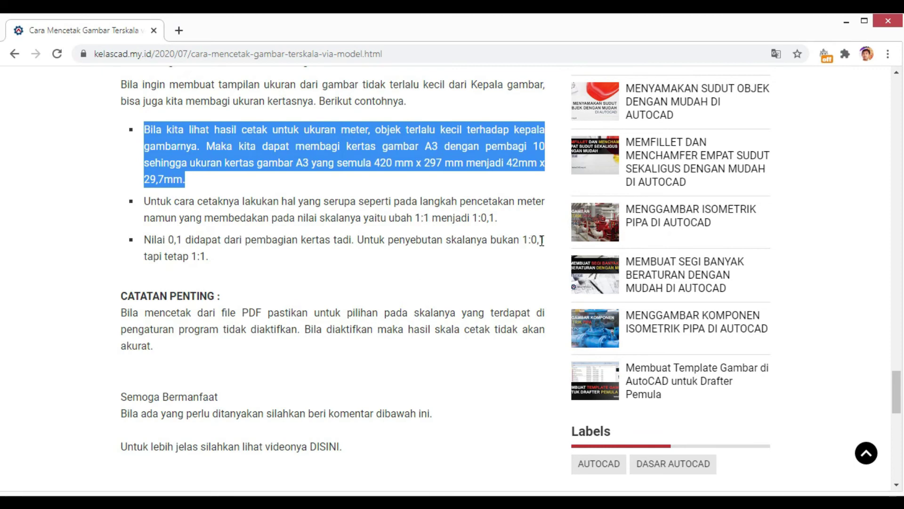
double_click(541, 240)
left_click(247, 257)
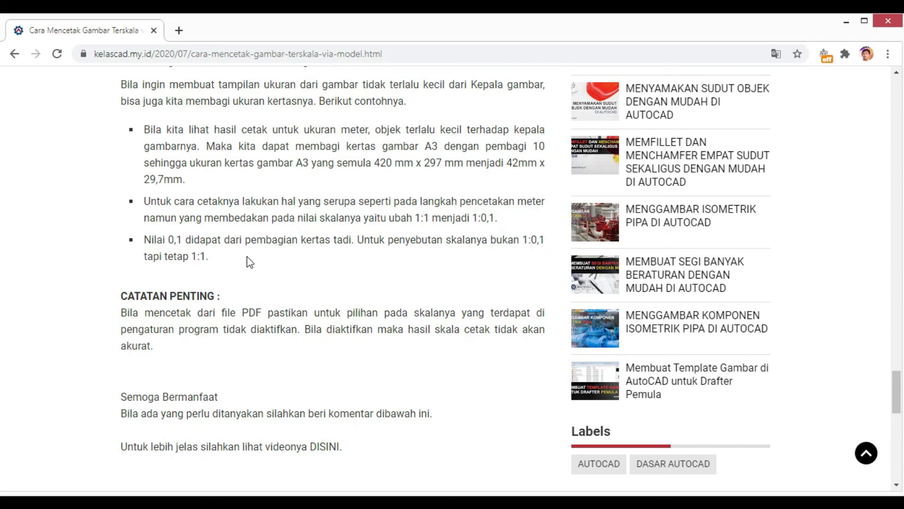
left_click_drag(212, 259, 138, 259)
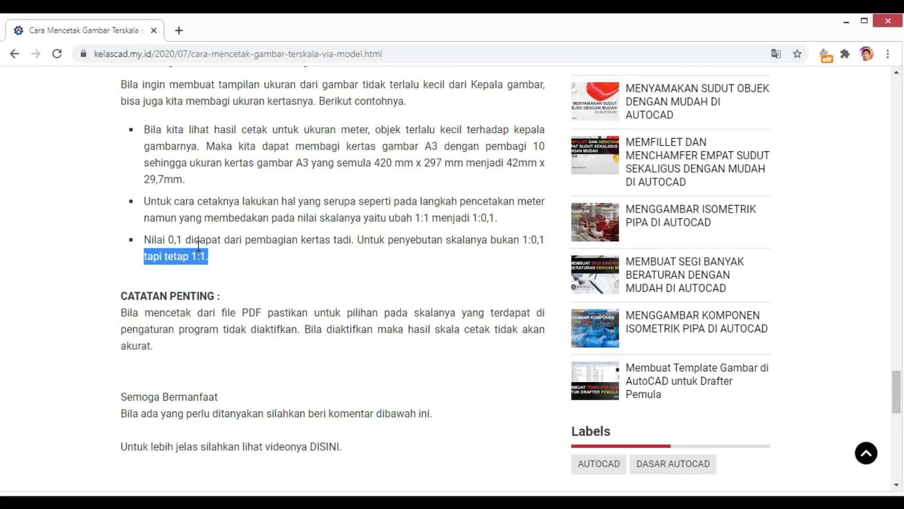
left_click(228, 263)
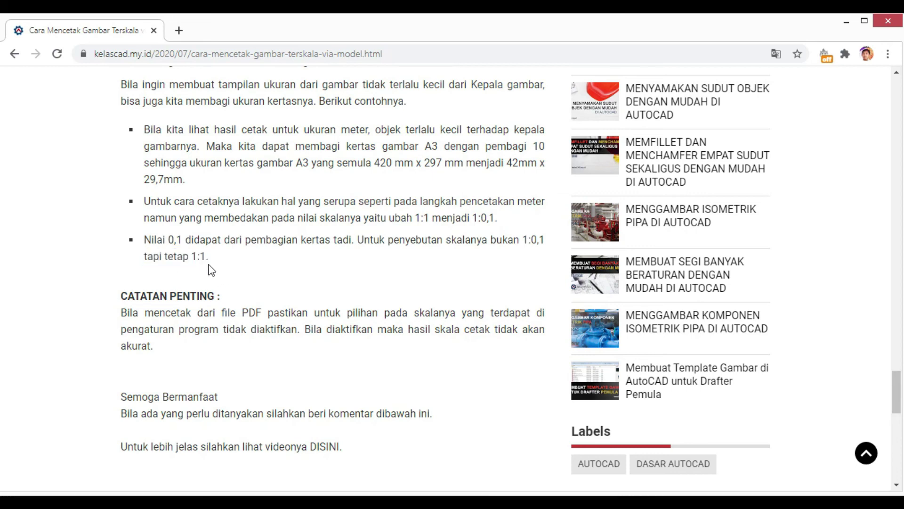
left_click_drag(208, 257, 143, 255)
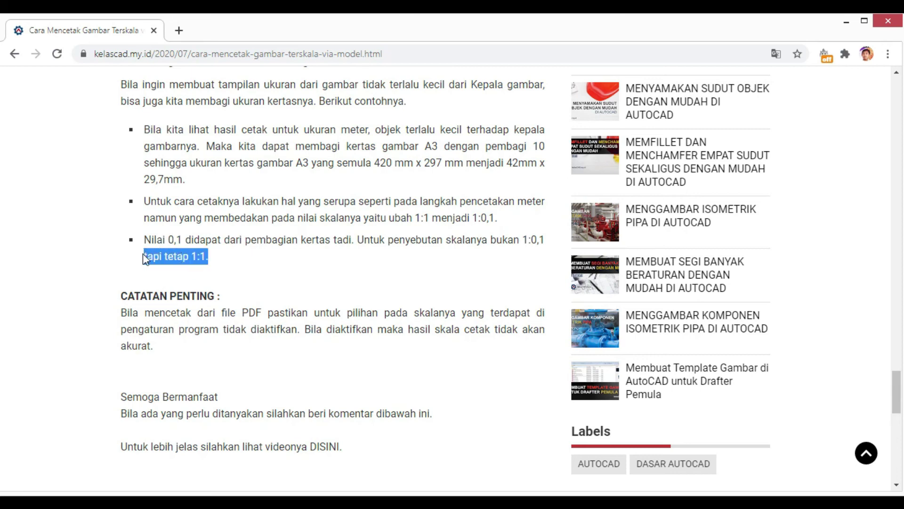
left_click(218, 262)
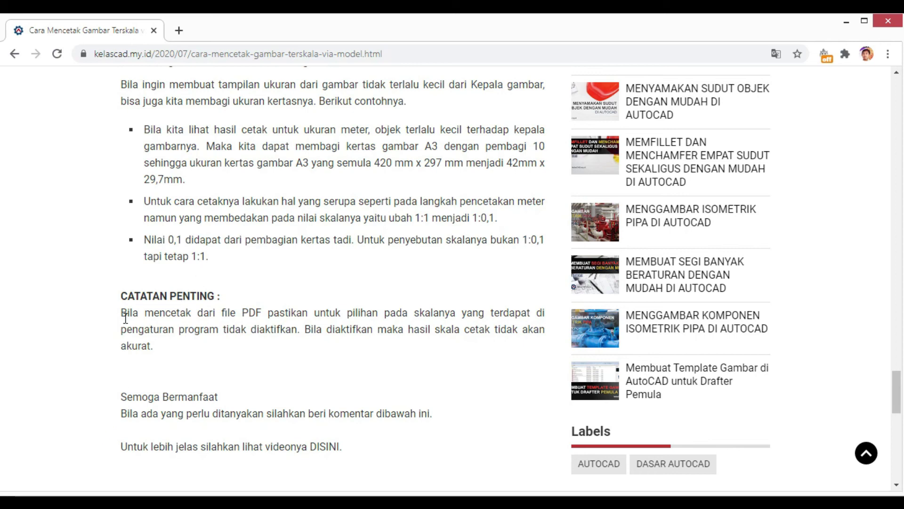
left_click_drag(121, 313, 262, 353)
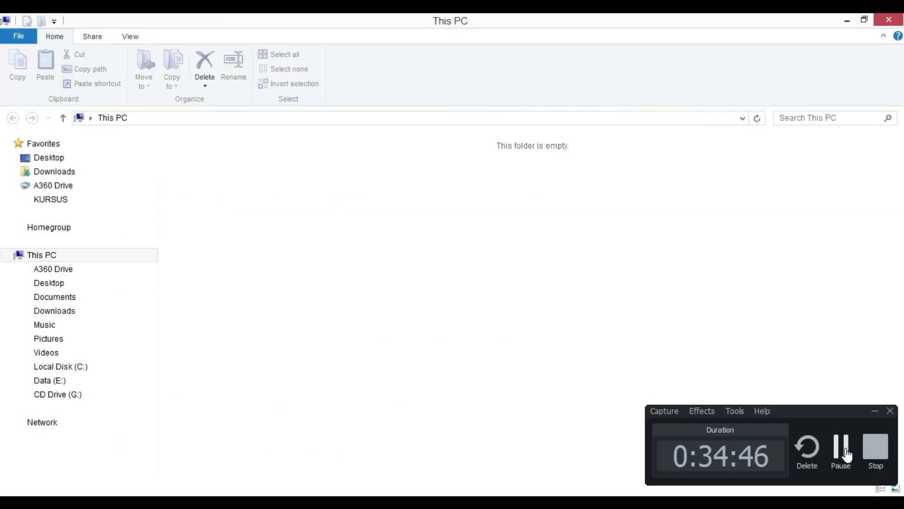
left_click(846, 454)
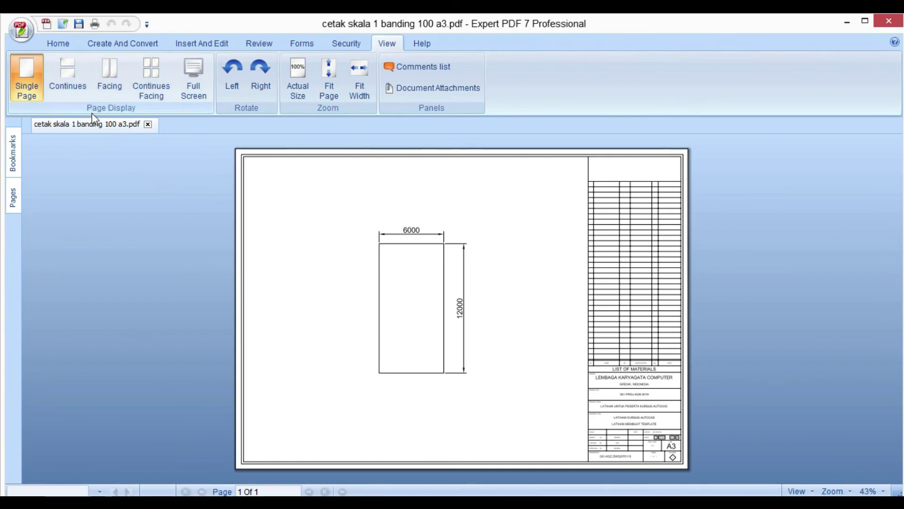
- Open the print settings for cetak skala 1 banding 100 a3.pdf and select PrimoPDF as the printer
left_click(61, 47)
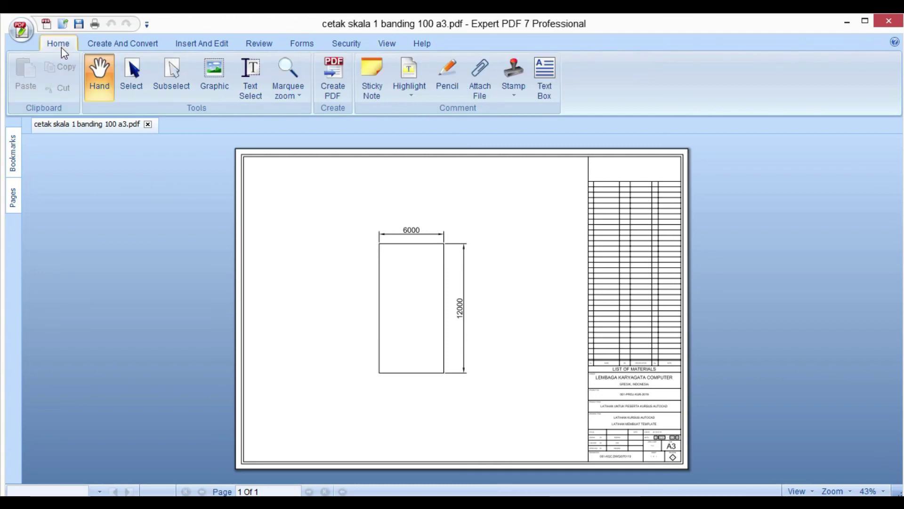
left_click(22, 30)
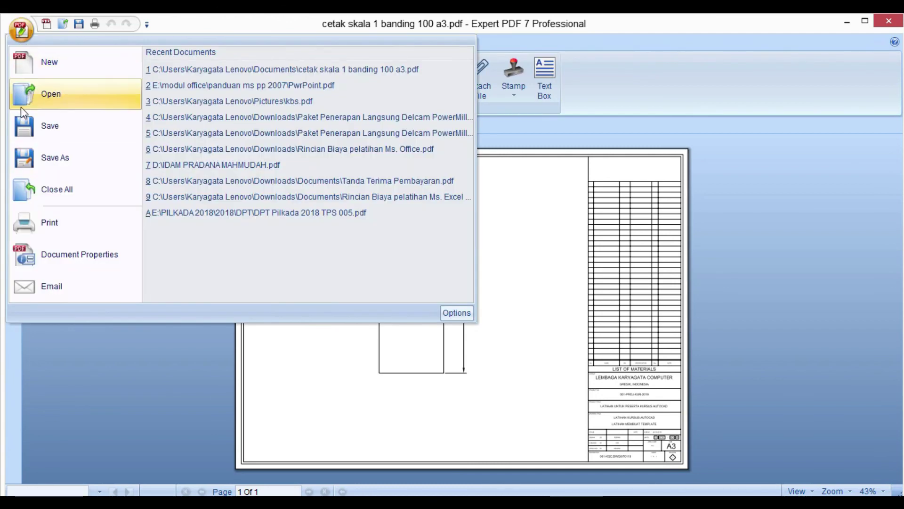
left_click(41, 224)
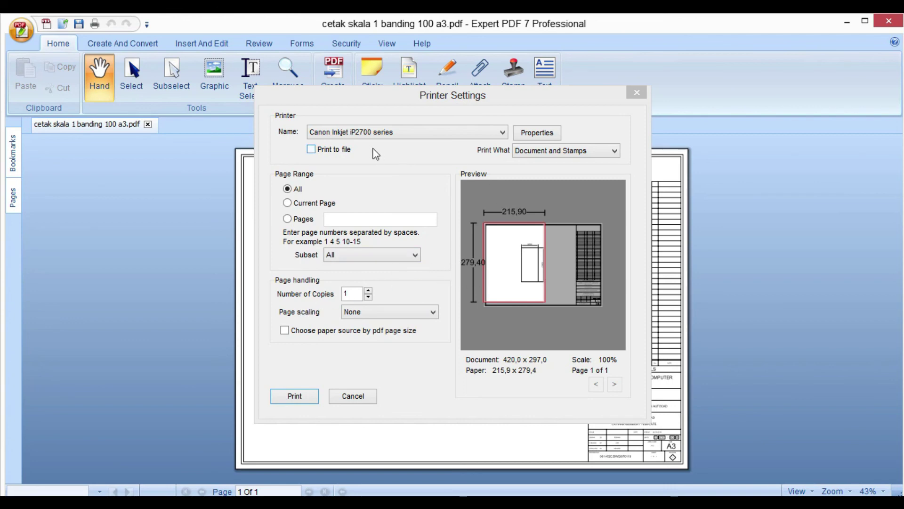
left_click(370, 134)
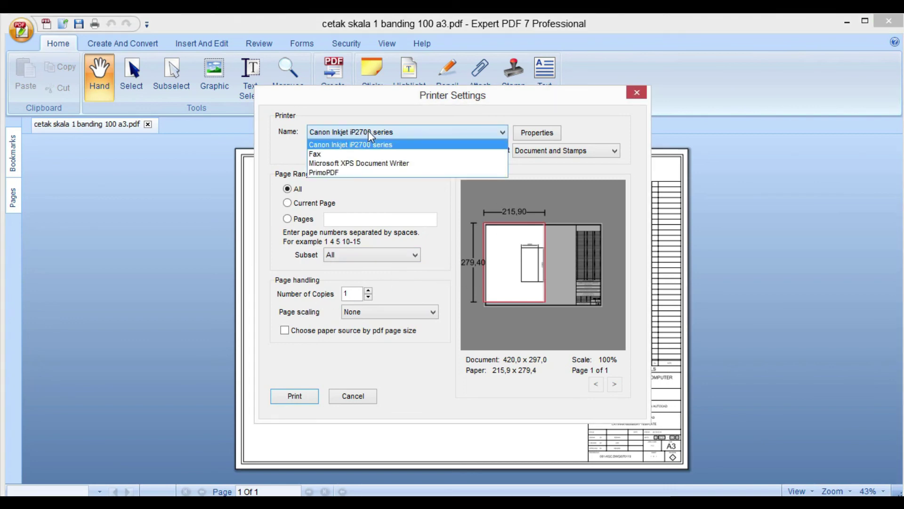
left_click(330, 173)
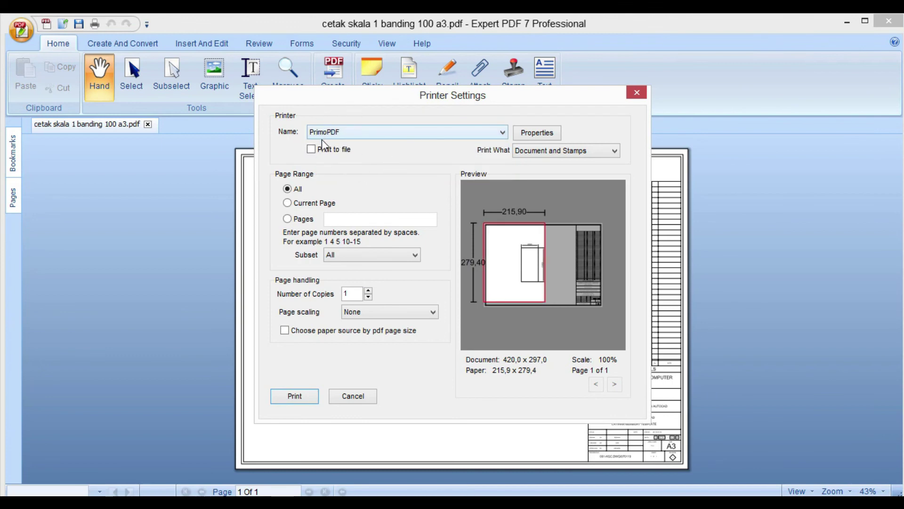
- Review the PrimoPDF layout and paper/quality properties, then close them without changes
left_click(537, 133)
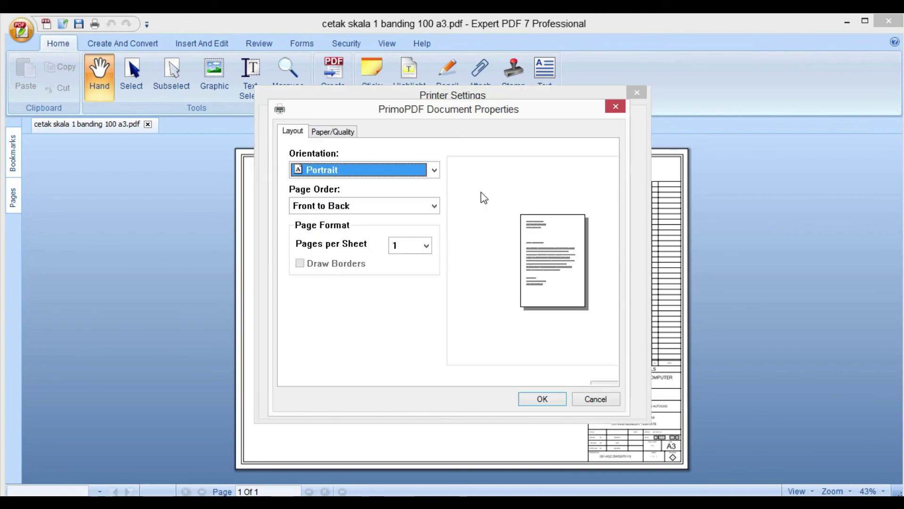
left_click(335, 134)
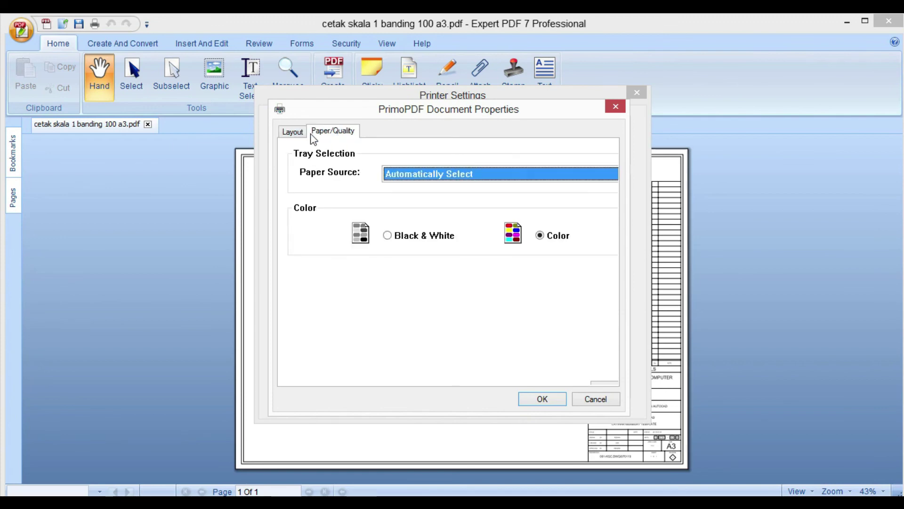
left_click(292, 132)
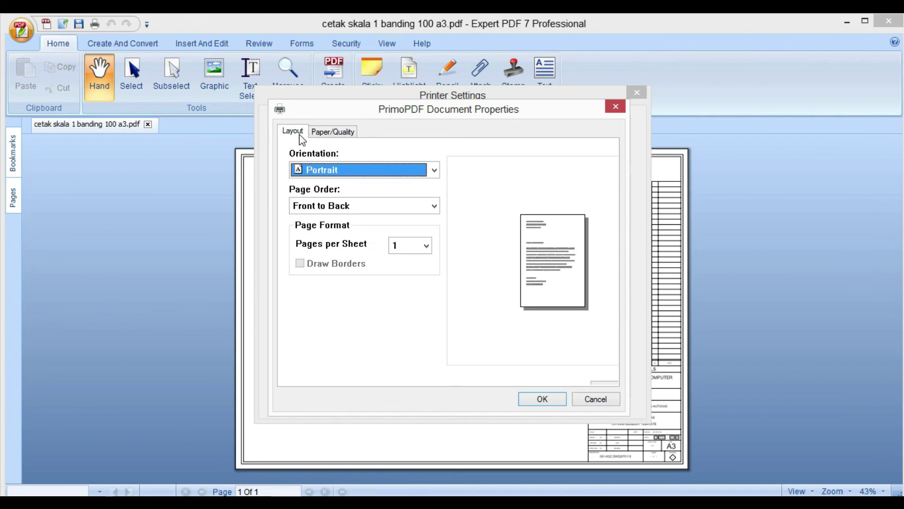
left_click(325, 132)
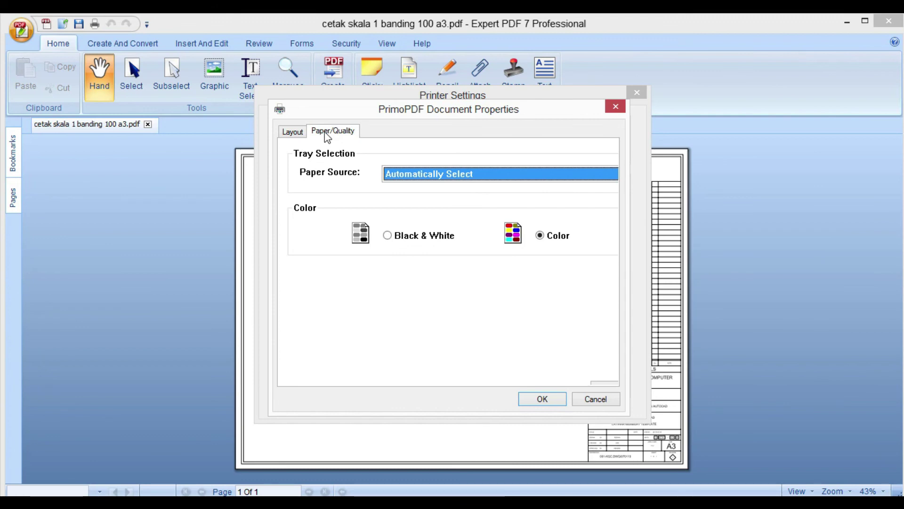
left_click(302, 132)
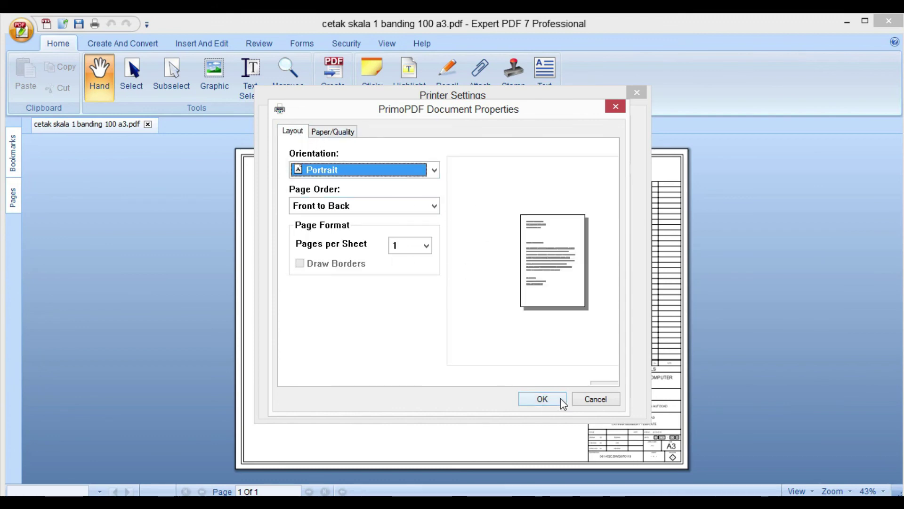
left_click(584, 398)
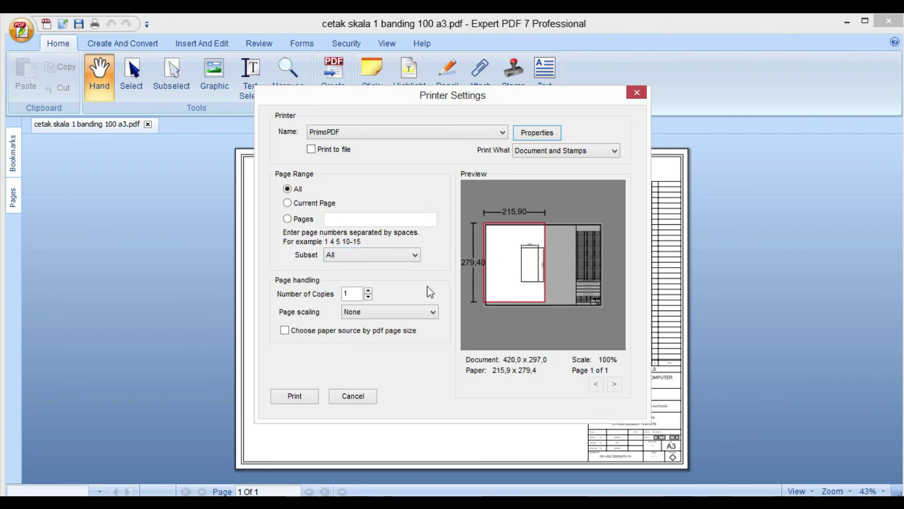
- Compare page scaling Fit to printer margins with None in the print preview, leave it at None, and close the printer settings without printing
left_click(367, 312)
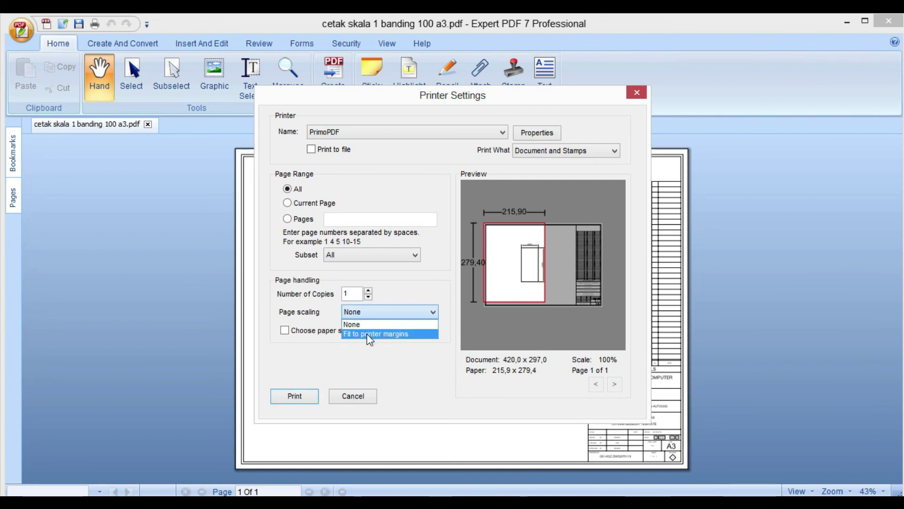
left_click(366, 334)
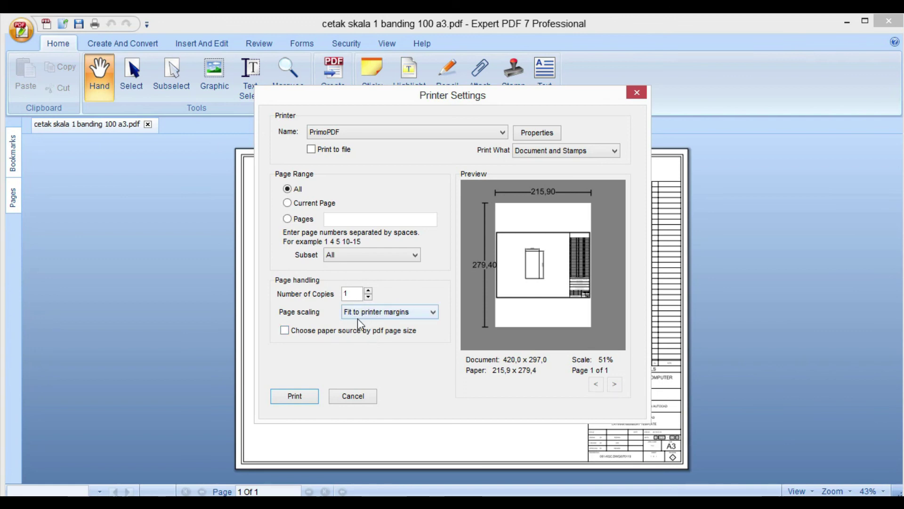
left_click(390, 314)
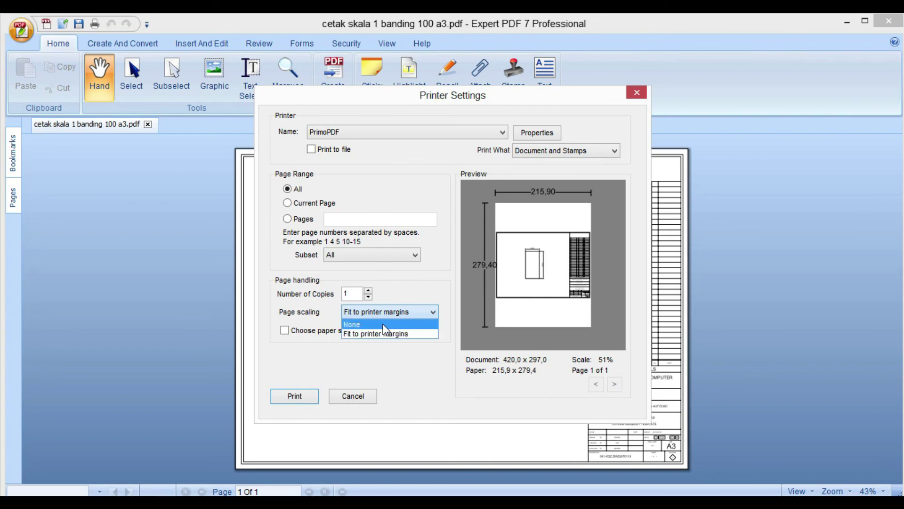
left_click(383, 325)
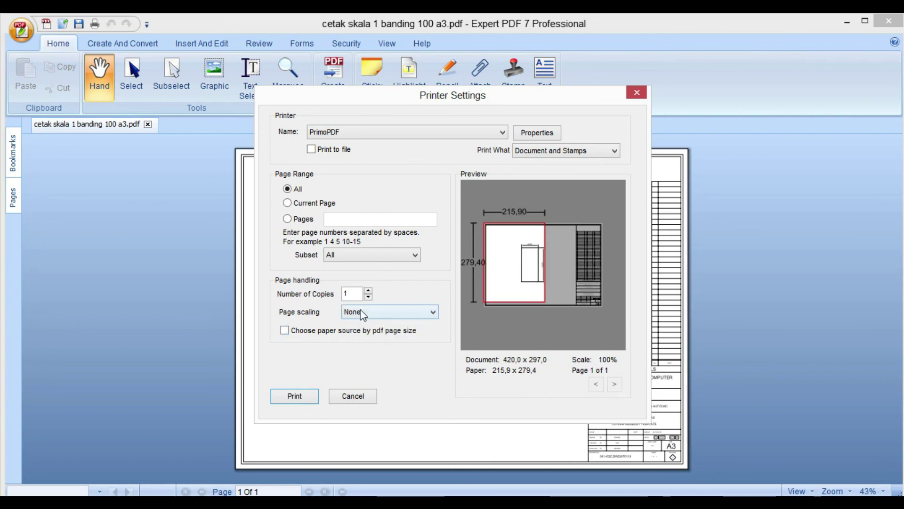
left_click(363, 313)
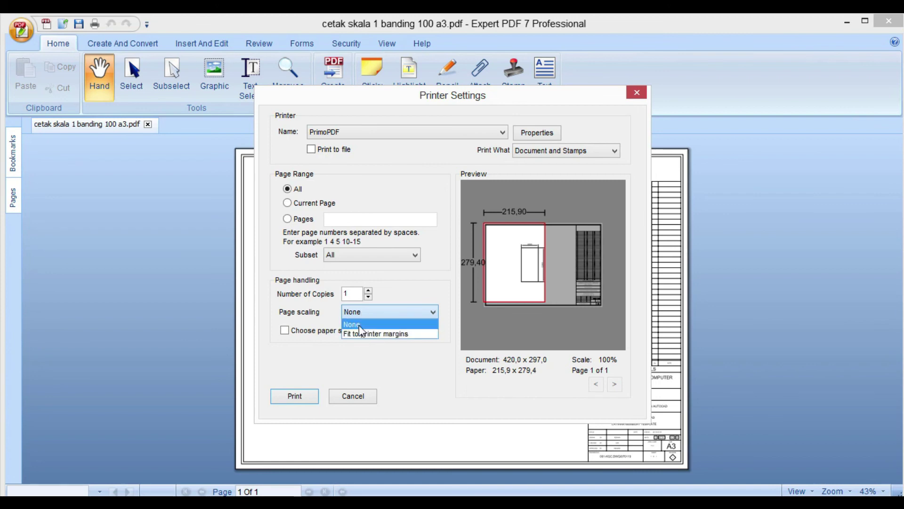
left_click(361, 325)
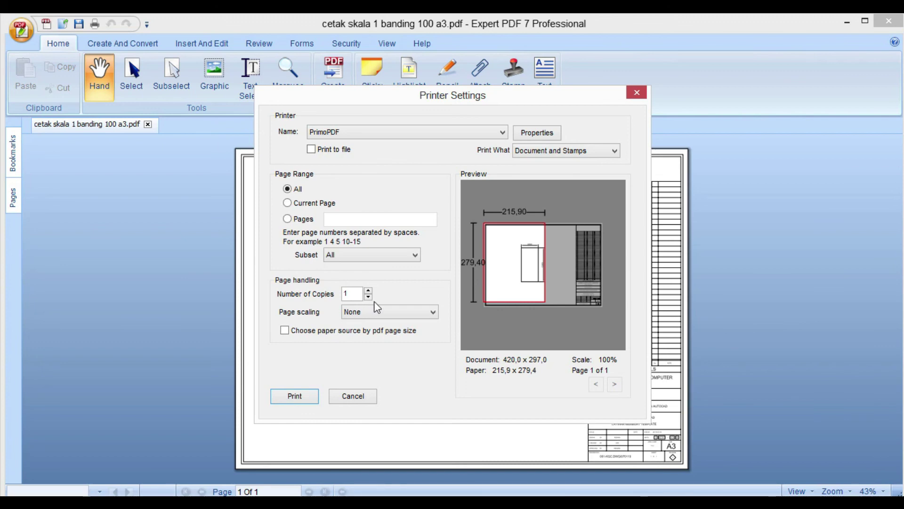
left_click(637, 93)
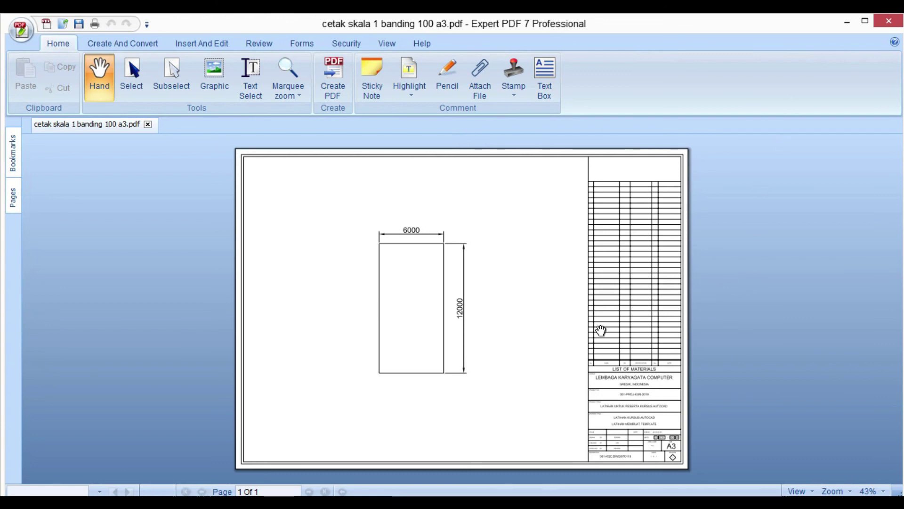
- Switch to AutoCAD and compare the small, medium and large A3 frames and their rectangles across model space
left_click(377, 501)
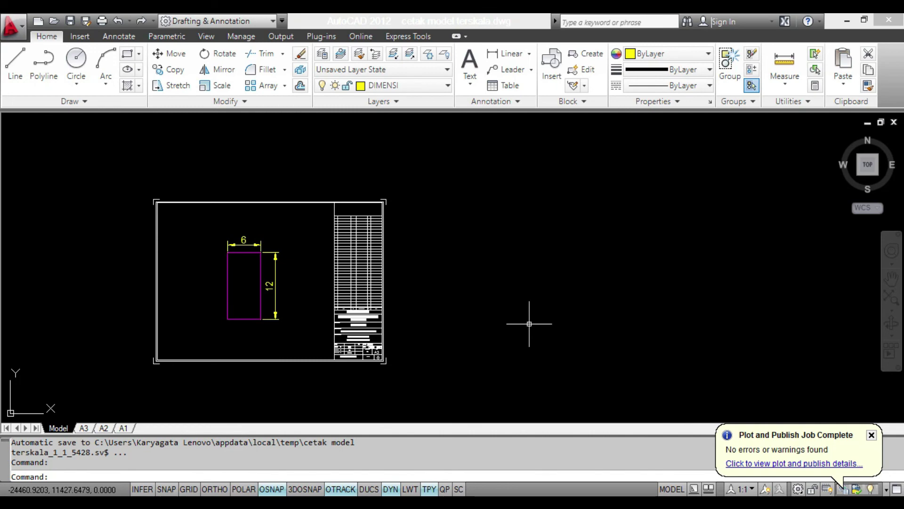
scroll(529, 323, "down", 8)
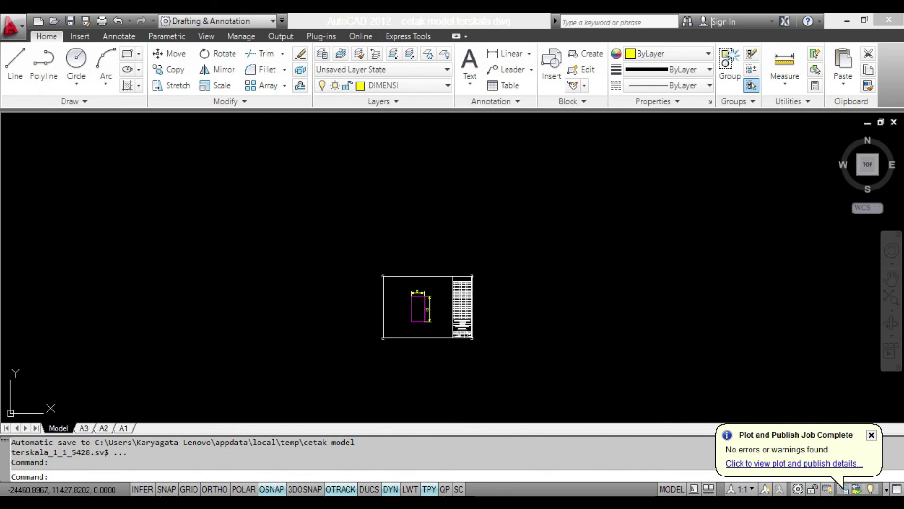
scroll(523, 316, "up", 4)
scroll(546, 313, "down", 4)
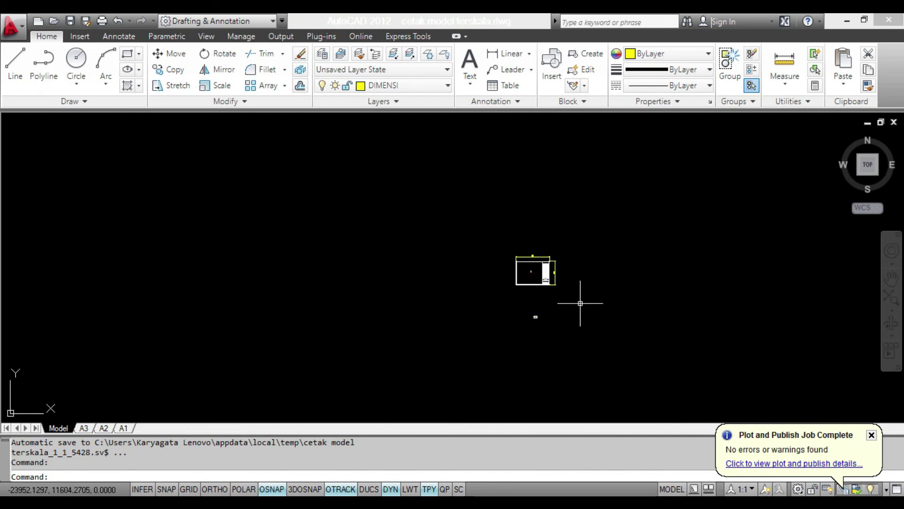
scroll(580, 302, "down", 4)
mouse_move(624, 304)
middle_mouse_down()
mouse_move(427, 290)
mouse_move(294, 309)
mouse_move(230, 305)
middle_mouse_up()
scroll(504, 283, "down", 4)
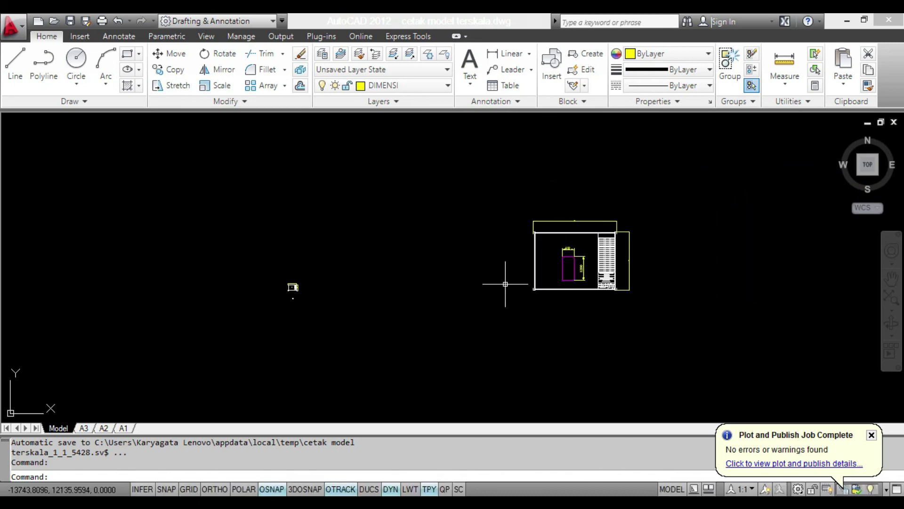
middle_click_drag(567, 293, 326, 292)
scroll(466, 262, "down", 4)
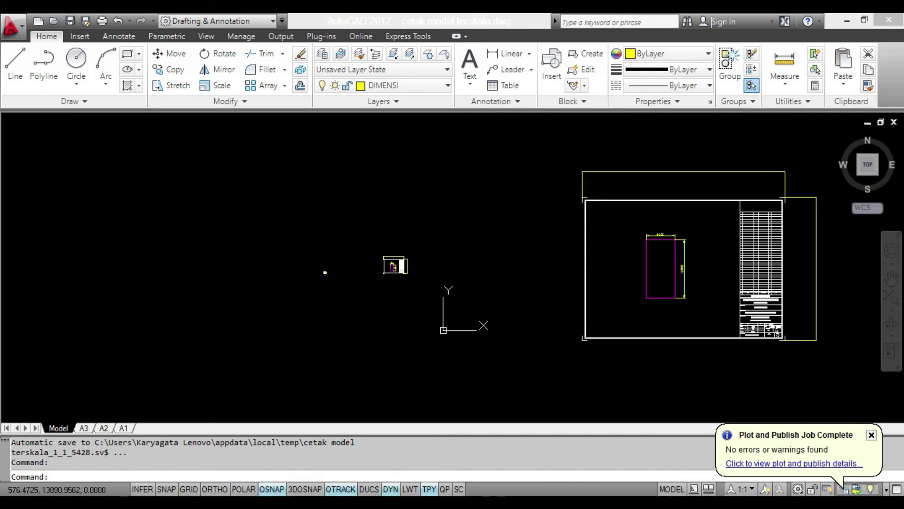
mouse_move(603, 256)
middle_mouse_down()
mouse_move(486, 263)
mouse_move(558, 260)
middle_mouse_up()
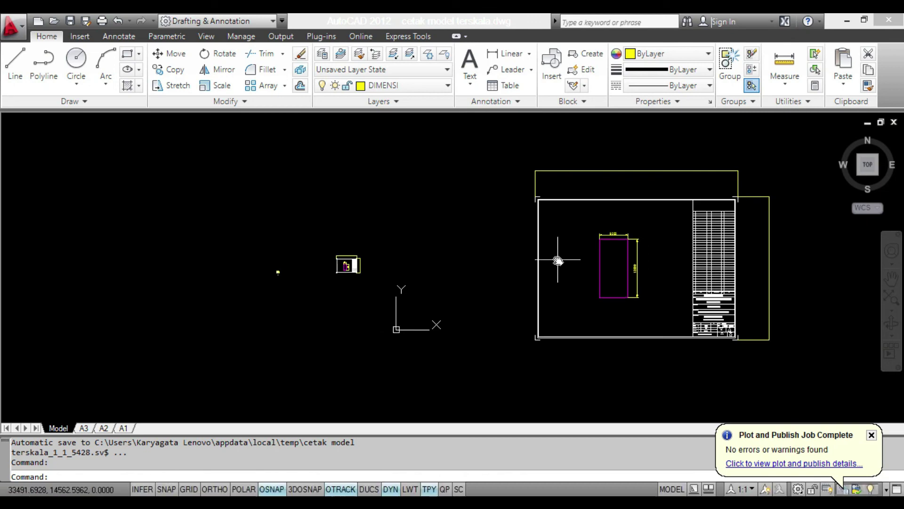